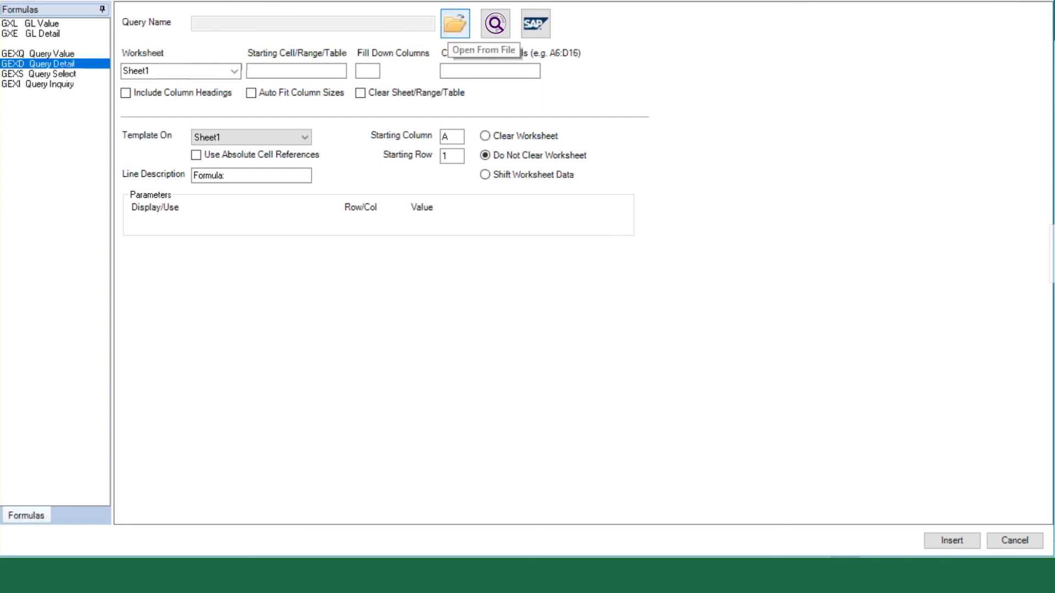
Load the query file query1.edq into the Query Detail formula
{"action": "left_click", "coordinate": [455, 23]}
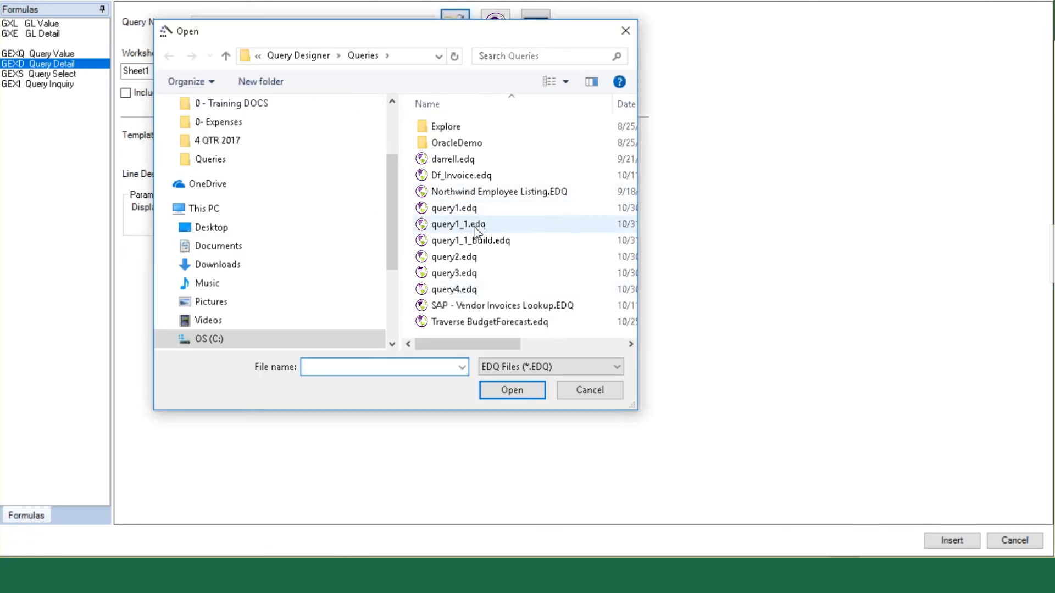
{"action": "left_click", "coordinate": [466, 209]}
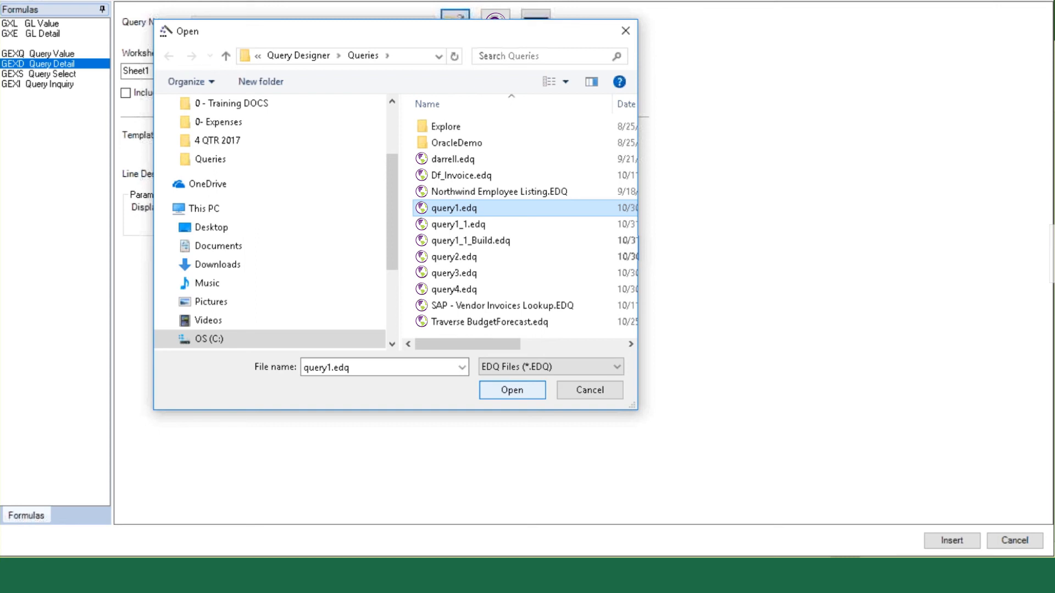
{"action": "left_click", "coordinate": [514, 392]}
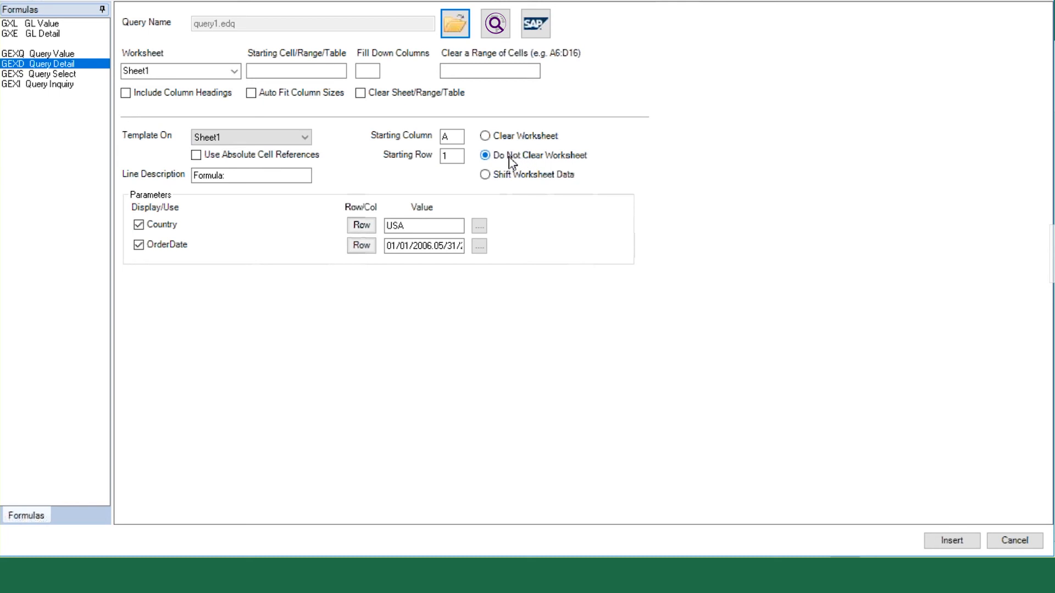
Set the output's starting cell to A10, with column headings included and column sizes auto-fitted
{"action": "left_click", "coordinate": [272, 176]}
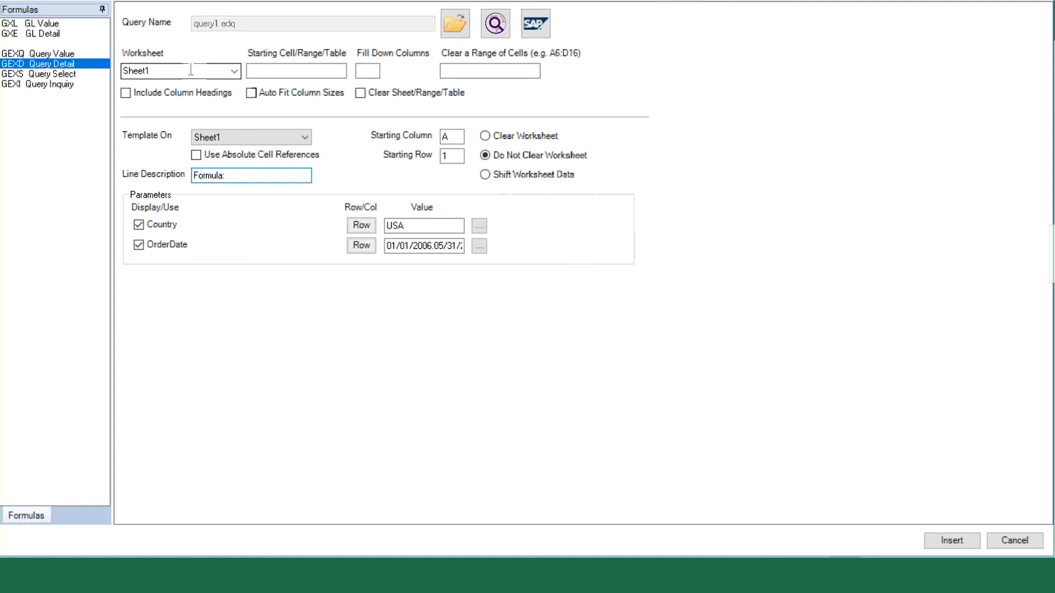
{"action": "left_click", "coordinate": [280, 73]}
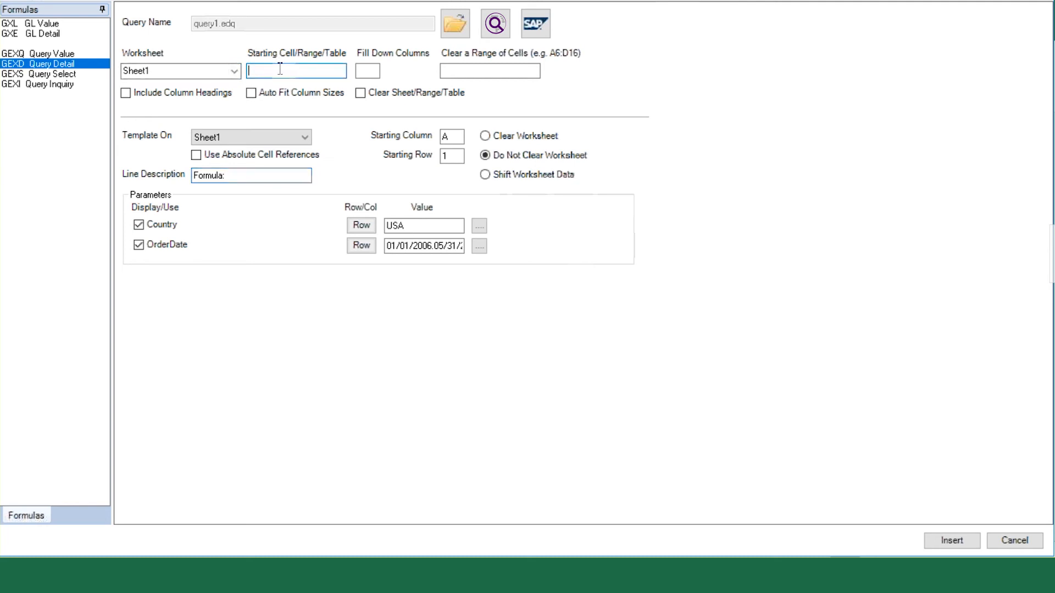
{"action": "type", "text": "A1"}
{"action": "type", "text": "10"}
{"action": "left_click", "coordinate": [126, 93]}
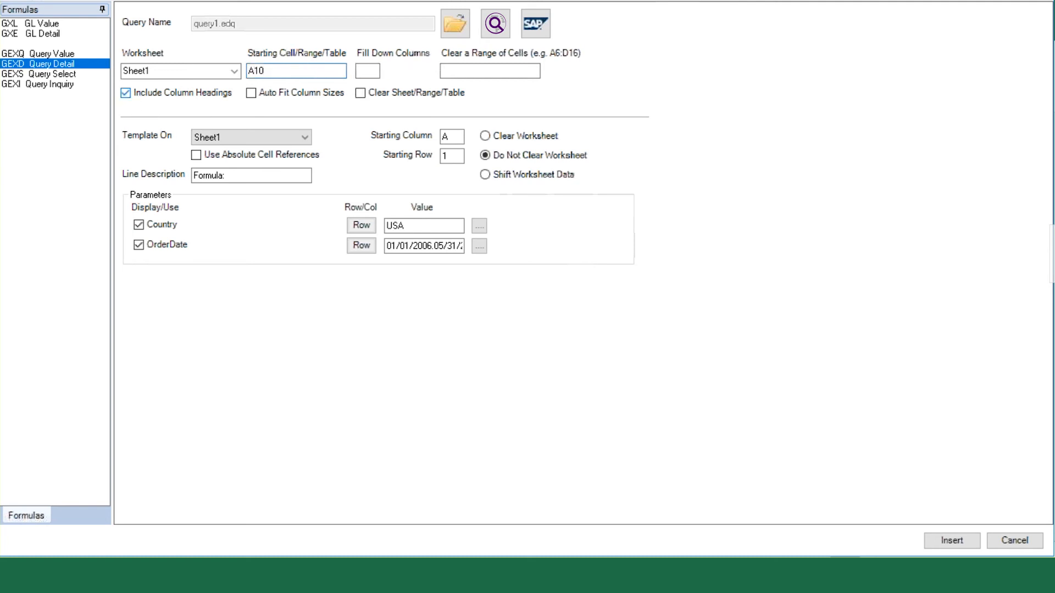
{"action": "left_click", "coordinate": [252, 94]}
Set the range of cells to clear to A10:Z10000 and insert the Query Detail formula into the sheet
{"action": "left_click", "coordinate": [490, 72]}
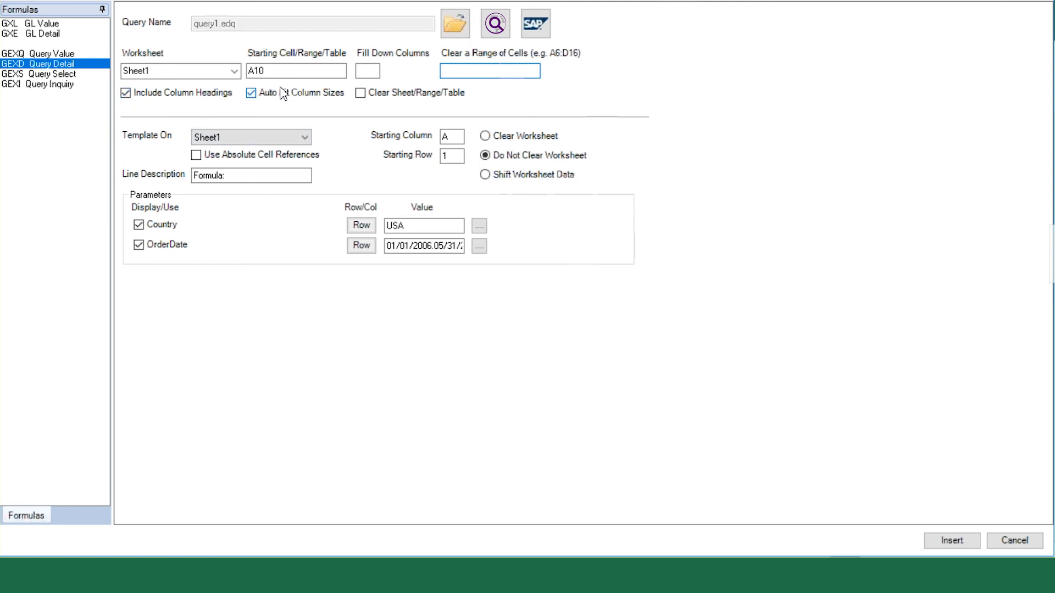
{"action": "left_click", "coordinate": [276, 70]}
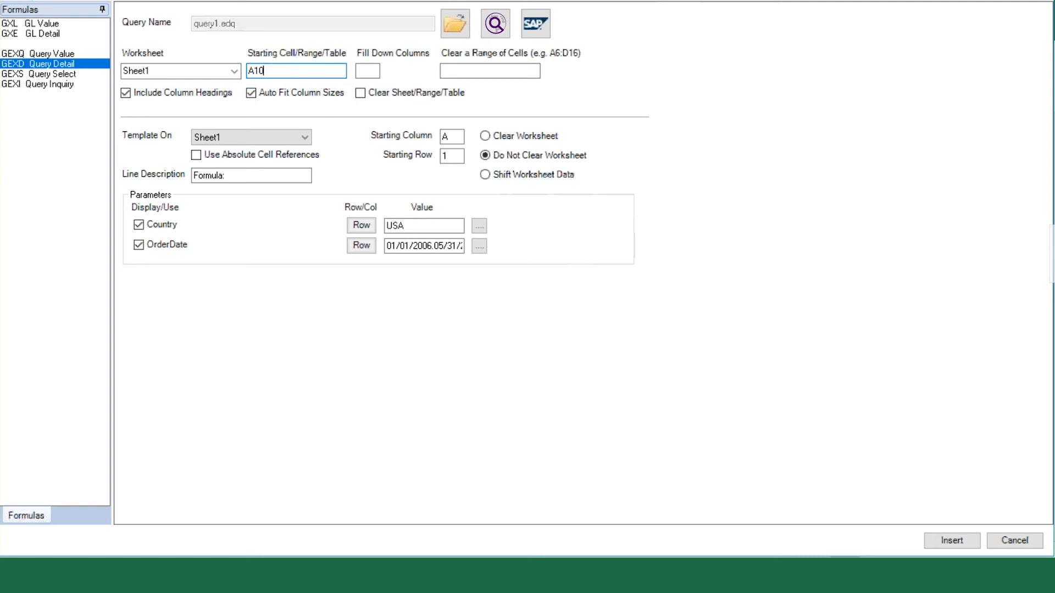
{"action": "left_click", "coordinate": [478, 69]}
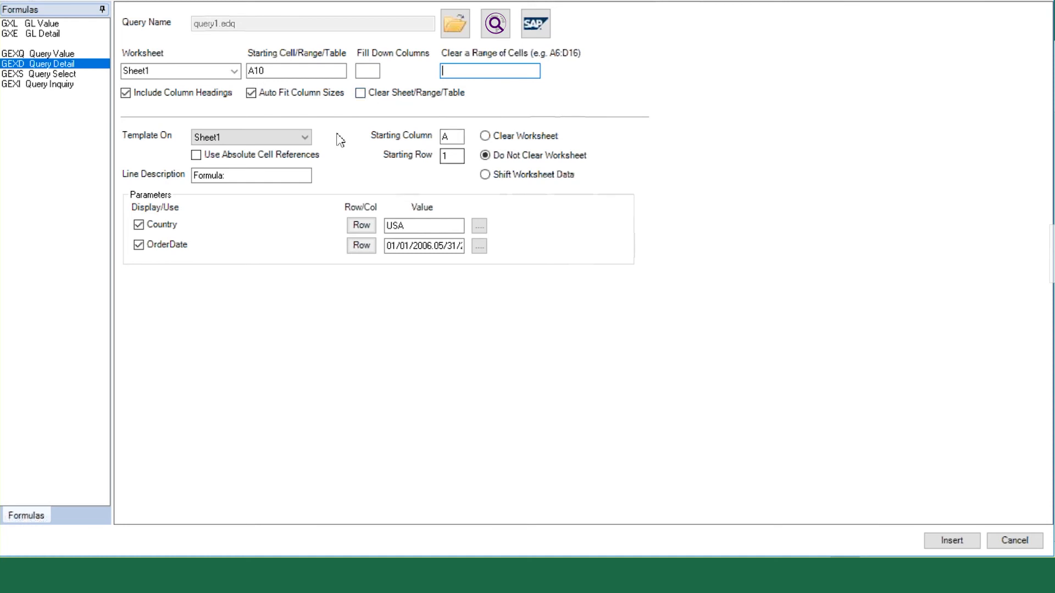
{"action": "left_click", "coordinate": [286, 70]}
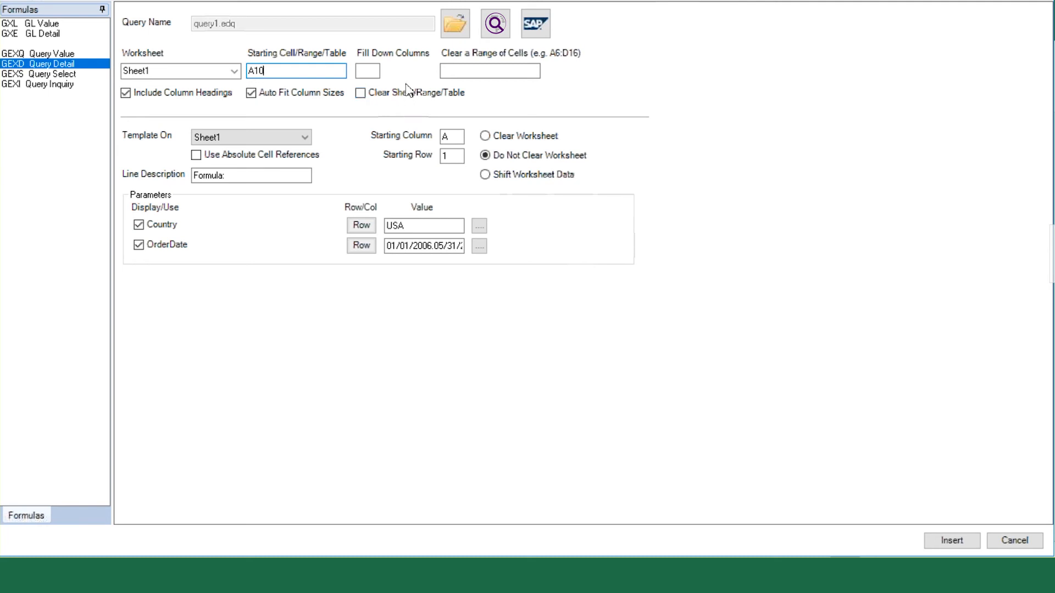
{"action": "left_click", "coordinate": [495, 71]}
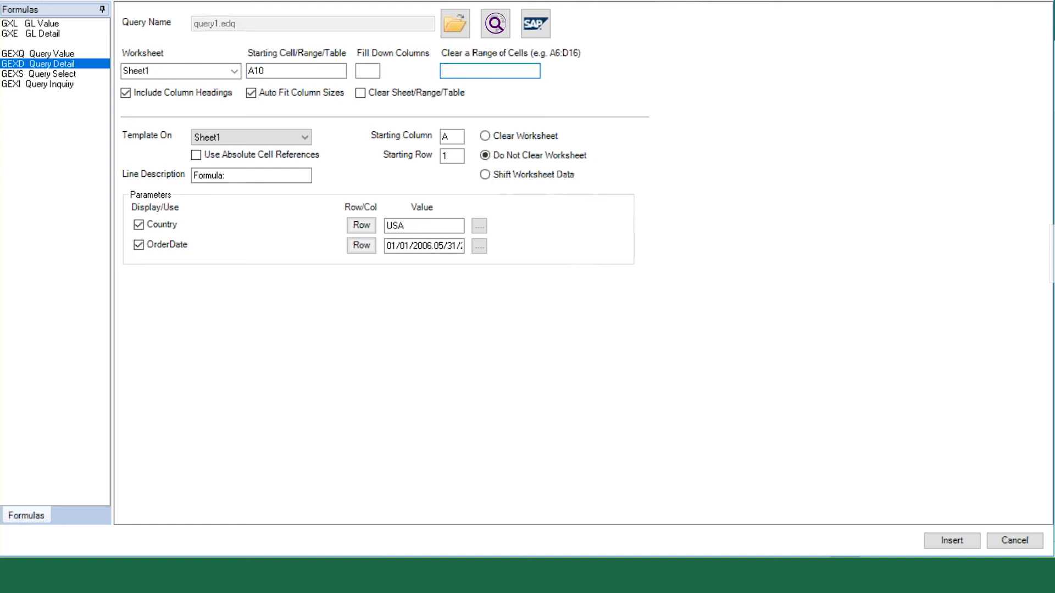
{"action": "type", "text": "A10:"}
{"action": "type", "text": "Z10000"}
{"action": "left_click", "coordinate": [931, 543]}
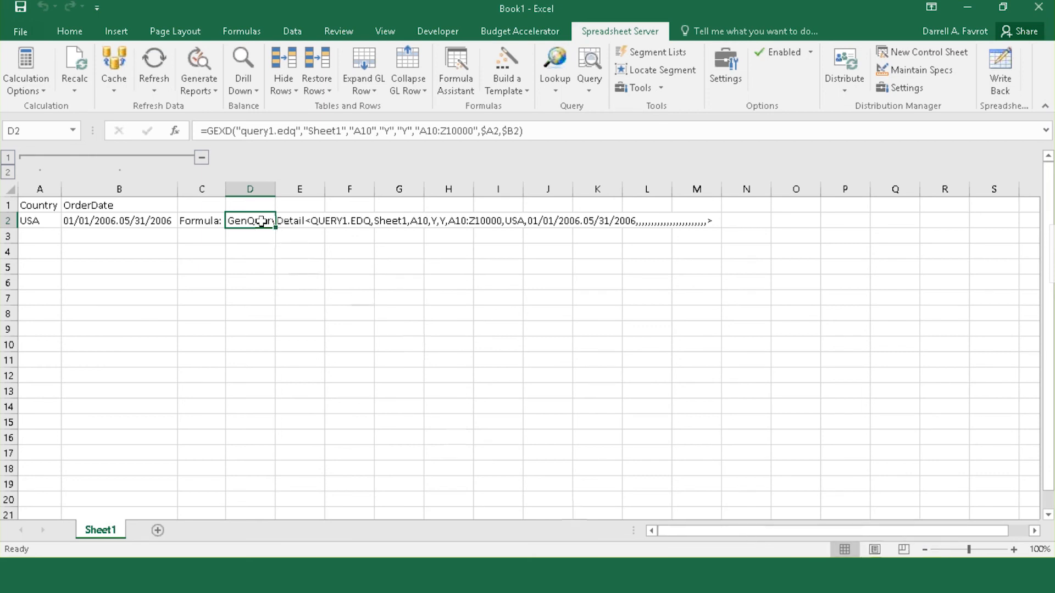
Examine the GEXD formula in D2, its parameter cell references and the output's starting row 10
{"action": "left_click", "coordinate": [208, 222]}
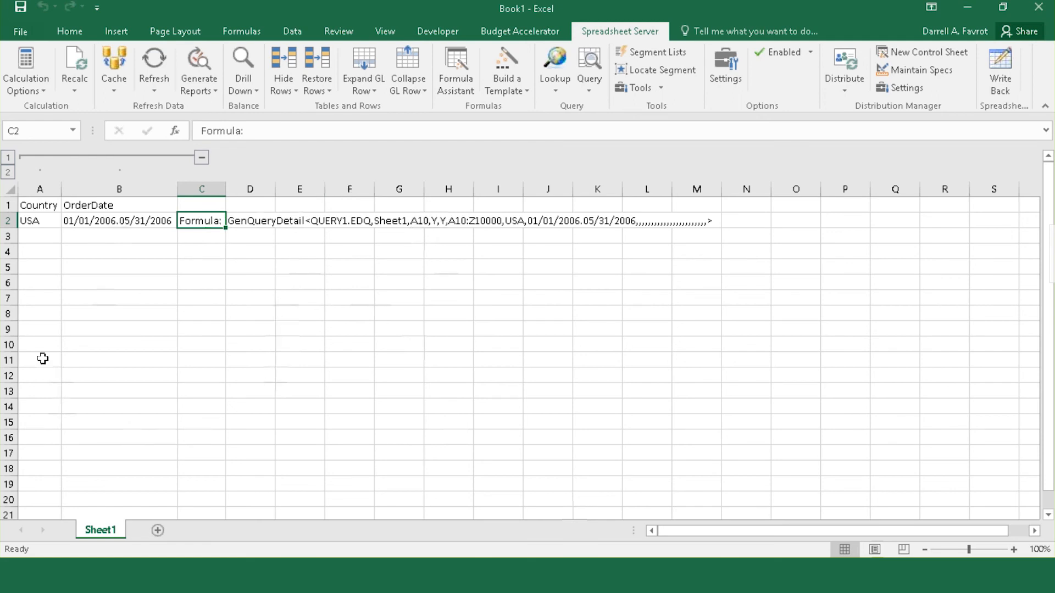
{"action": "left_click", "coordinate": [8, 345]}
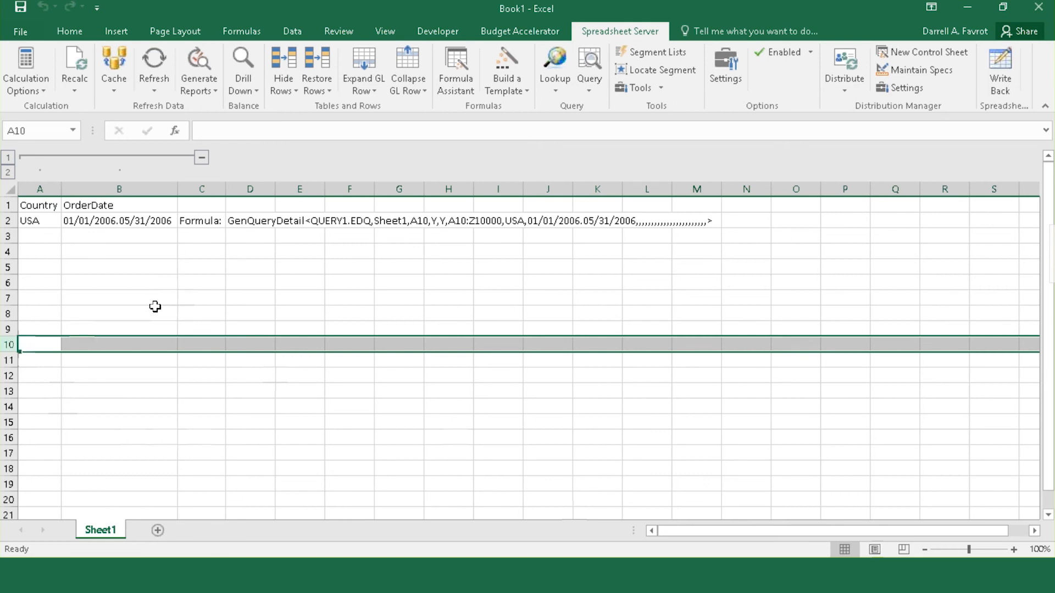
{"action": "left_click", "coordinate": [259, 222]}
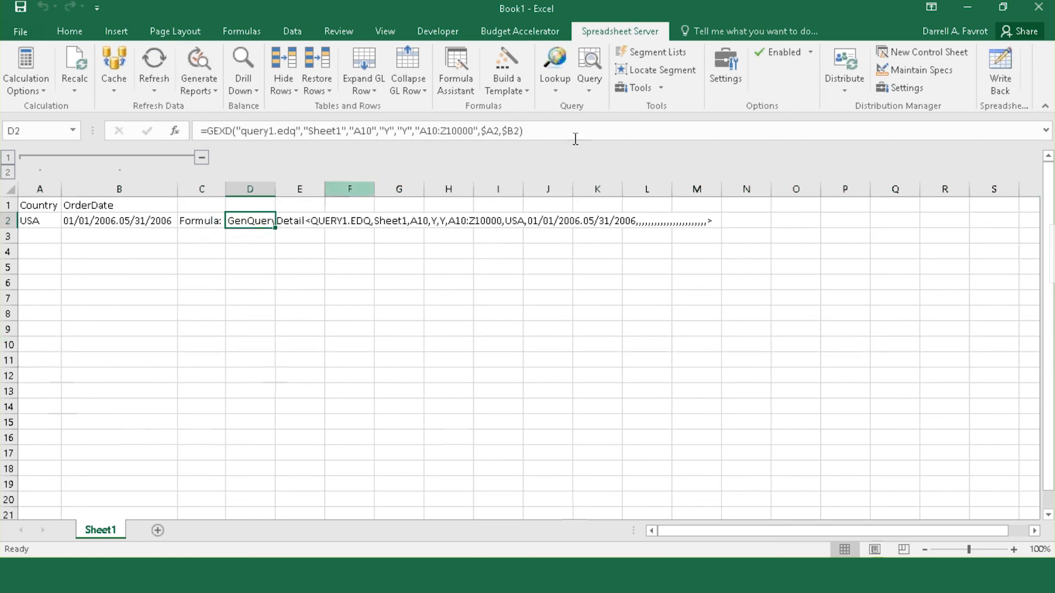
{"action": "left_click", "coordinate": [617, 131]}
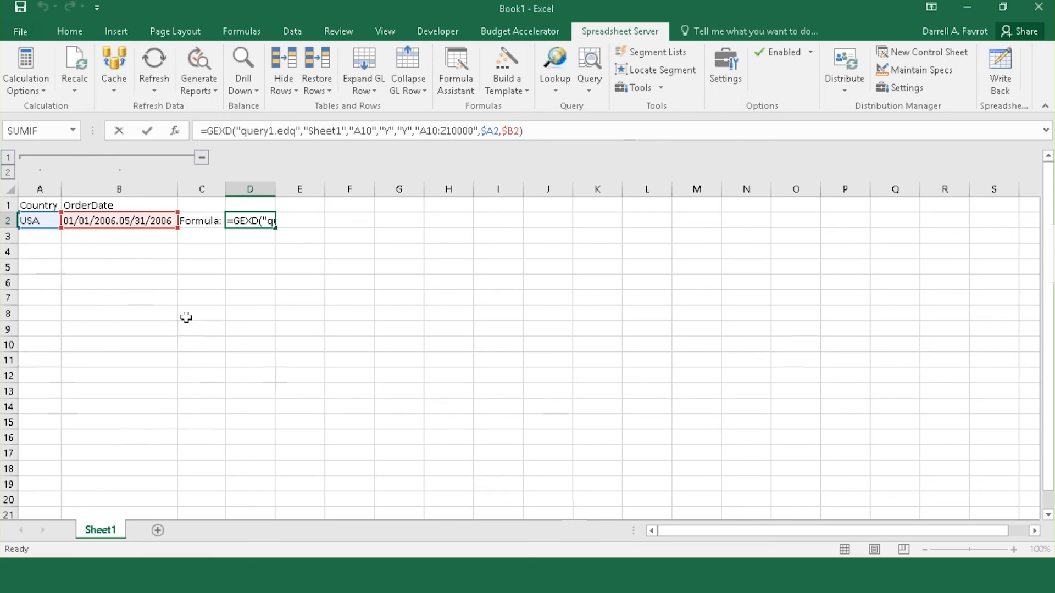
{"action": "key", "text": "Return"}
Set the Country parameter in A2 to France and generate the report from the GEXD formula
{"action": "left_click", "coordinate": [46, 221]}
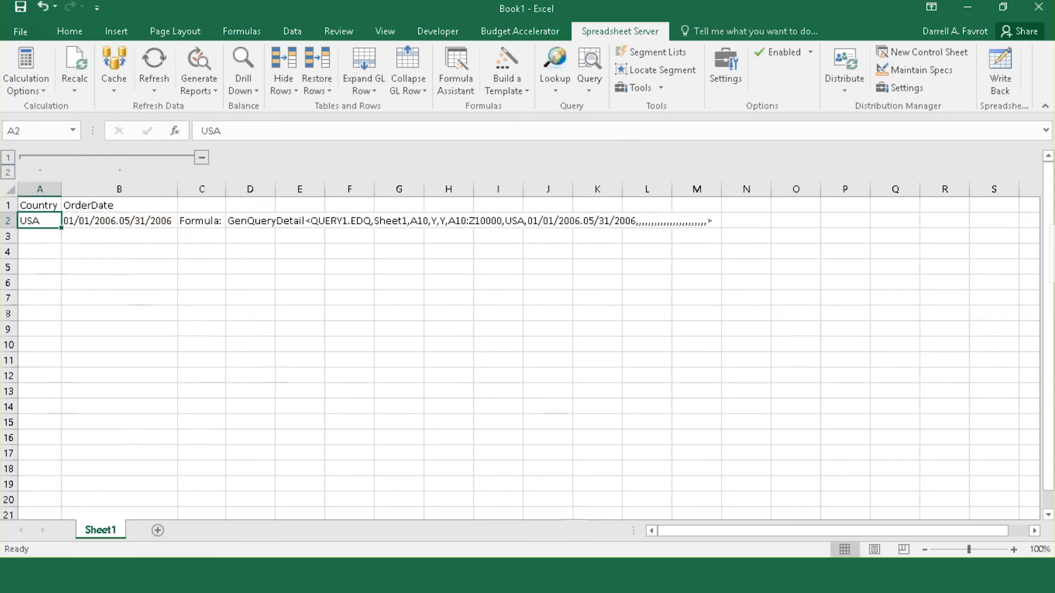
{"action": "type", "text": "France"}
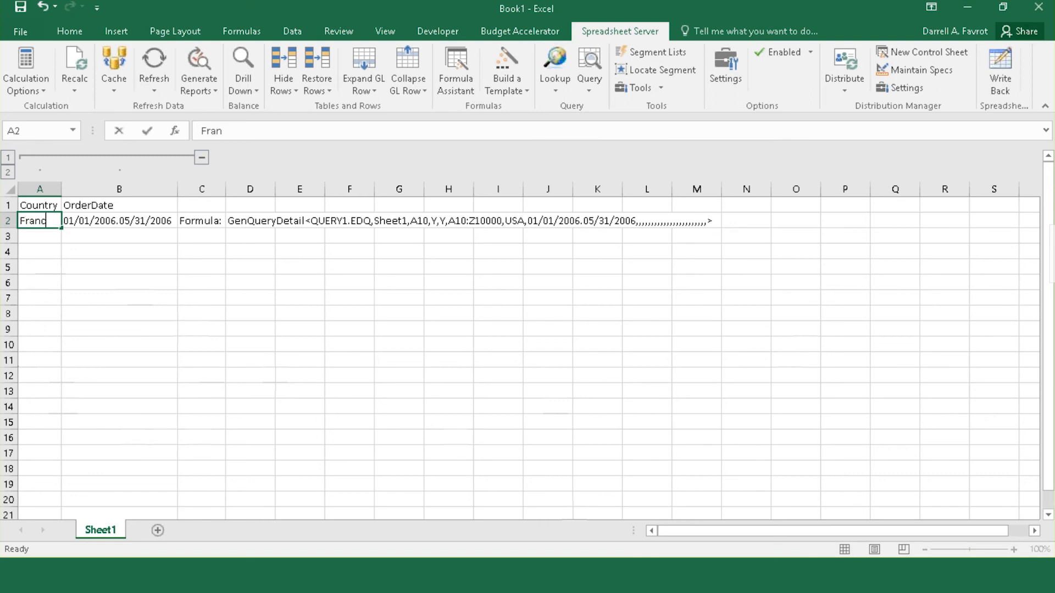
{"action": "key", "text": "Return"}
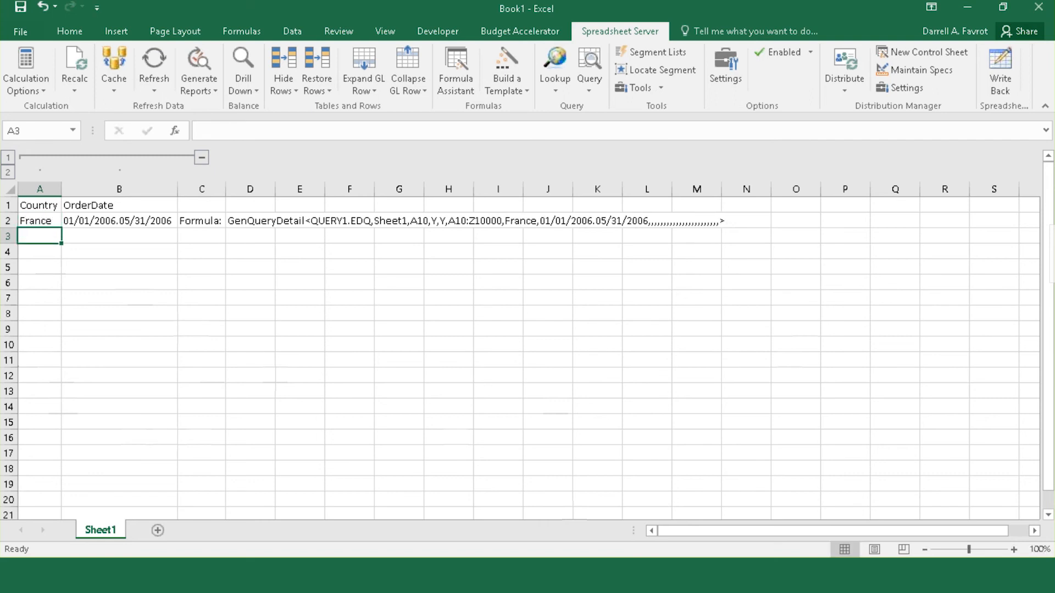
{"action": "left_click", "coordinate": [37, 224]}
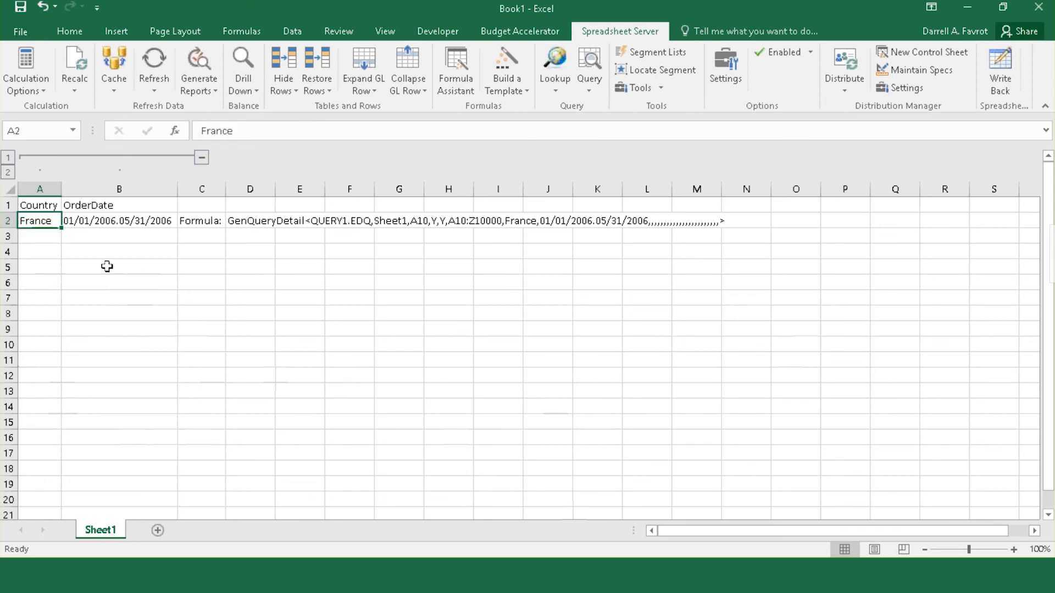
{"action": "left_click", "coordinate": [94, 223]}
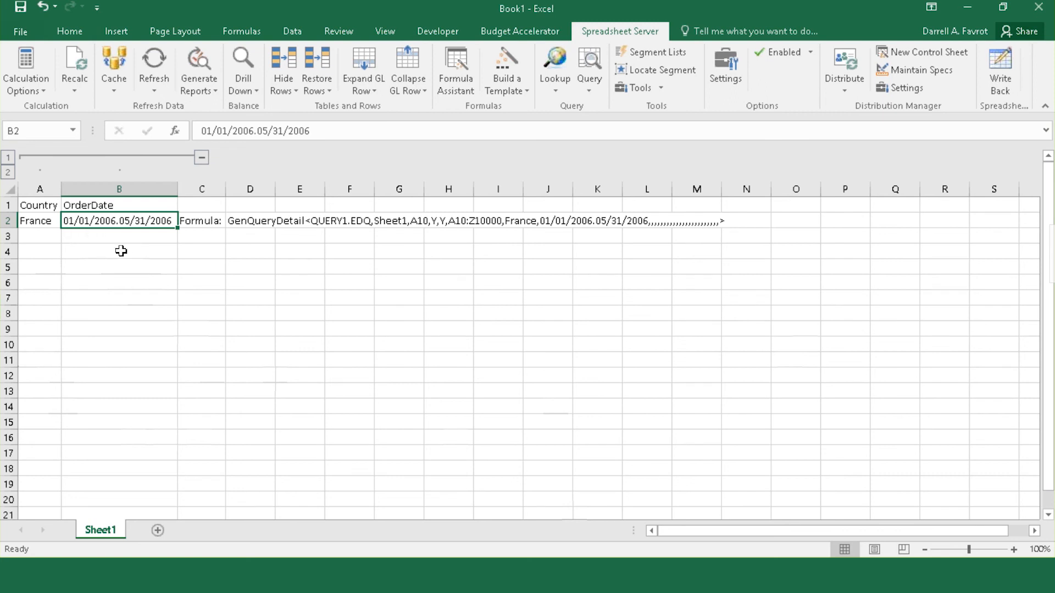
{"action": "left_click", "coordinate": [265, 219]}
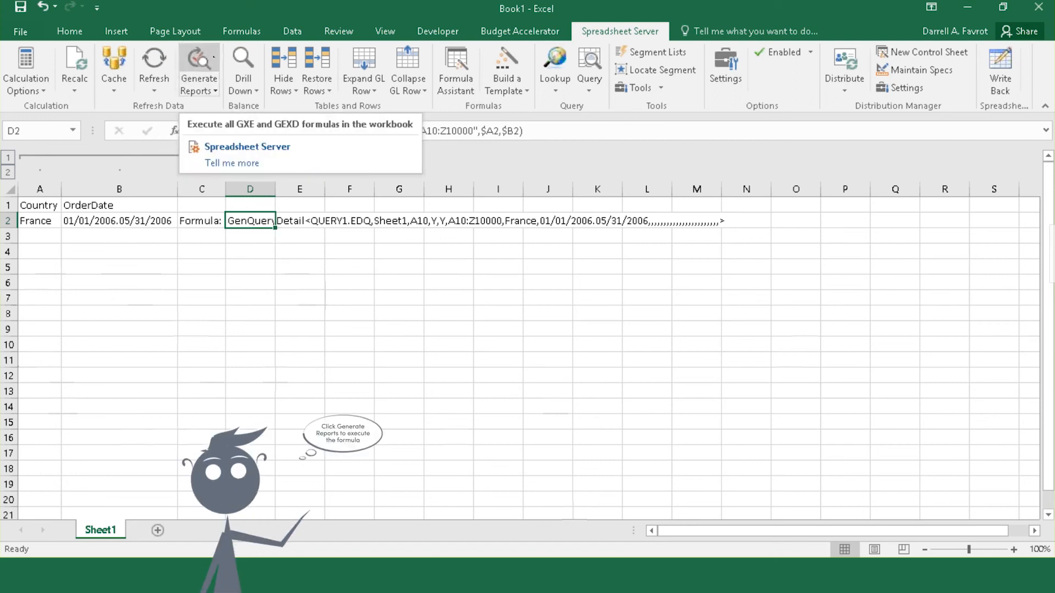
{"action": "left_click", "coordinate": [199, 69]}
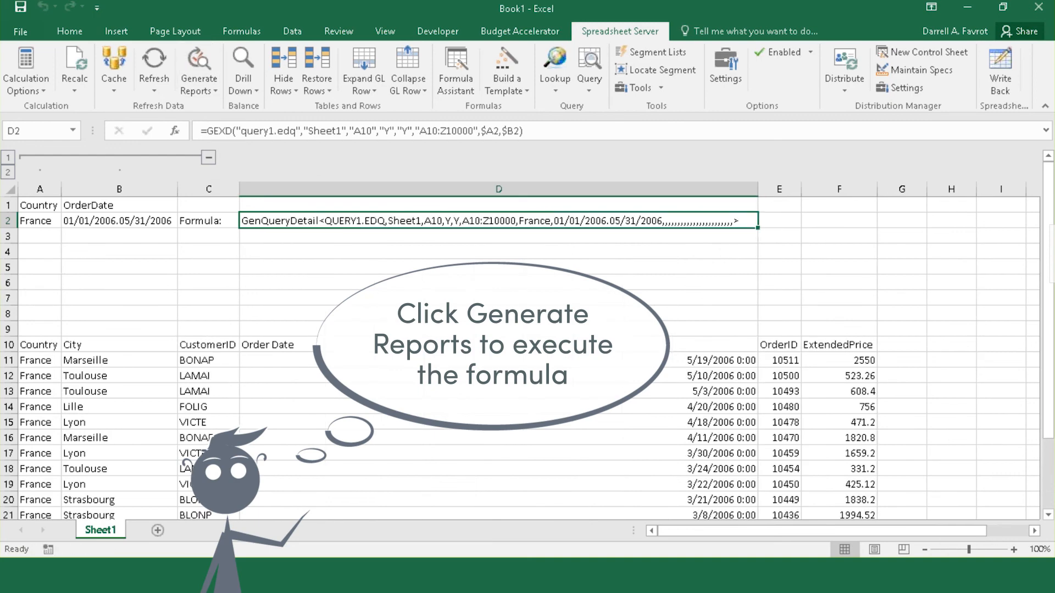
Move the formula label and GEXD formula from C2:D2 to H1:I1, and narrow column D to suit the order dates
{"action": "left_click", "coordinate": [49, 345]}
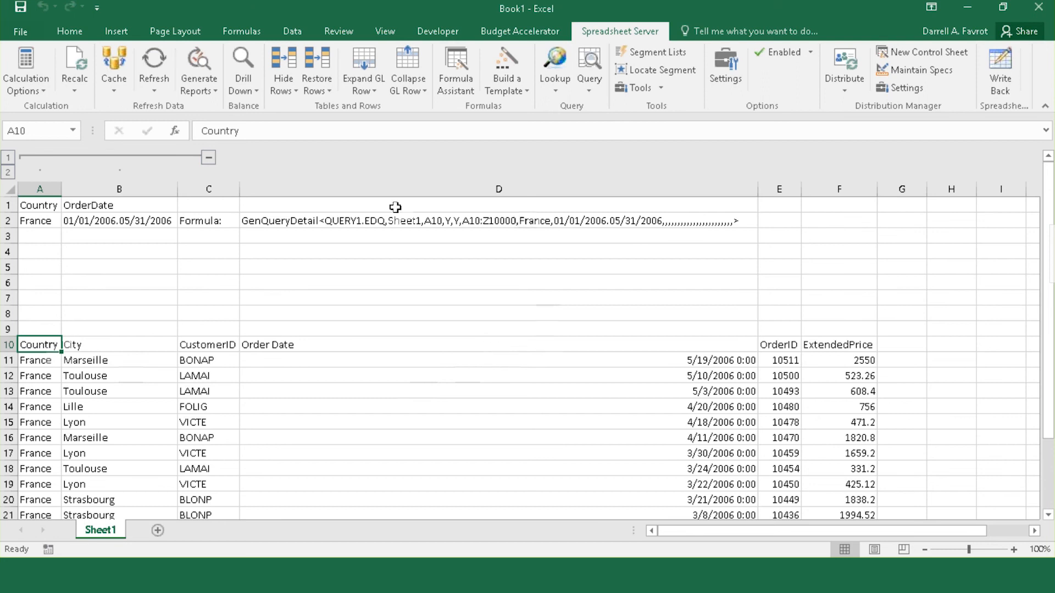
{"action": "left_click_drag", "start_coordinate": [220, 218], "coordinate": [274, 223]}
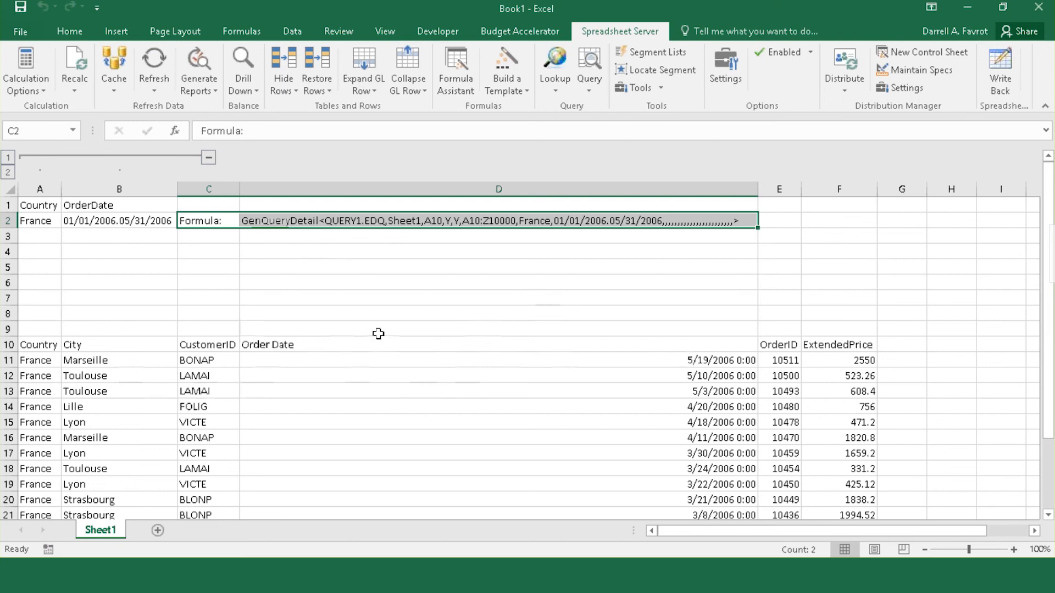
{"action": "left_click_drag", "start_coordinate": [379, 229], "coordinate": [1013, 204]}
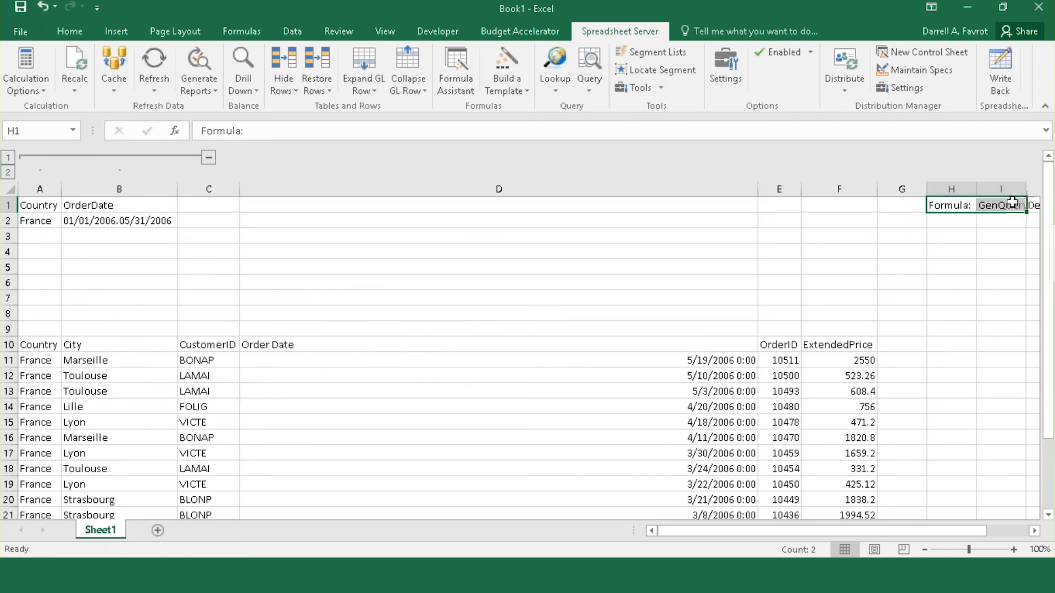
{"action": "left_click_drag", "start_coordinate": [758, 196], "coordinate": [351, 196]}
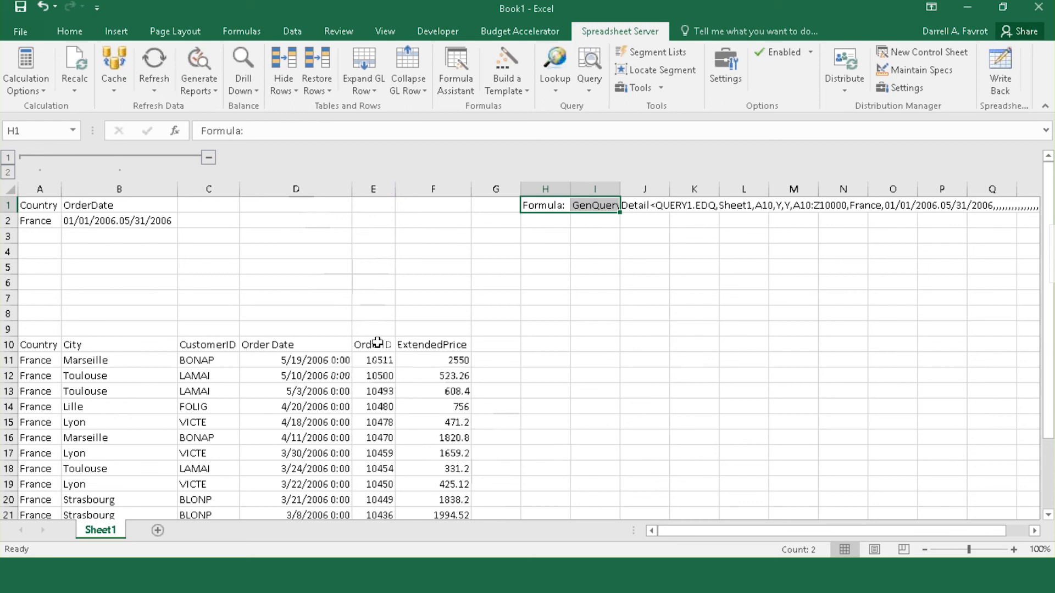
Format the Order Date values in column D as Short Date
{"action": "left_click", "coordinate": [320, 189]}
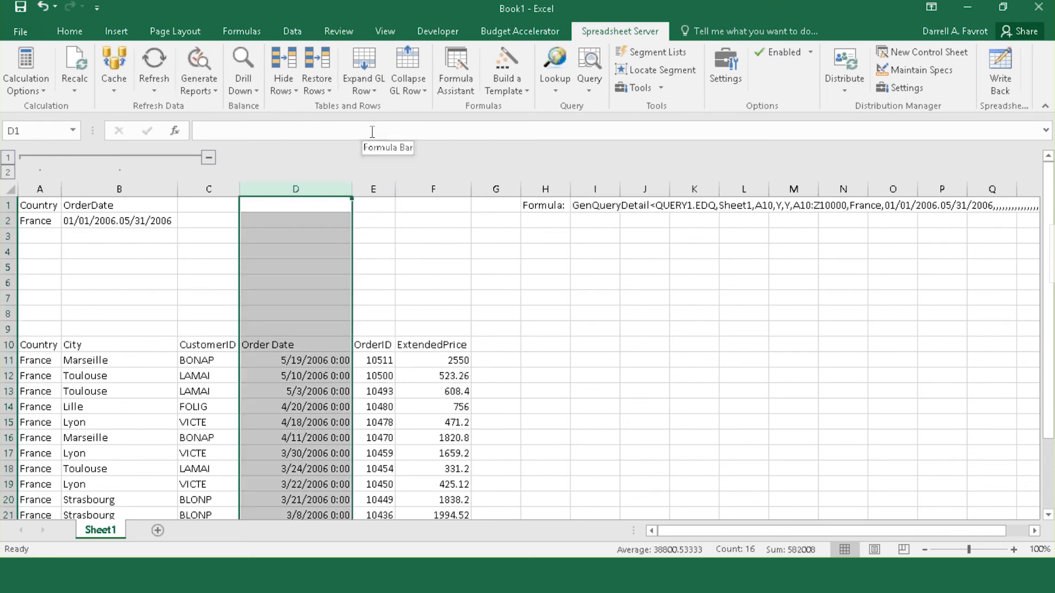
{"action": "left_click", "coordinate": [68, 32]}
{"action": "left_click", "coordinate": [529, 58]}
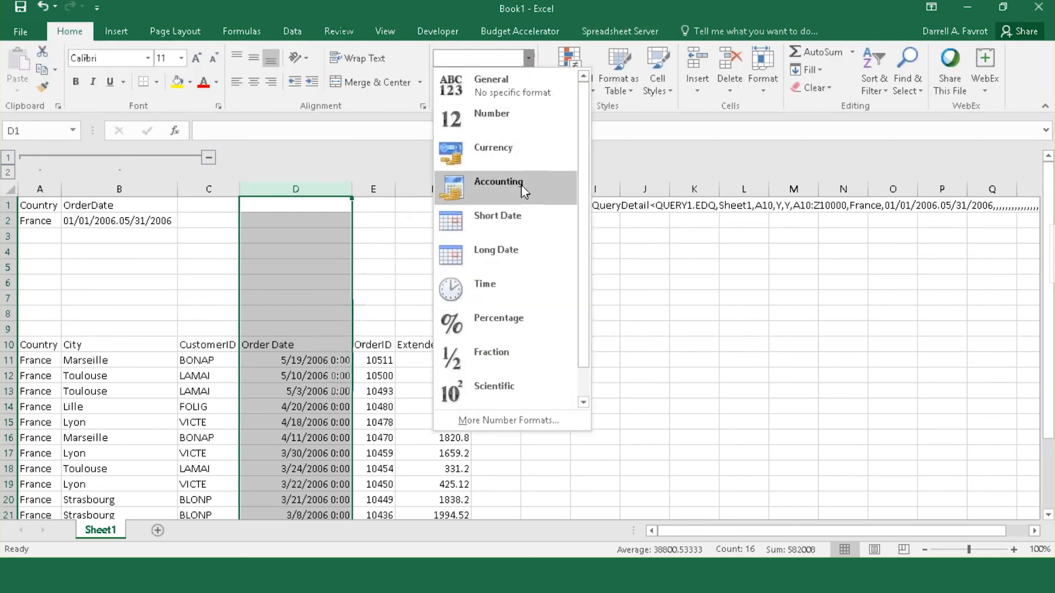
{"action": "left_click", "coordinate": [494, 217]}
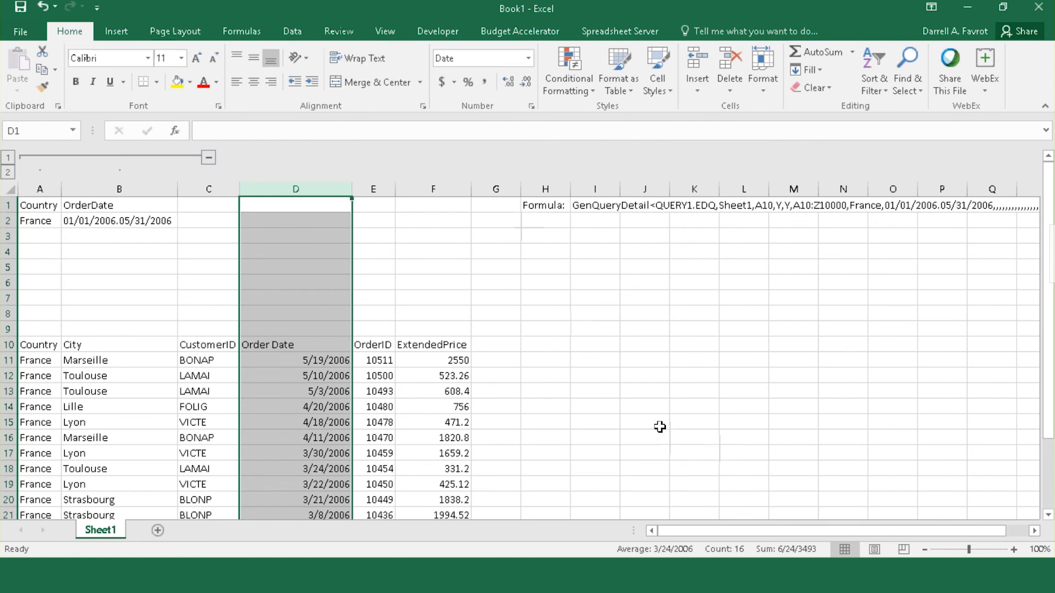
Apply the comma number style to the ExtendedPrice values in column F
{"action": "left_click", "coordinate": [433, 189]}
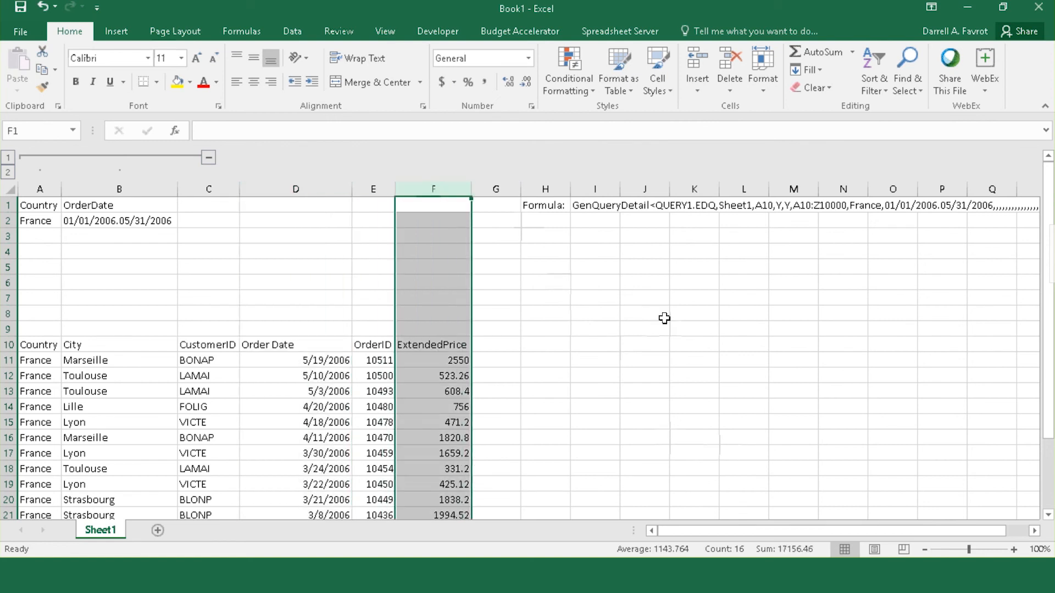
{"action": "left_click", "coordinate": [484, 83]}
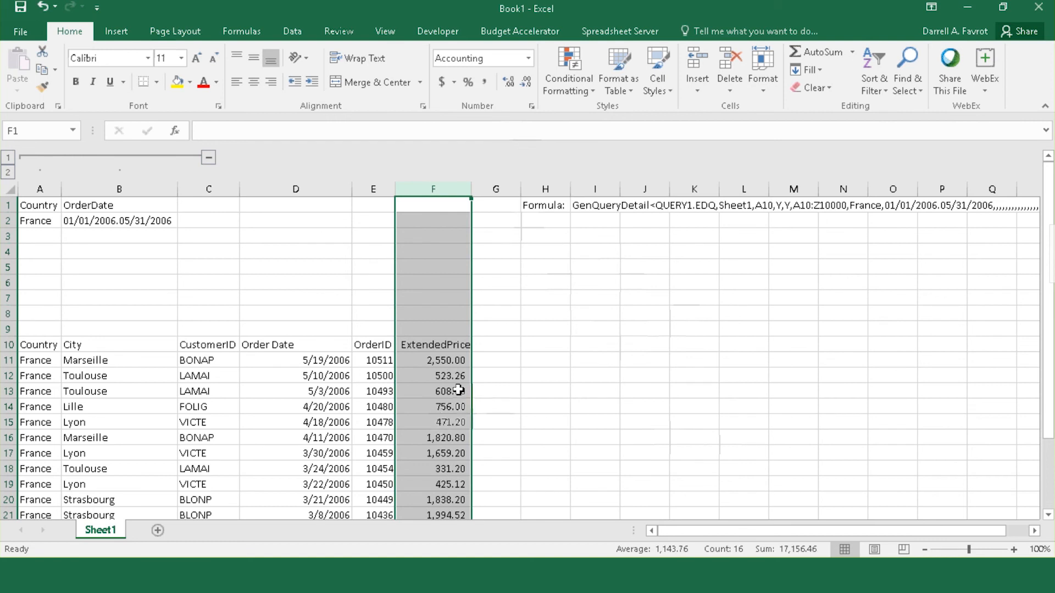
{"action": "left_click", "coordinate": [499, 374]}
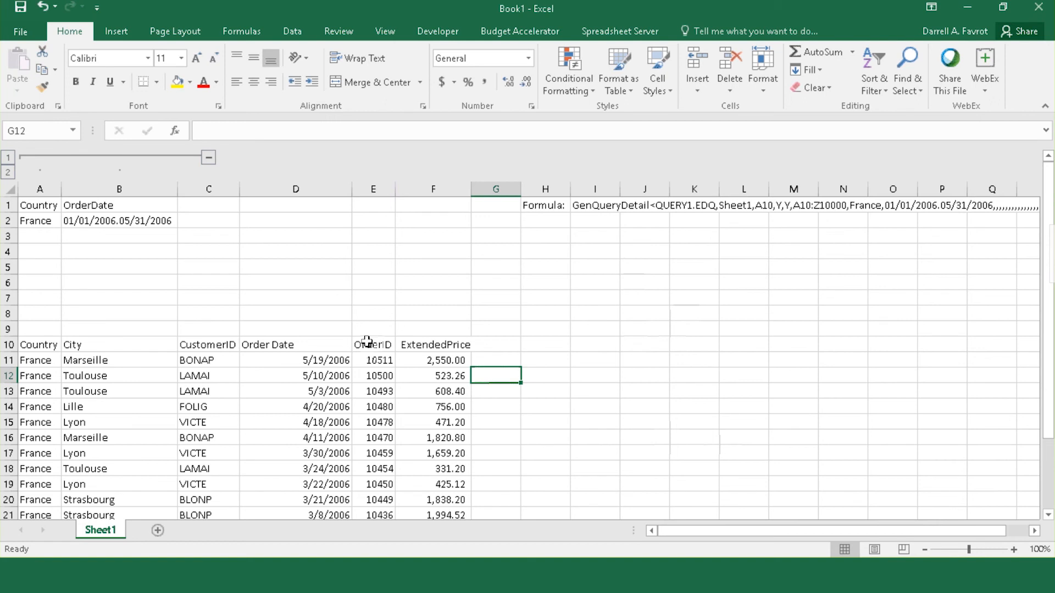
Set the Country parameter in A2 to USA and regenerate the report
{"action": "left_click", "coordinate": [47, 225]}
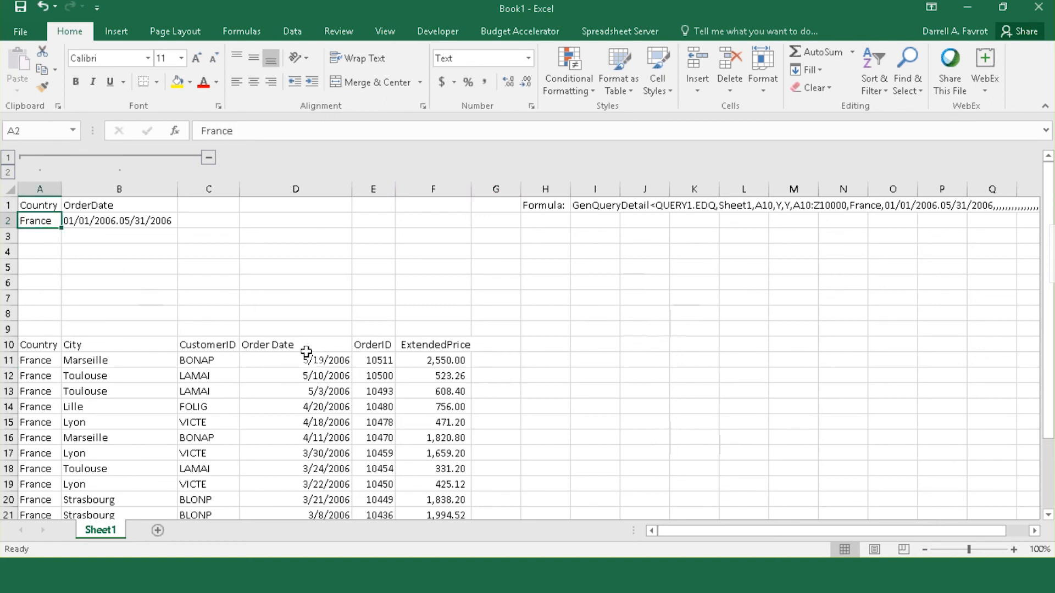
{"action": "type", "text": "use"}
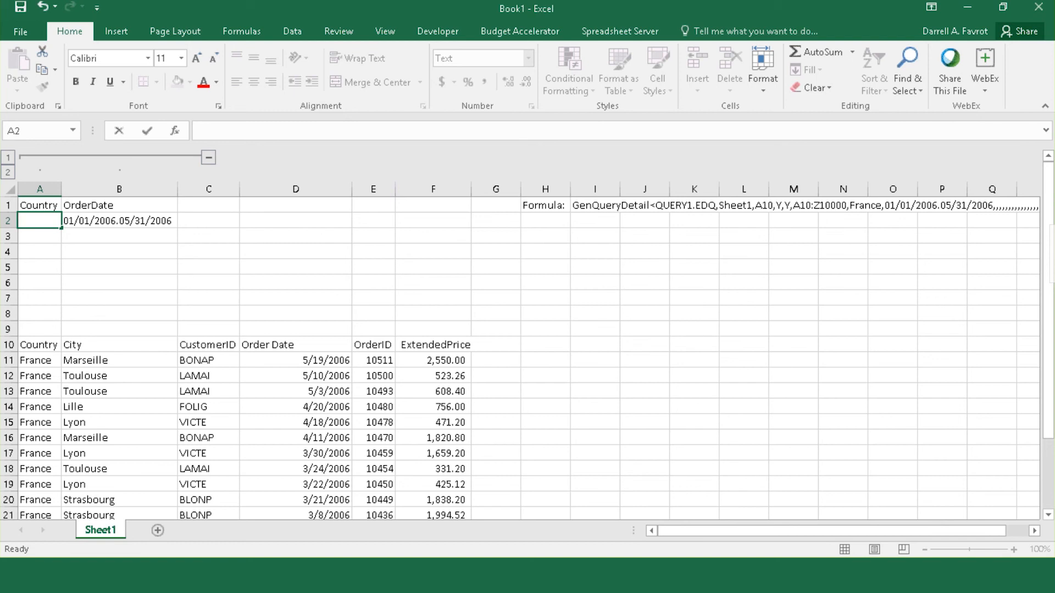
{"action": "type", "text": "A"}
{"action": "key", "text": "Return"}
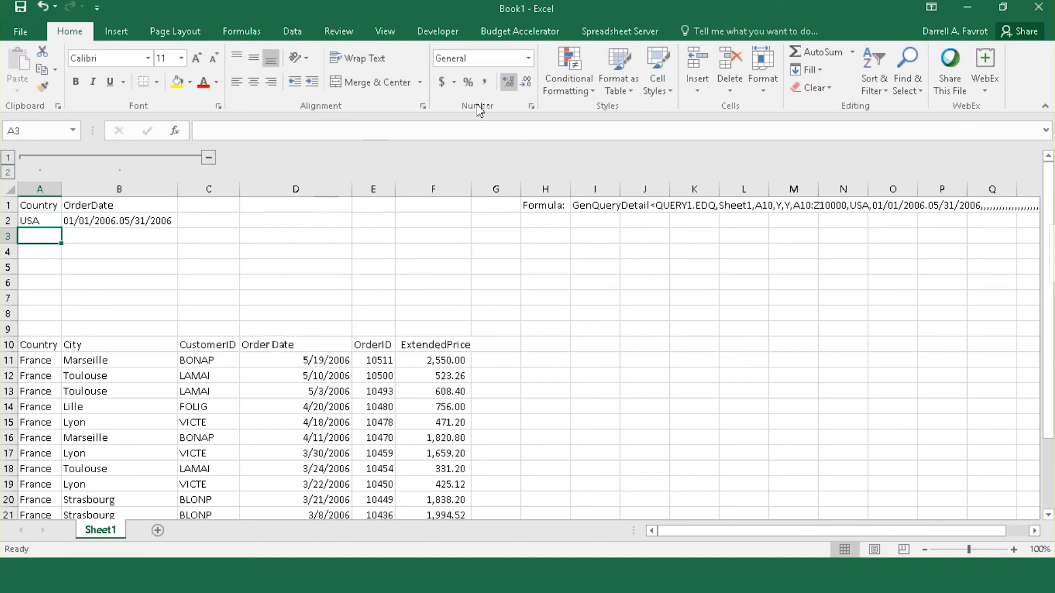
{"action": "left_click", "coordinate": [616, 32]}
{"action": "left_click", "coordinate": [199, 61]}
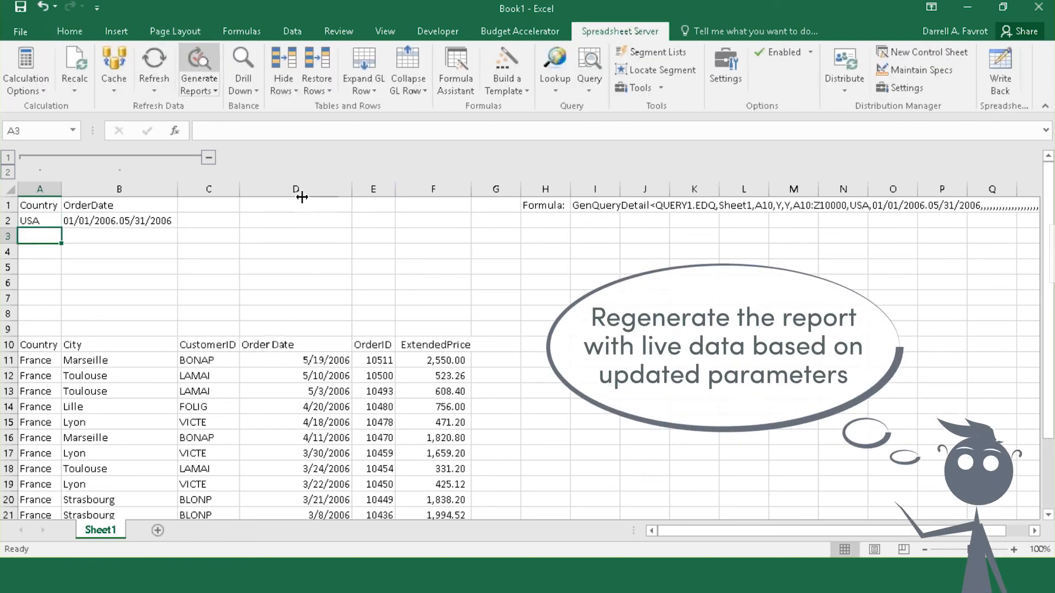
{"action": "left_click", "coordinate": [272, 377]}
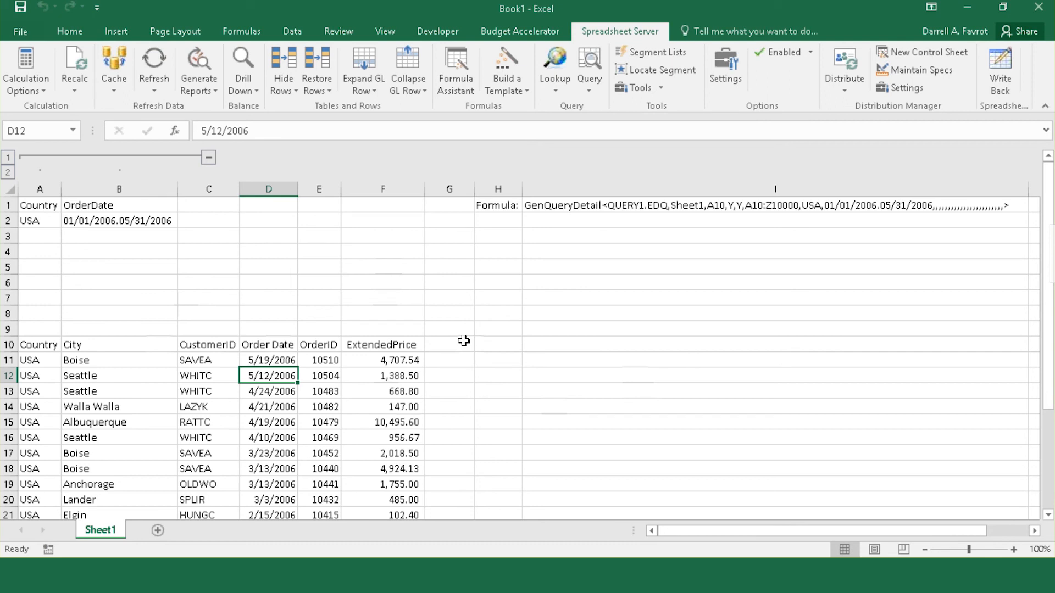
Underline and bold the report's column headings in A10:F10
{"action": "left_click", "coordinate": [34, 345]}
{"action": "left_click_drag", "start_coordinate": [77, 344], "coordinate": [381, 347]}
{"action": "left_click", "coordinate": [69, 31]}
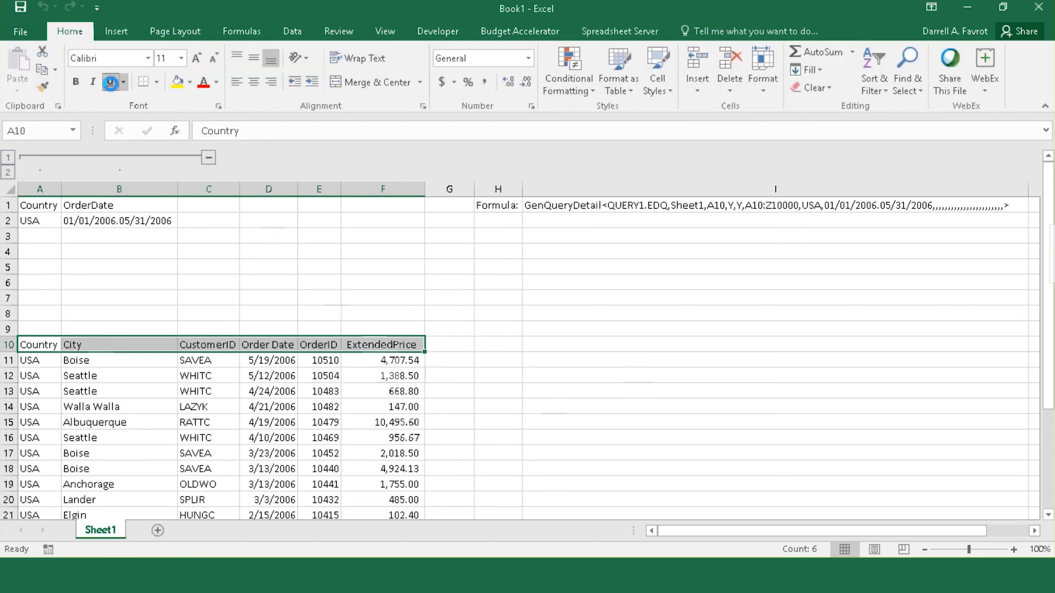
{"action": "left_click", "coordinate": [109, 81]}
{"action": "left_click", "coordinate": [75, 82]}
Add spaces to the row 10 headings so they read Customer ID, Order ID and Extended Price
{"action": "left_click", "coordinate": [219, 345]}
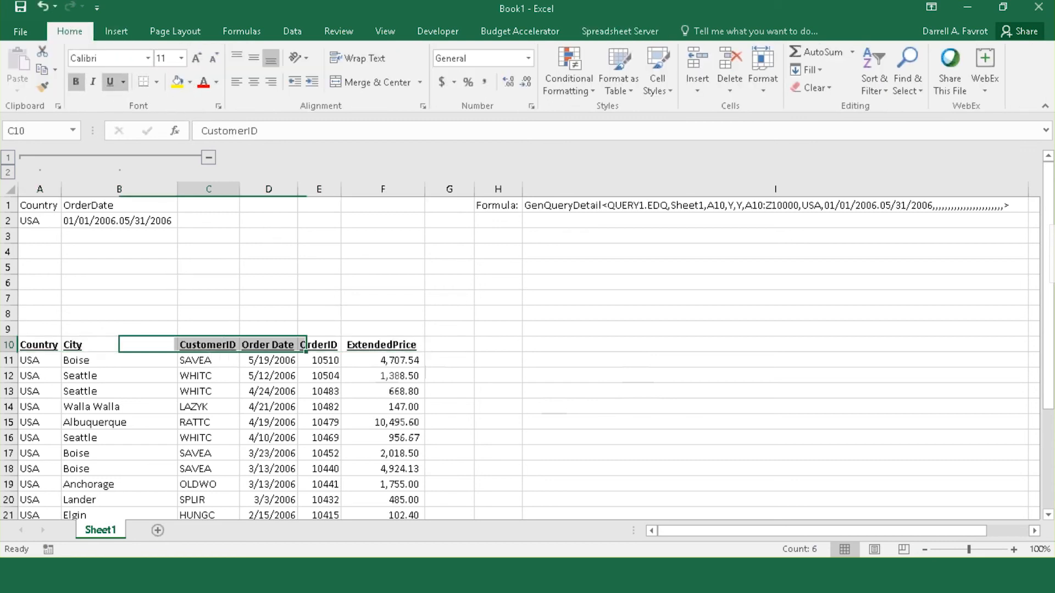
{"action": "left_click", "coordinate": [249, 132]}
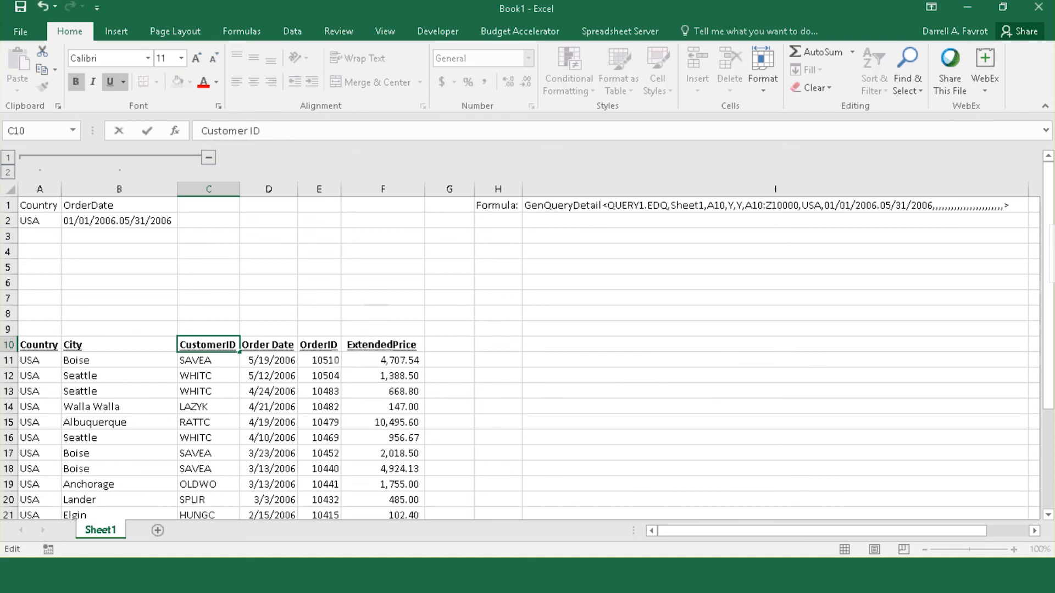
{"action": "left_click", "coordinate": [267, 345]}
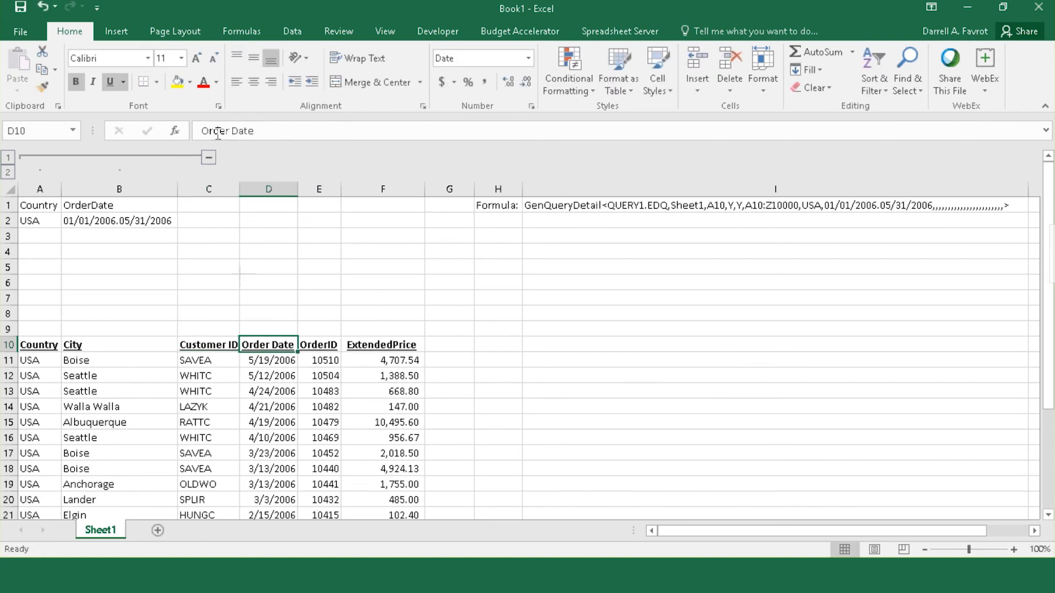
{"action": "left_click", "coordinate": [319, 345]}
{"action": "left_click", "coordinate": [233, 132]}
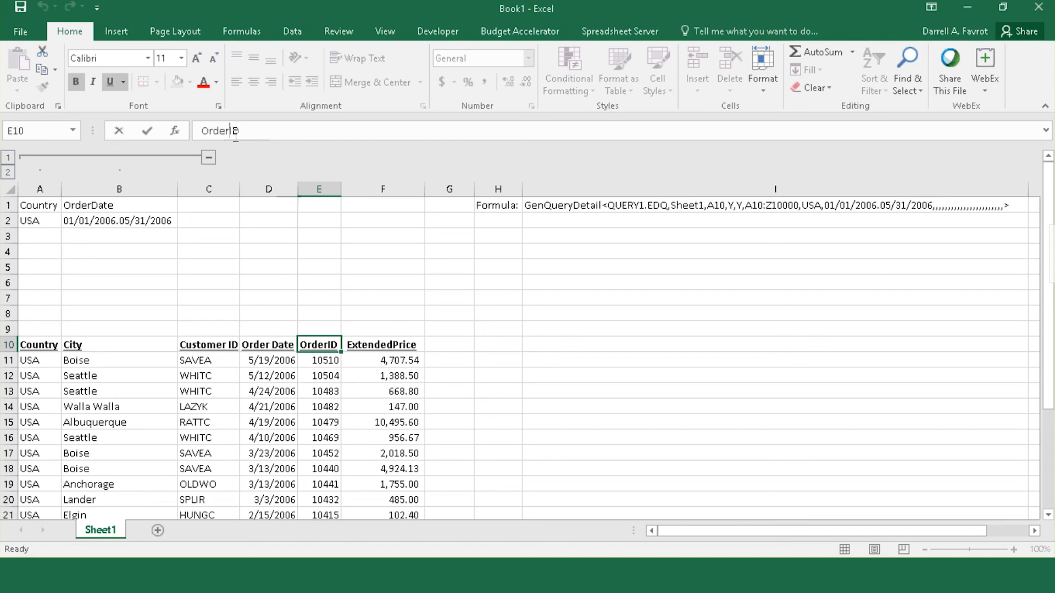
{"action": "left_click", "coordinate": [410, 345]}
{"action": "left_click", "coordinate": [235, 130]}
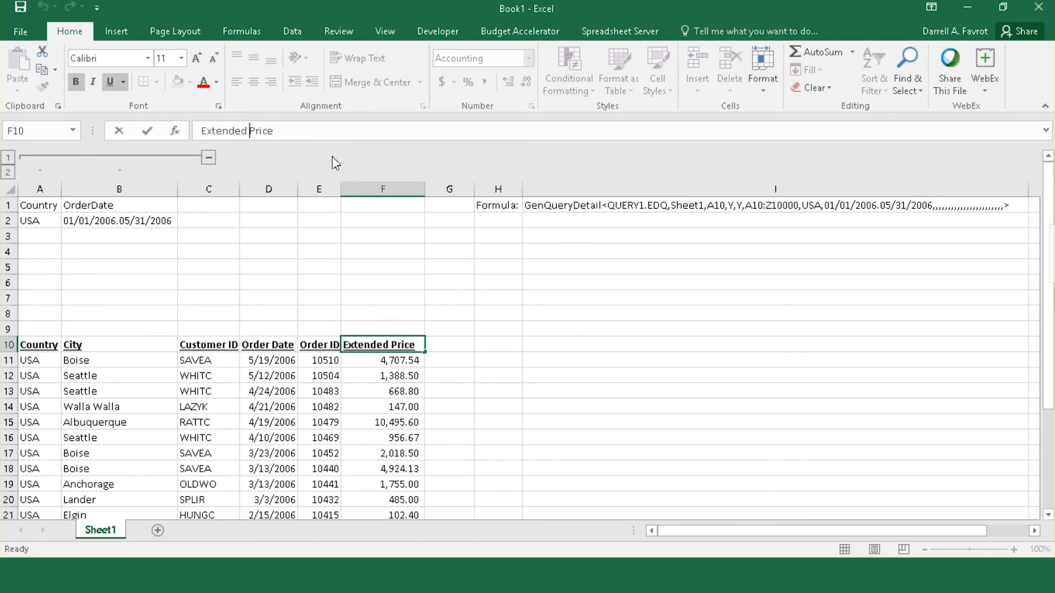
{"action": "left_click", "coordinate": [486, 298]}
Total the Extended Price column in F30 with =SUM(F11:F29)
{"action": "left_click", "coordinate": [554, 211]}
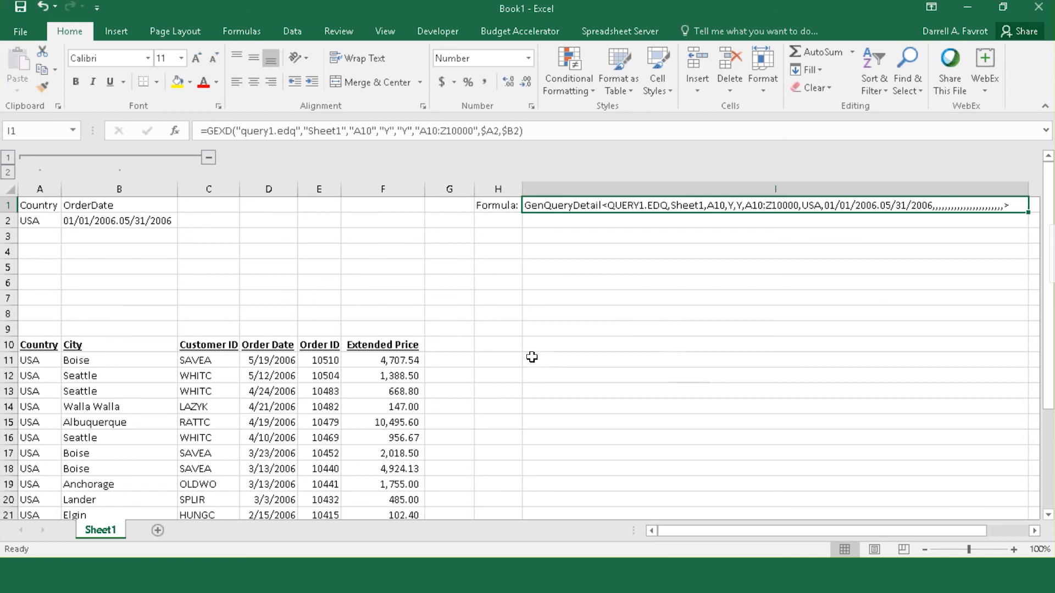
{"action": "scroll", "coordinate": [484, 347], "scroll_direction": "down", "scroll_amount": 3}
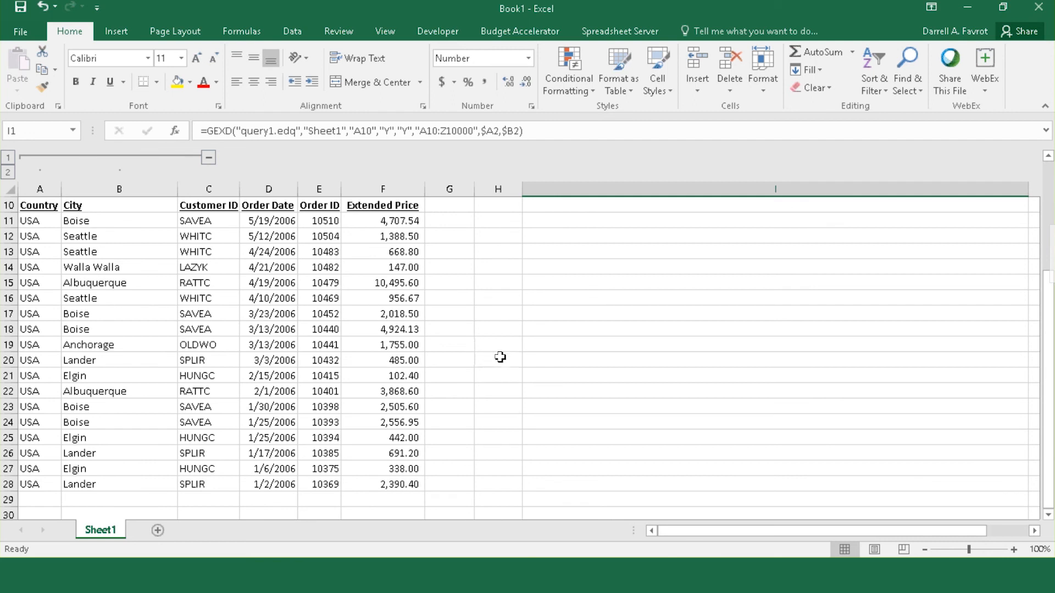
{"action": "scroll", "coordinate": [500, 357], "scroll_direction": "down", "scroll_amount": 3}
{"action": "left_click", "coordinate": [384, 469]}
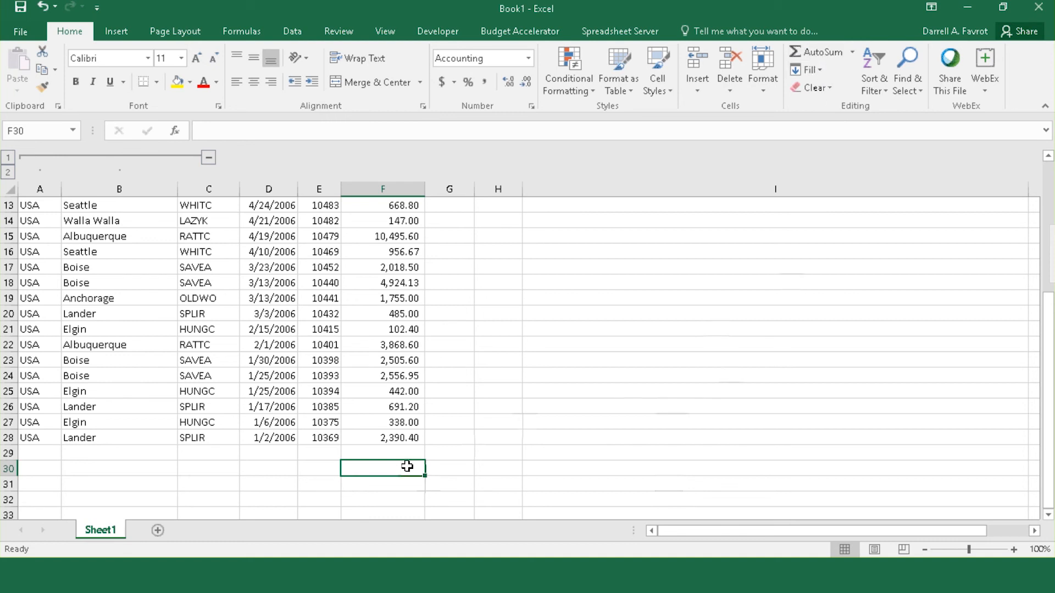
{"action": "left_click", "coordinate": [813, 51]}
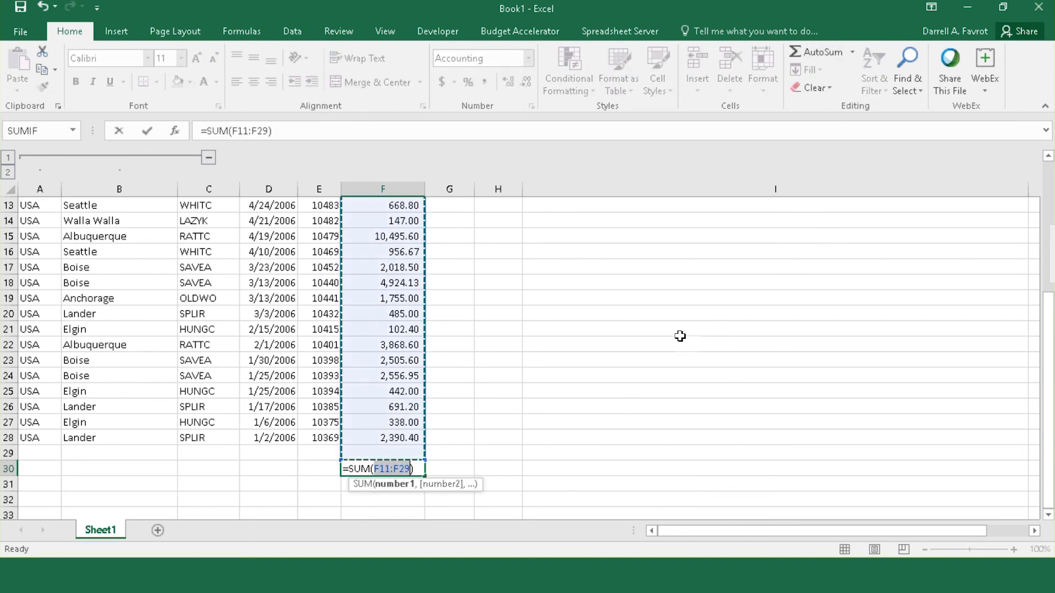
{"action": "key", "text": "Return"}
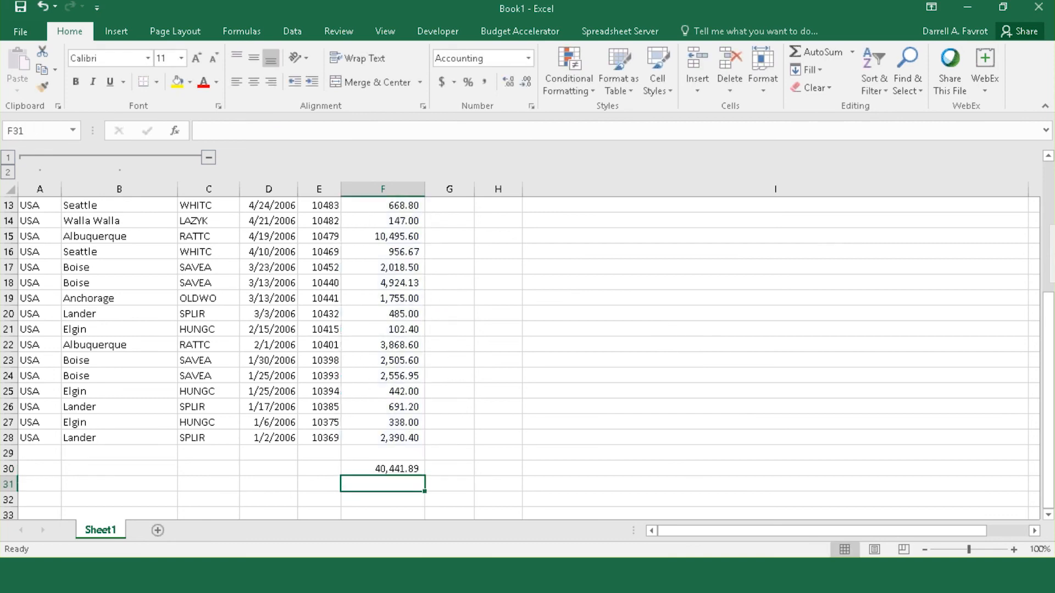
{"action": "left_click", "coordinate": [396, 470]}
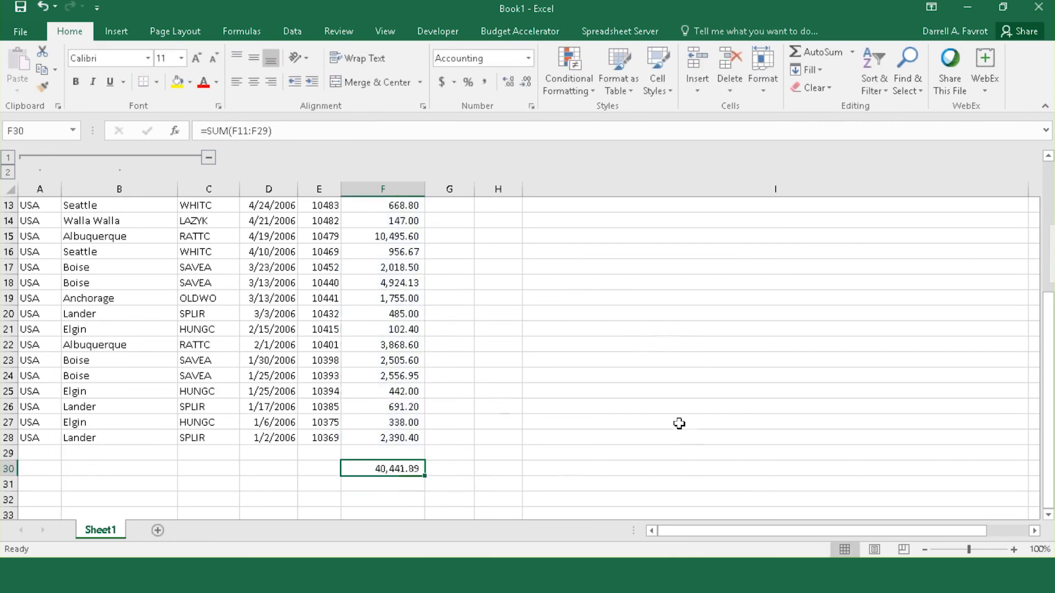
Turn off Auto Fit Column Sizes in the I1 GEXD formula with Formula Assistant and insert the modified formula
{"action": "scroll", "coordinate": [656, 408], "scroll_direction": "up", "scroll_amount": 4}
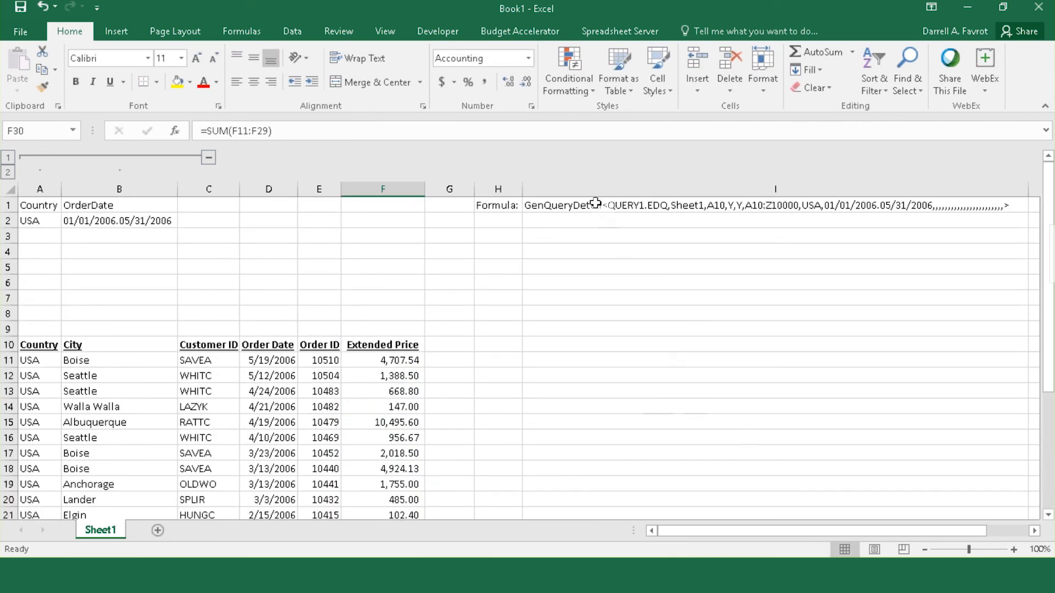
{"action": "left_click", "coordinate": [659, 205]}
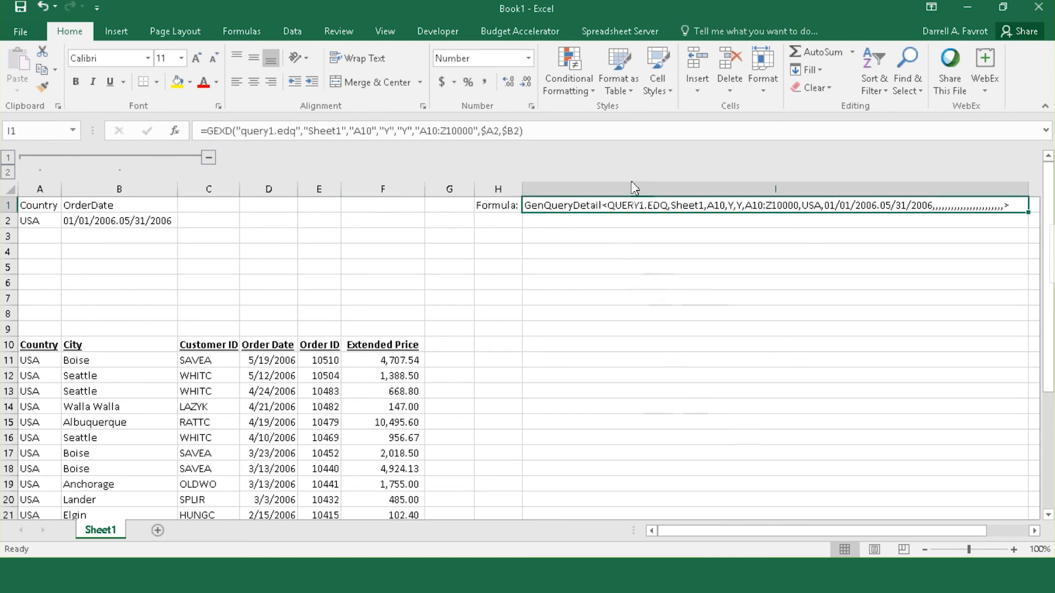
{"action": "left_click", "coordinate": [656, 34]}
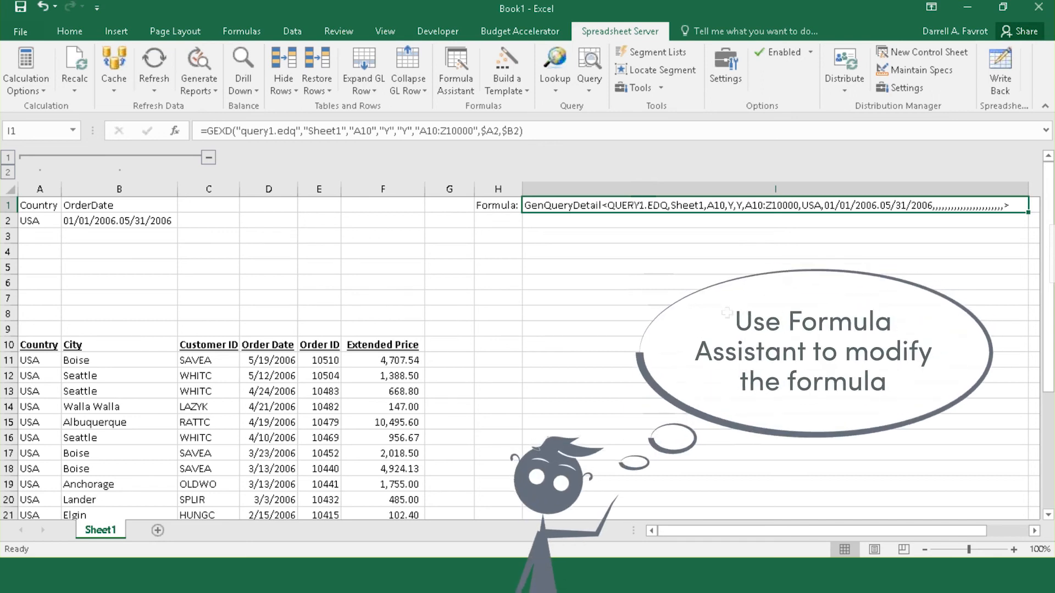
{"action": "left_click", "coordinate": [455, 69]}
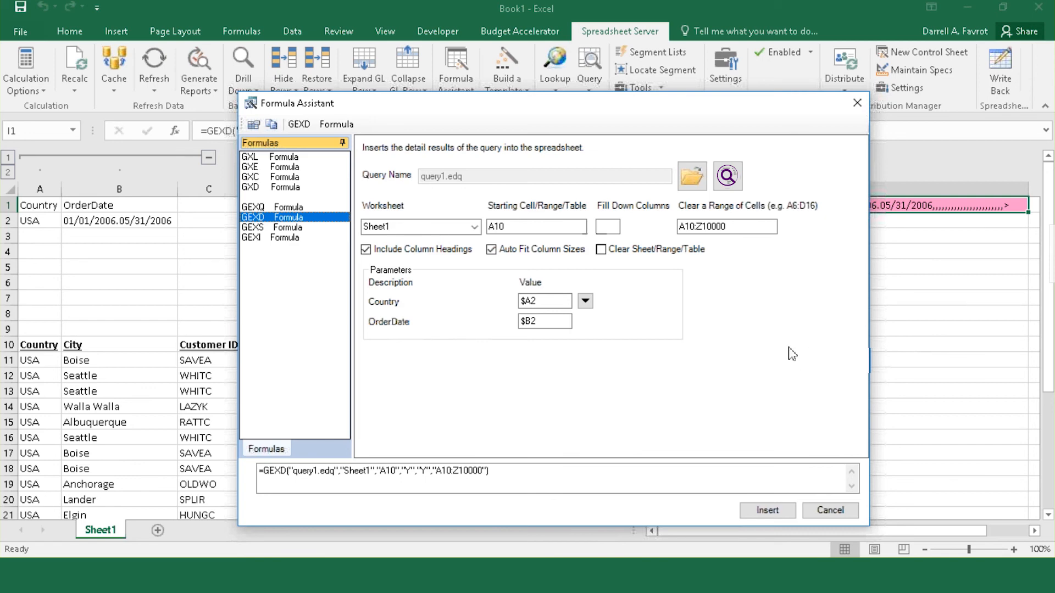
{"action": "left_click", "coordinate": [491, 249]}
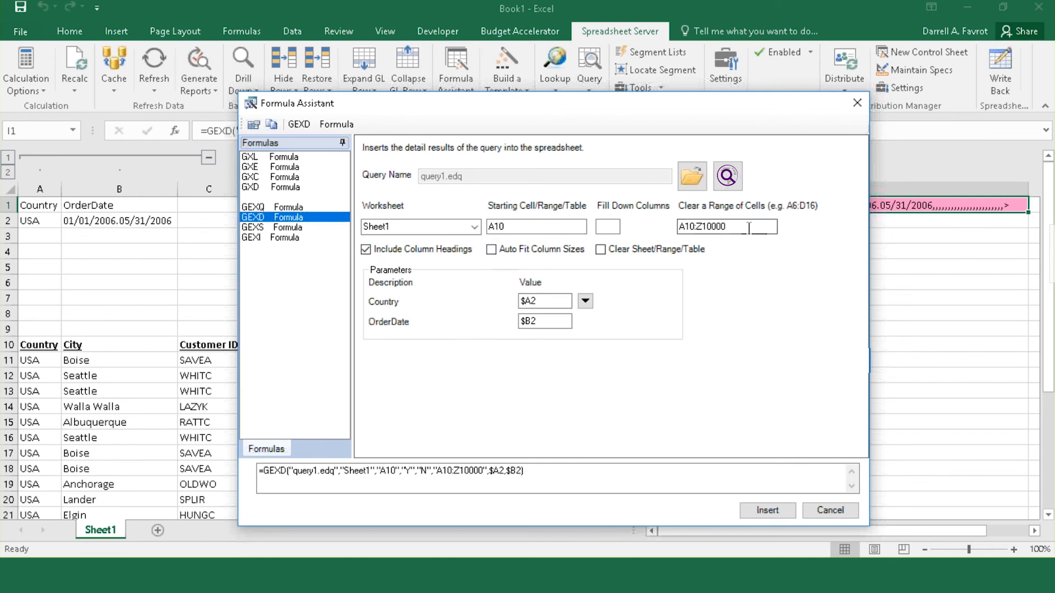
{"action": "left_click", "coordinate": [774, 511]}
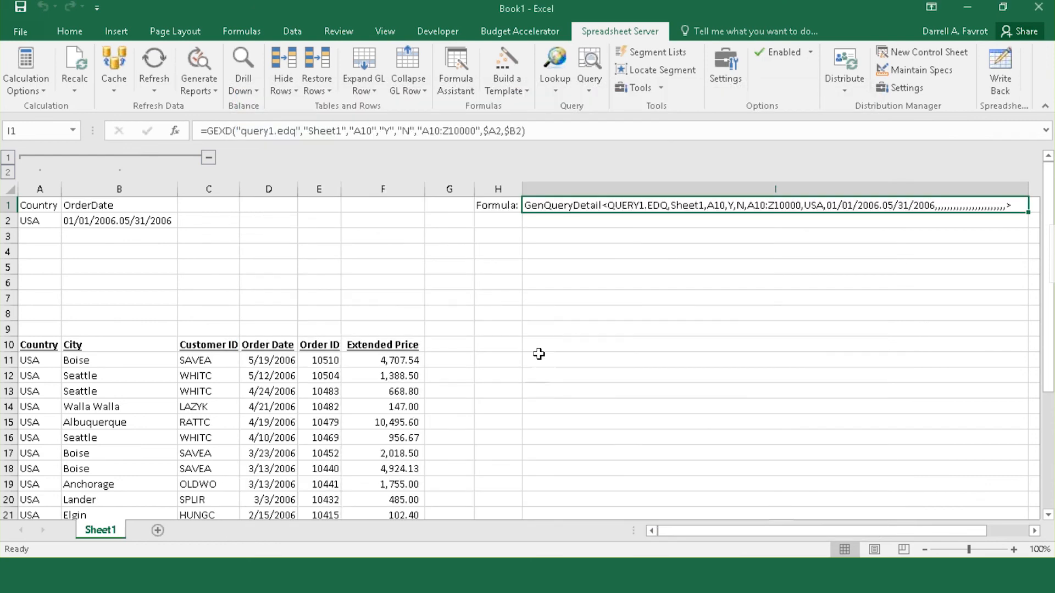
Set the Country parameter in A2 to Germany and regenerate the report
{"action": "scroll", "coordinate": [536, 358], "scroll_direction": "down", "scroll_amount": 4}
{"action": "scroll", "coordinate": [537, 358], "scroll_direction": "up", "scroll_amount": 4}
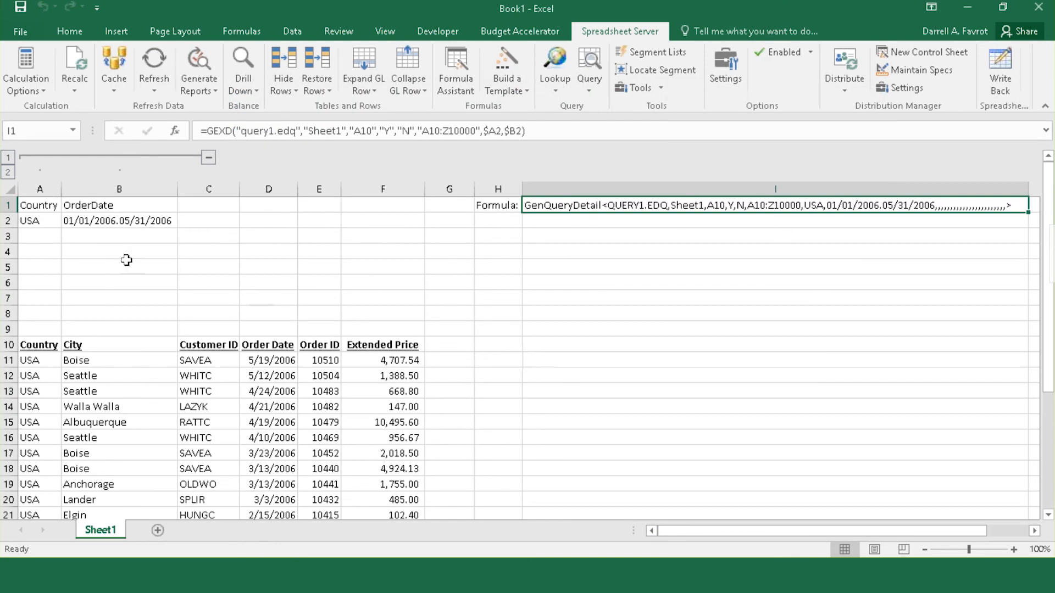
{"action": "left_click", "coordinate": [48, 220]}
{"action": "type", "text": "rmany"}
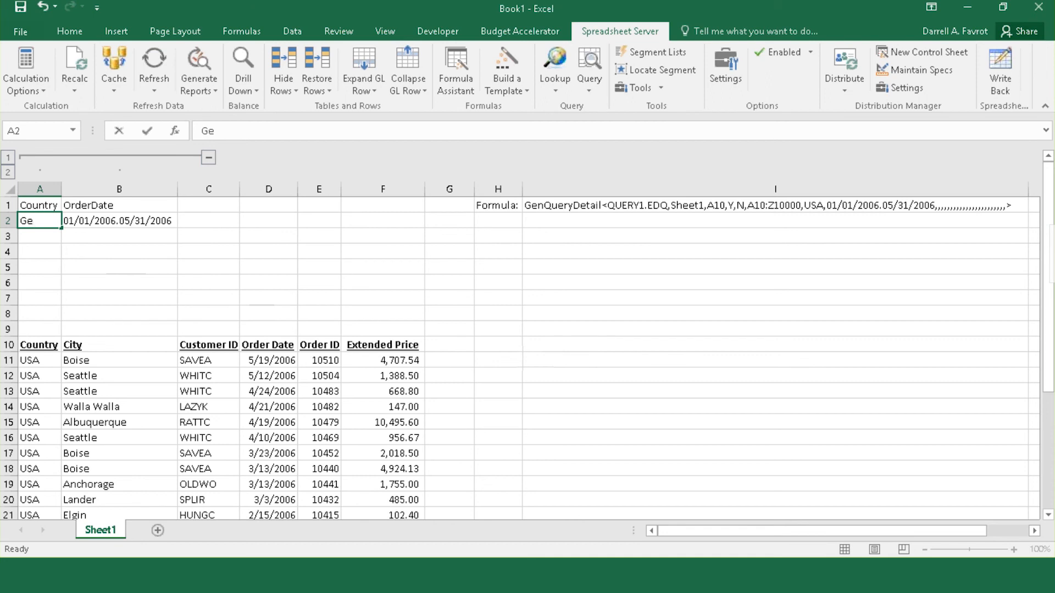
{"action": "key", "text": "Return"}
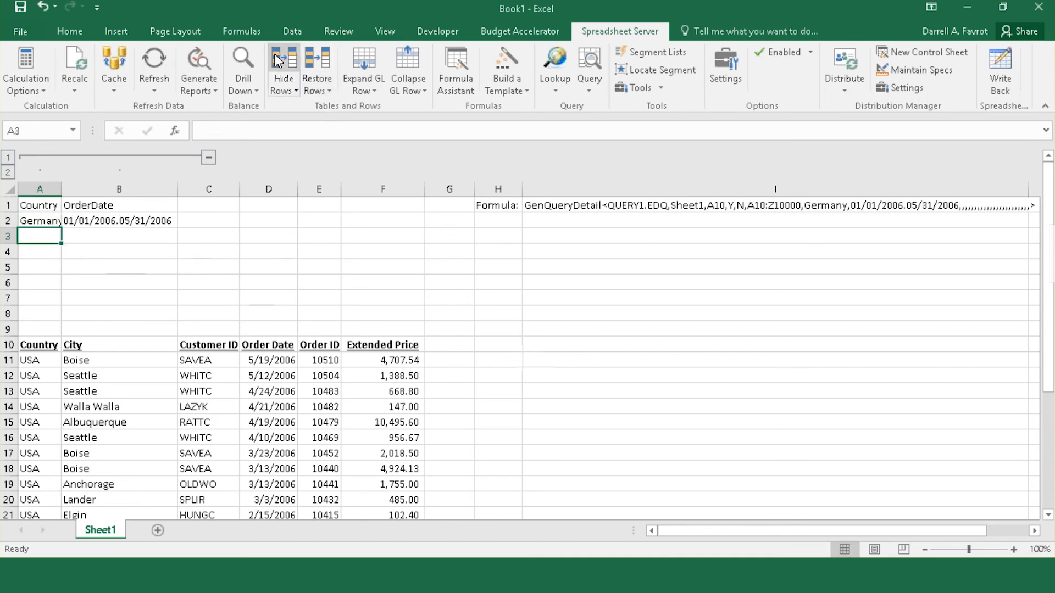
{"action": "left_click", "coordinate": [199, 61]}
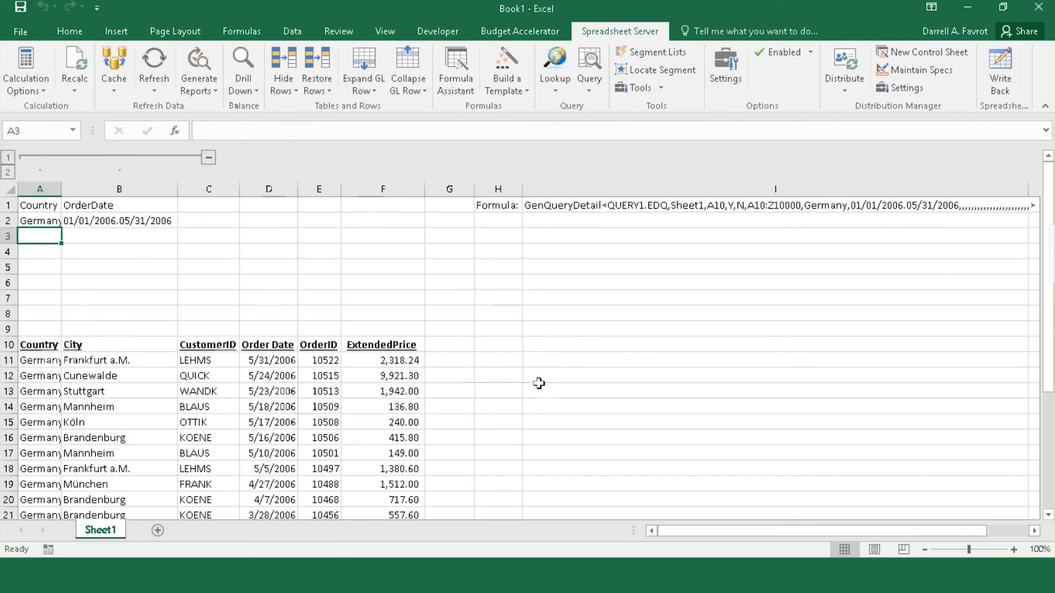
Examine the area below the report's last row and the clear-range argument of the GEXD formula in I1, leaving the formula unedited
{"action": "scroll", "coordinate": [539, 382], "scroll_direction": "down", "scroll_amount": 5}
{"action": "left_click", "coordinate": [406, 442]}
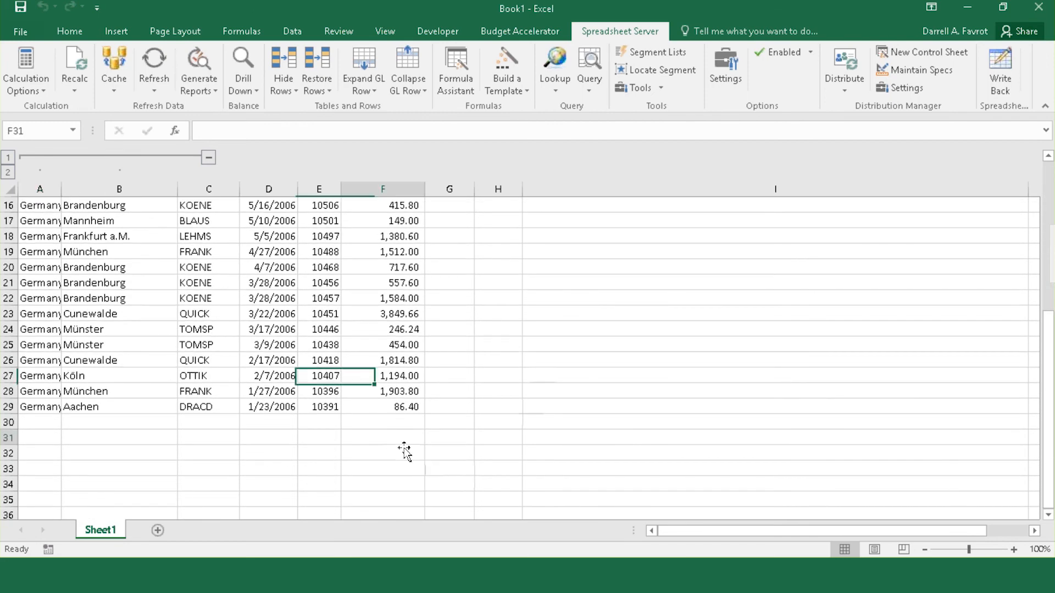
{"action": "scroll", "coordinate": [653, 410], "scroll_direction": "up", "scroll_amount": 5}
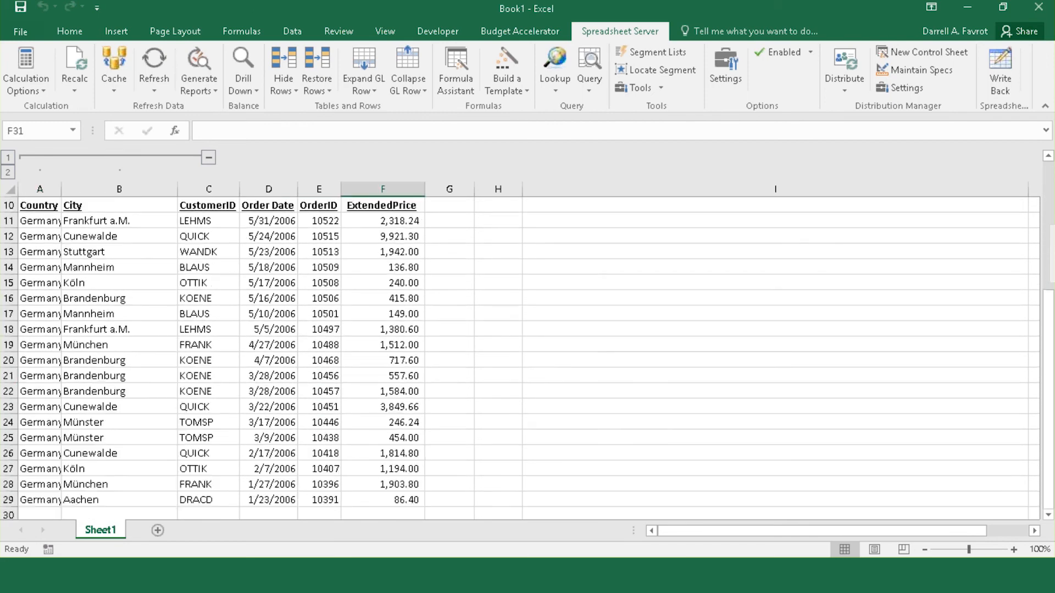
{"action": "left_click", "coordinate": [614, 207]}
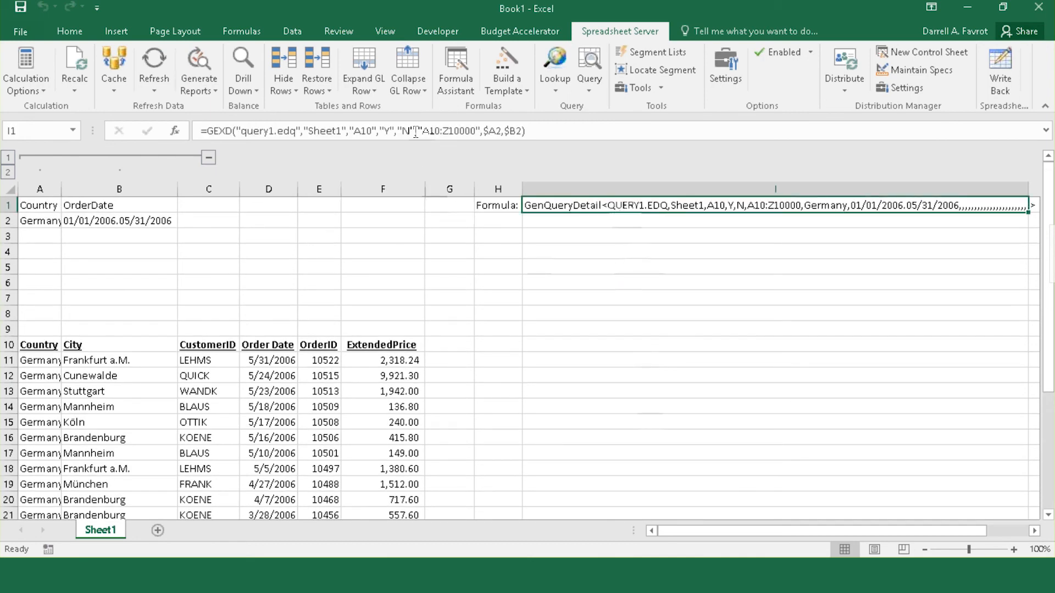
{"action": "left_click_drag", "start_coordinate": [417, 130], "coordinate": [477, 129]}
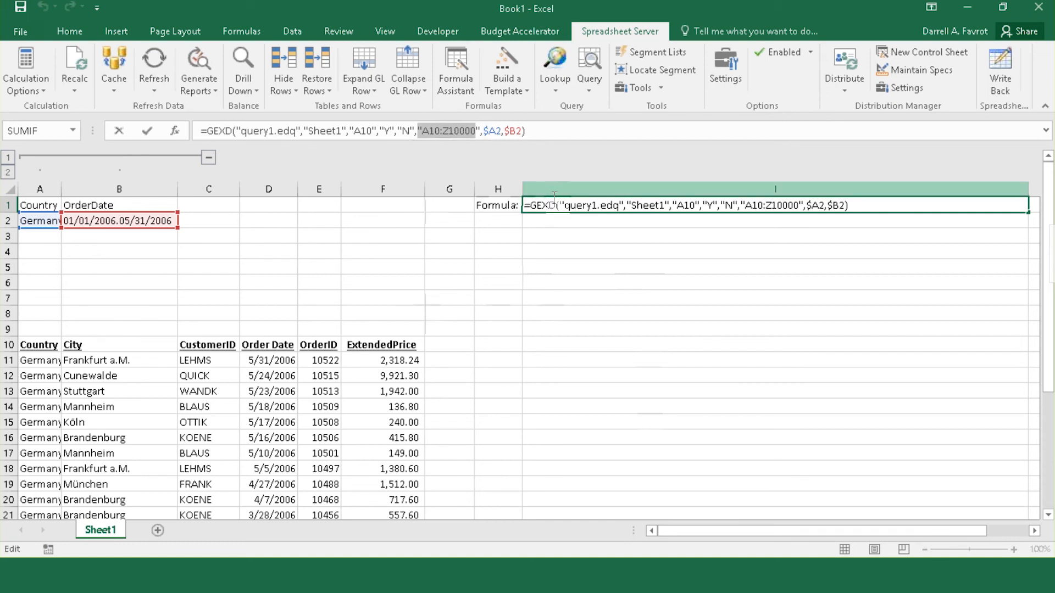
{"action": "left_click", "coordinate": [39, 345]}
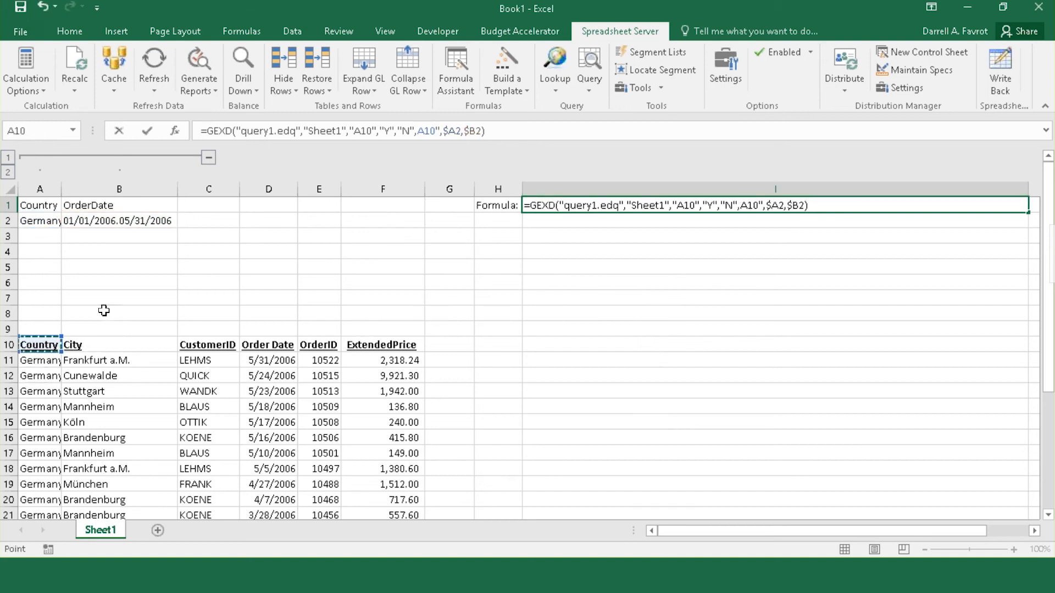
{"action": "key", "text": "Escape"}
Copy the report headings from A10:F10 into row 9, starting at A9
{"action": "left_click_drag", "start_coordinate": [25, 345], "coordinate": [55, 346]}
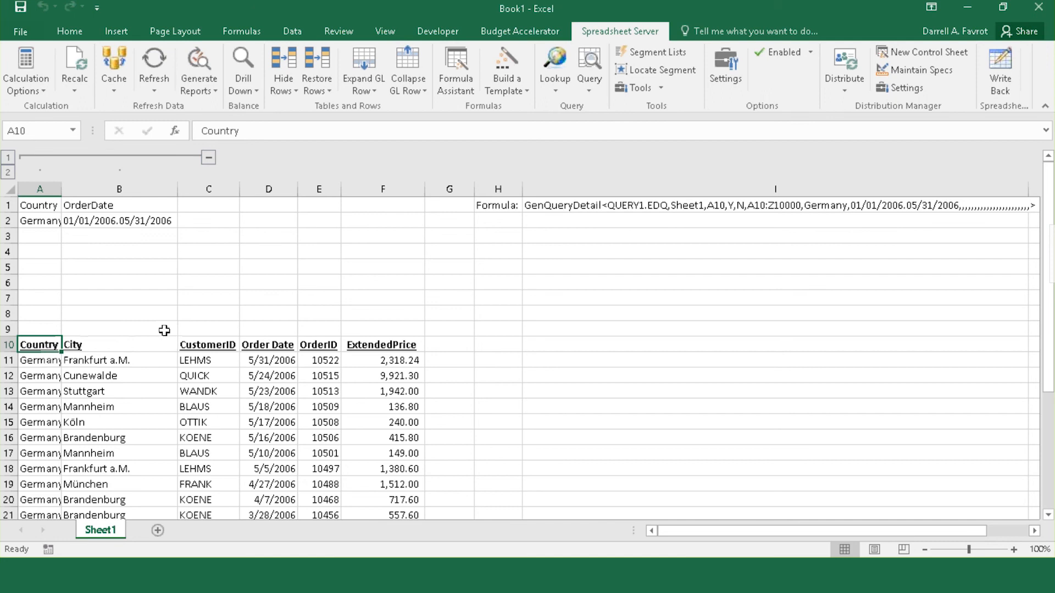
{"action": "left_click_drag", "start_coordinate": [46, 344], "coordinate": [367, 340]}
{"action": "key", "text": "ctrl+c"}
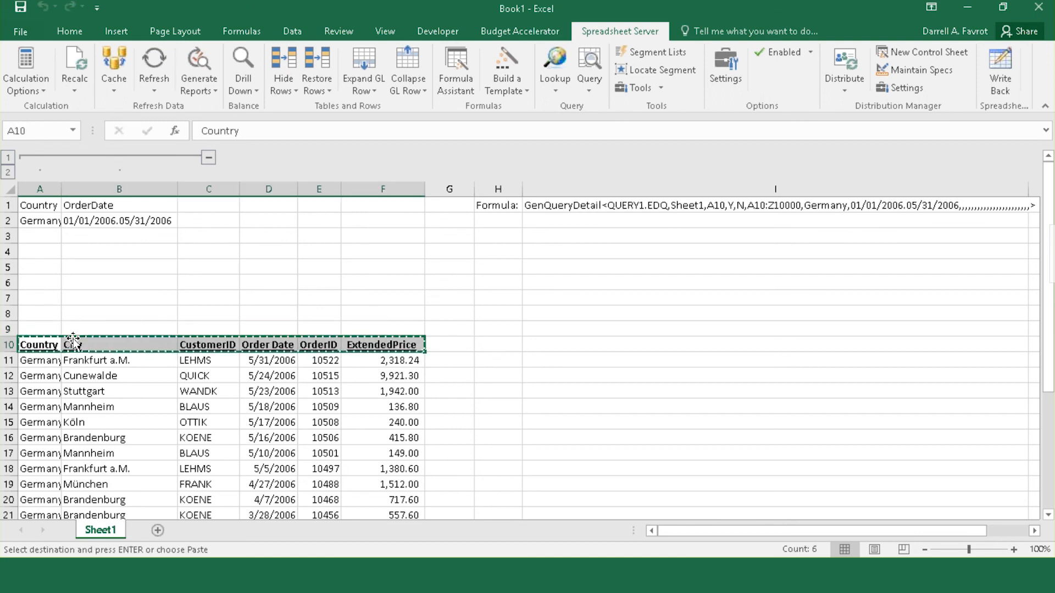
{"action": "left_click", "coordinate": [42, 329]}
{"action": "key", "text": "Return"}
{"action": "left_click", "coordinate": [544, 379]}
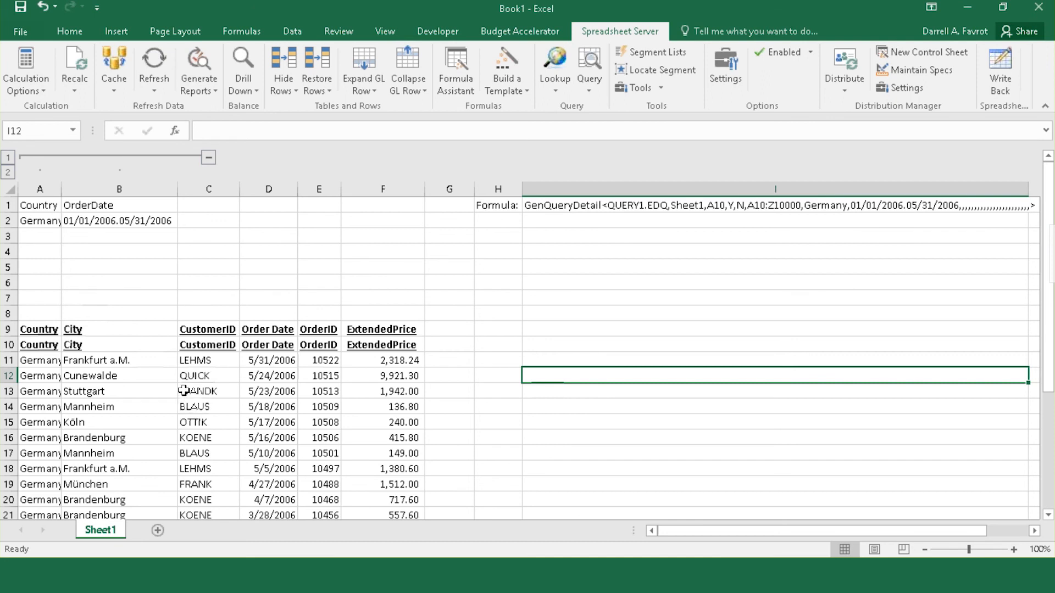
Turn off Include Column Headings in the I1 GEXD formula with Formula Assistant and insert the modified formula
{"action": "left_click", "coordinate": [589, 206]}
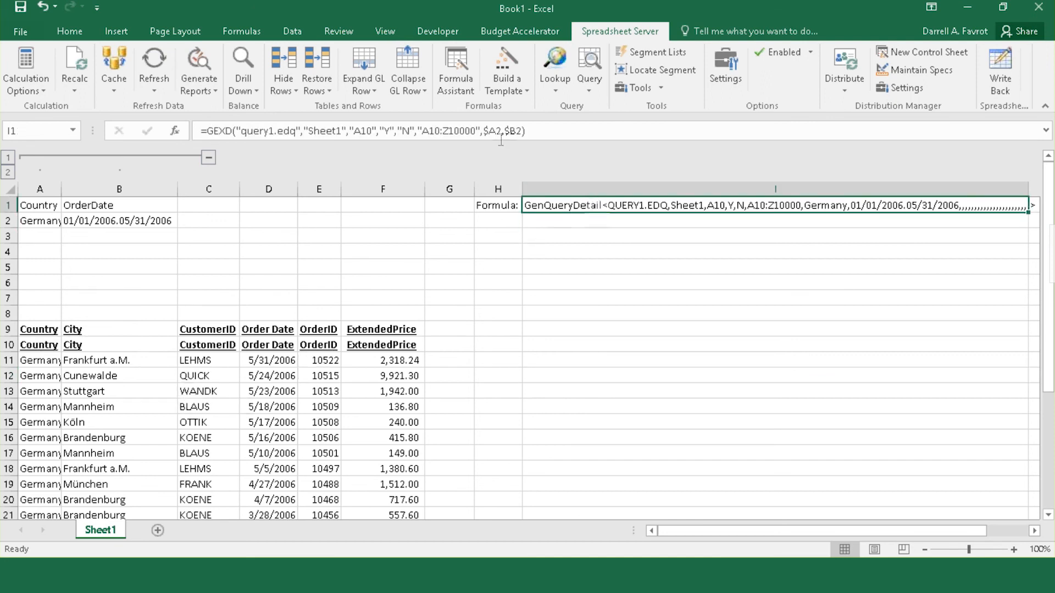
{"action": "left_click", "coordinate": [456, 85]}
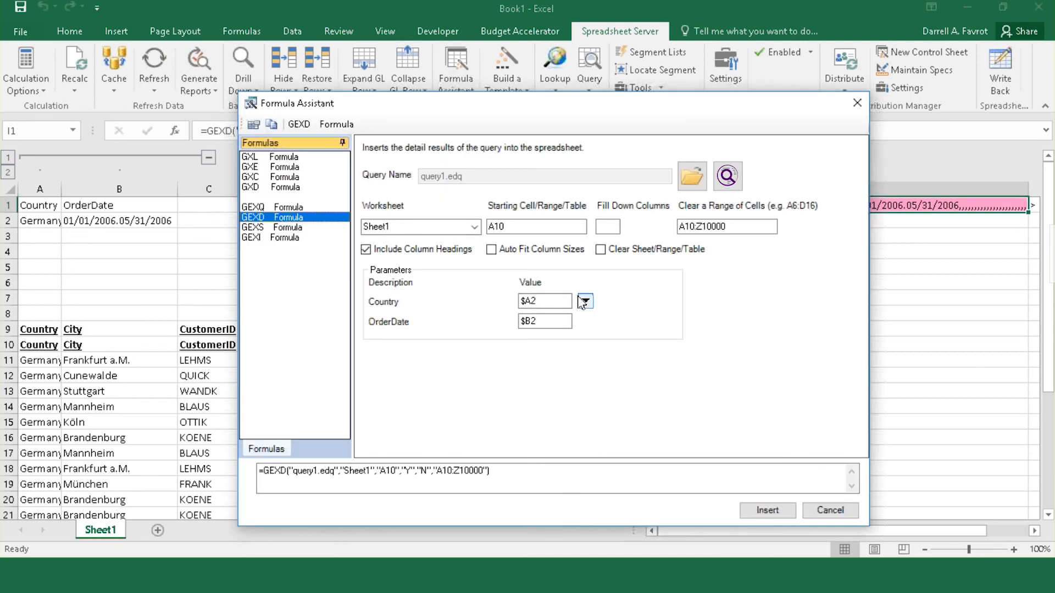
{"action": "left_click", "coordinate": [366, 249]}
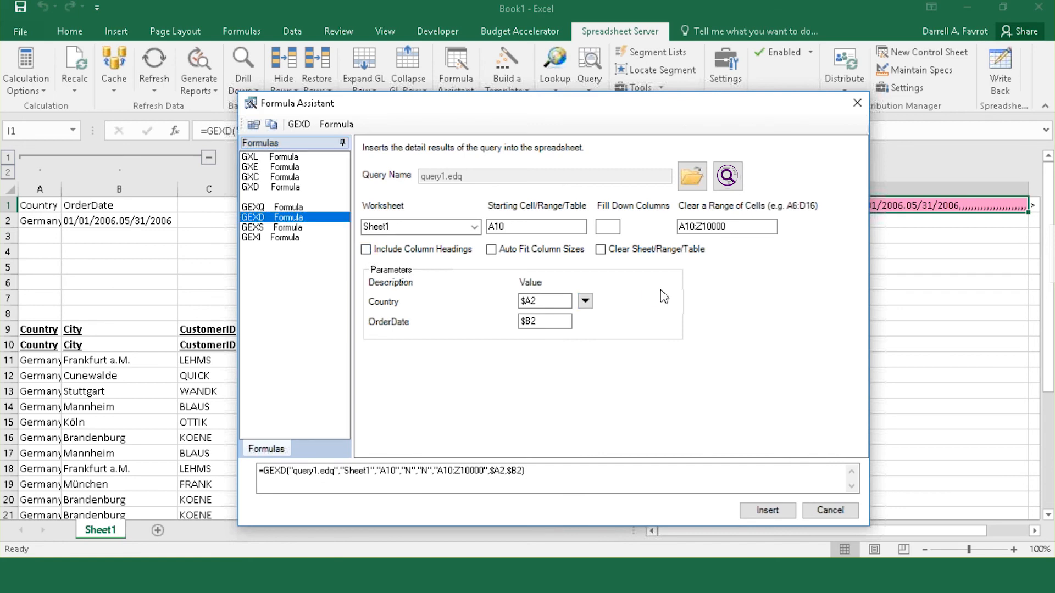
{"action": "left_click", "coordinate": [530, 227]}
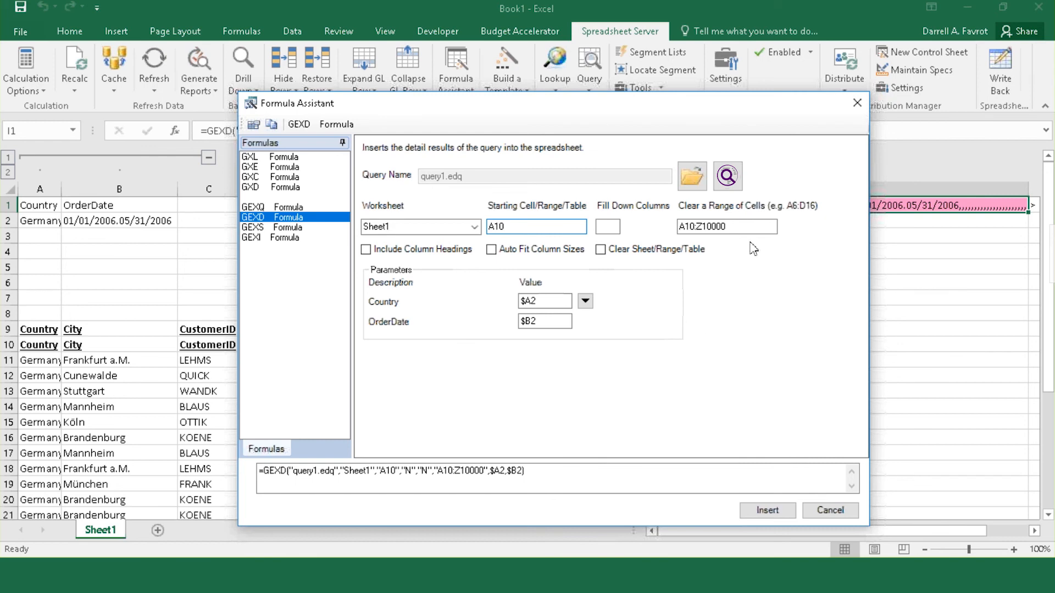
{"action": "left_click", "coordinate": [778, 511]}
Set the Country parameter in A2 to USA and generate only the selected detail report for the GEXD formula in I1
{"action": "left_click", "coordinate": [39, 220]}
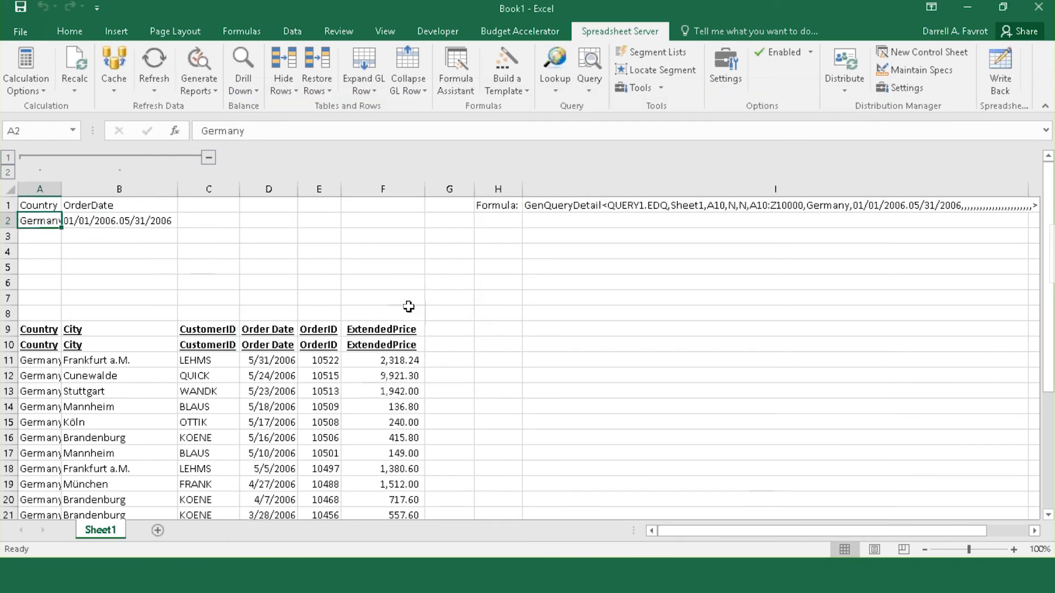
{"action": "type", "text": "USA"}
{"action": "key", "text": "Return"}
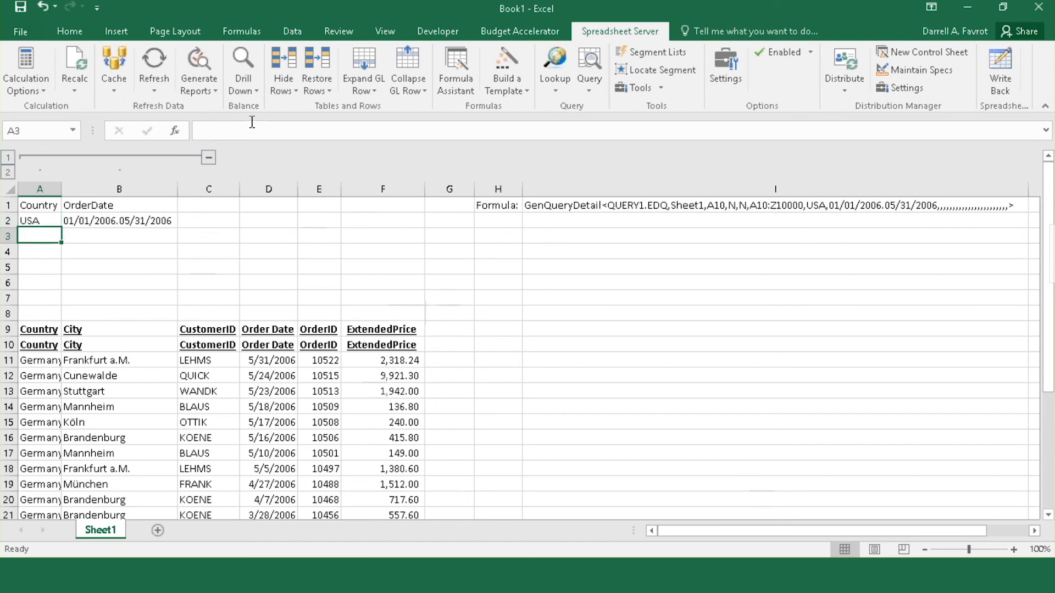
{"action": "left_click", "coordinate": [211, 88]}
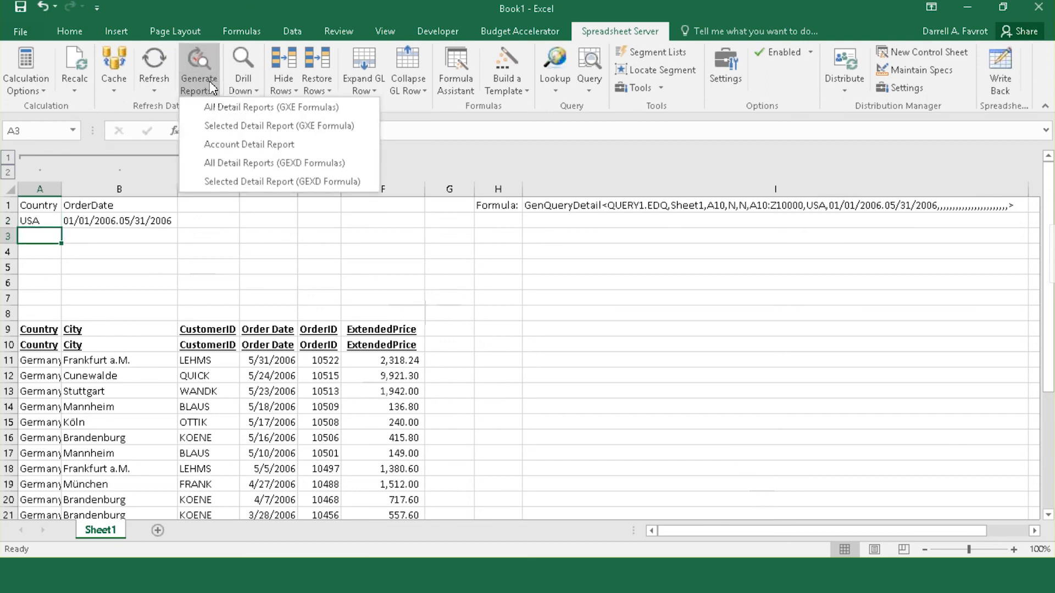
{"action": "left_click", "coordinate": [543, 230]}
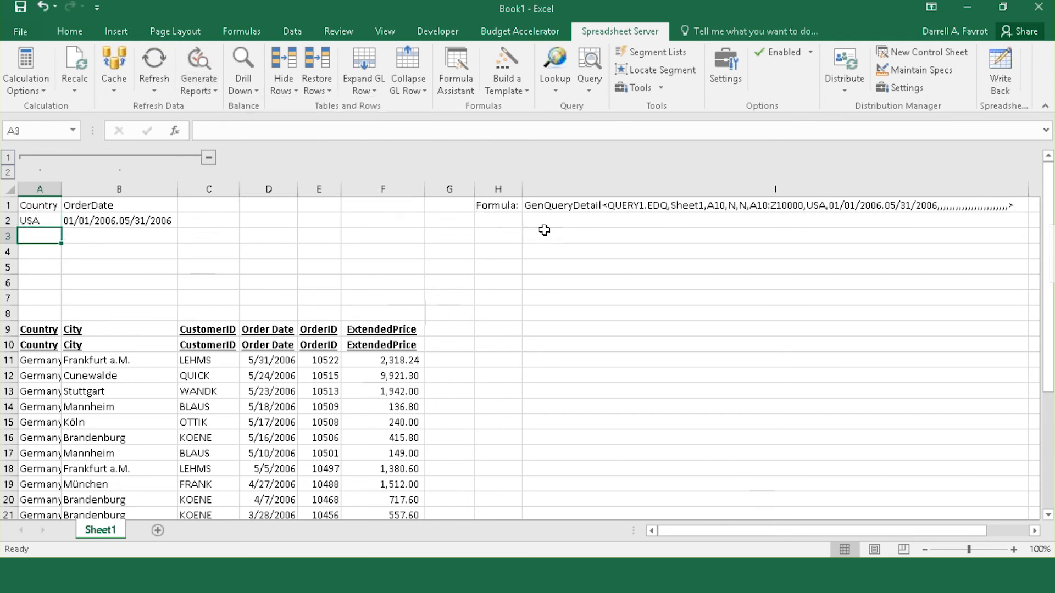
{"action": "left_click", "coordinate": [559, 204]}
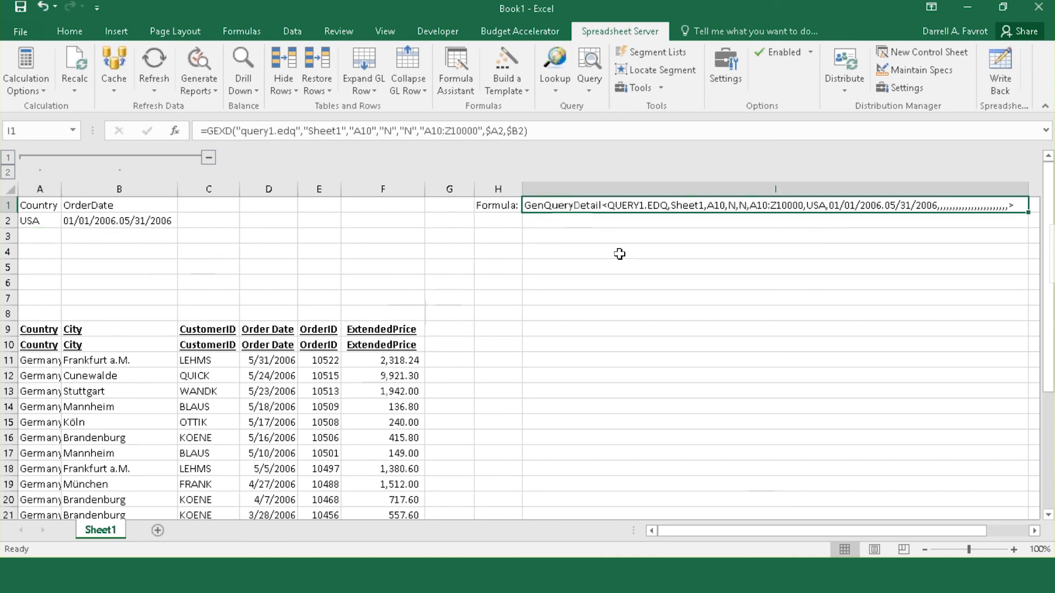
{"action": "left_click", "coordinate": [198, 86]}
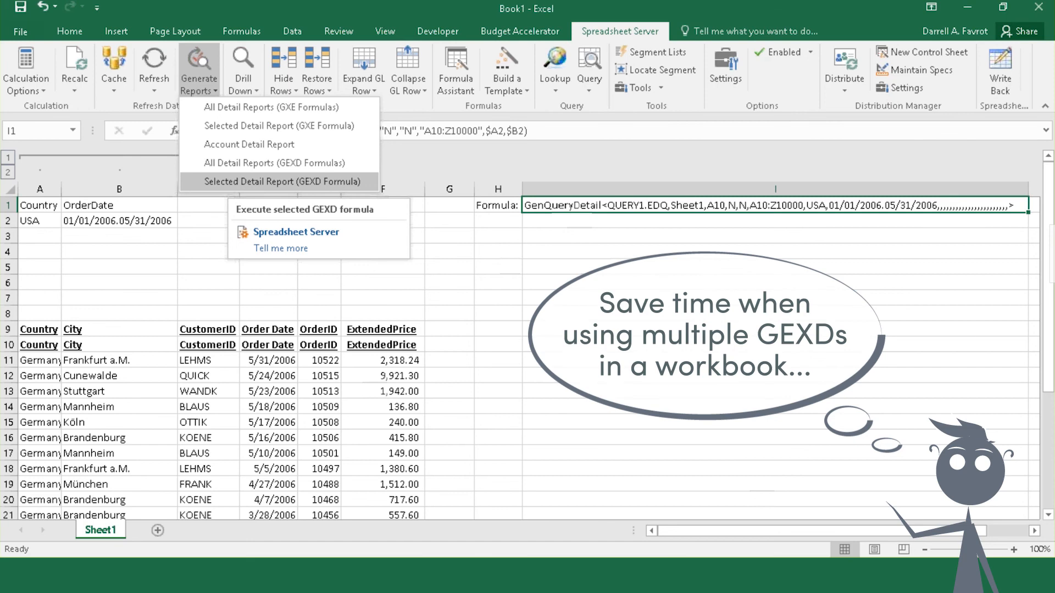
{"action": "left_click", "coordinate": [236, 181]}
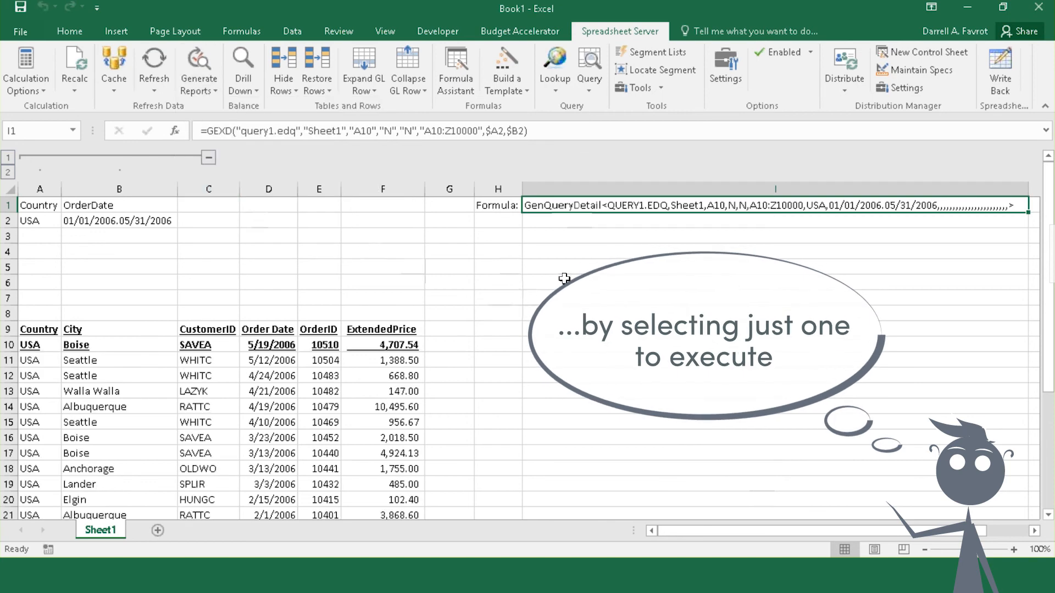
Copy the plain row formatting of A11:F11 onto the first data row, starting at A10
{"action": "left_click_drag", "start_coordinate": [33, 366], "coordinate": [406, 361]}
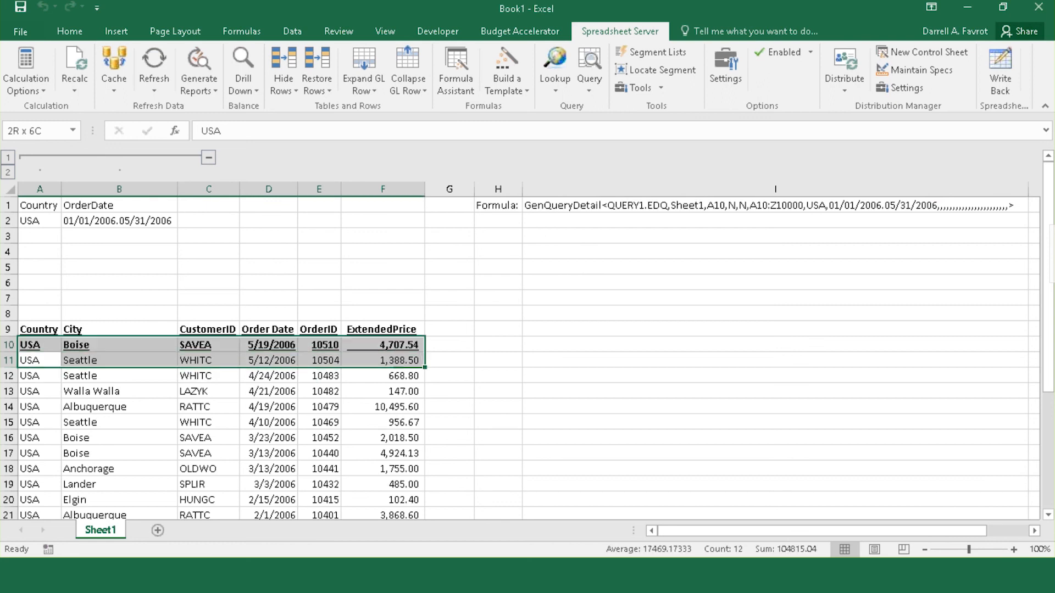
{"action": "left_click", "coordinate": [69, 31]}
{"action": "left_click", "coordinate": [42, 87]}
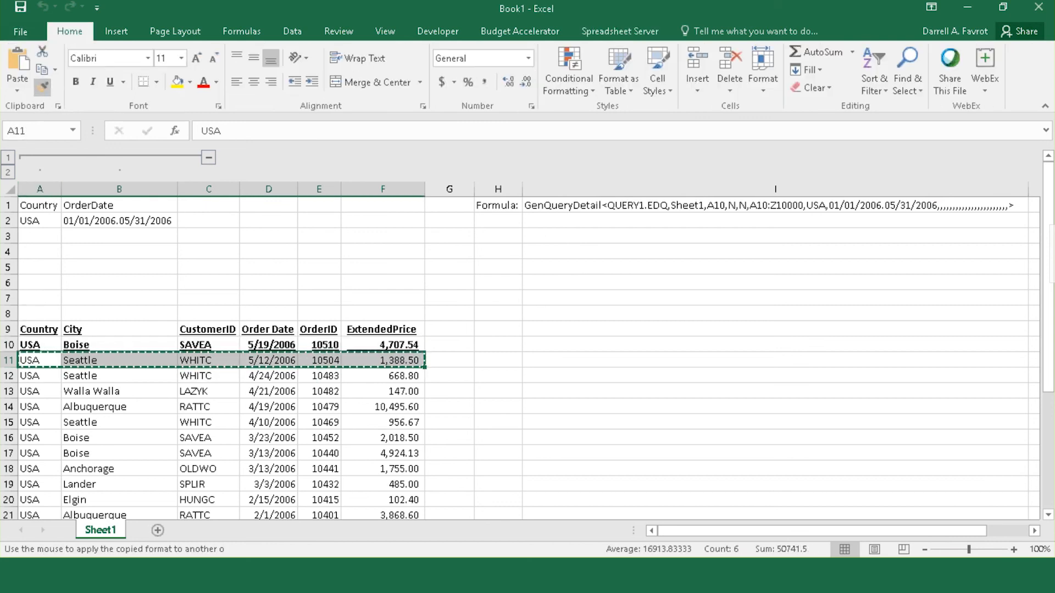
{"action": "left_click", "coordinate": [30, 345]}
{"action": "left_click", "coordinate": [643, 298]}
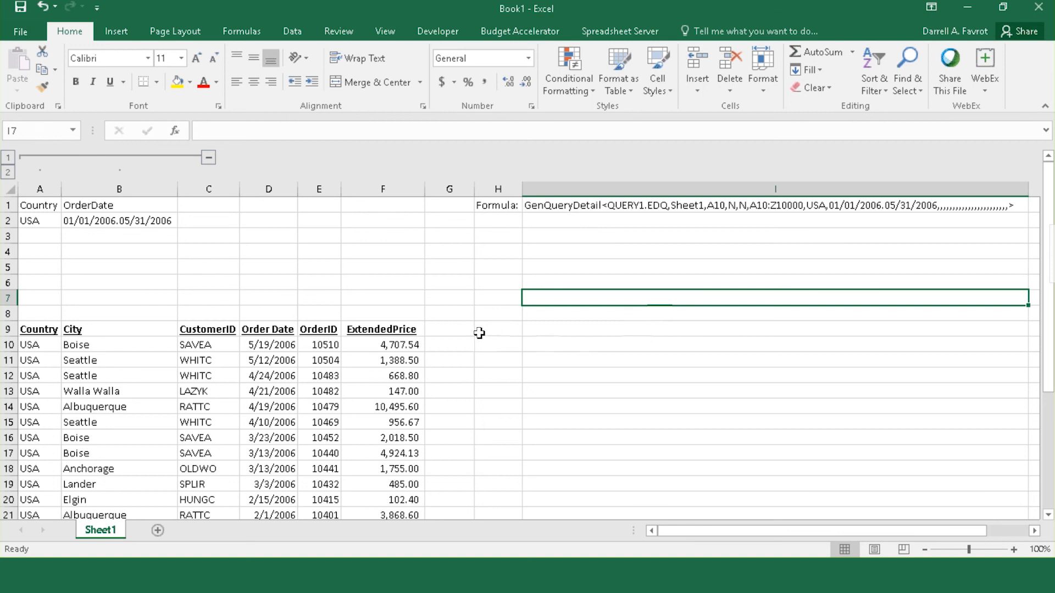
Enter the additional column heading "City, Counrty" in G9, beside ExtendedPrice
{"action": "left_click", "coordinate": [449, 330]}
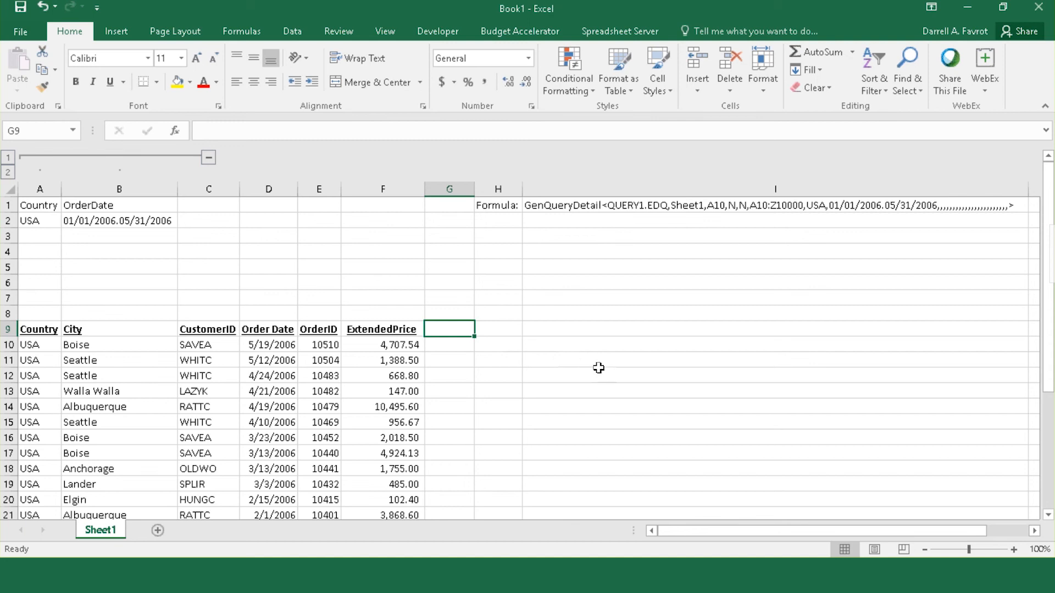
{"action": "type", "text": "City"}
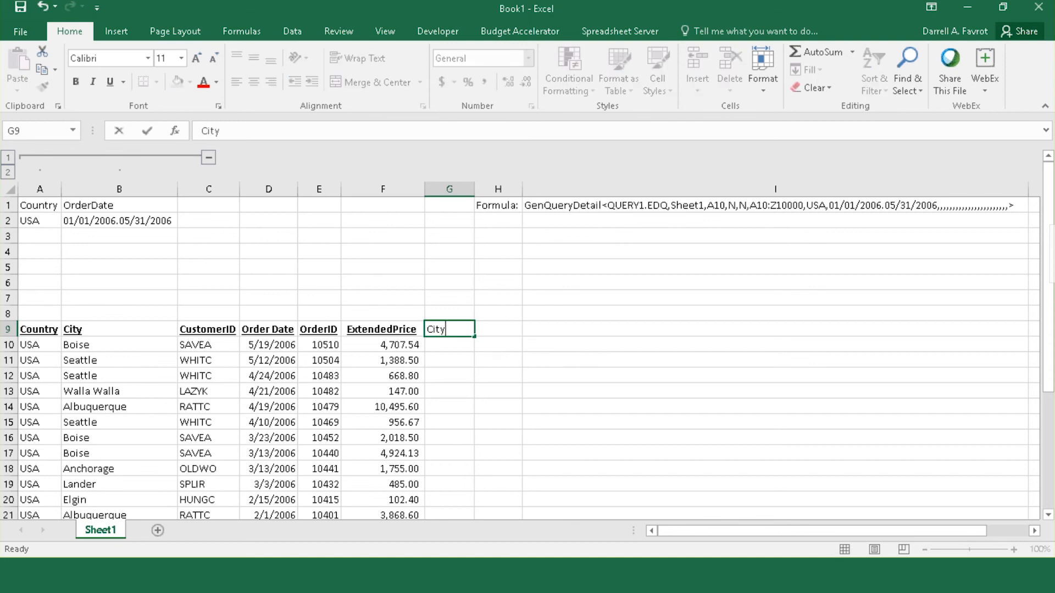
{"action": "type", "text": ", Counrty"}
{"action": "key", "text": "Return"}
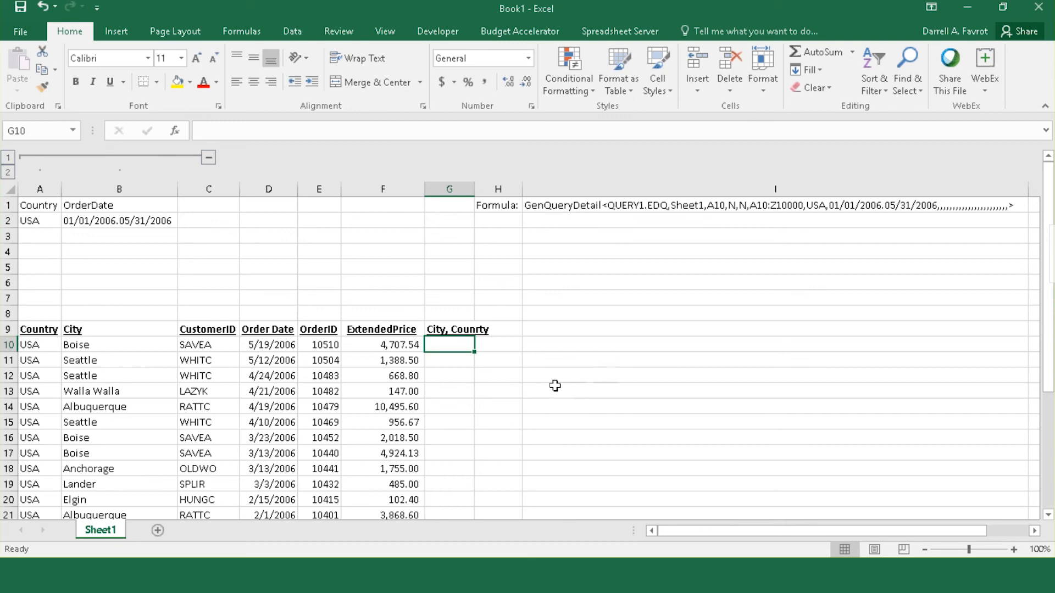
Enter the formula =B10&", "&A10 in G10 to combine the city and country of the first data row
{"action": "type", "text": "="}
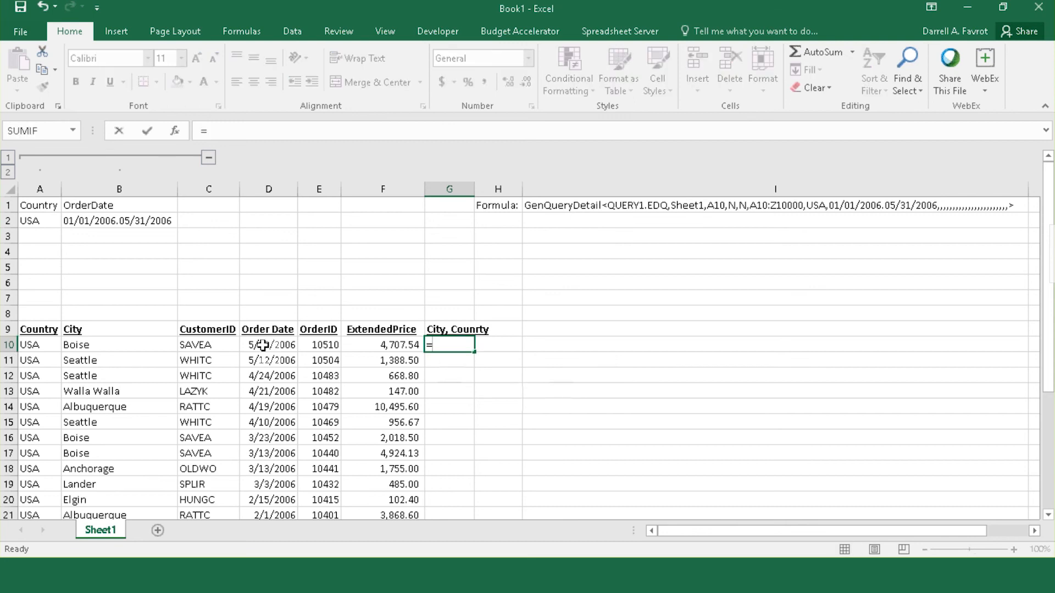
{"action": "left_click", "coordinate": [80, 345]}
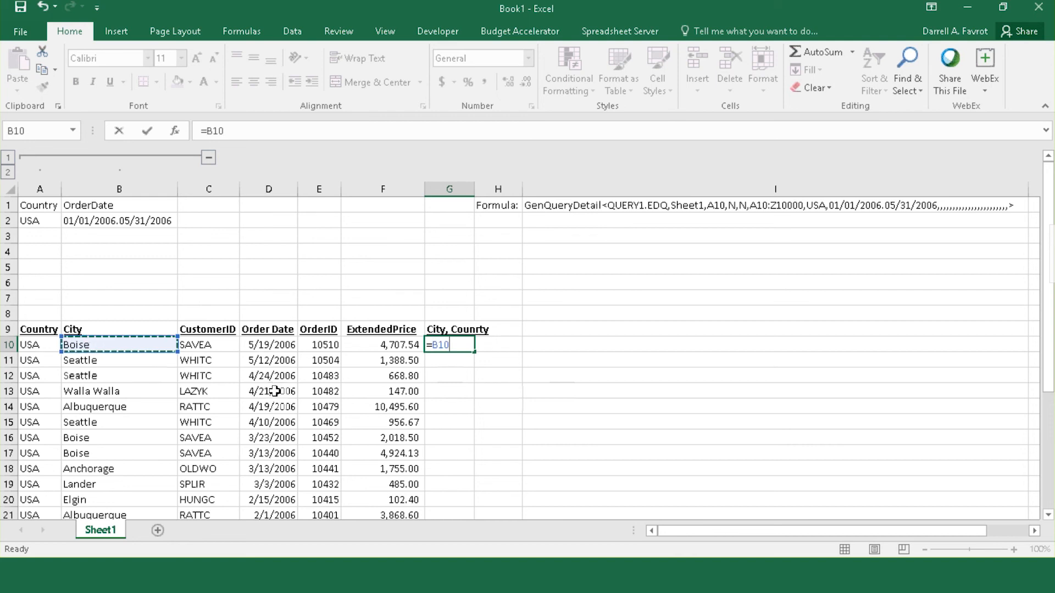
{"action": "type", "text": "\""}
{"action": "key", "text": "BackSpace"}
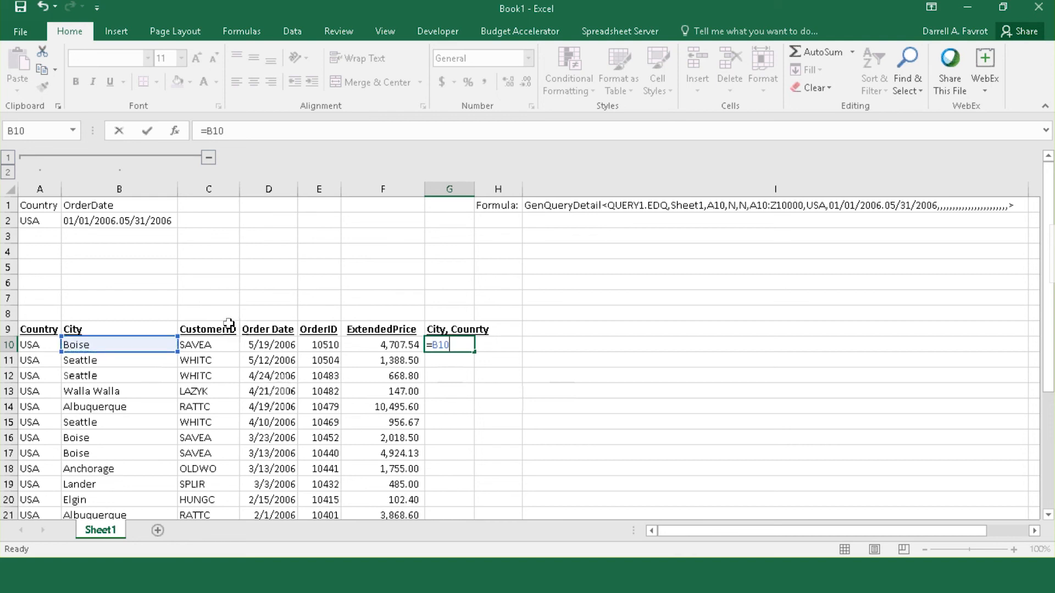
{"action": "type", "text": "&"}
{"action": "type", "text": "\", \"&"}
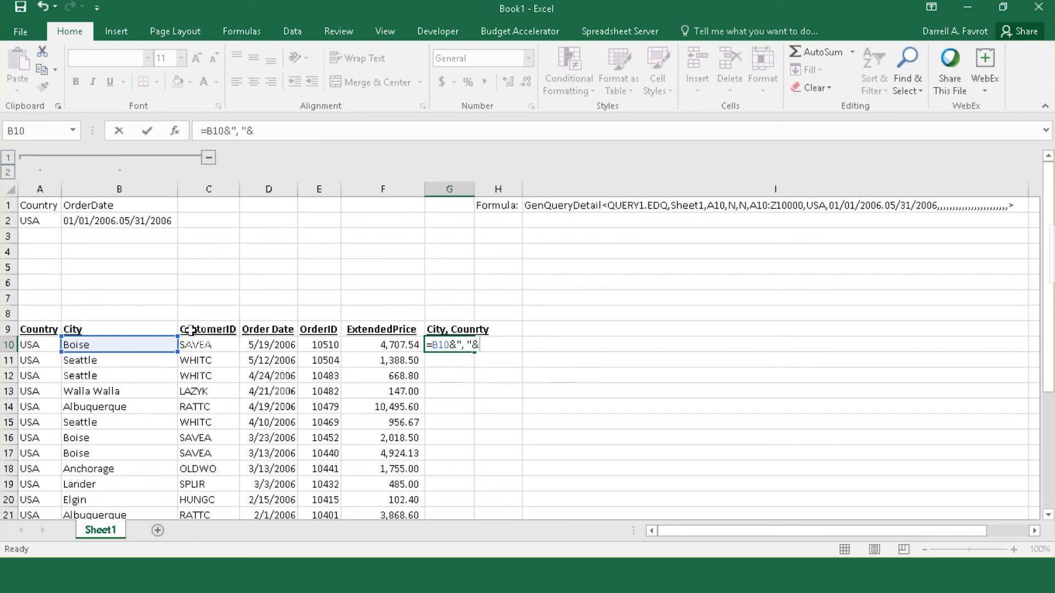
{"action": "left_click", "coordinate": [43, 345]}
{"action": "key", "text": "Return"}
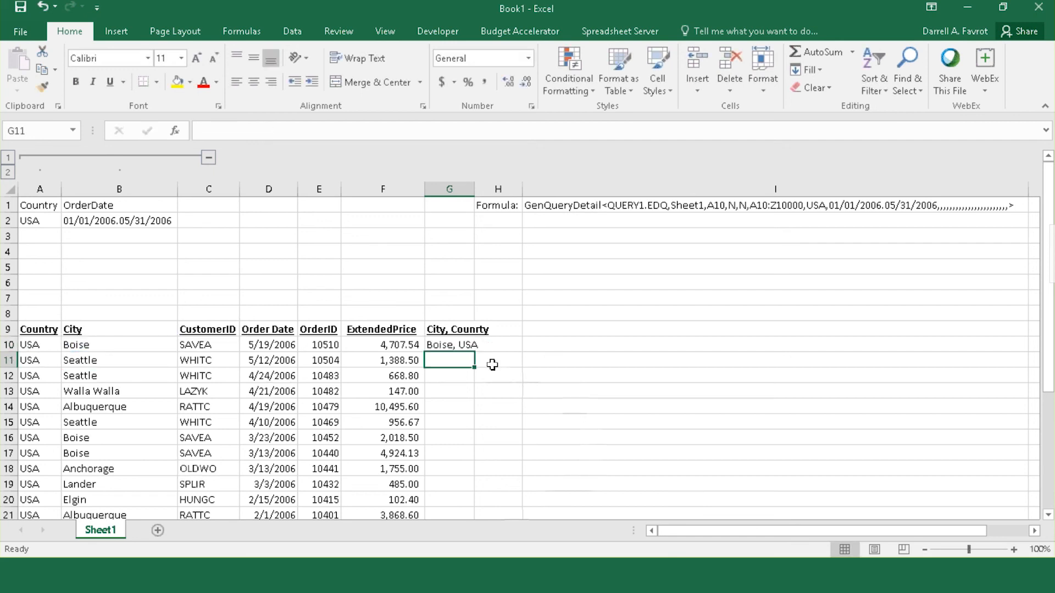
Fill the G10 formula down column G to the last data row of the report, G27
{"action": "left_click", "coordinate": [462, 342]}
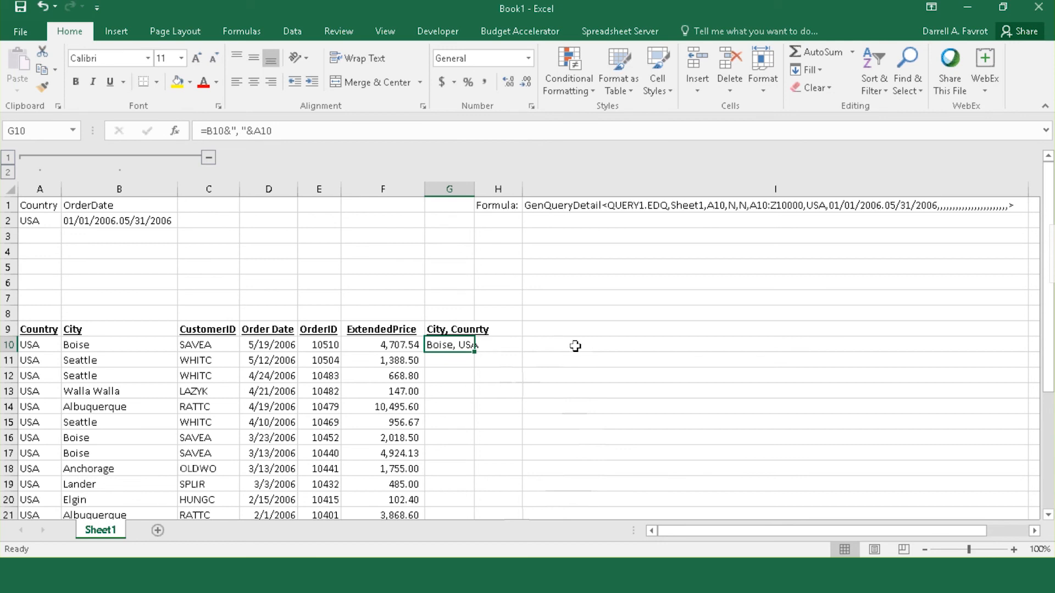
{"action": "scroll", "coordinate": [575, 346], "scroll_direction": "down", "scroll_amount": 1}
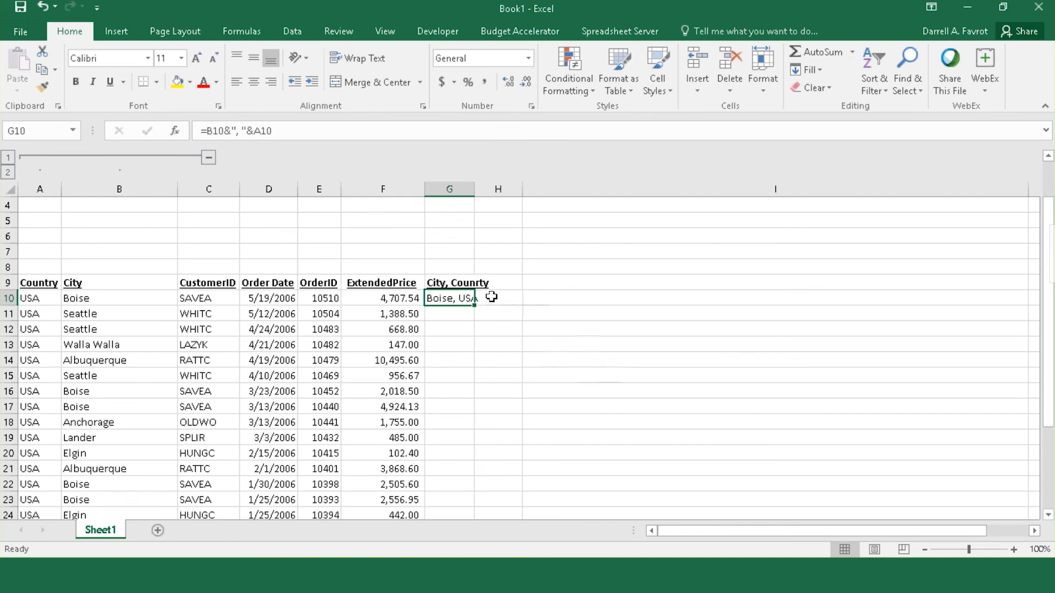
{"action": "double_click", "coordinate": [474, 306]}
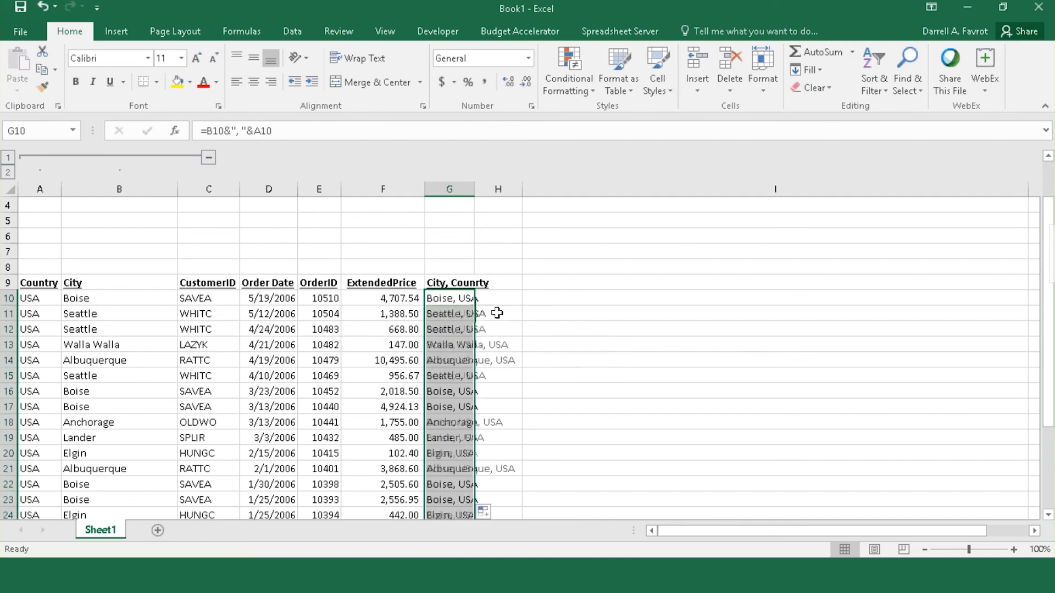
{"action": "scroll", "coordinate": [584, 321], "scroll_direction": "down", "scroll_amount": 3}
{"action": "scroll", "coordinate": [583, 322], "scroll_direction": "down", "scroll_amount": 1}
{"action": "scroll", "coordinate": [582, 322], "scroll_direction": "up", "scroll_amount": 5}
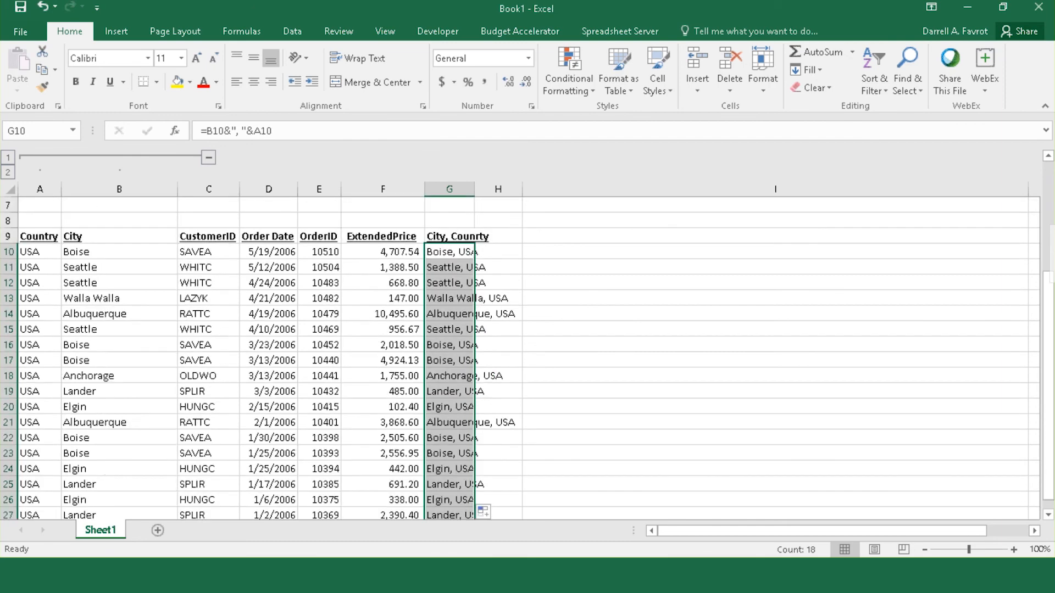
Set Fill Down Columns to 1 in the I1 GEXD formula with Formula Assistant and insert the modified formula
{"action": "left_click", "coordinate": [551, 204]}
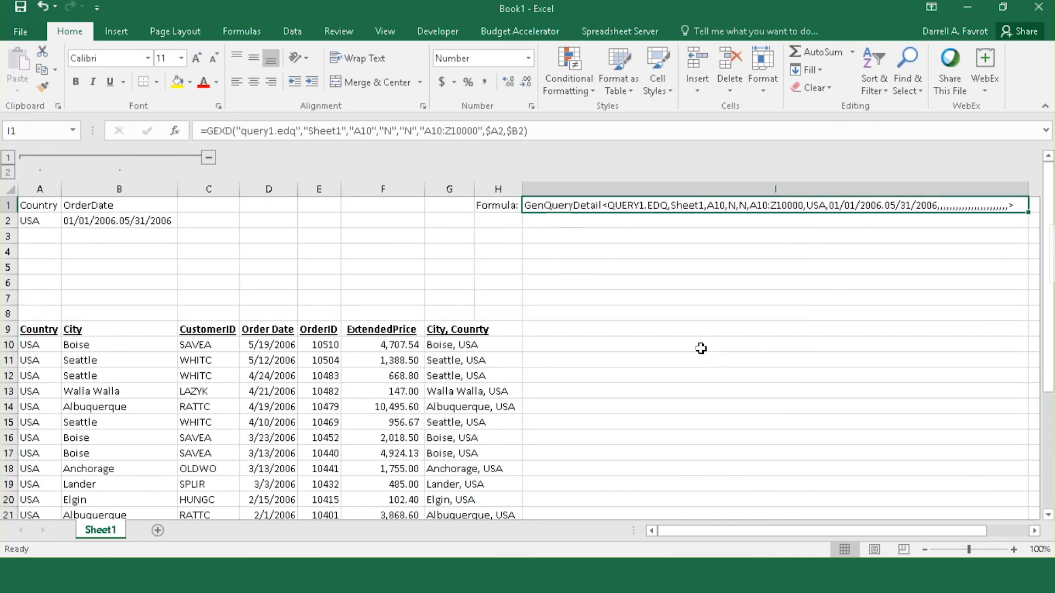
{"action": "left_click", "coordinate": [627, 31]}
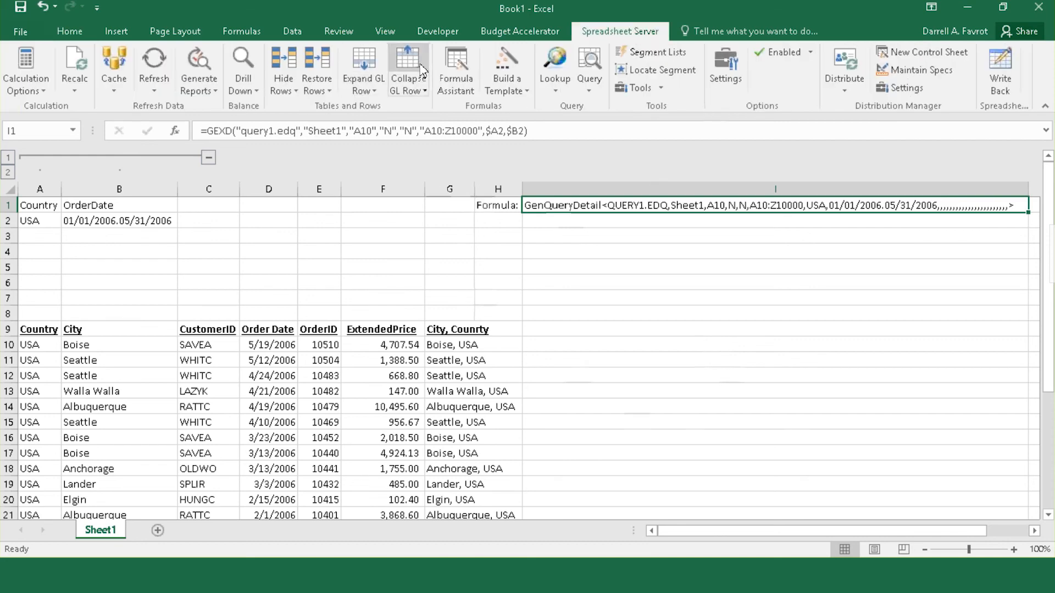
{"action": "left_click", "coordinate": [456, 71]}
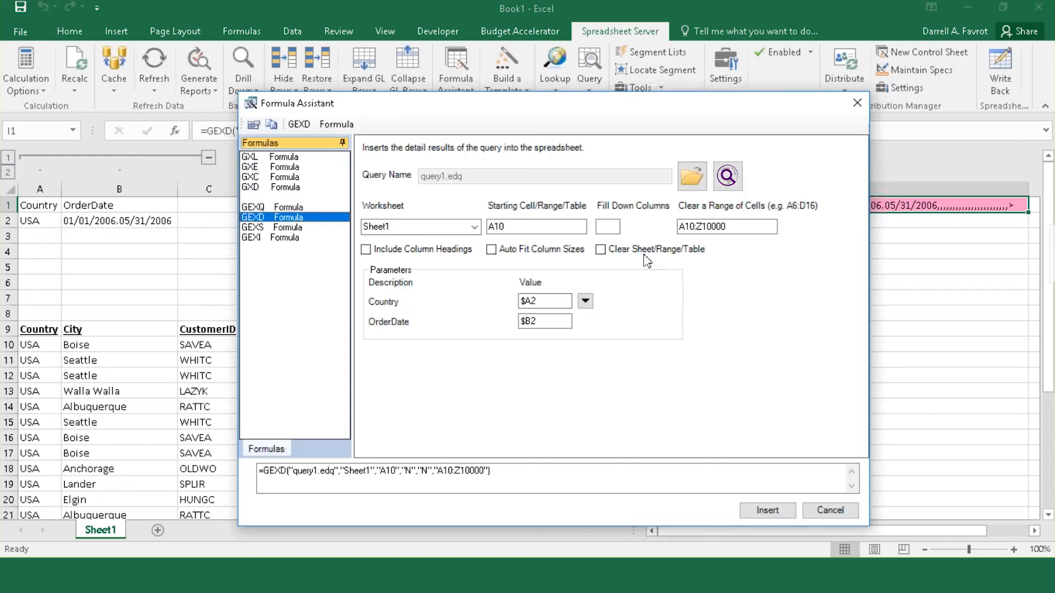
{"action": "left_click", "coordinate": [609, 227]}
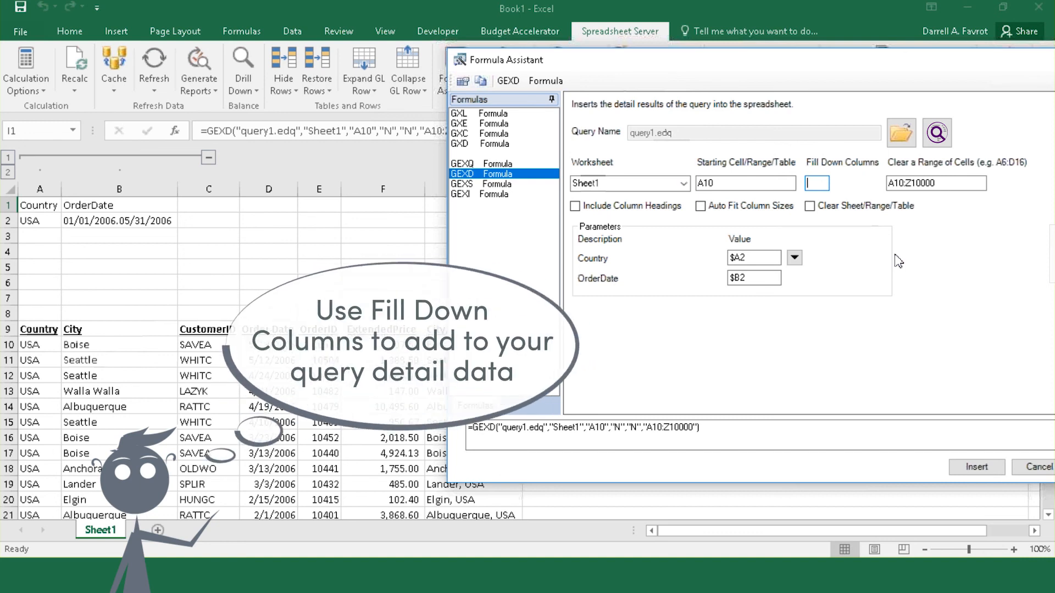
{"action": "type", "text": "1"}
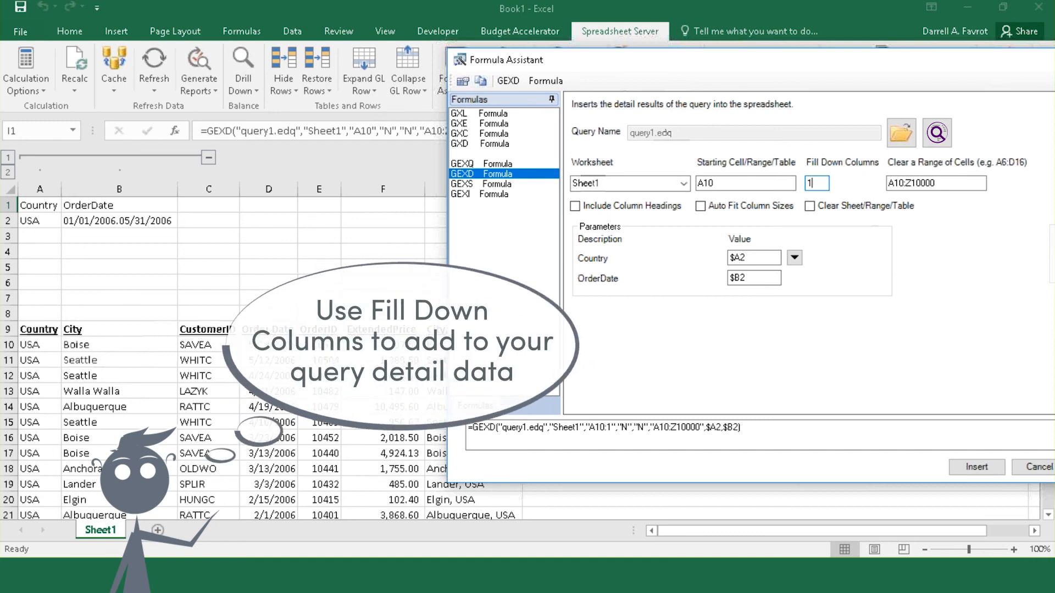
{"action": "left_click", "coordinate": [977, 467]}
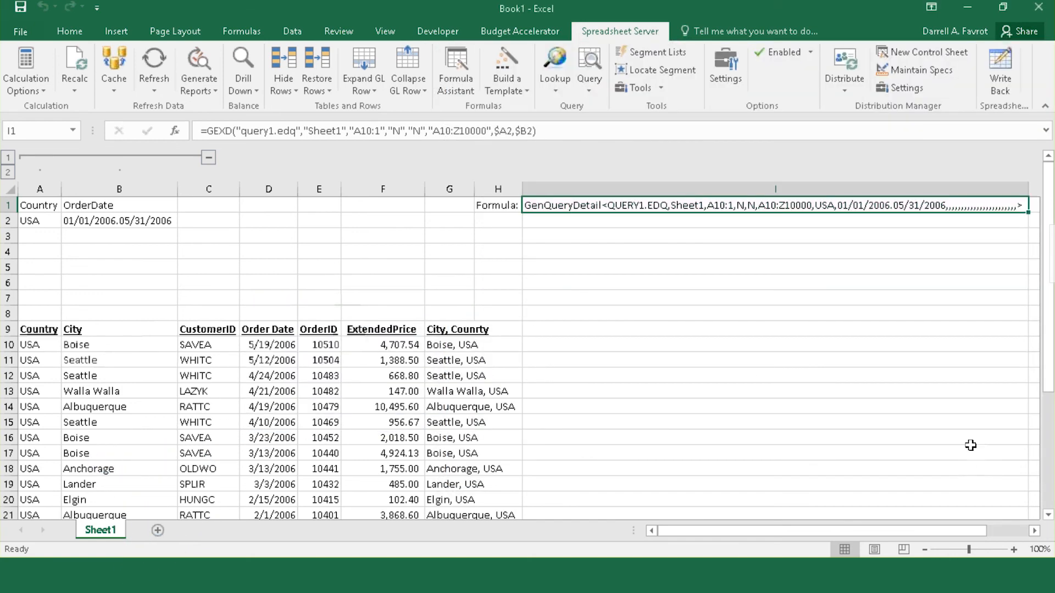
Change the clear range of the I1 GEXD formula to A11:Z10000 with Formula Assistant and insert the modified formula
{"action": "left_click", "coordinate": [467, 64]}
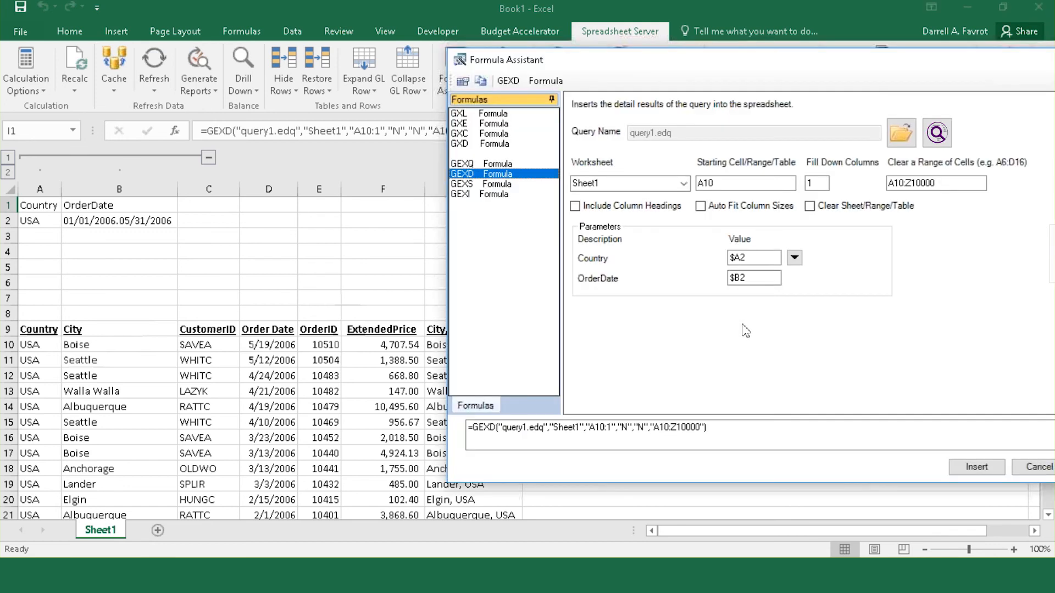
{"action": "left_click", "coordinate": [891, 186]}
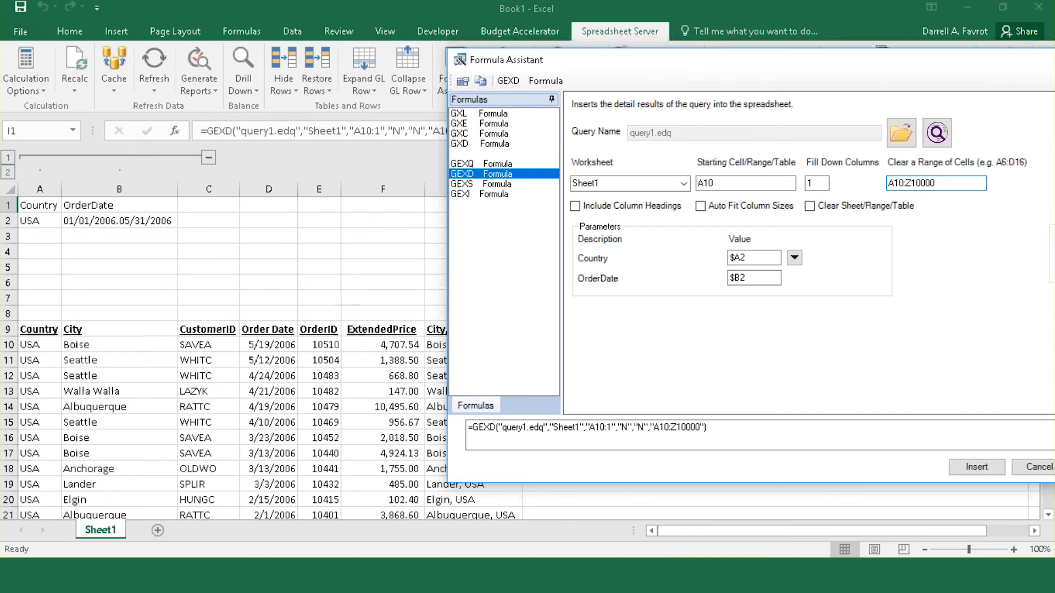
{"action": "left_click", "coordinate": [904, 183]}
{"action": "key", "text": "BackSpace"}
{"action": "type", "text": "1"}
{"action": "left_click", "coordinate": [977, 466]}
Set the Country criterion in A2 to france, generate the selected GEXD detail report and check the City, Country column
{"action": "left_click", "coordinate": [47, 221]}
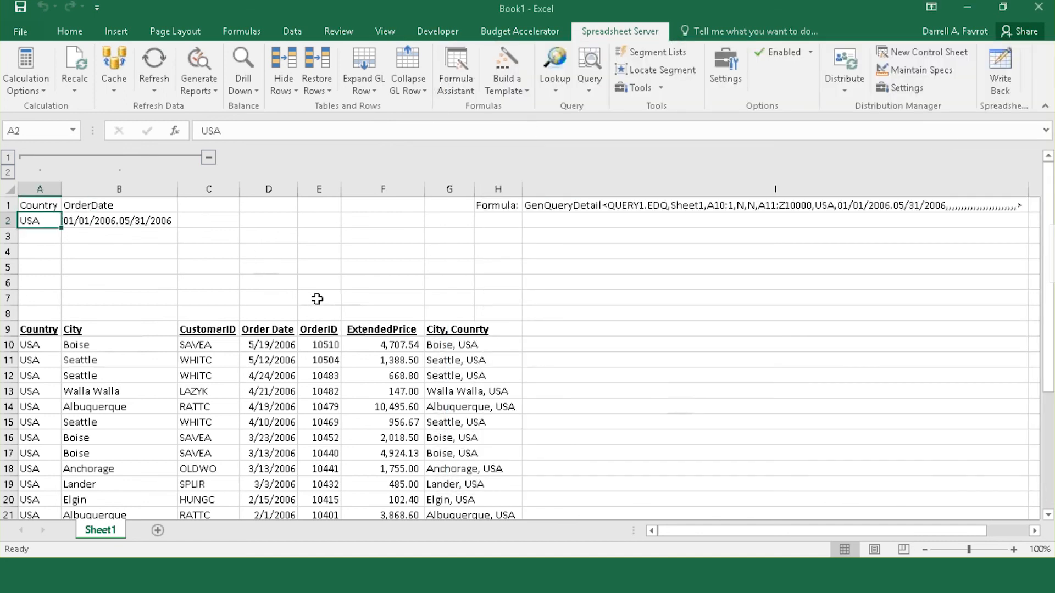
{"action": "type", "text": "france"}
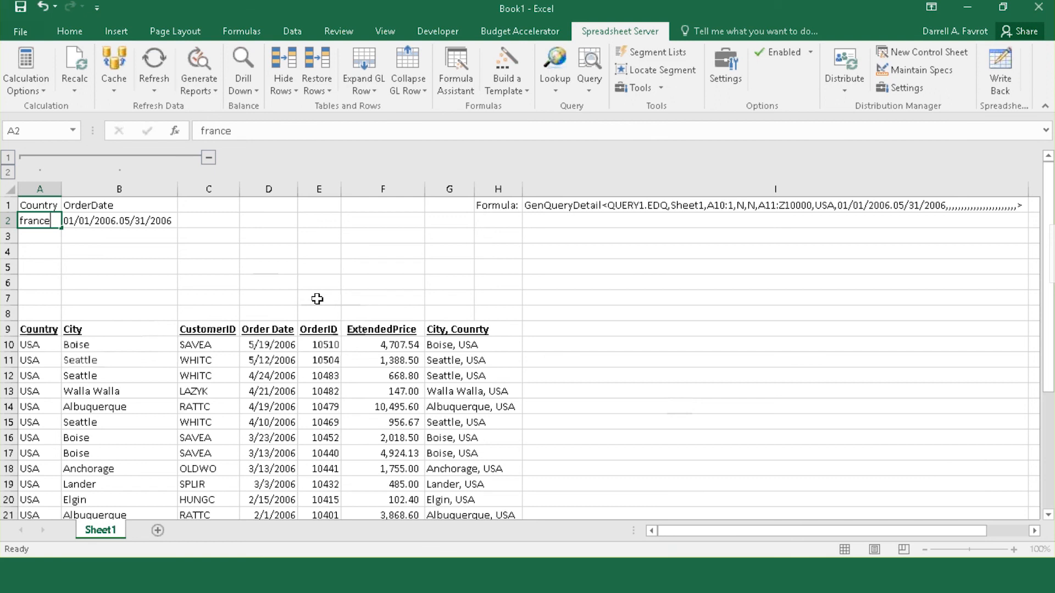
{"action": "key", "text": "Return"}
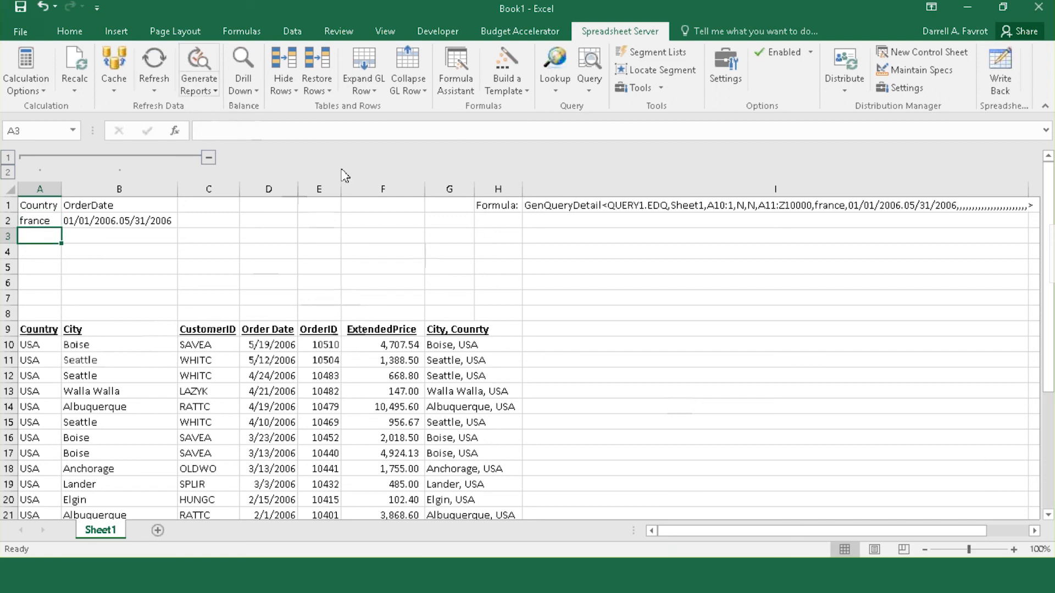
{"action": "left_click", "coordinate": [570, 205]}
{"action": "left_click", "coordinate": [198, 77]}
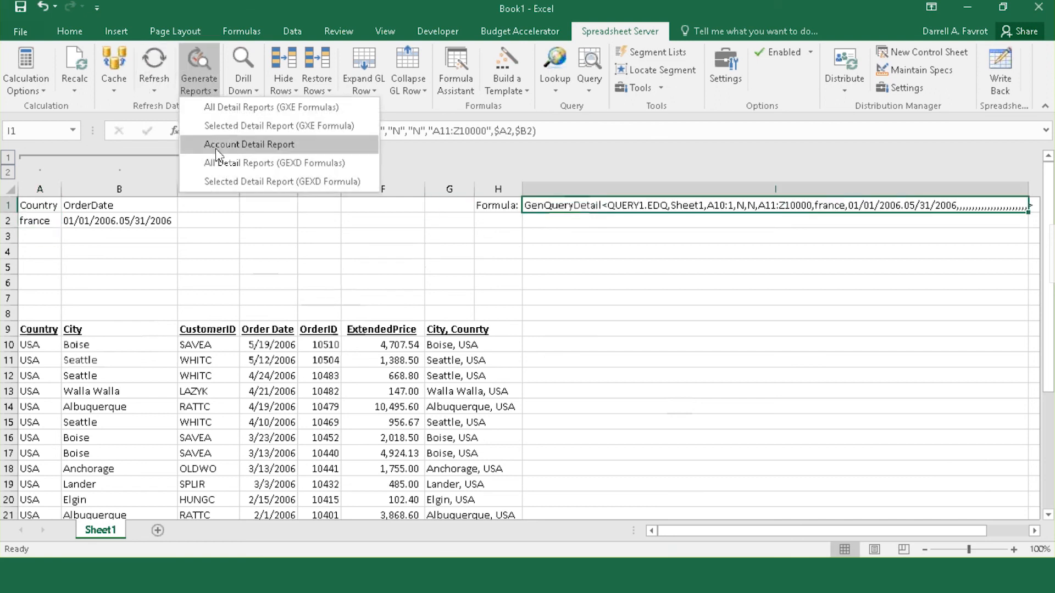
{"action": "left_click", "coordinate": [222, 182]}
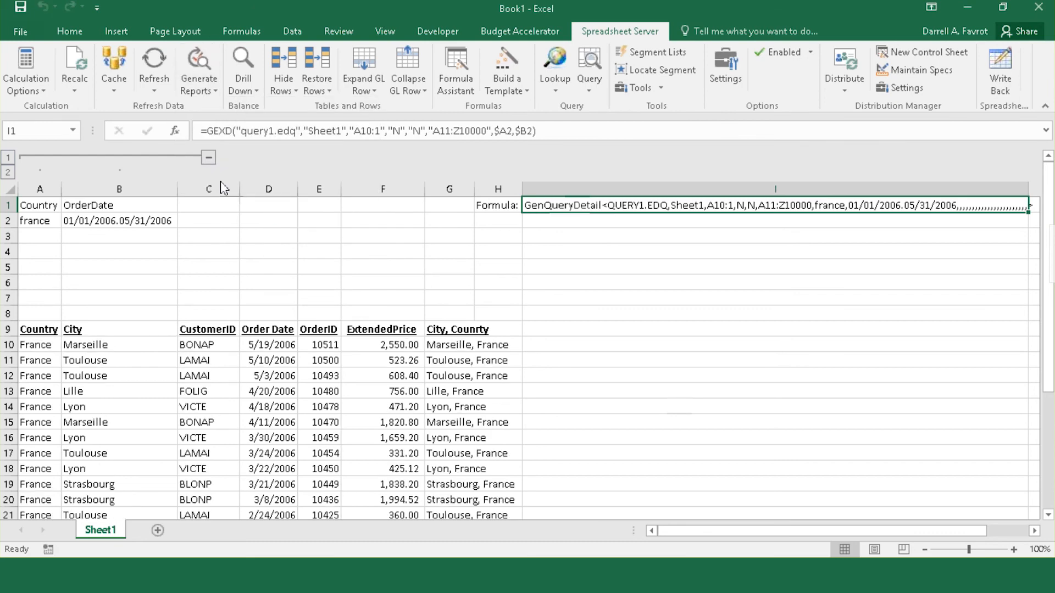
{"action": "scroll", "coordinate": [654, 313], "scroll_direction": "down", "scroll_amount": 1}
{"action": "scroll", "coordinate": [520, 351], "scroll_direction": "down", "scroll_amount": 1}
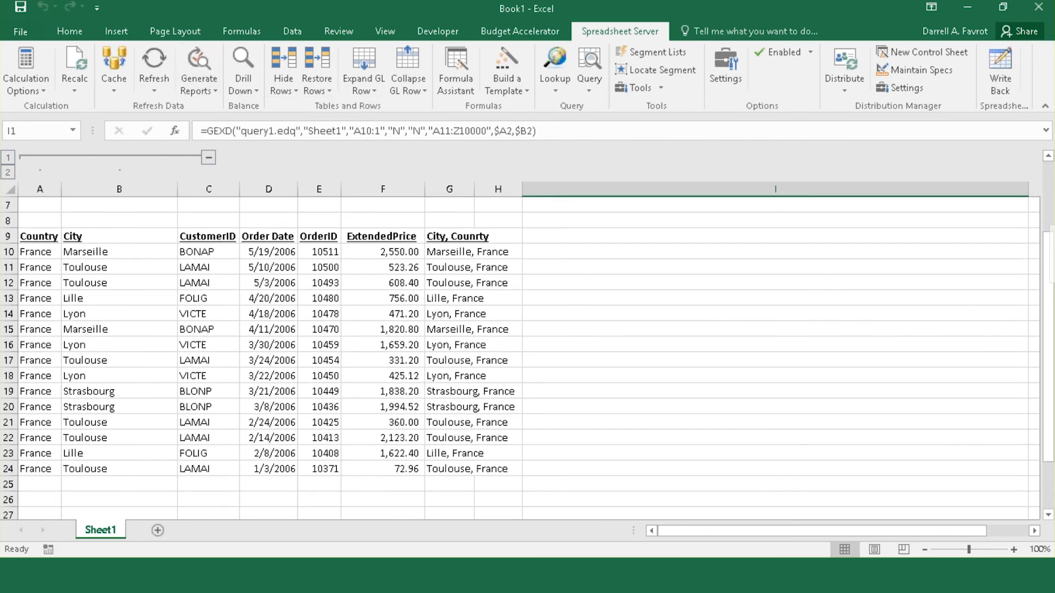
{"action": "scroll", "coordinate": [645, 357], "scroll_direction": "up", "scroll_amount": 2}
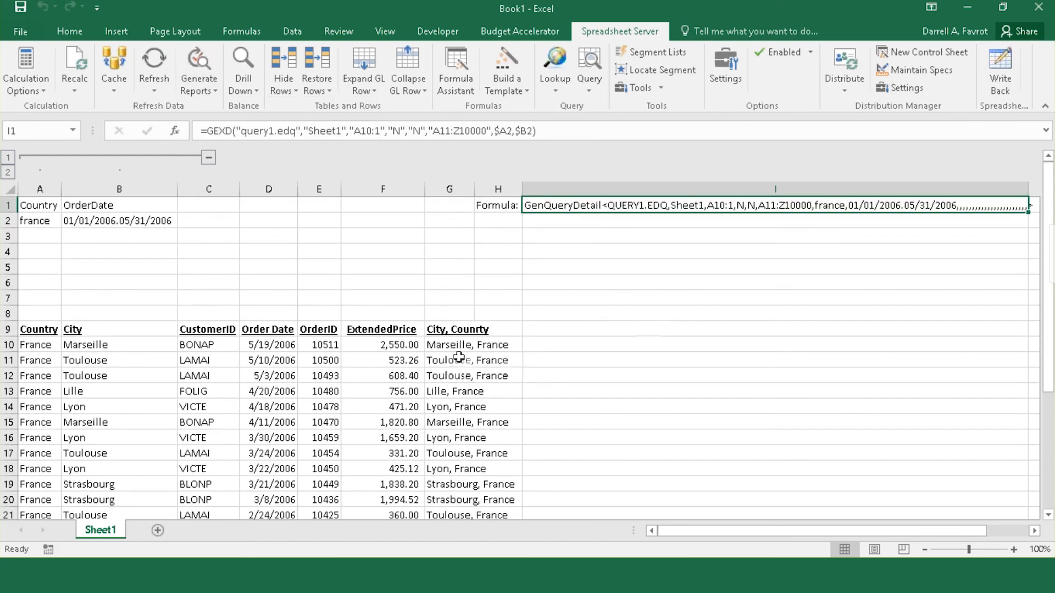
{"action": "left_click", "coordinate": [451, 345]}
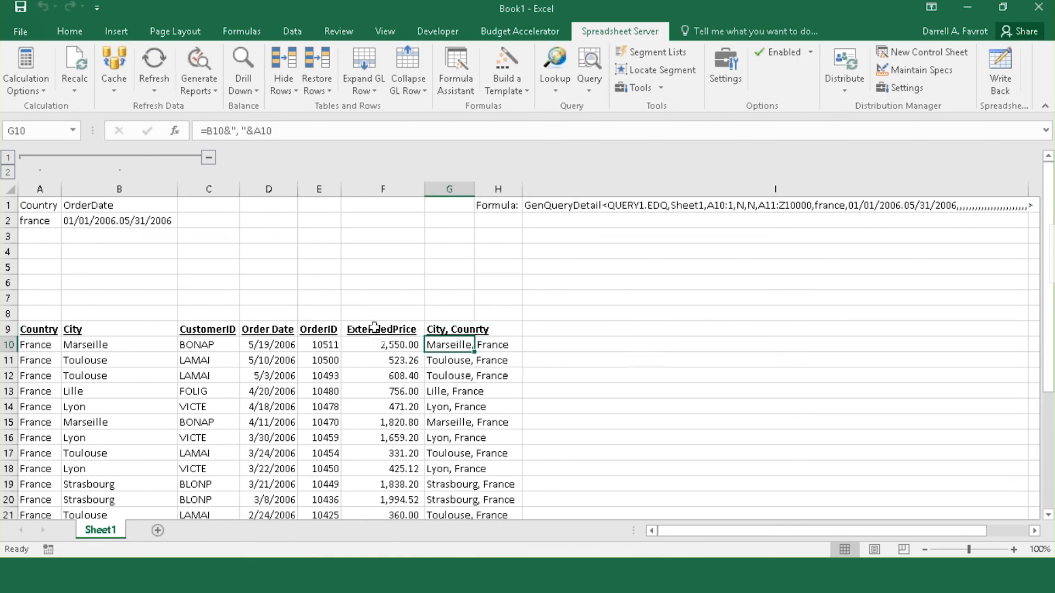
Set the Country criterion in A2 to egland, regenerate the detail report and select data row 10
{"action": "left_click", "coordinate": [41, 221]}
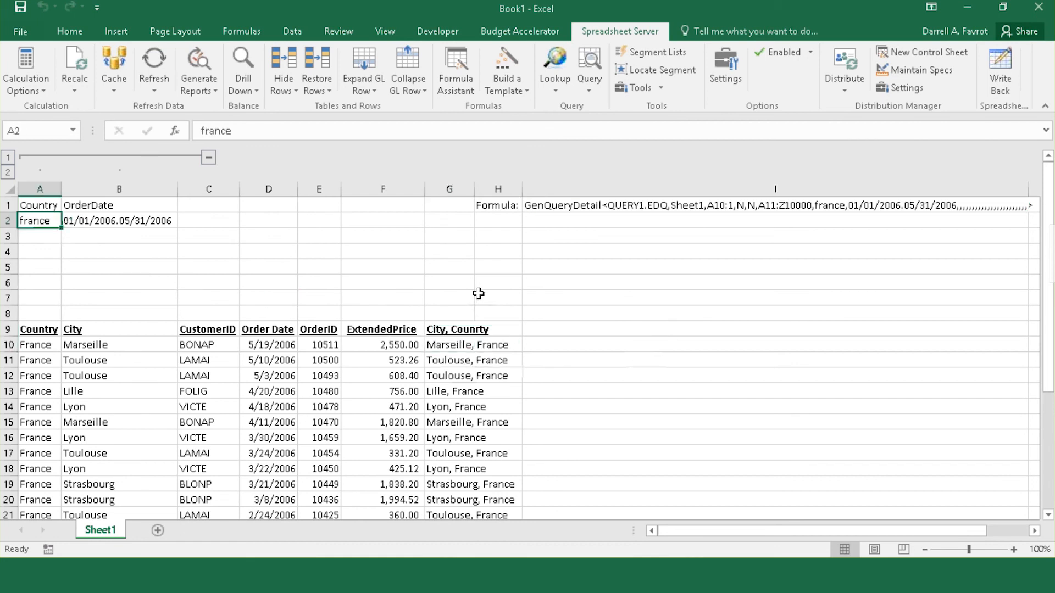
{"action": "type", "text": "en"}
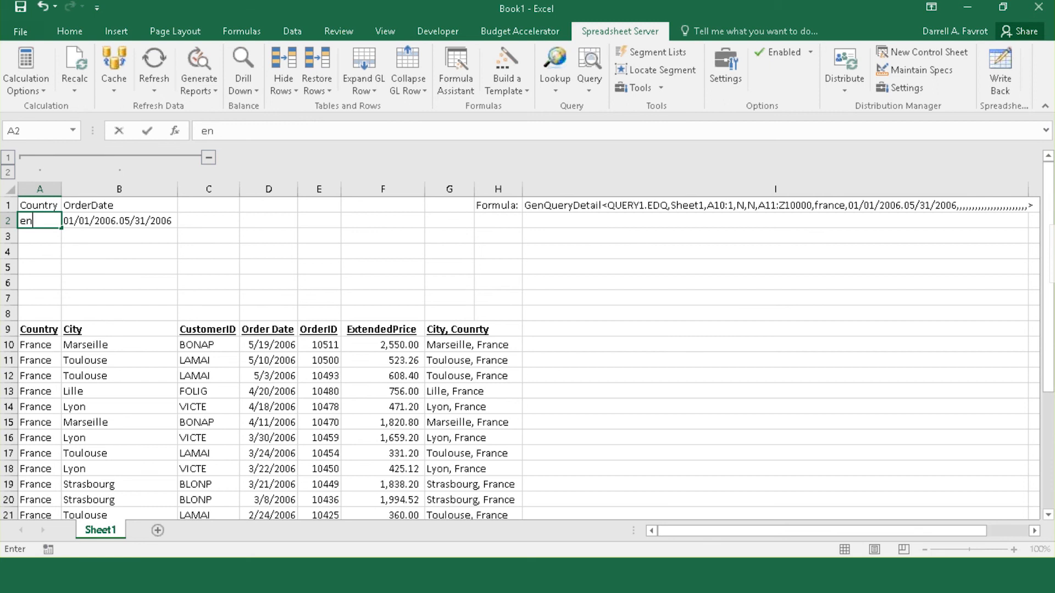
{"action": "type", "text": "e"}
{"action": "key", "text": "BackSpace"}
{"action": "key", "text": "BackSpace"}
{"action": "key", "text": "BackSpace"}
{"action": "type", "text": "egland"}
{"action": "key", "text": "BackSpace"}
{"action": "key", "text": "BackSpace"}
{"action": "key", "text": "BackSpace"}
{"action": "key", "text": "BackSpace"}
{"action": "type", "text": "gland"}
{"action": "key", "text": "Return"}
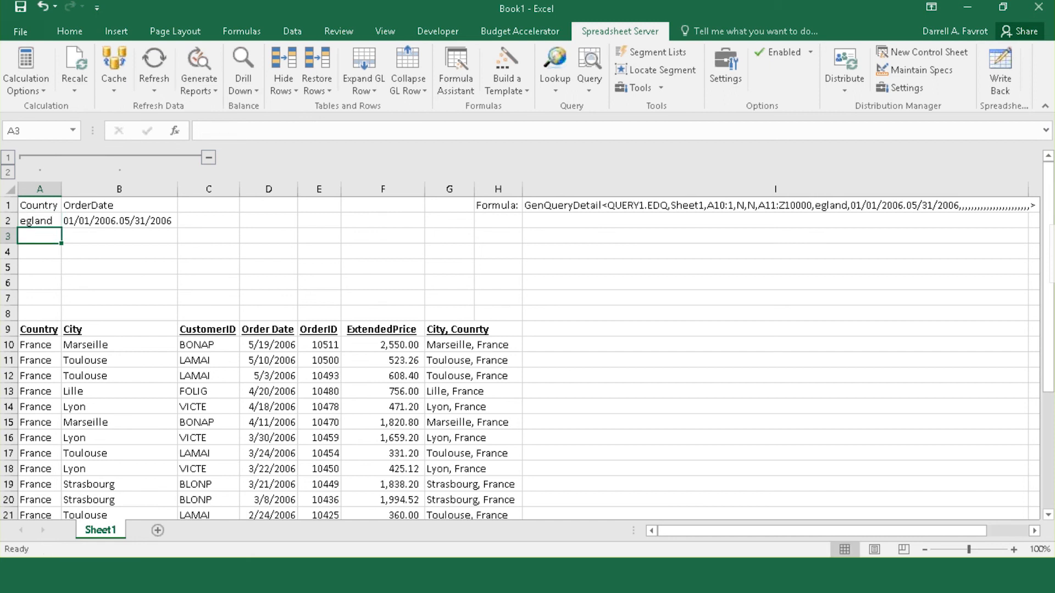
{"action": "left_click", "coordinate": [196, 62]}
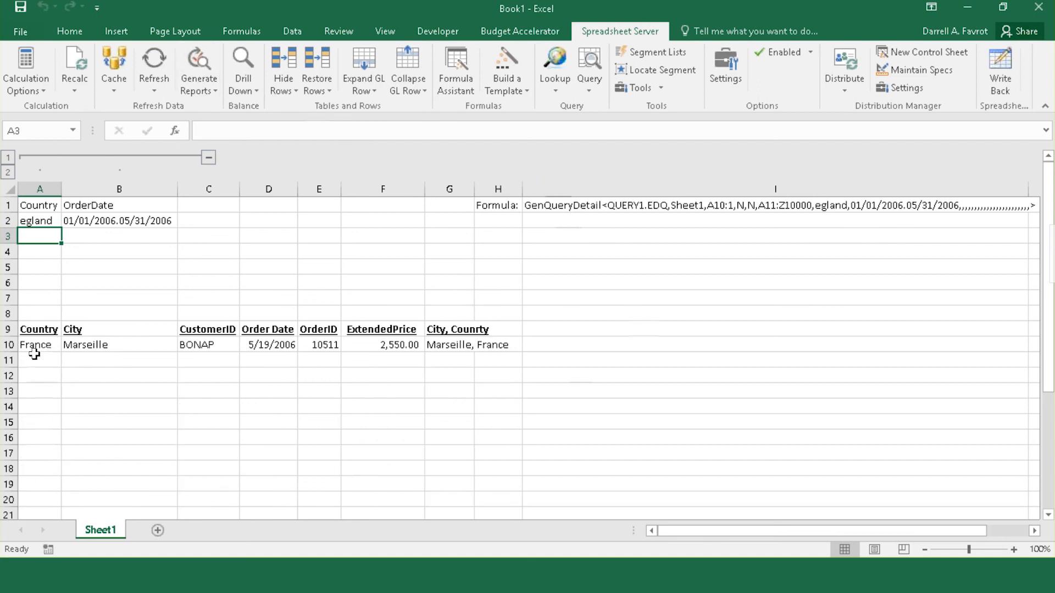
{"action": "left_click", "coordinate": [8, 345]}
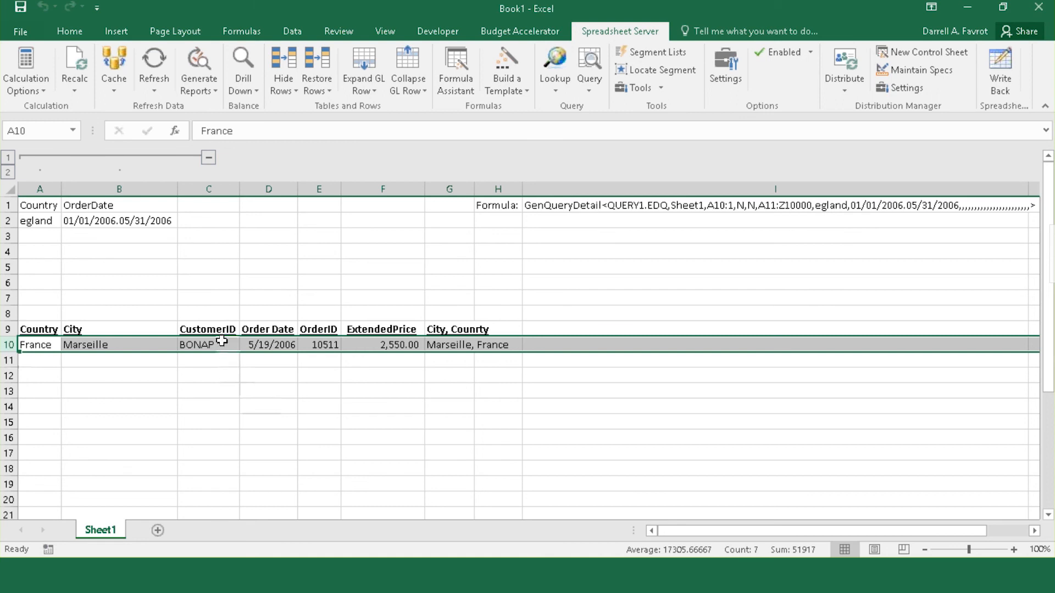
Name cell A10, the first data cell of the report, query
{"action": "left_click", "coordinate": [44, 347]}
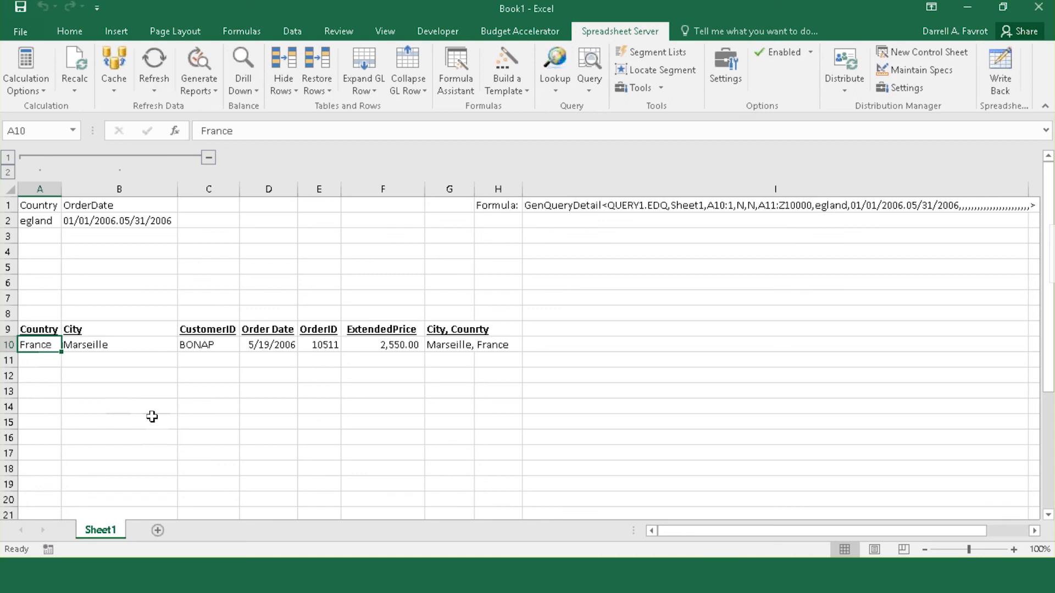
{"action": "left_click", "coordinate": [42, 131]}
{"action": "type", "text": "query"}
{"action": "key", "text": "Return"}
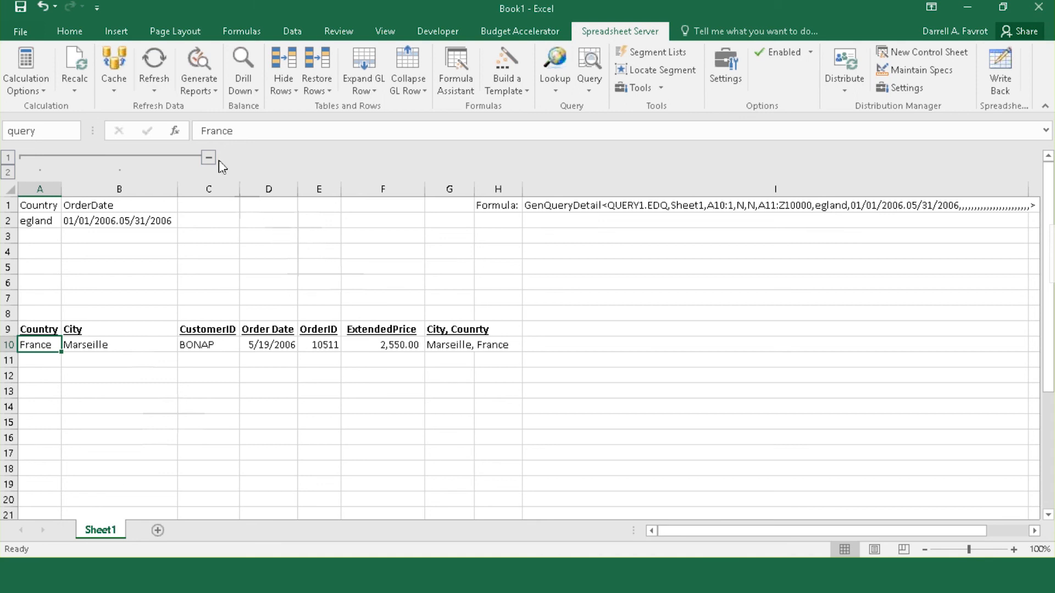
Set the I1 GEXD formula's starting range to QUERY, enable Clear Sheet/Range/Table with Formula Assistant and insert the modified formula
{"action": "left_click", "coordinate": [563, 205]}
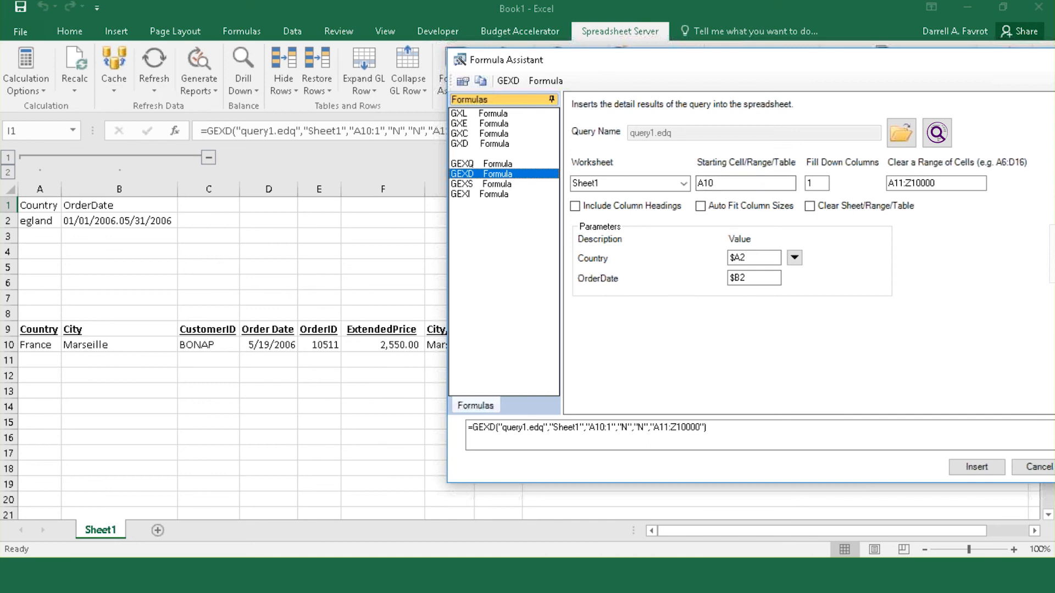
{"action": "left_click", "coordinate": [753, 181]}
{"action": "left_click_drag", "start_coordinate": [751, 181], "coordinate": [632, 167]}
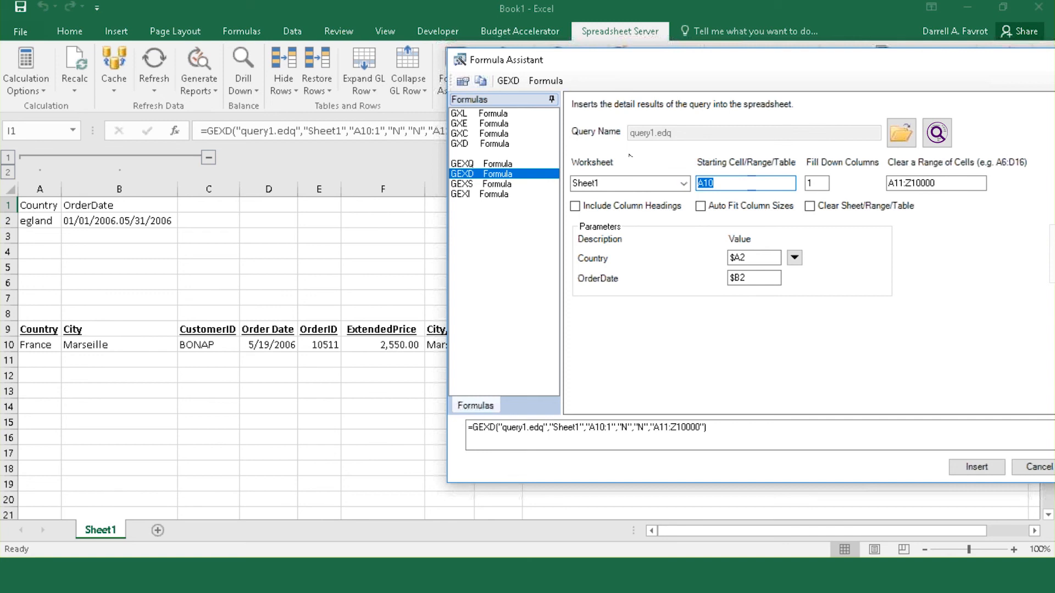
{"action": "type", "text": "QUERY"}
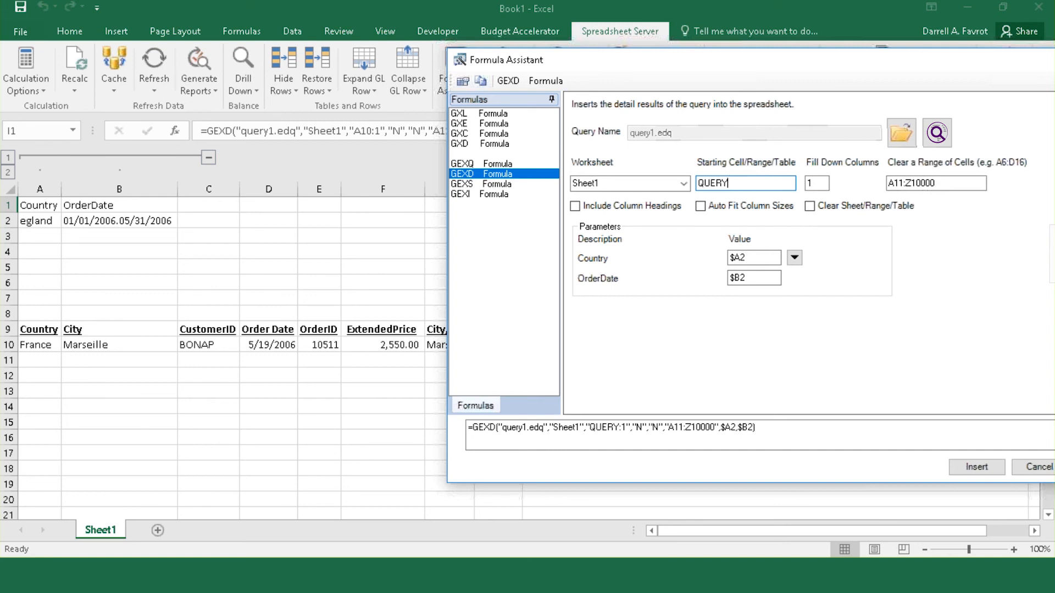
{"action": "left_click", "coordinate": [810, 206]}
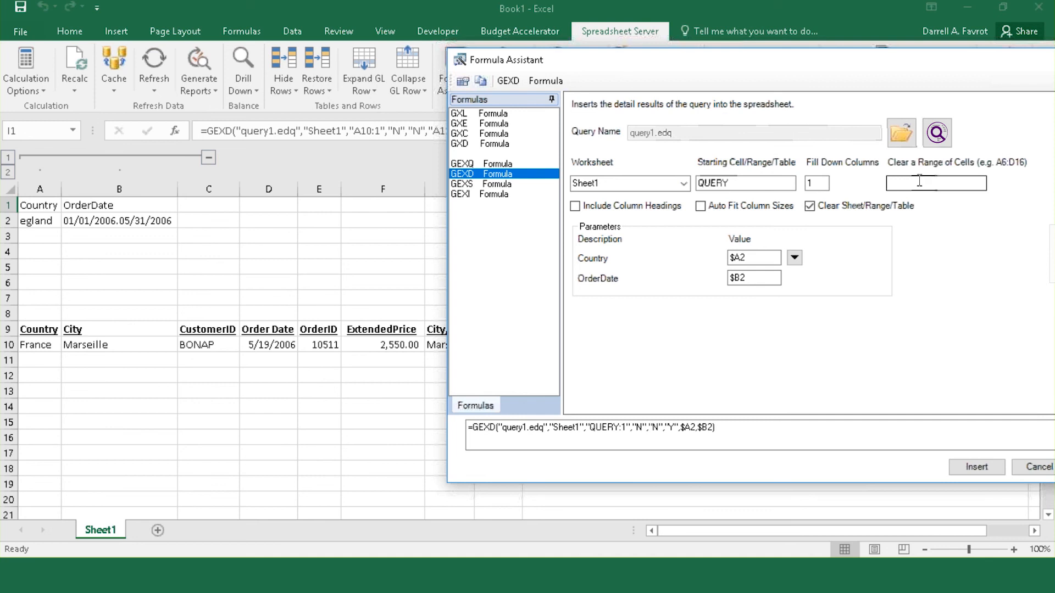
{"action": "left_click", "coordinate": [977, 467]}
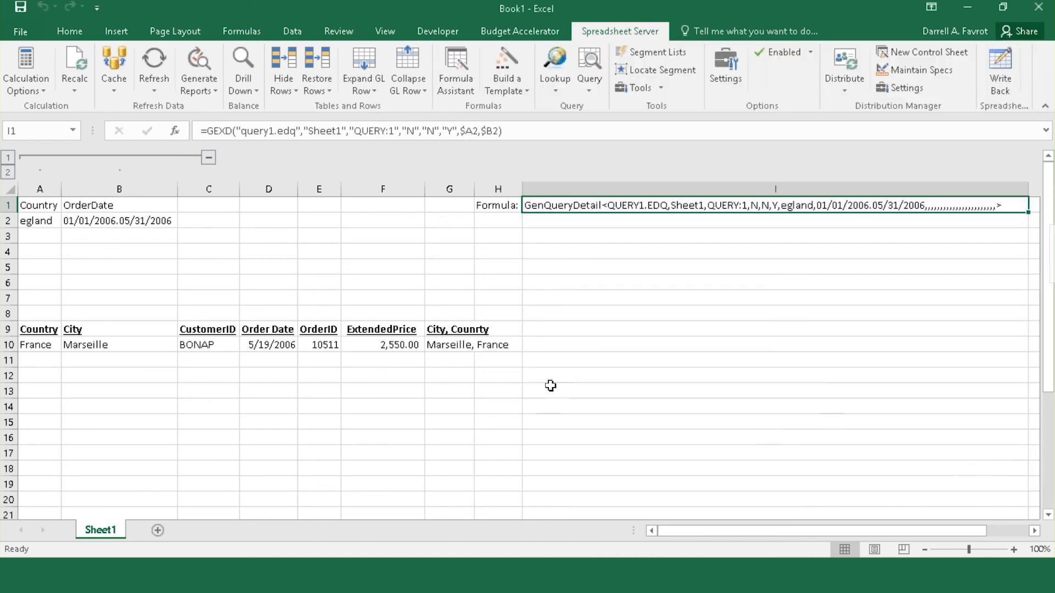
Set the Country criterion in A2 to france and generate the detail report twice
{"action": "left_click", "coordinate": [42, 220]}
{"action": "type", "text": "france"}
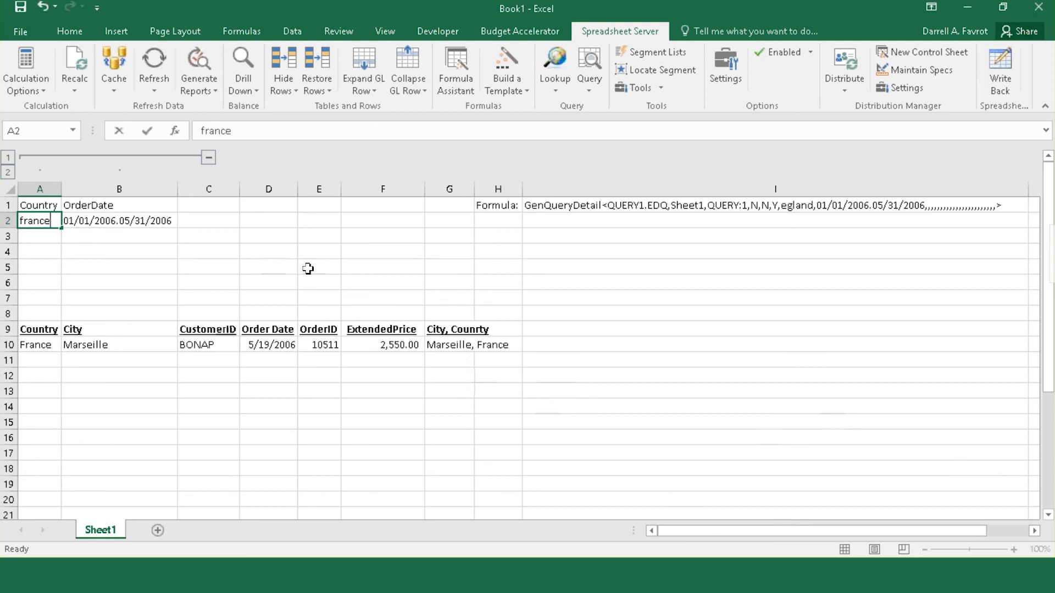
{"action": "key", "text": "Return"}
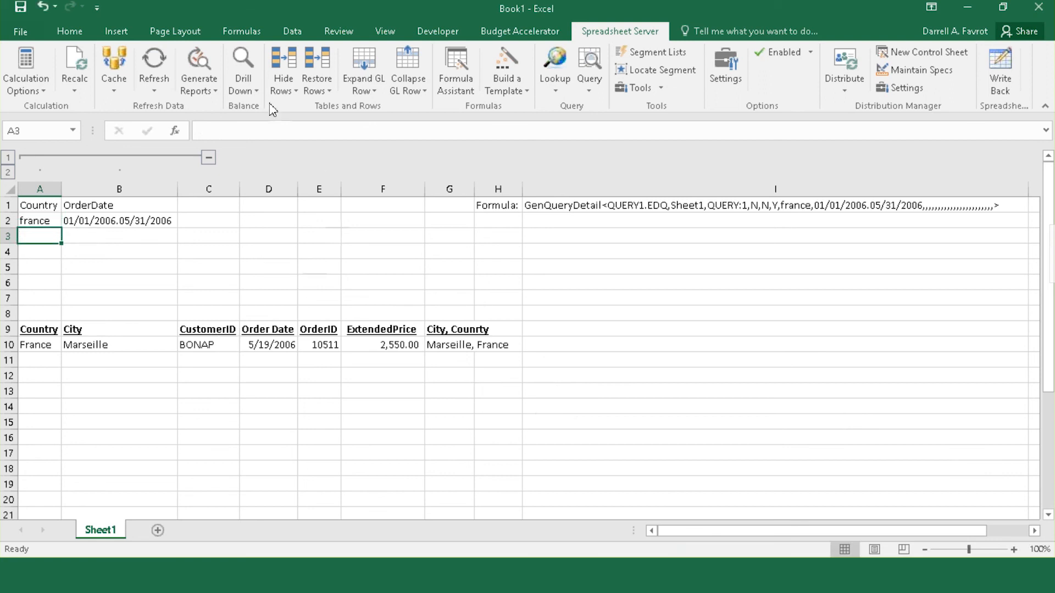
{"action": "left_click", "coordinate": [198, 61]}
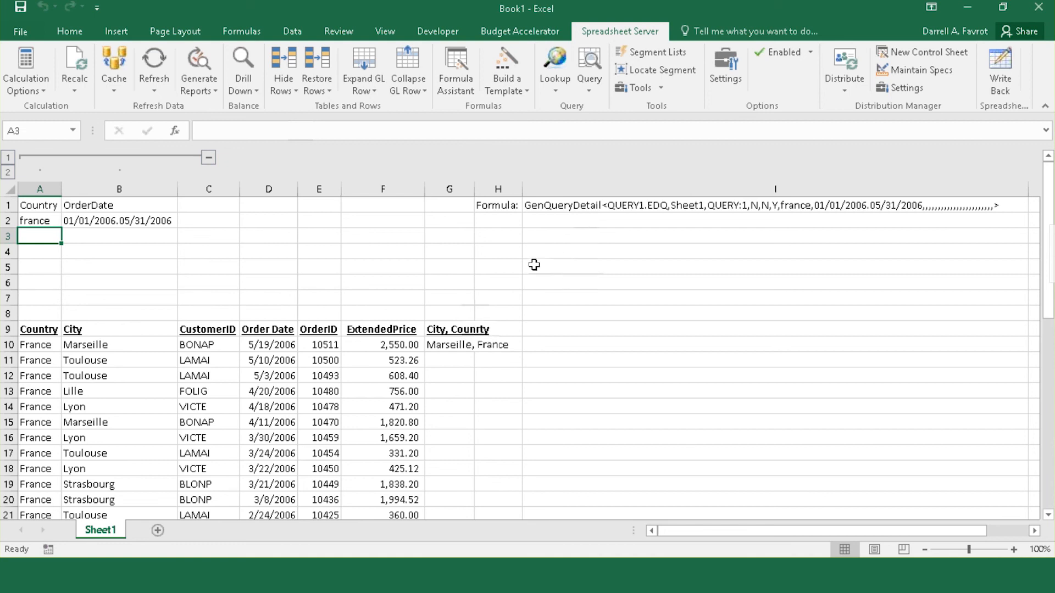
{"action": "left_click", "coordinate": [199, 68]}
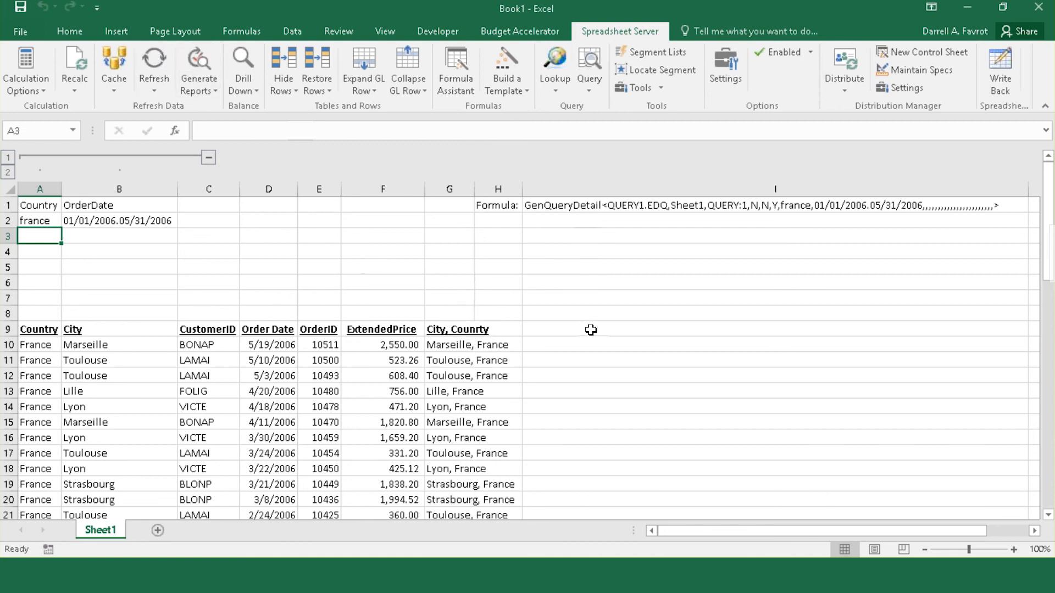
Set the Country criterion in A2 to USA, regenerate the detail report and review its rows
{"action": "left_click", "coordinate": [463, 346]}
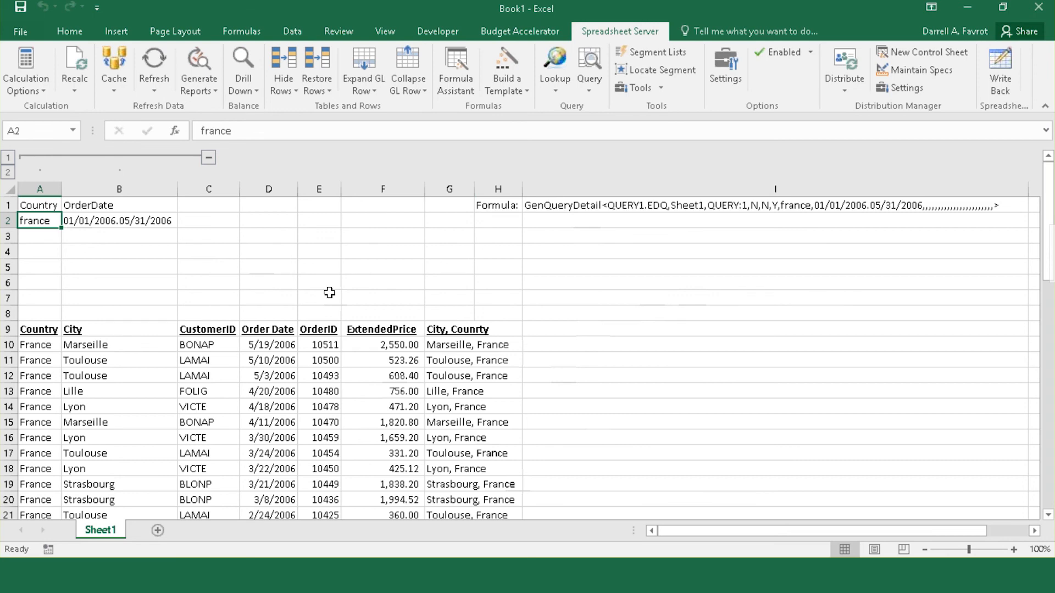
{"action": "type", "text": "USA"}
{"action": "key", "text": "Return"}
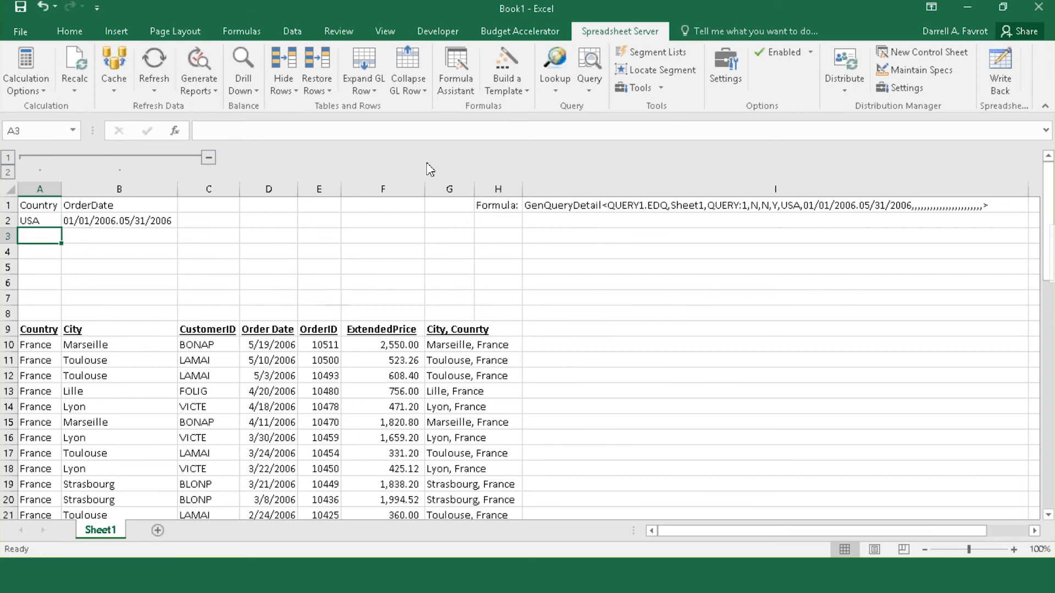
{"action": "left_click", "coordinate": [199, 65]}
{"action": "scroll", "coordinate": [637, 326], "scroll_direction": "down", "scroll_amount": 3}
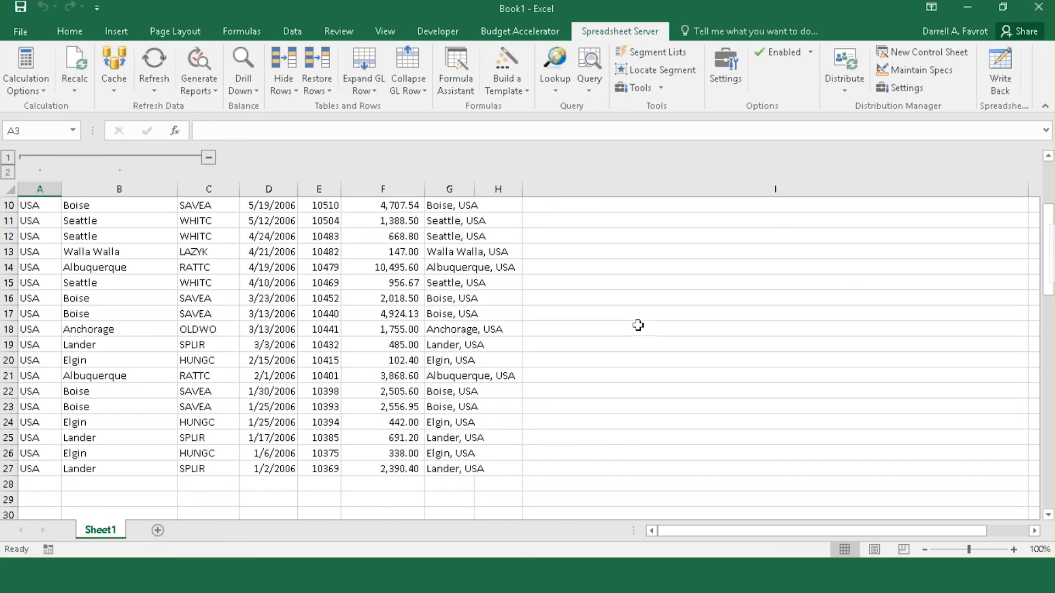
{"action": "scroll", "coordinate": [637, 325], "scroll_direction": "up", "scroll_amount": 3}
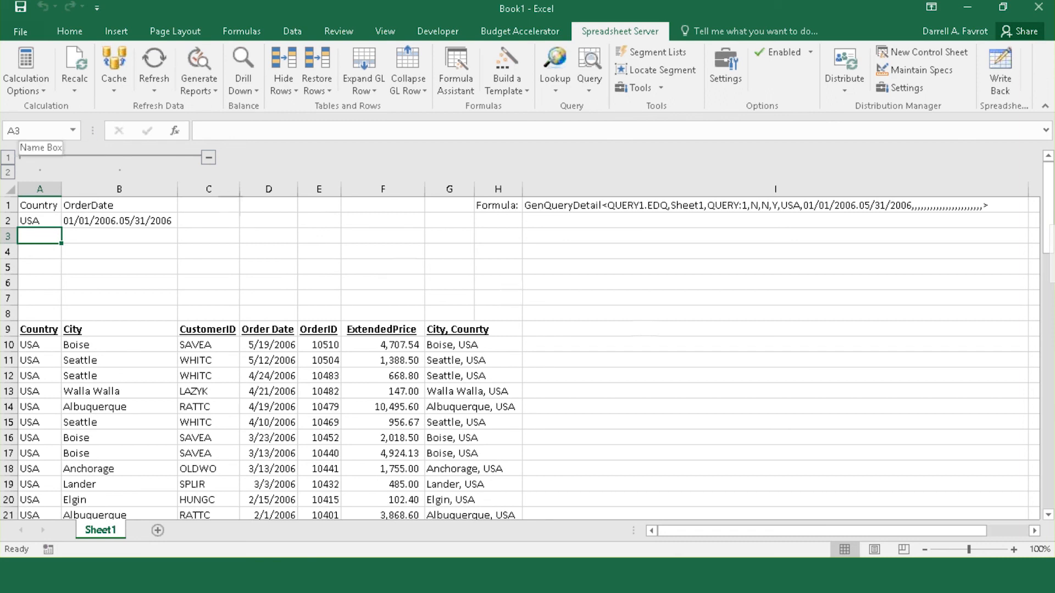
Go to the named range QUERY and examine which report cells it covers
{"action": "left_click", "coordinate": [72, 130]}
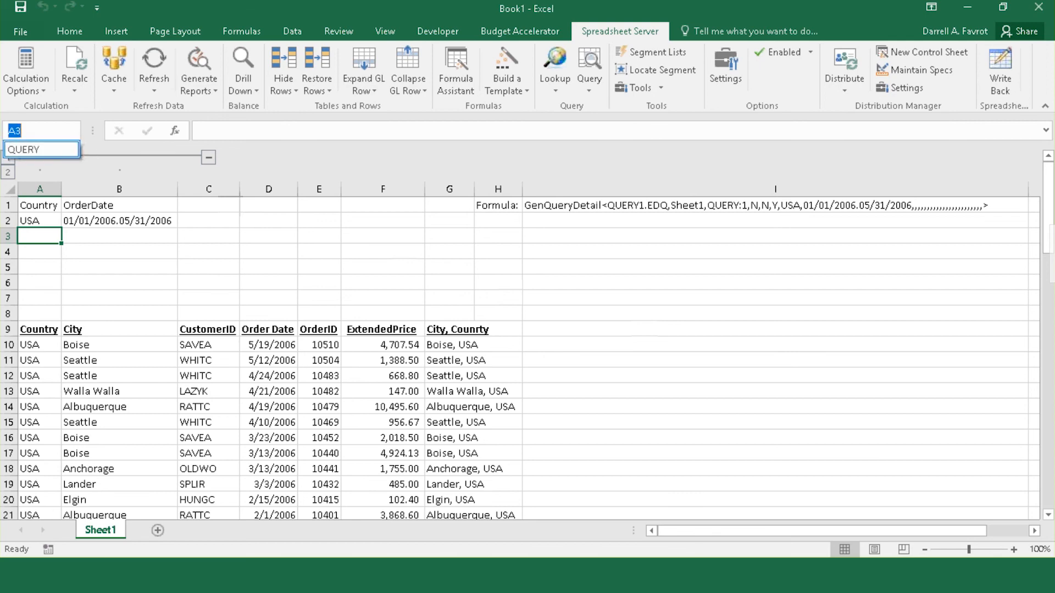
{"action": "left_click", "coordinate": [41, 149]}
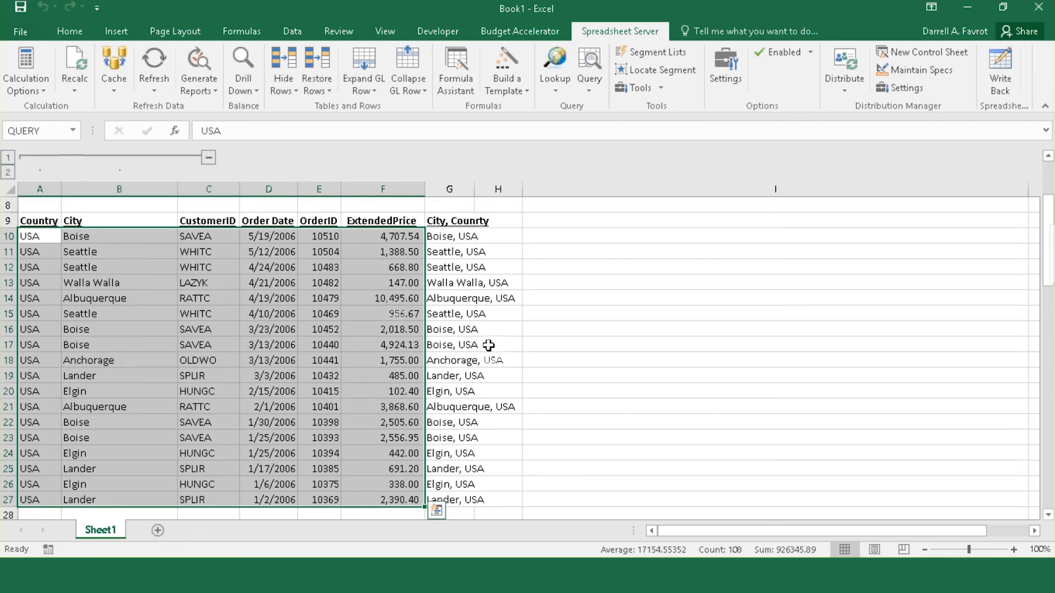
{"action": "scroll", "coordinate": [636, 304], "scroll_direction": "down", "scroll_amount": 2}
{"action": "scroll", "coordinate": [637, 305], "scroll_direction": "up", "scroll_amount": 2}
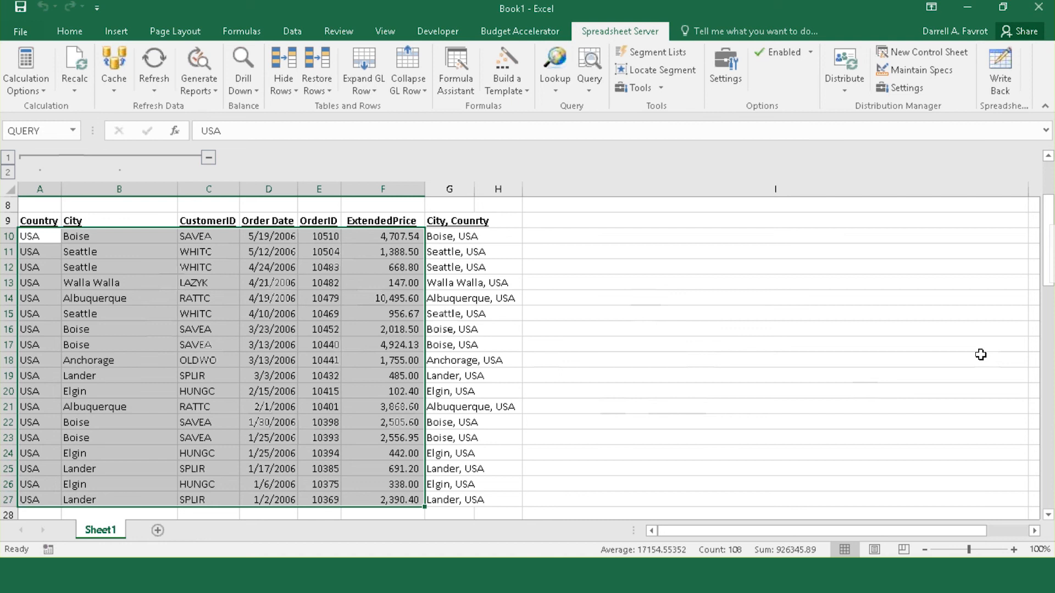
Set the Country criterion in A2 to ku, regenerate the detail report and check the formula in G10
{"action": "scroll", "coordinate": [143, 237], "scroll_direction": "up", "scroll_amount": 3}
{"action": "left_click", "coordinate": [43, 219]}
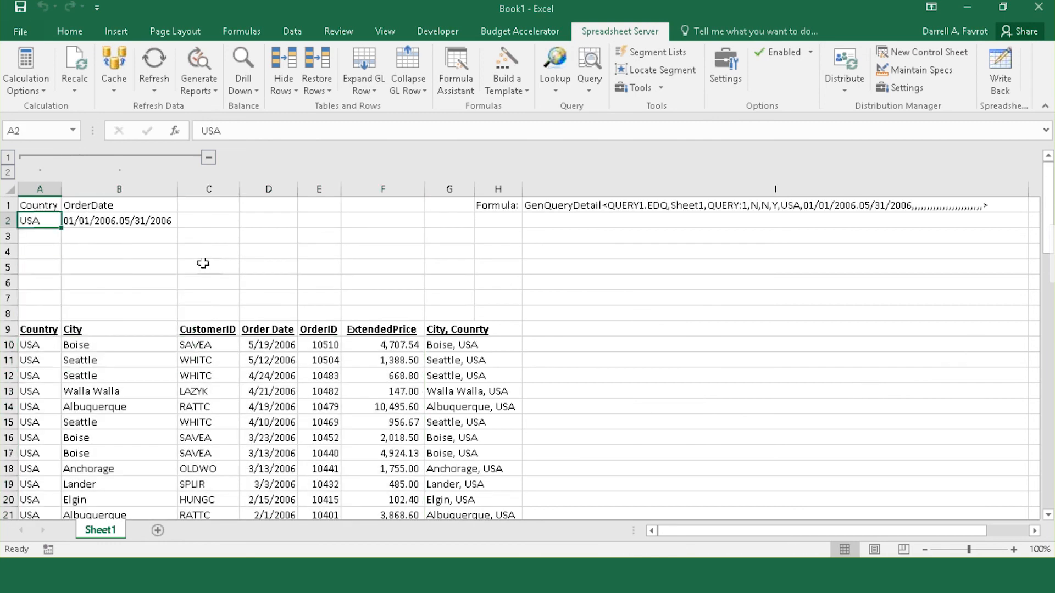
{"action": "type", "text": "ku"}
{"action": "key", "text": "Return"}
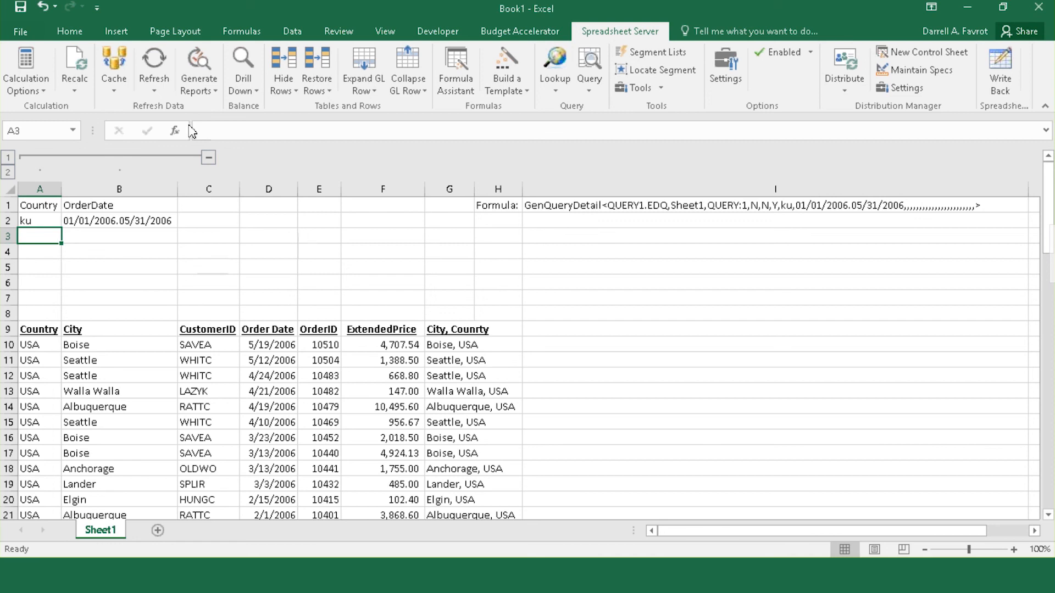
{"action": "left_click", "coordinate": [195, 63]}
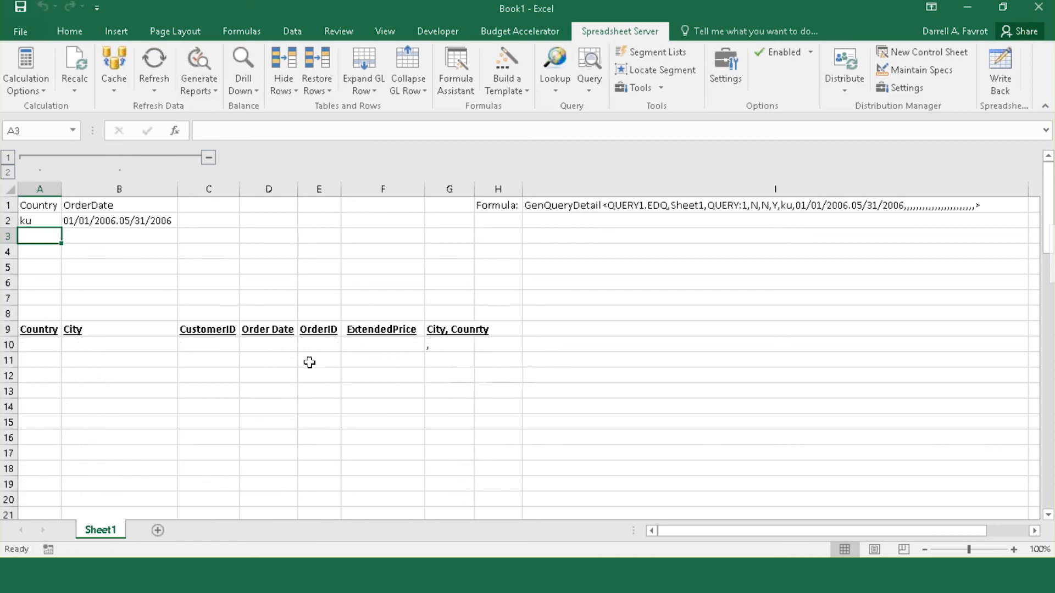
{"action": "left_click", "coordinate": [454, 343]}
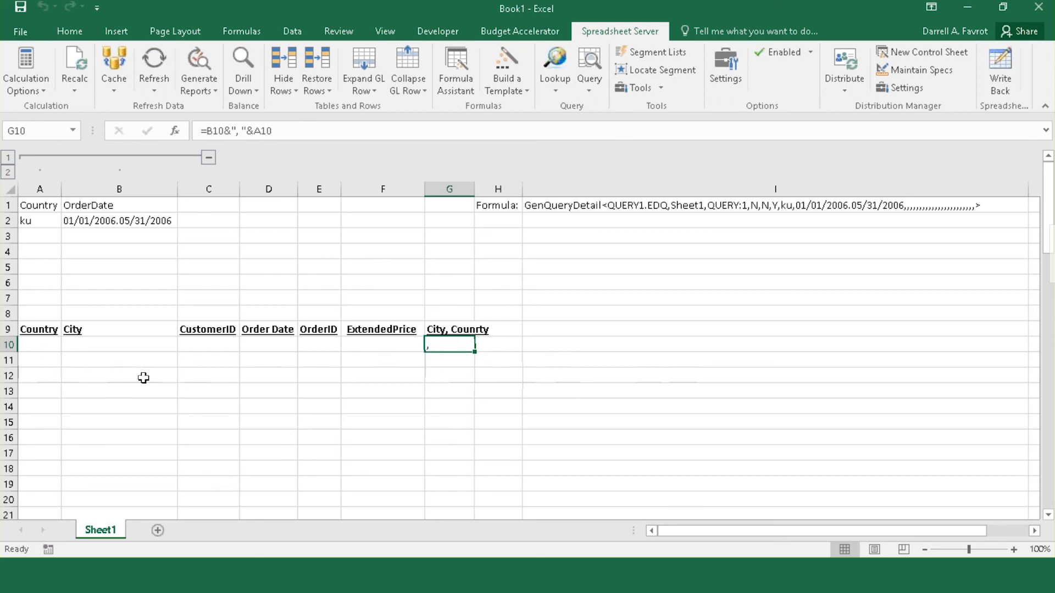
Set the Country criterion in A2 to USA and regenerate the detail report
{"action": "left_click", "coordinate": [39, 225]}
{"action": "type", "text": "USA"}
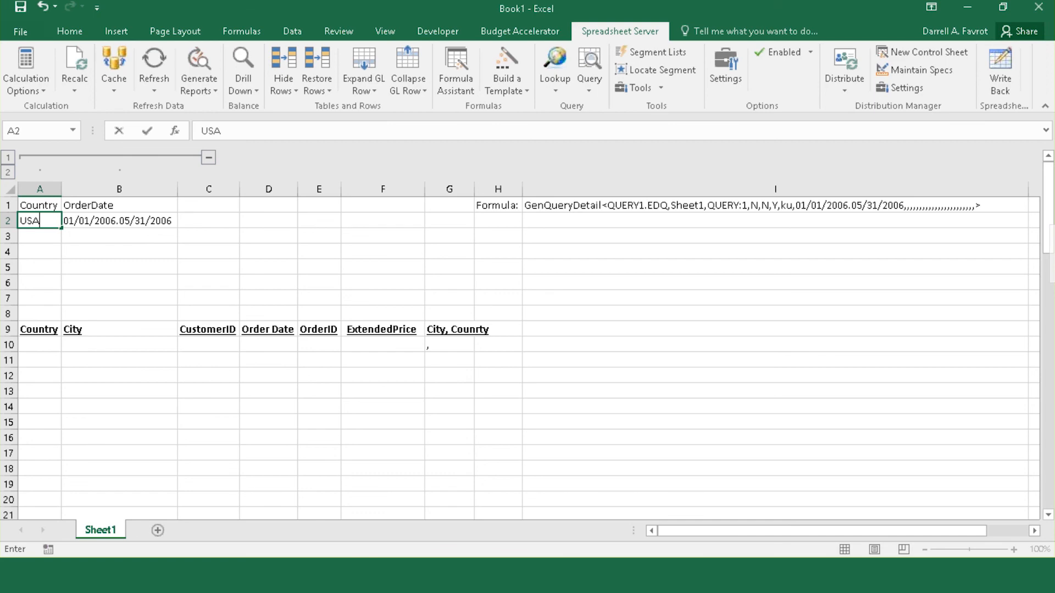
{"action": "key", "text": "Return"}
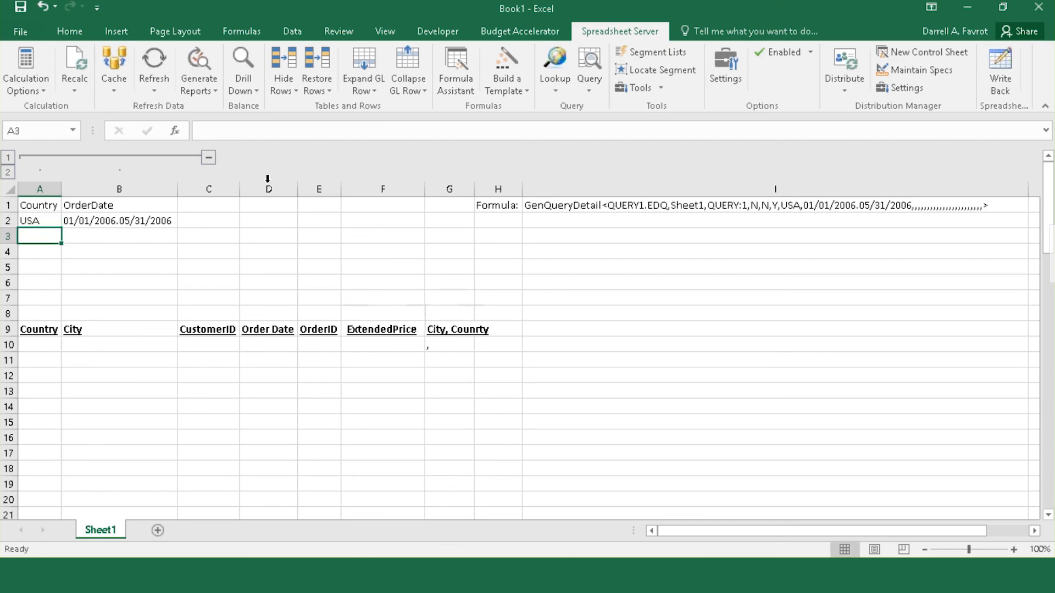
{"action": "left_click", "coordinate": [199, 63]}
{"action": "scroll", "coordinate": [664, 364], "scroll_direction": "down", "scroll_amount": 2}
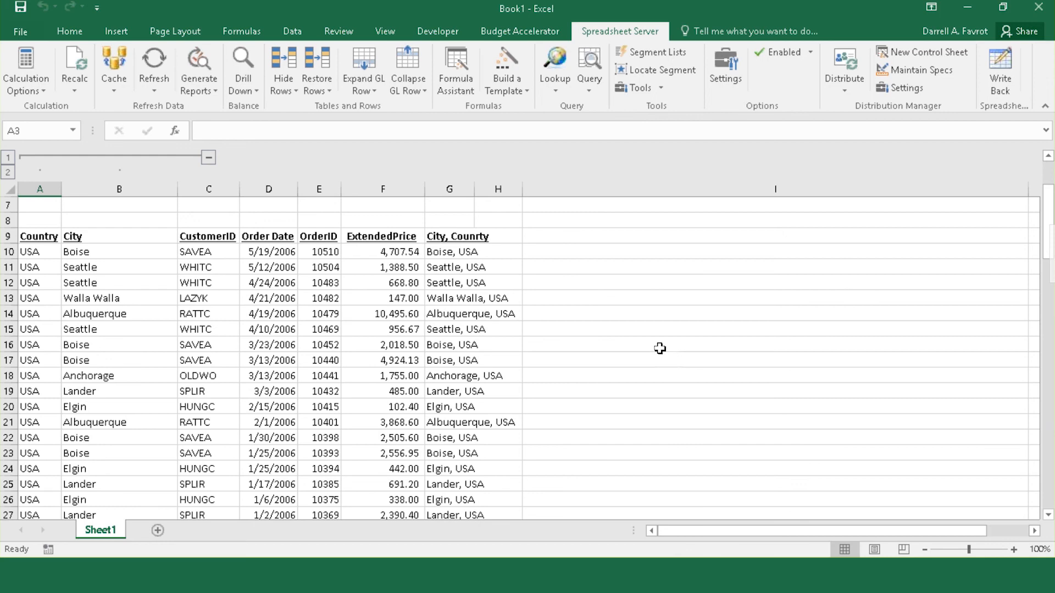
Add an AutoSum total of F10:F28 in F29, one blank row below the ExtendedPrice values
{"action": "scroll", "coordinate": [660, 349], "scroll_direction": "down", "scroll_amount": 2}
{"action": "left_click", "coordinate": [378, 454]}
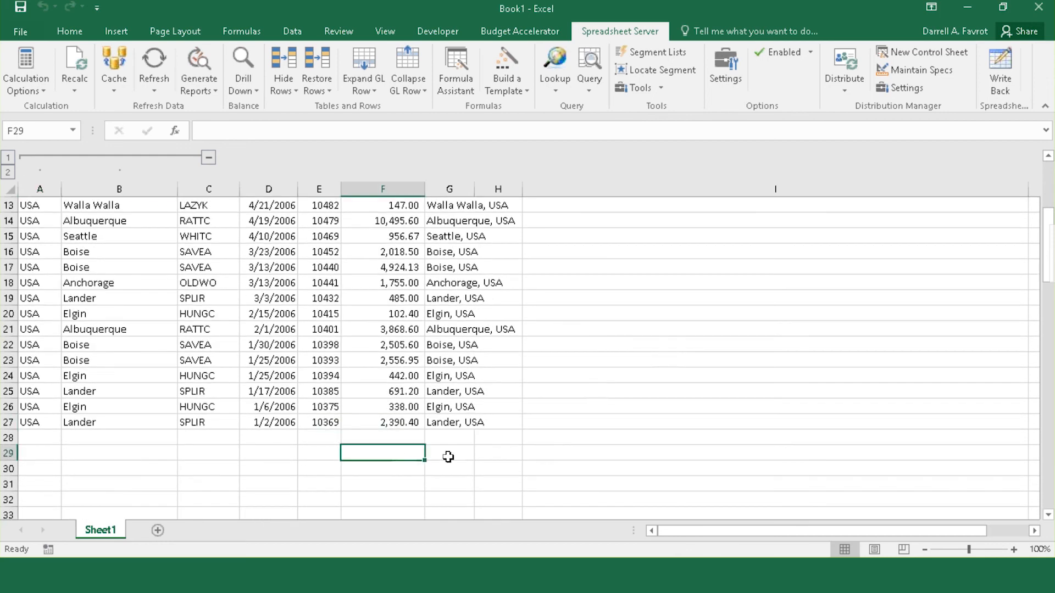
{"action": "left_click", "coordinate": [67, 31]}
{"action": "left_click", "coordinate": [820, 54]}
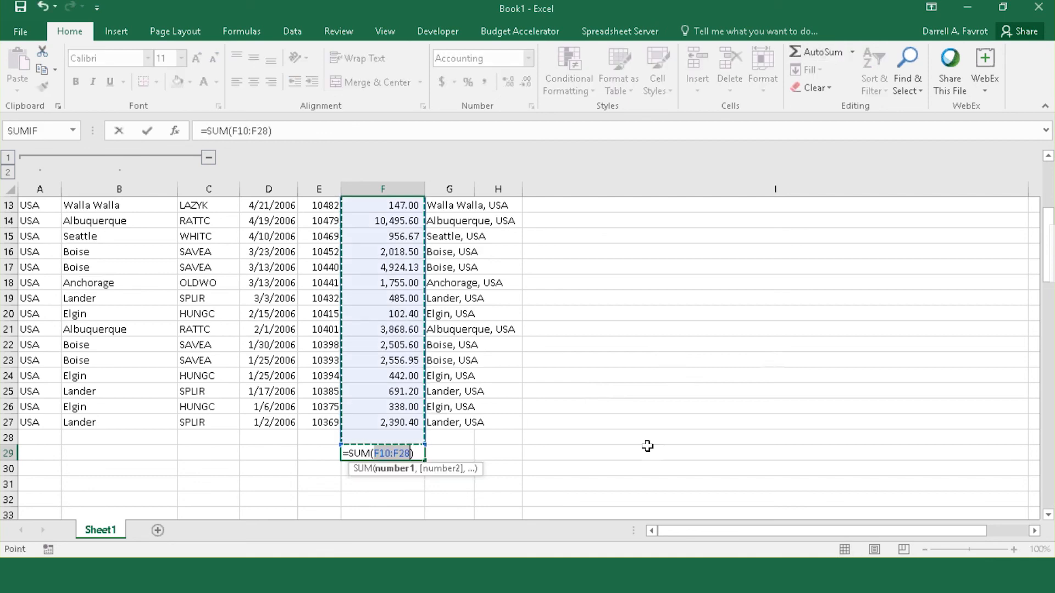
{"action": "mouse_move", "coordinate": [1048, 272]}
{"action": "left_mouse_down"}
{"action": "mouse_move", "coordinate": [1046, 256]}
{"action": "mouse_move", "coordinate": [1047, 276]}
{"action": "left_mouse_up"}
{"action": "key", "text": "Return"}
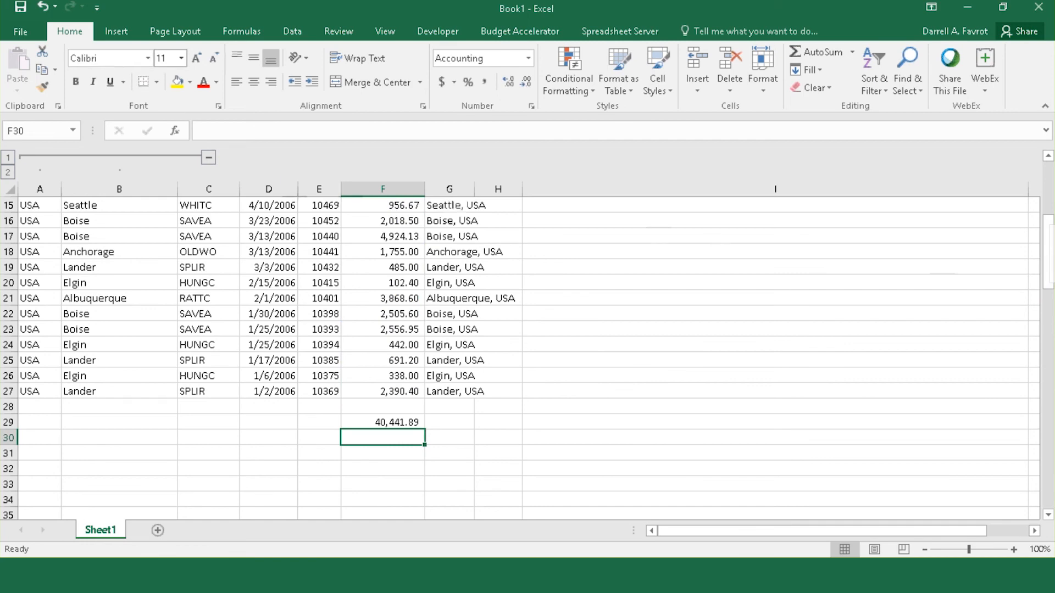
Set the Country criterion in A2 to Germany and regenerate the detail report
{"action": "left_click", "coordinate": [617, 33]}
{"action": "scroll", "coordinate": [286, 416], "scroll_direction": "up", "scroll_amount": 5}
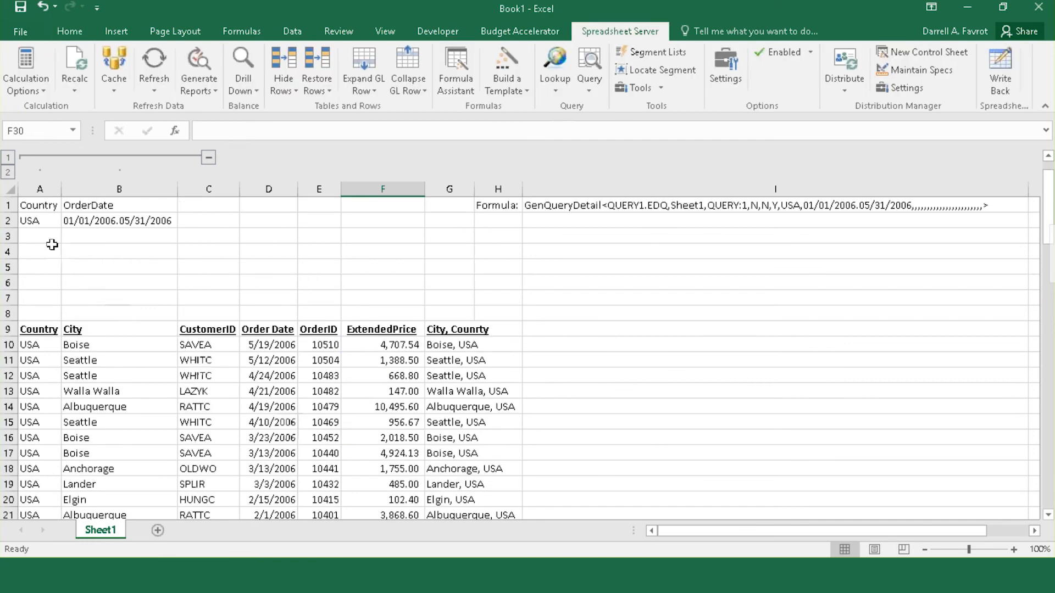
{"action": "left_click", "coordinate": [42, 222]}
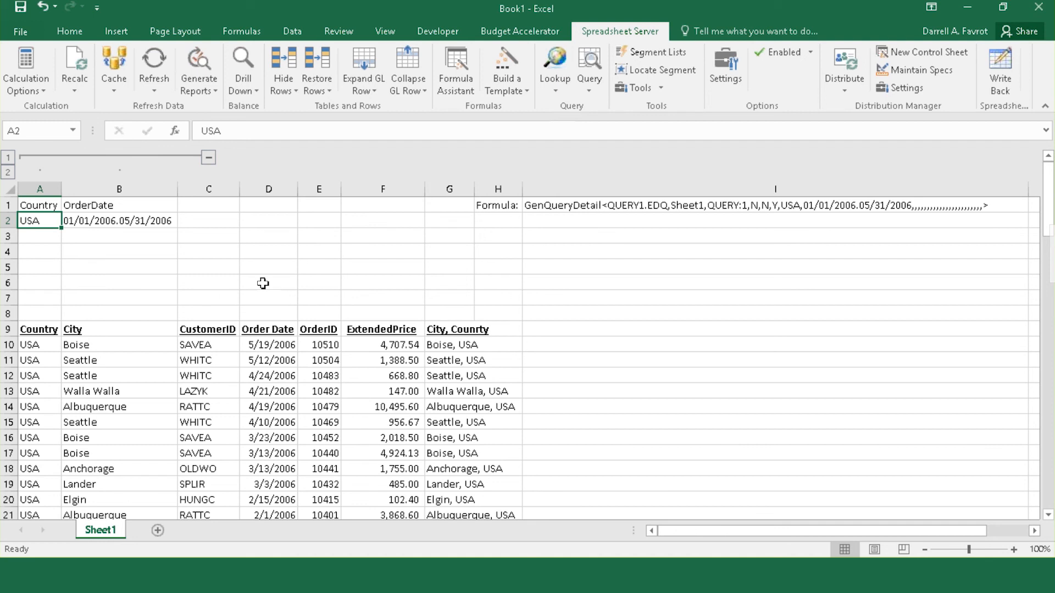
{"action": "type", "text": "Germany"}
{"action": "key", "text": "Return"}
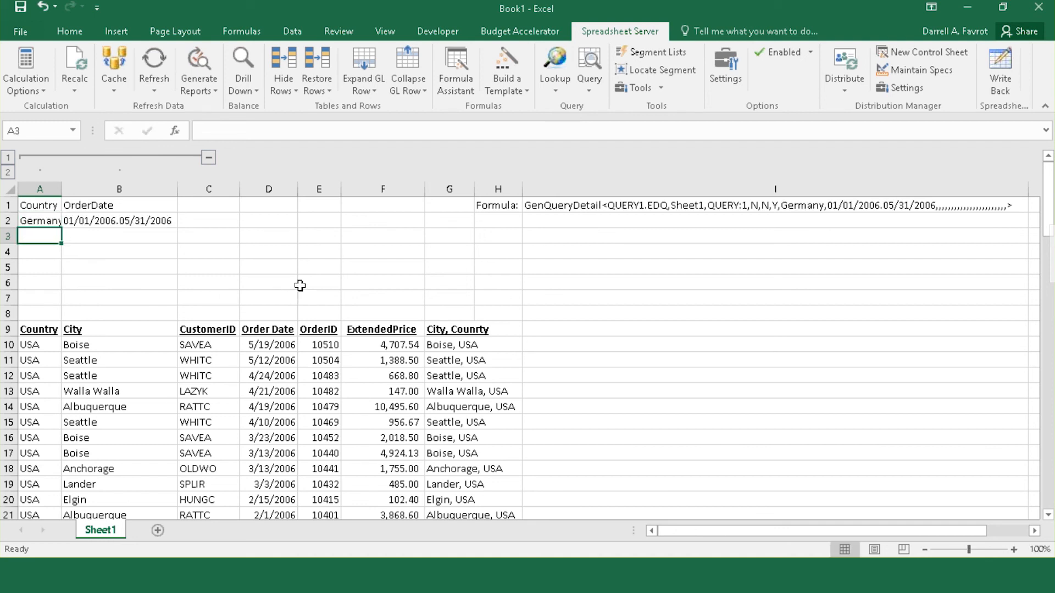
{"action": "left_click", "coordinate": [199, 63]}
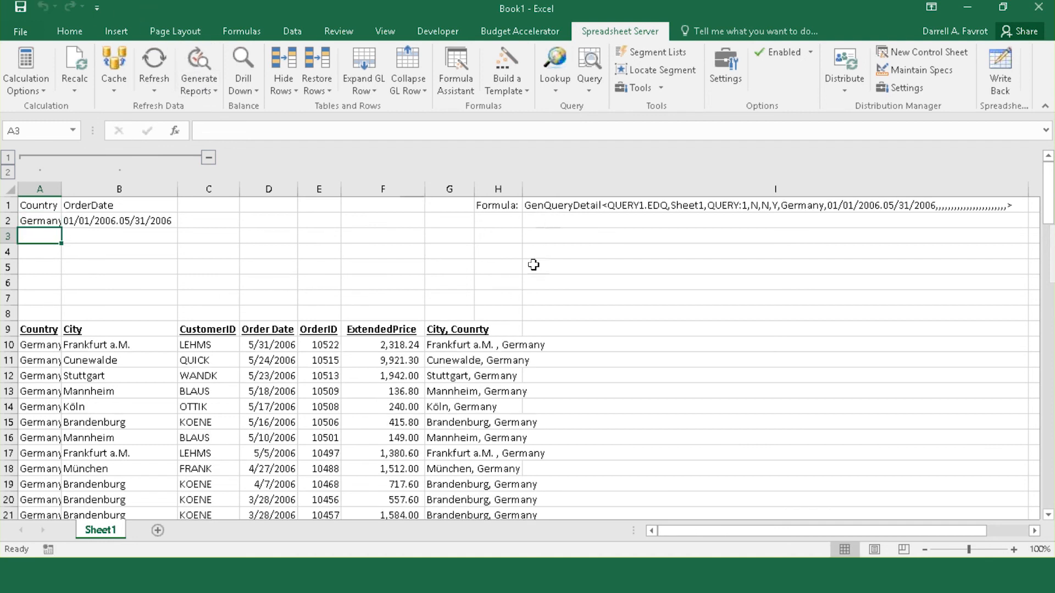
Examine the SUM range of the total below the Germany rows and the blank row above it
{"action": "scroll", "coordinate": [589, 273], "scroll_direction": "down", "scroll_amount": 4}
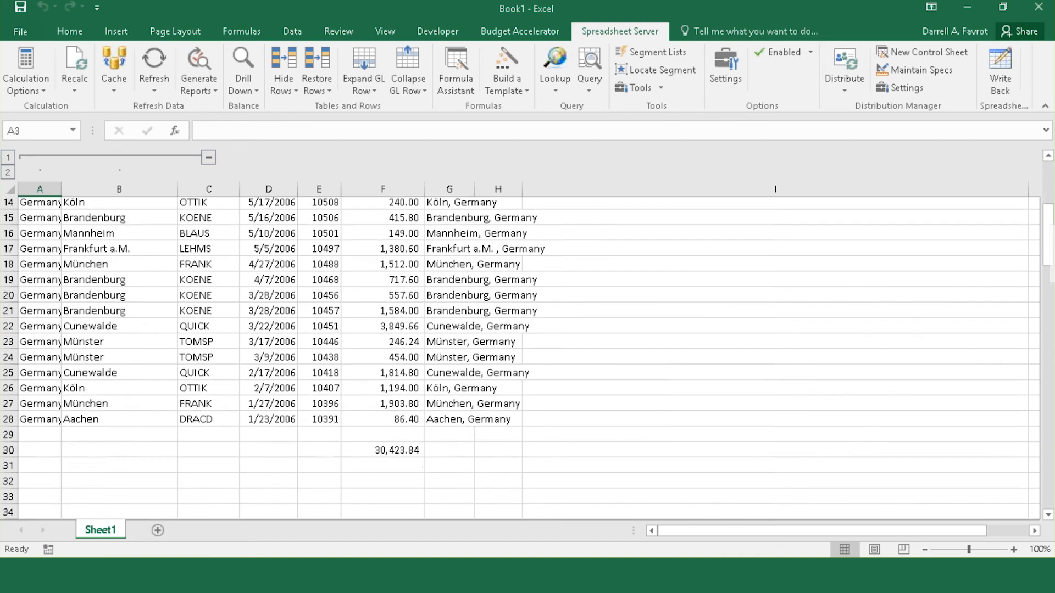
{"action": "scroll", "coordinate": [587, 288], "scroll_direction": "down", "scroll_amount": 1}
{"action": "left_click", "coordinate": [406, 423]}
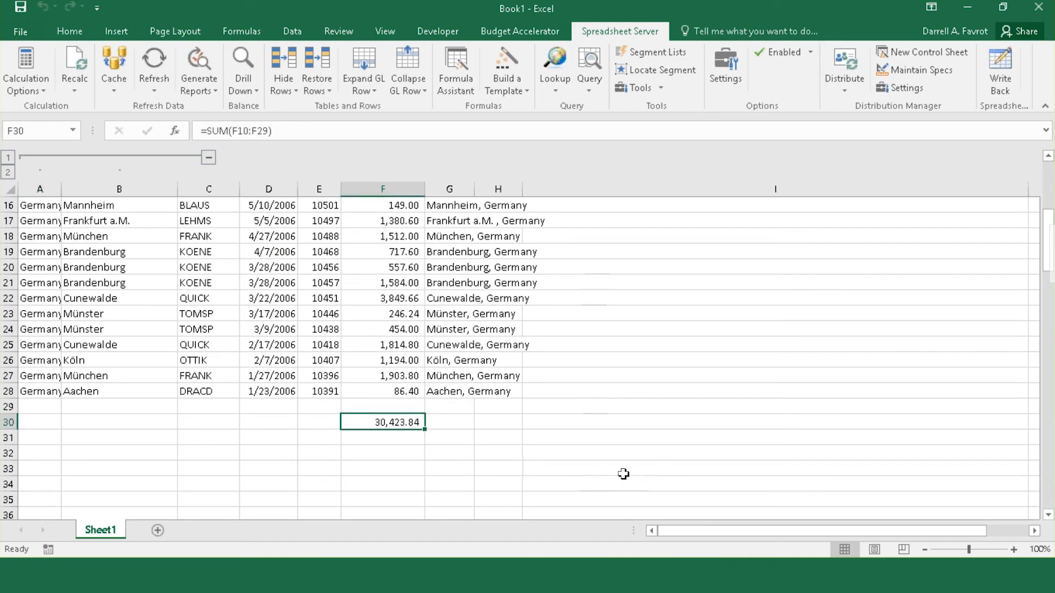
{"action": "double_click", "coordinate": [394, 422]}
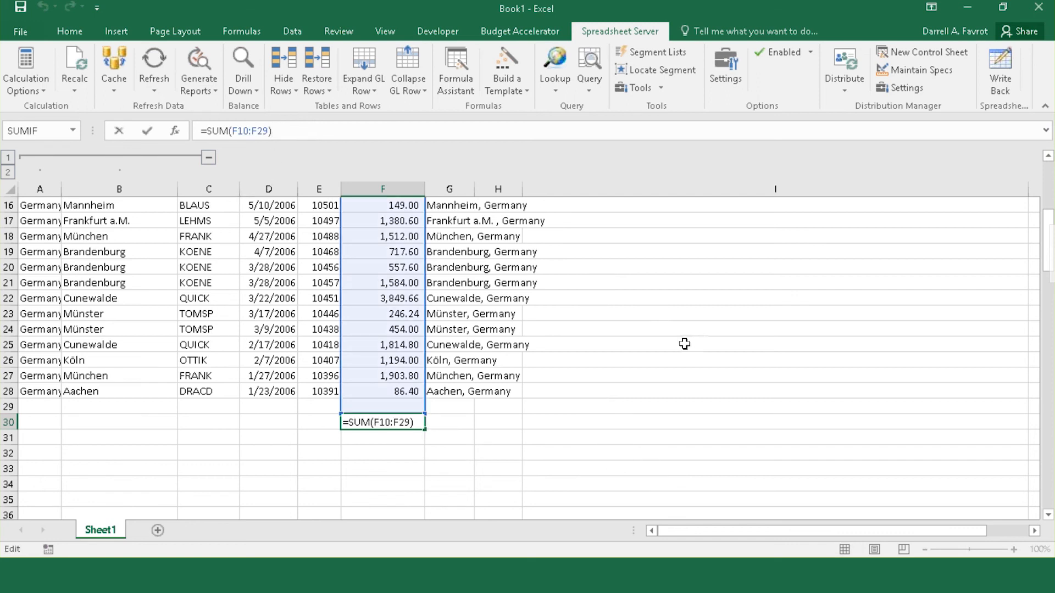
{"action": "key", "text": "ctrl+Return"}
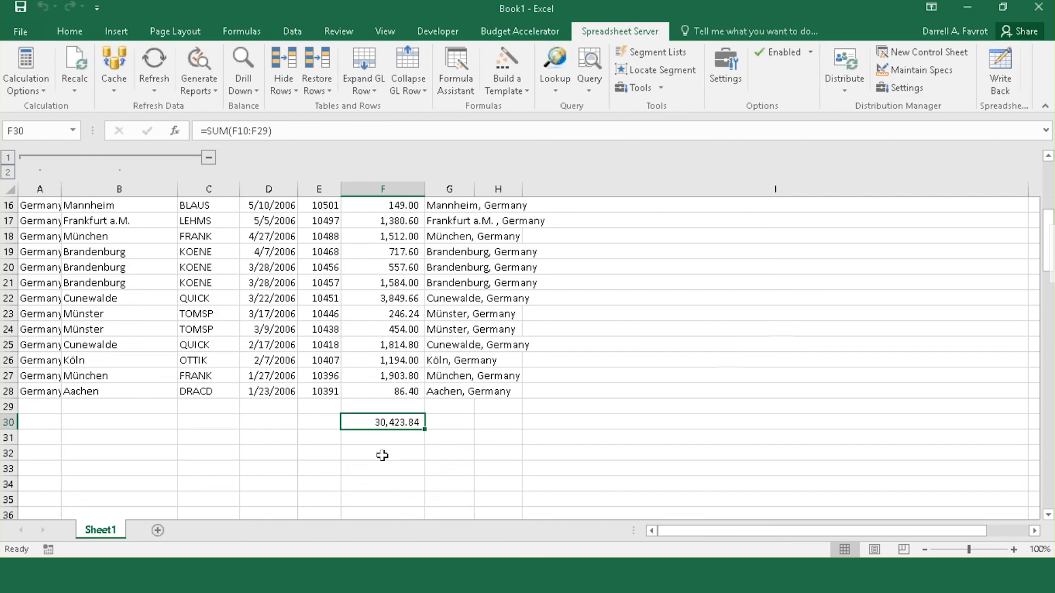
{"action": "left_click", "coordinate": [363, 404]}
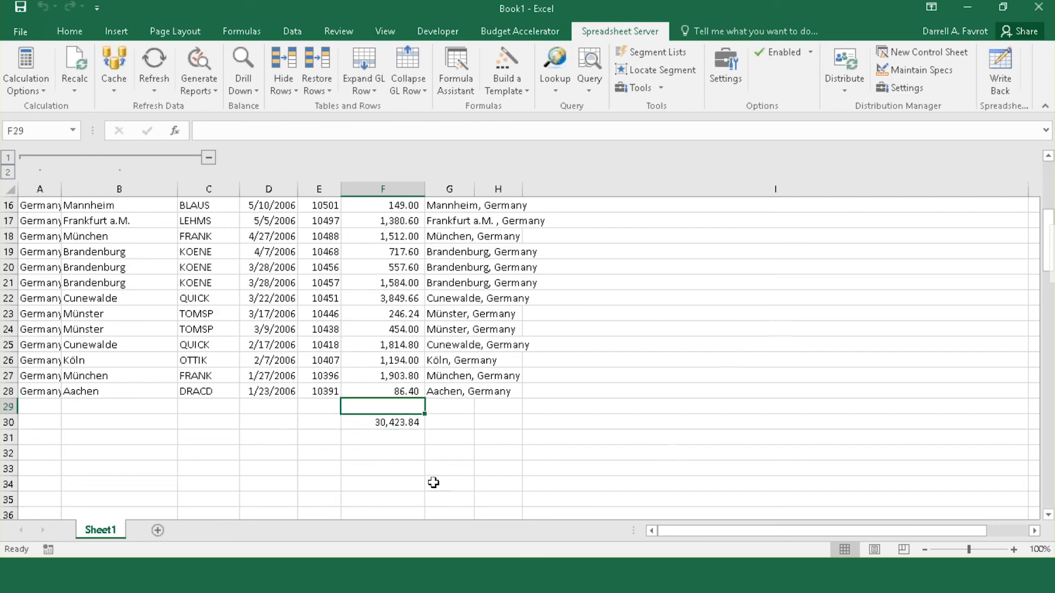
Change the Country criterion in A2 to the list [Germany,USA] and regenerate the detail report
{"action": "scroll", "coordinate": [630, 371], "scroll_direction": "up", "scroll_amount": 4}
{"action": "scroll", "coordinate": [629, 371], "scroll_direction": "up", "scroll_amount": 1}
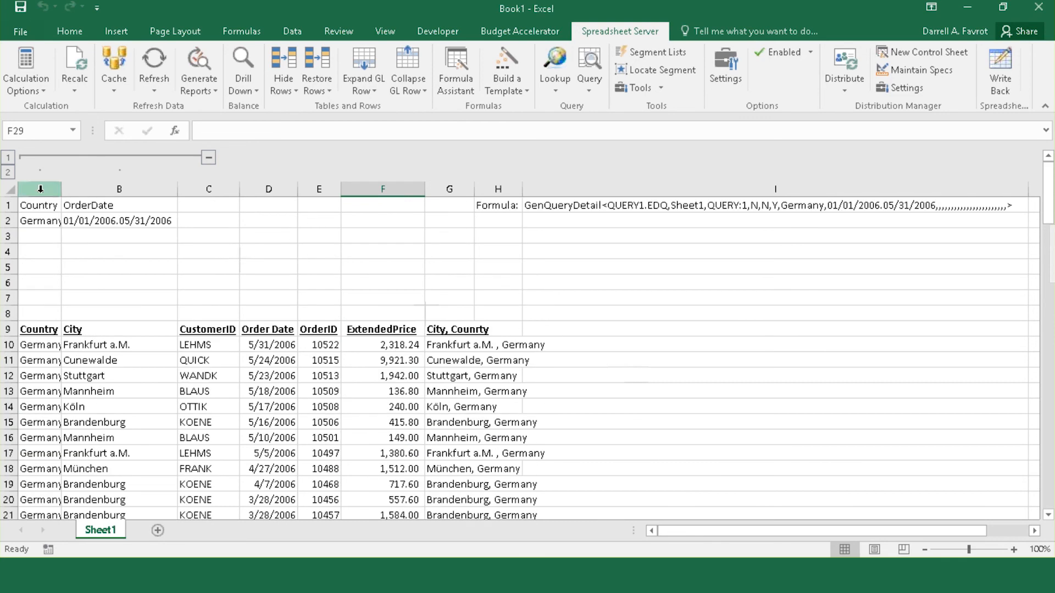
{"action": "left_click", "coordinate": [40, 221]}
{"action": "left_click", "coordinate": [201, 131]}
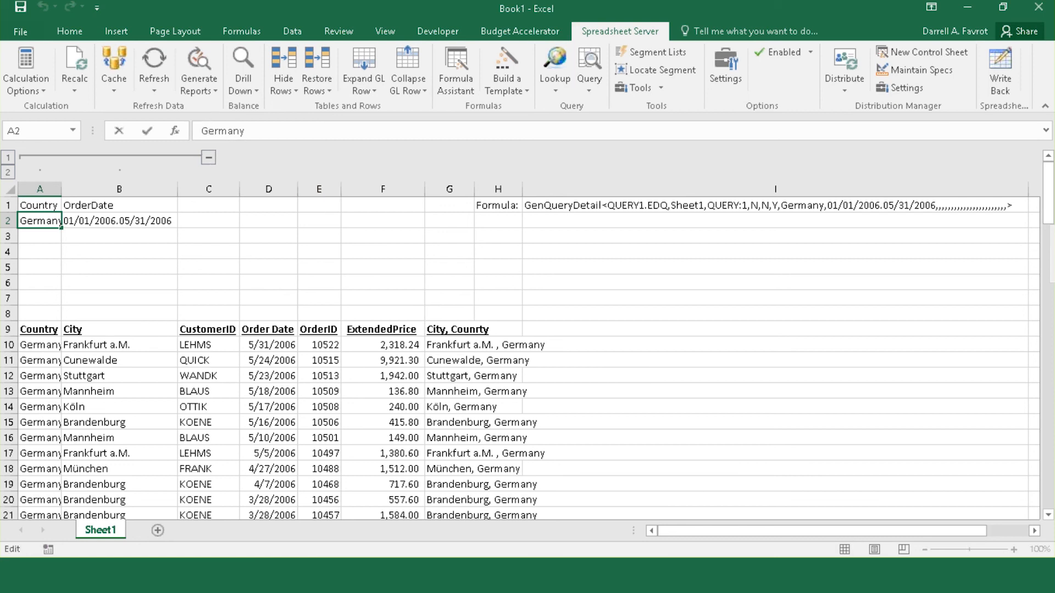
{"action": "type", "text": "["}
{"action": "key", "text": "Right"}
{"action": "key", "text": "Right"}
{"action": "type", "text": ",USA"}
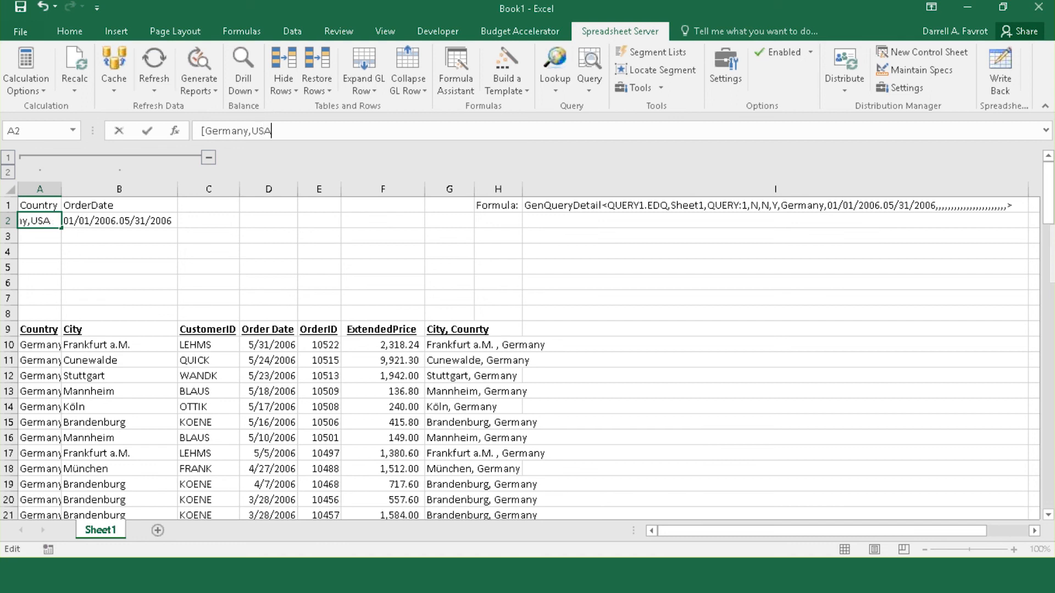
{"action": "type", "text": "]"}
{"action": "key", "text": "Return"}
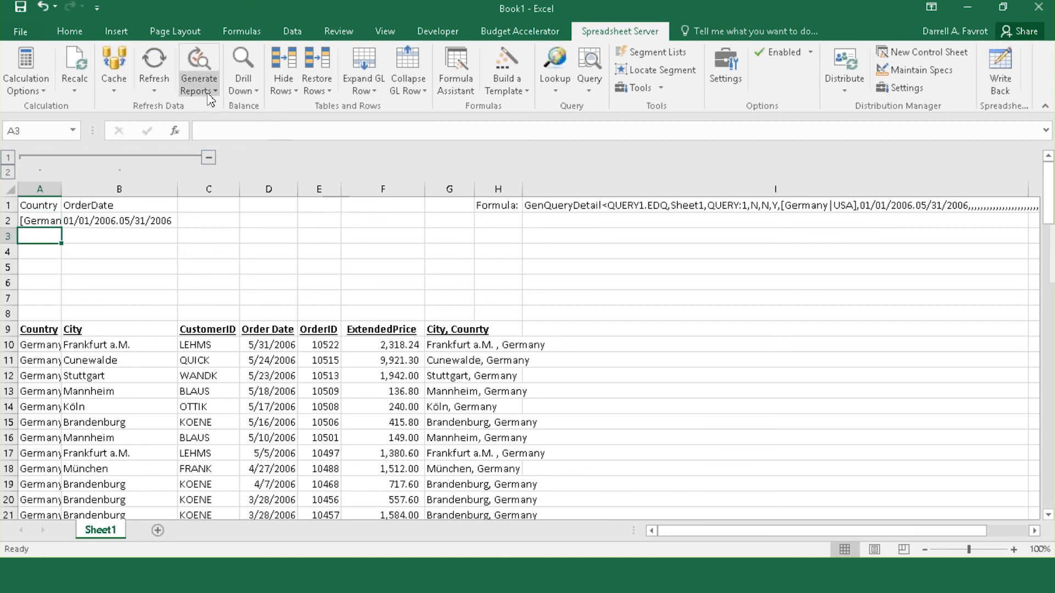
Check the range of the SUM formula in the total cell below the combined Germany and USA rows
{"action": "scroll", "coordinate": [352, 267], "scroll_direction": "down", "scroll_amount": 9}
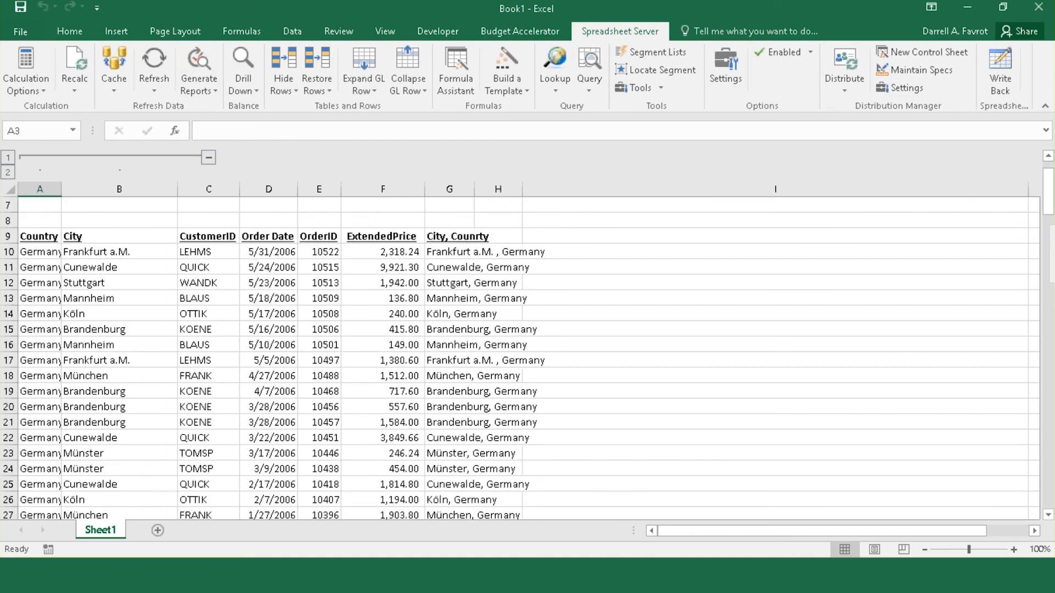
{"action": "scroll", "coordinate": [357, 277], "scroll_direction": "down", "scroll_amount": 2}
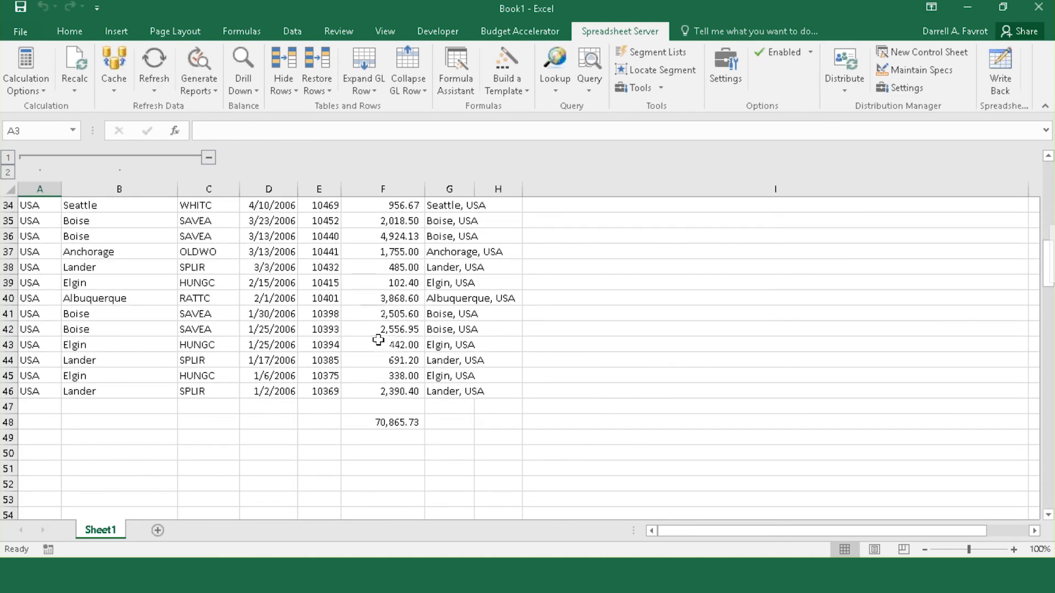
{"action": "left_click", "coordinate": [400, 422]}
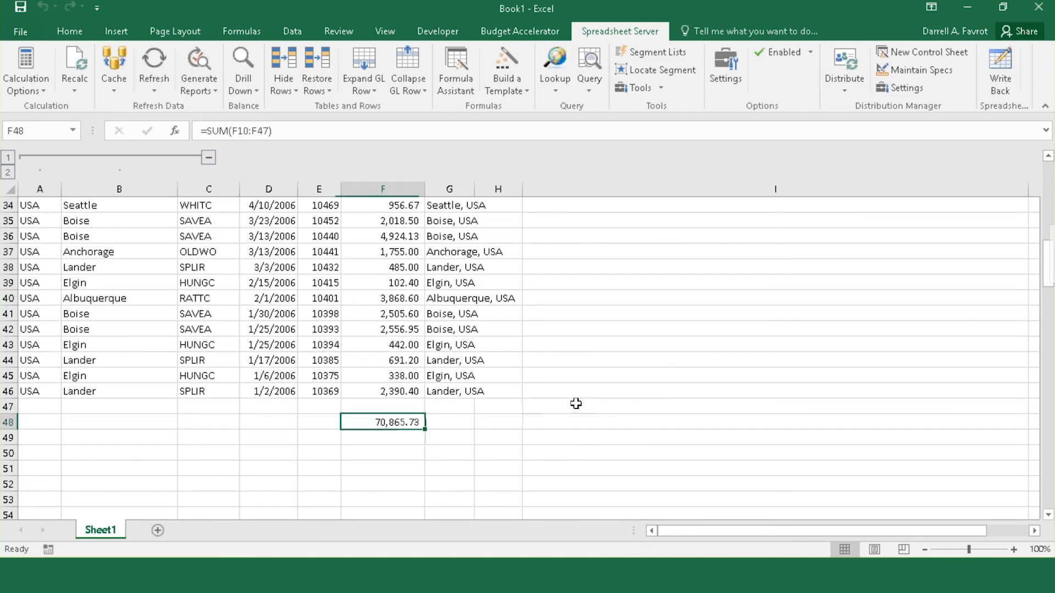
{"action": "left_click", "coordinate": [374, 130]}
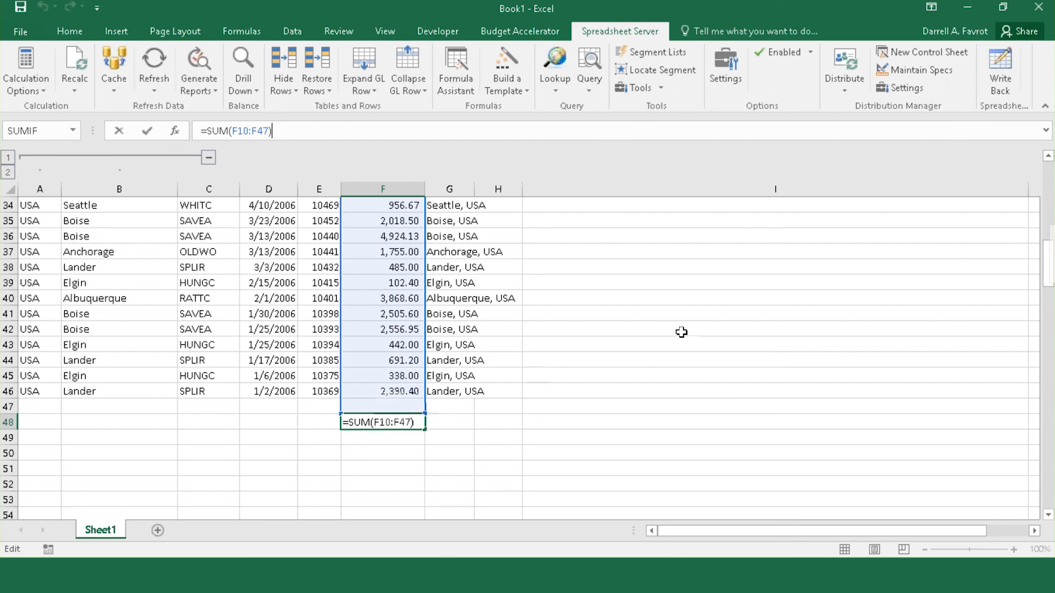
{"action": "key", "text": "ctrl+Return"}
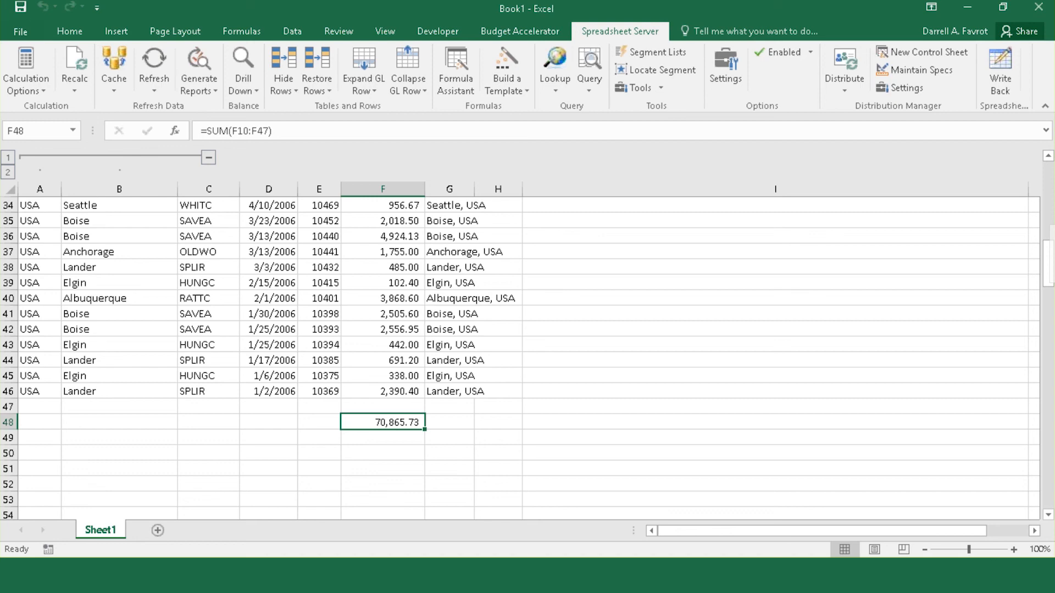
Edit the GEXD formula in I1 with the Formula Assistant, setting Fill Down Columns to 2, and insert it
{"action": "scroll", "coordinate": [653, 225], "scroll_direction": "up", "scroll_amount": 16}
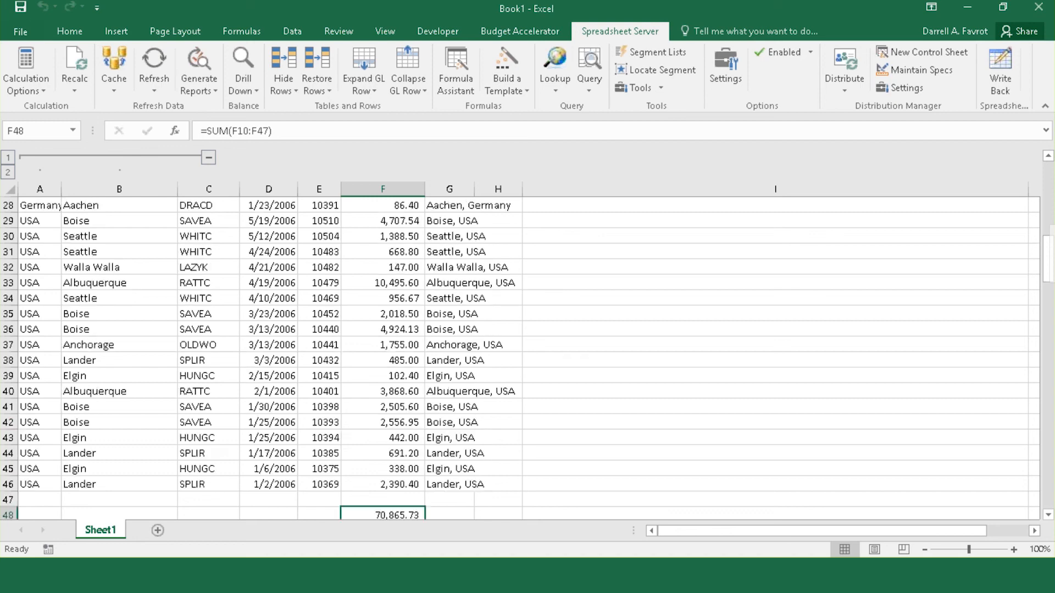
{"action": "left_click", "coordinate": [659, 208]}
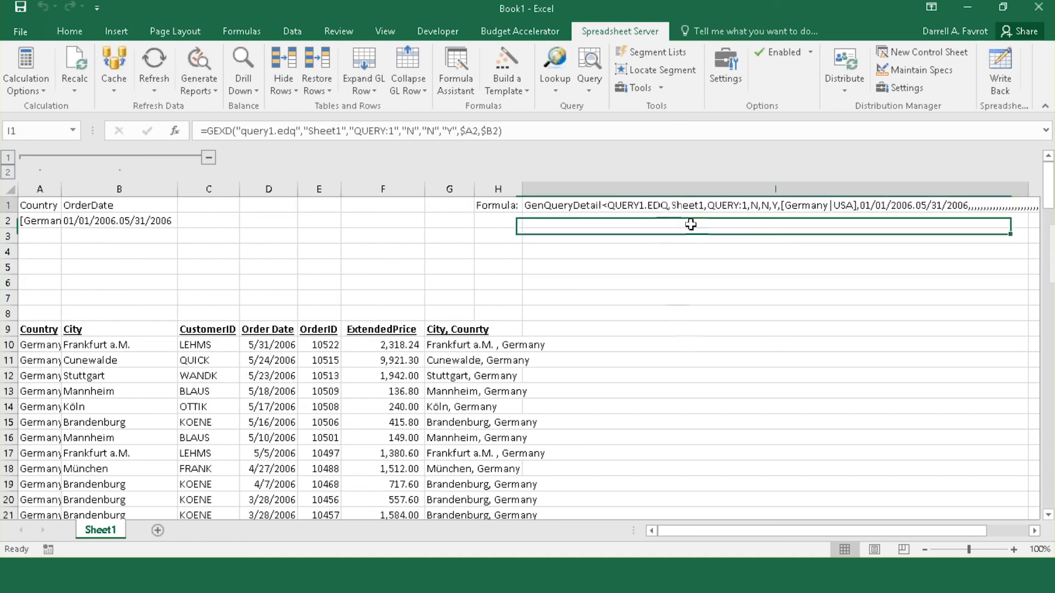
{"action": "left_click", "coordinate": [449, 73]}
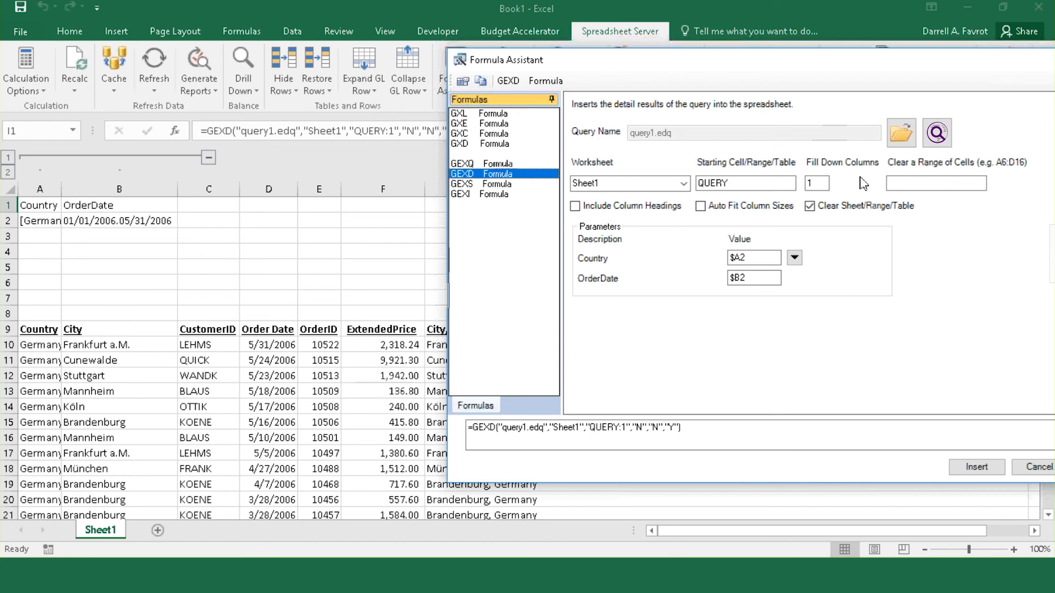
{"action": "left_click", "coordinate": [818, 183]}
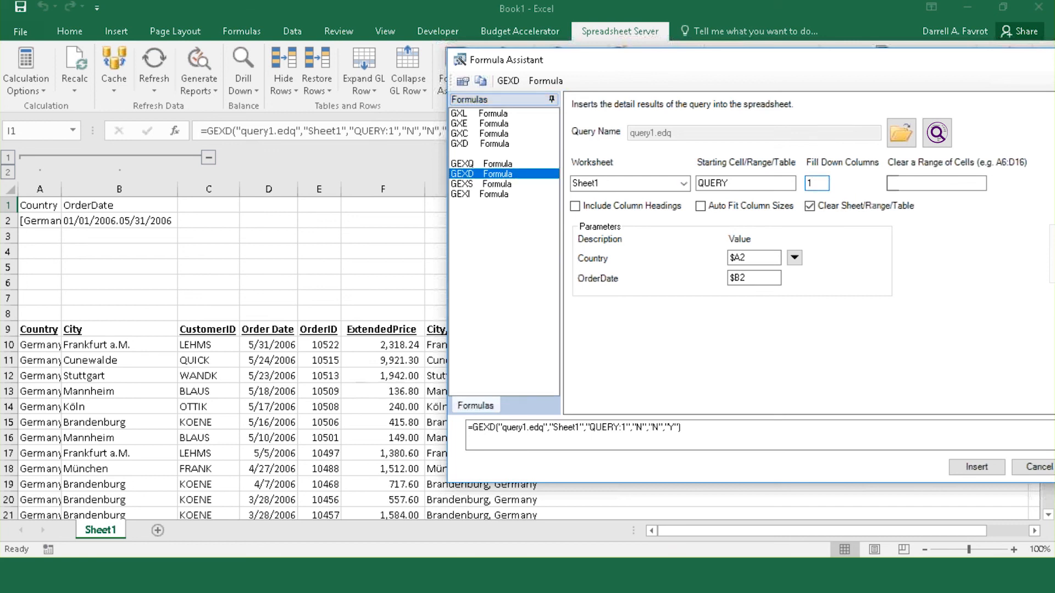
{"action": "type", "text": "2"}
{"action": "left_click", "coordinate": [977, 467]}
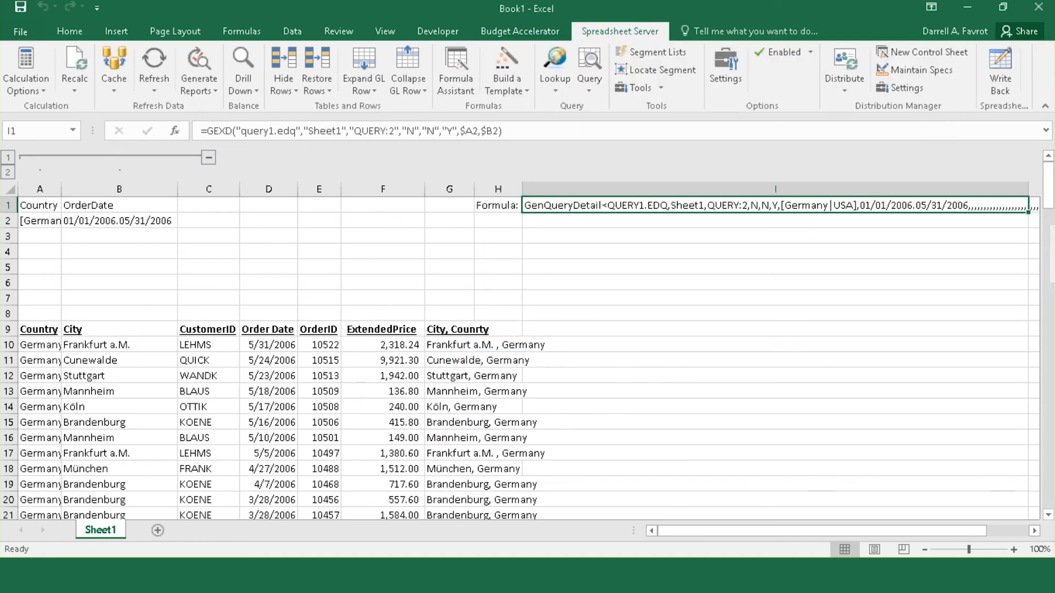
Add the column heading "Diff date" in H9 and widen column G to fit its city and country text
{"action": "left_click", "coordinate": [497, 330]}
{"action": "left_click_drag", "start_coordinate": [474, 188], "coordinate": [492, 188]}
{"action": "double_click", "coordinate": [541, 188]}
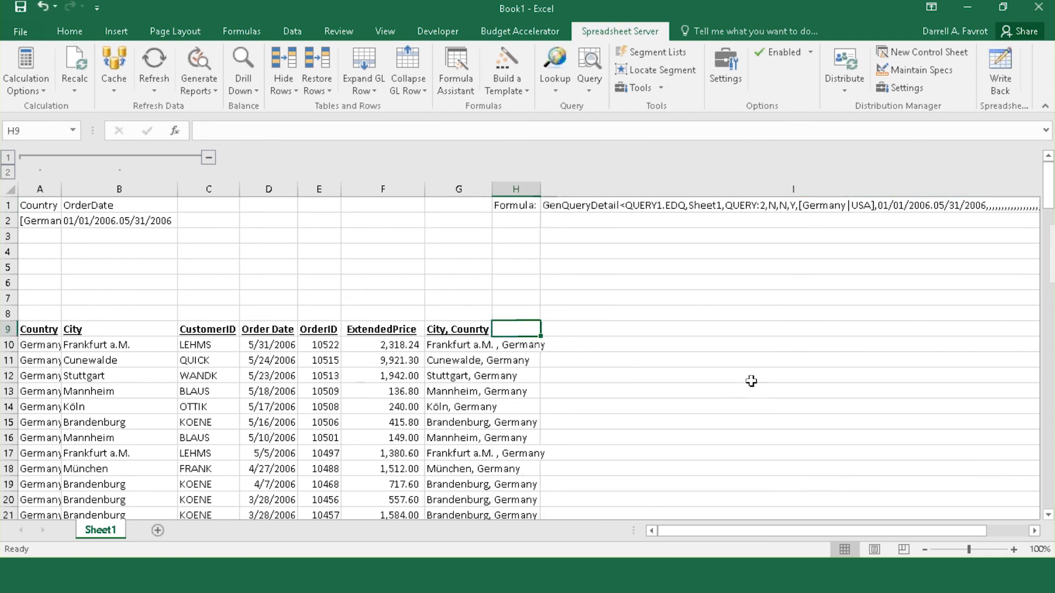
{"action": "type", "text": "Diff "}
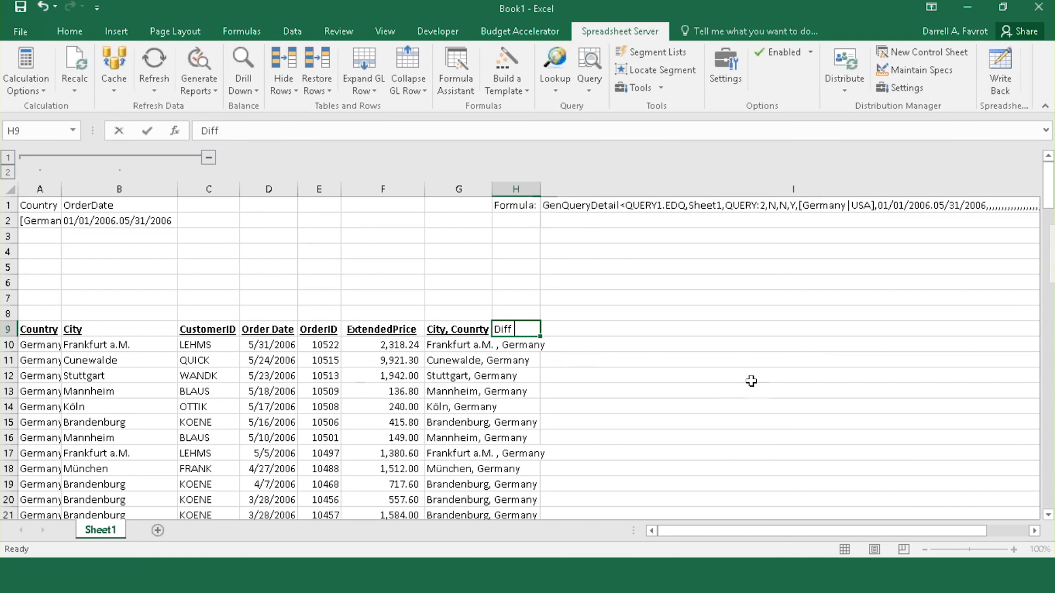
{"action": "type", "text": "date"}
{"action": "key", "text": "Return"}
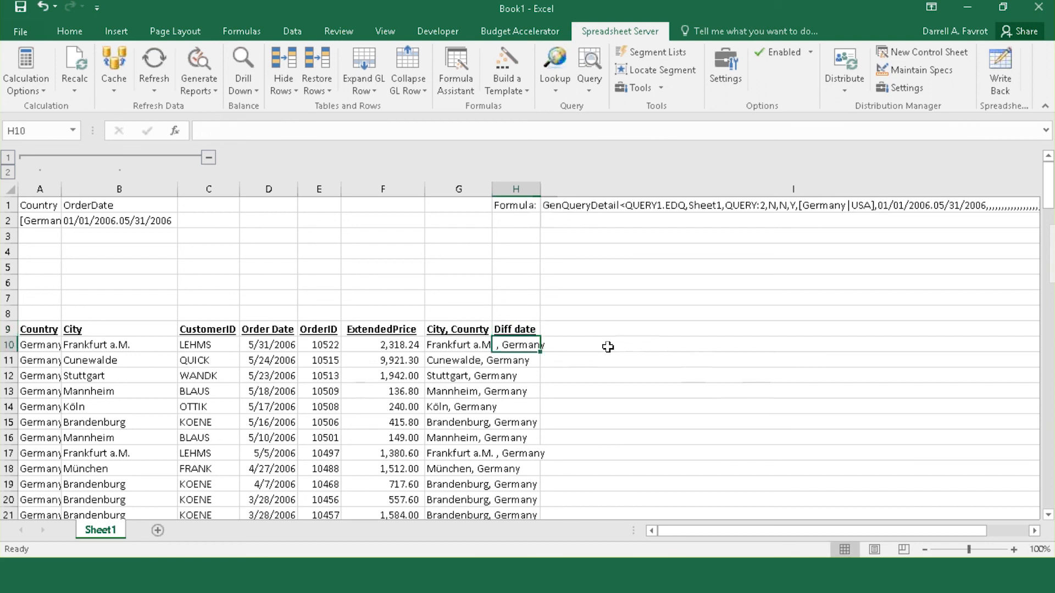
{"action": "double_click", "coordinate": [492, 189]}
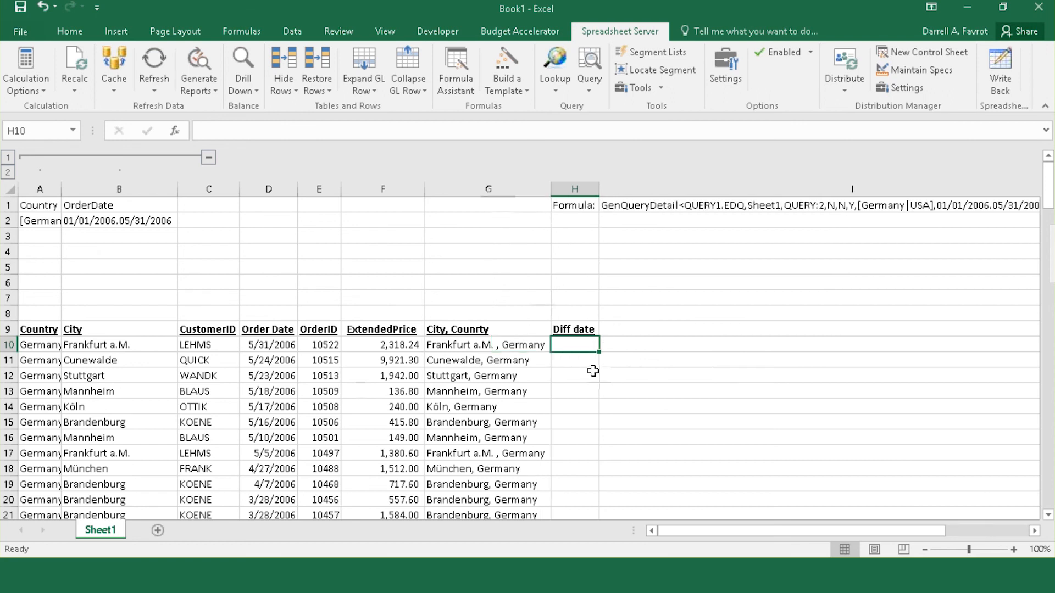
Enter the formula =D10+10 in H10 under Diff date and regenerate the report to fill the column down
{"action": "type", "text": "="}
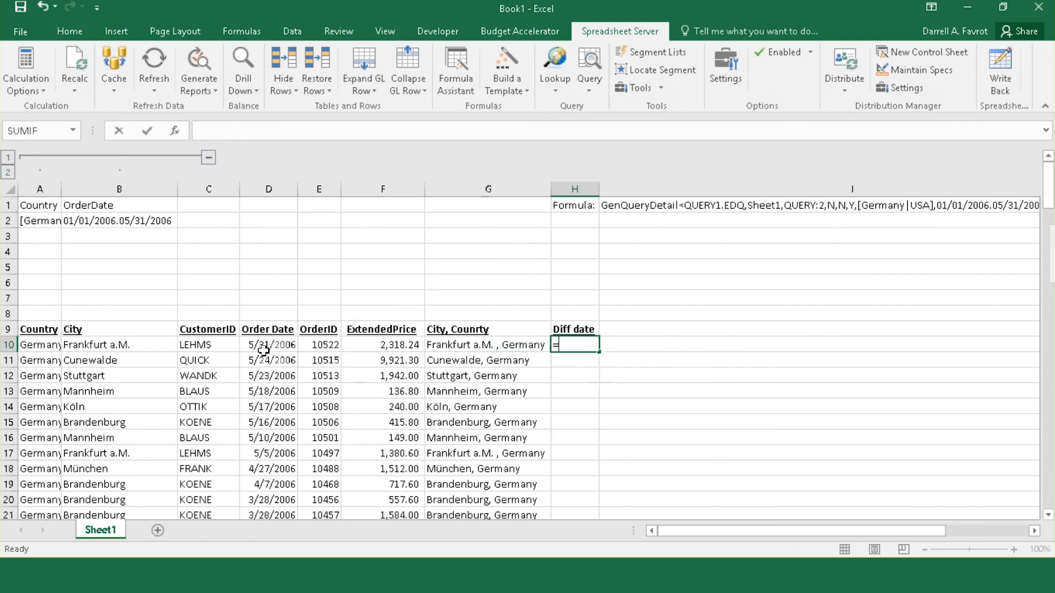
{"action": "left_click", "coordinate": [269, 346]}
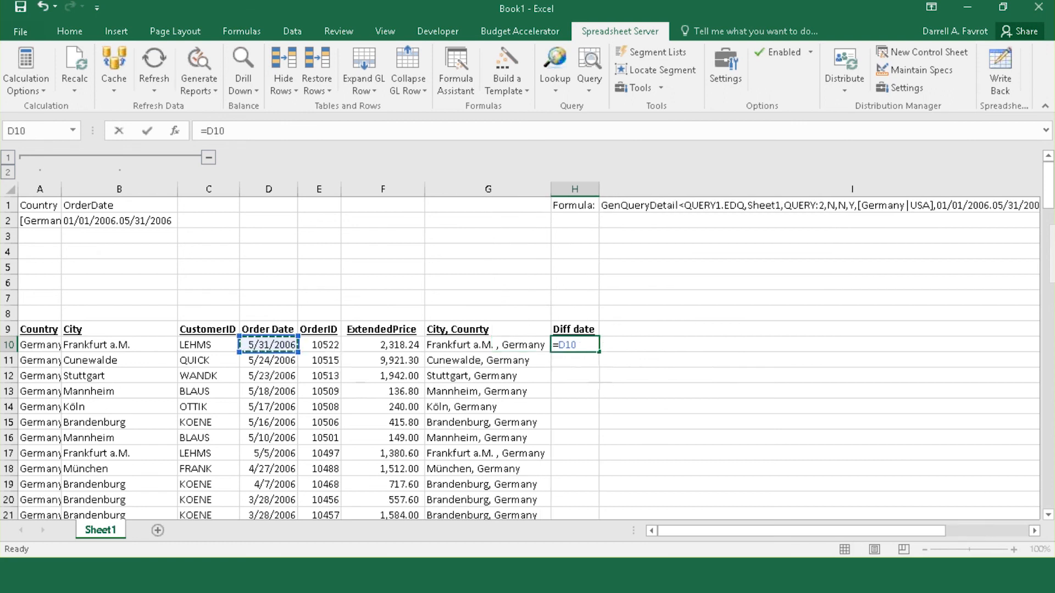
{"action": "type", "text": "+10"}
{"action": "key", "text": "Return"}
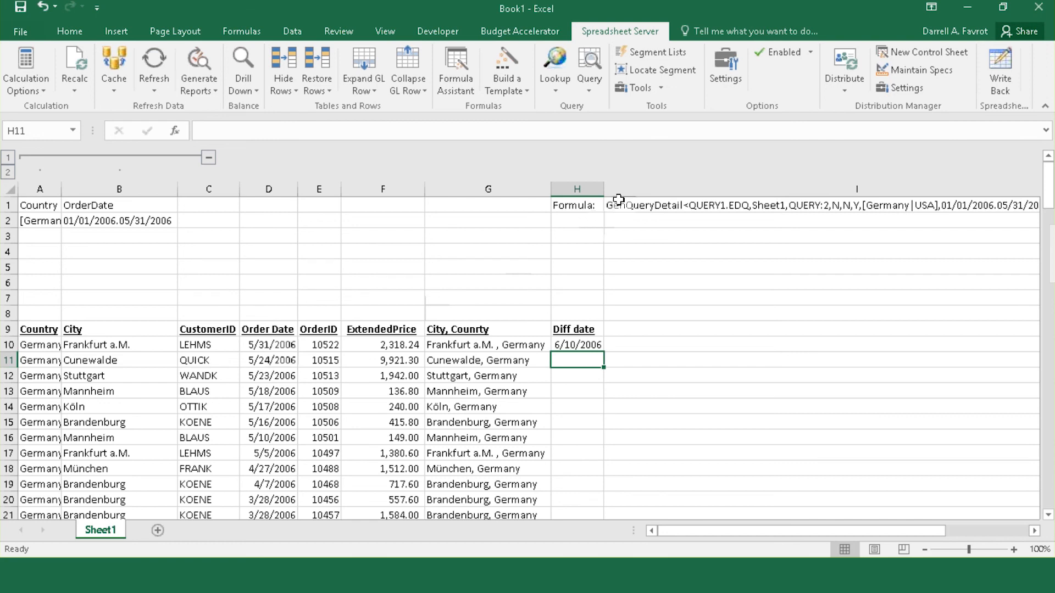
{"action": "left_click", "coordinate": [200, 64]}
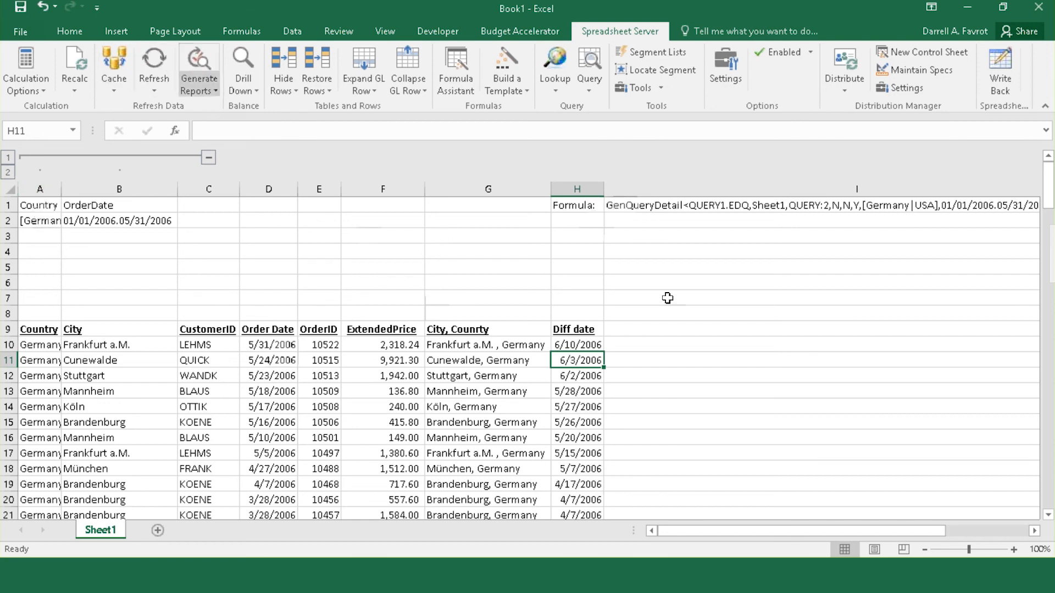
Review the filled-down Diff date column and the total cell below the last USA row
{"action": "scroll", "coordinate": [625, 356], "scroll_direction": "down", "scroll_amount": 1}
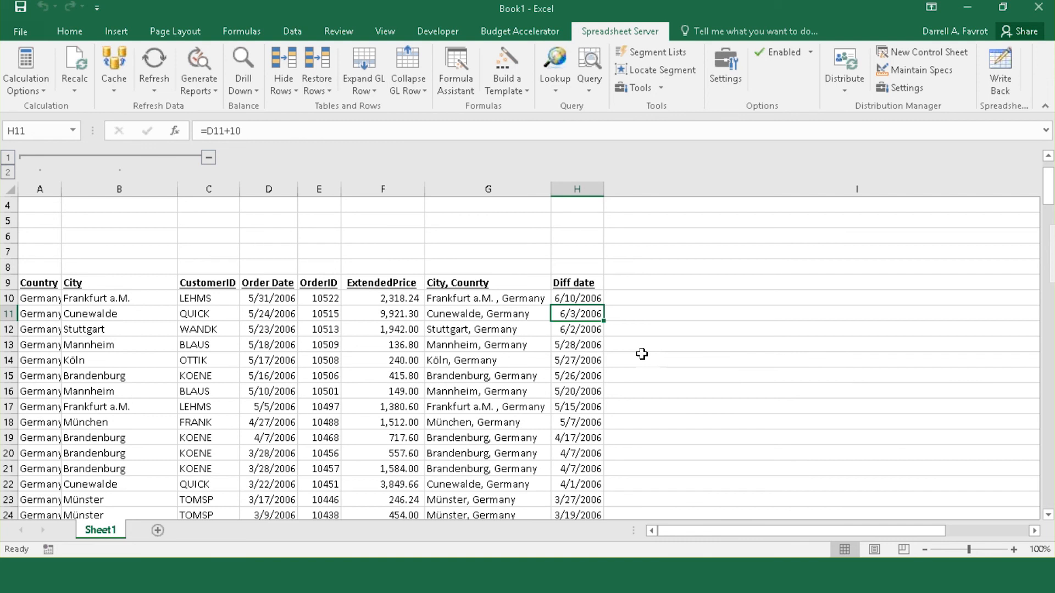
{"action": "scroll", "coordinate": [642, 354], "scroll_direction": "up", "scroll_amount": 1}
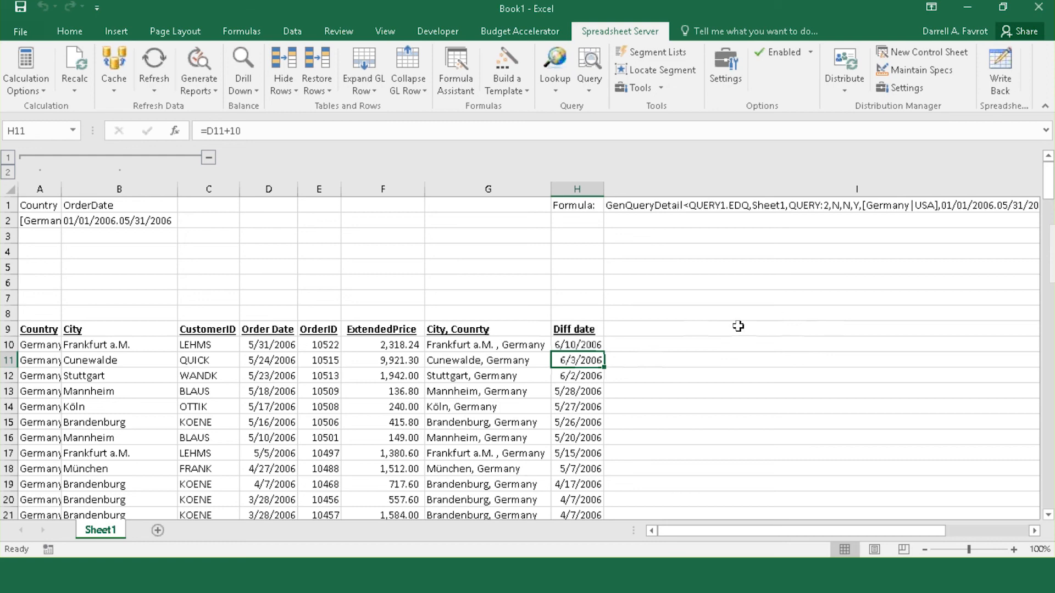
{"action": "scroll", "coordinate": [738, 326], "scroll_direction": "down", "scroll_amount": 8}
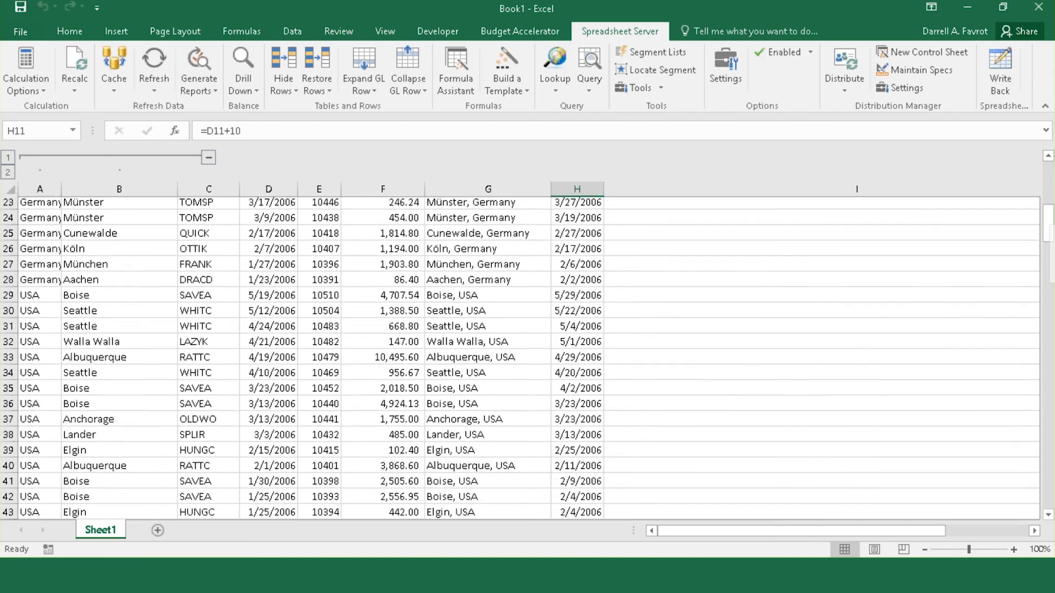
{"action": "scroll", "coordinate": [390, 385], "scroll_direction": "down", "scroll_amount": 3}
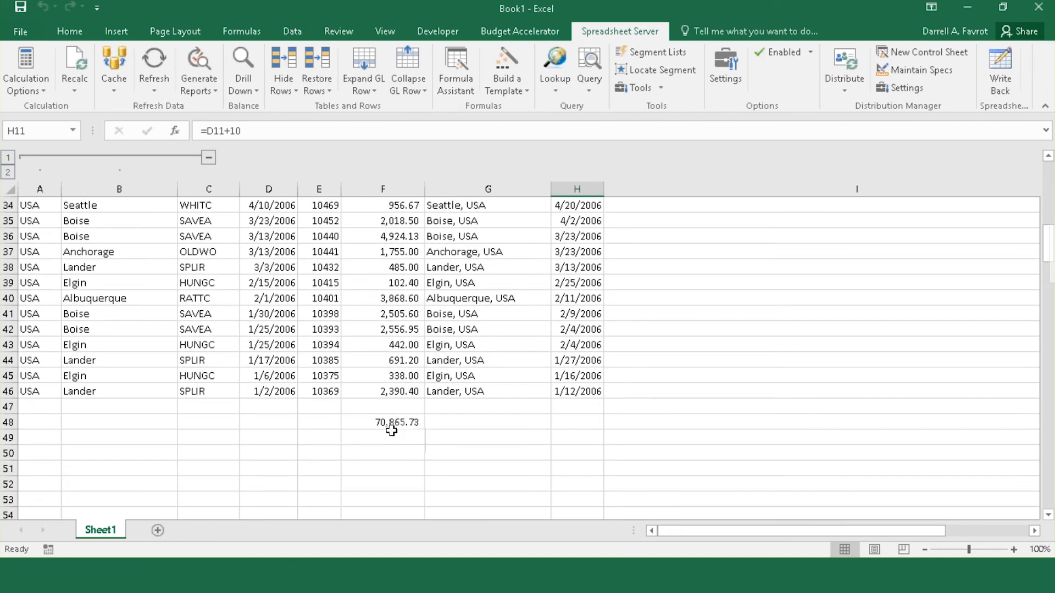
{"action": "left_click", "coordinate": [385, 437]}
{"action": "scroll", "coordinate": [864, 454], "scroll_direction": "up", "scroll_amount": 11}
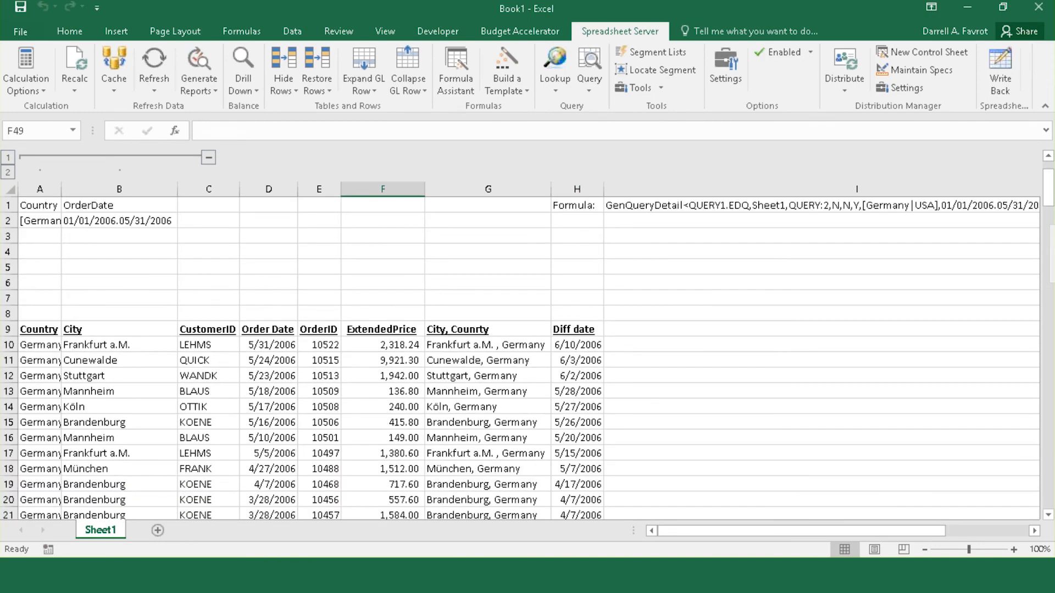
Add a new worksheet, start a GEXD Query Detail template on it, and select query1.edq as its query
{"action": "left_click", "coordinate": [158, 531]}
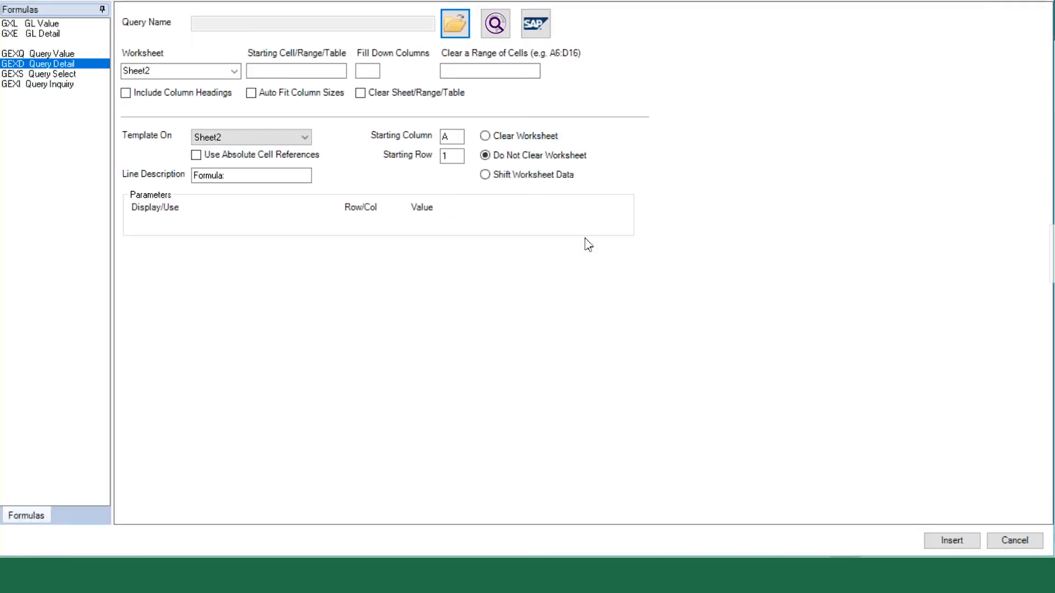
{"action": "left_click", "coordinate": [292, 69]}
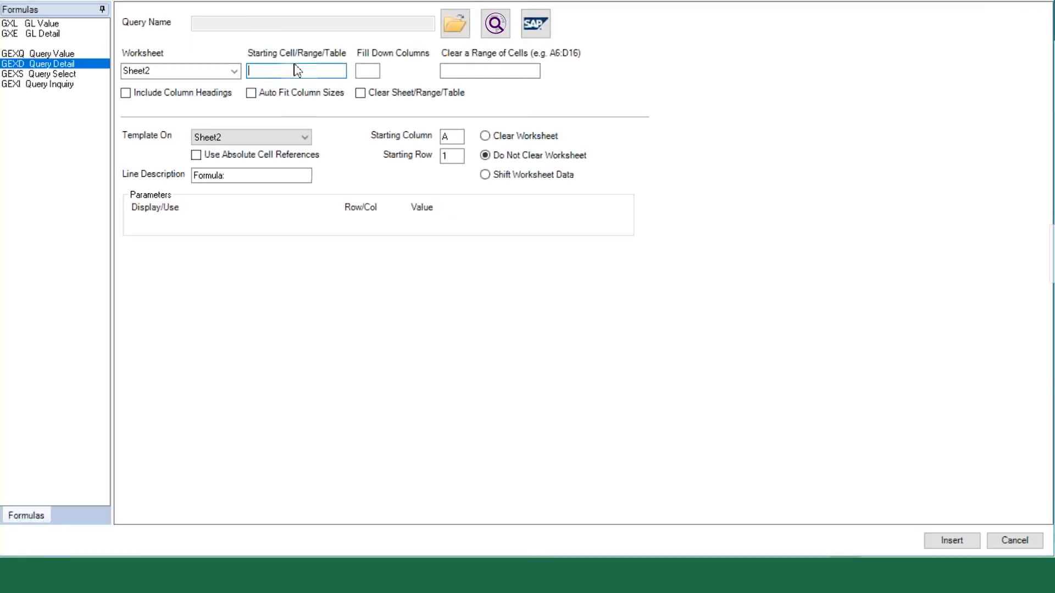
{"action": "type", "text": "A10"}
{"action": "left_click", "coordinate": [469, 22]}
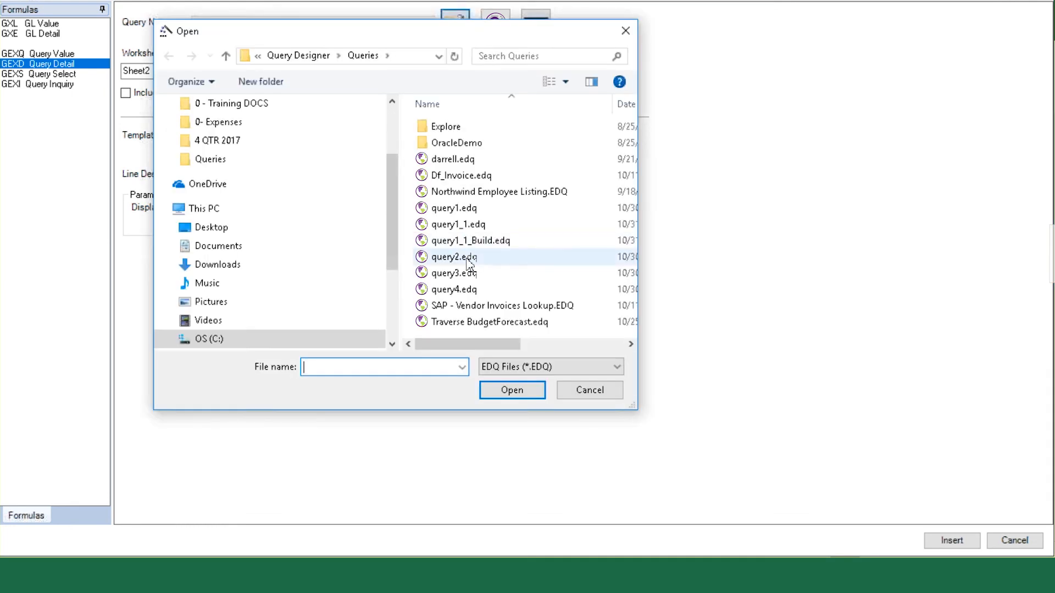
{"action": "left_click", "coordinate": [466, 208]}
{"action": "left_click", "coordinate": [511, 390]}
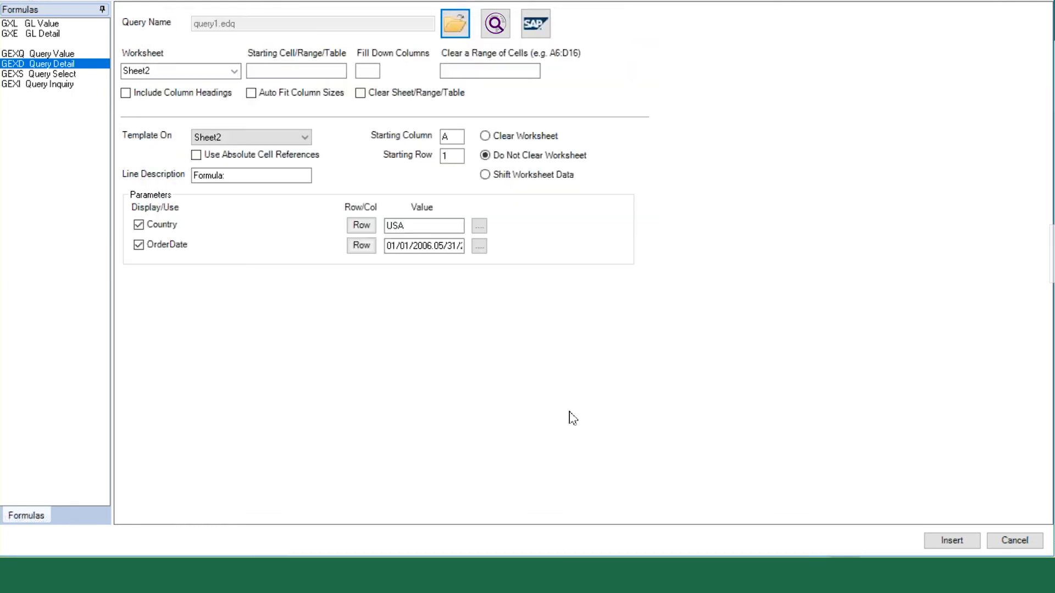
Set the starting cell to A10, include column headings, insert the template on Sheet2, and generate its detail rows
{"action": "left_click", "coordinate": [318, 71]}
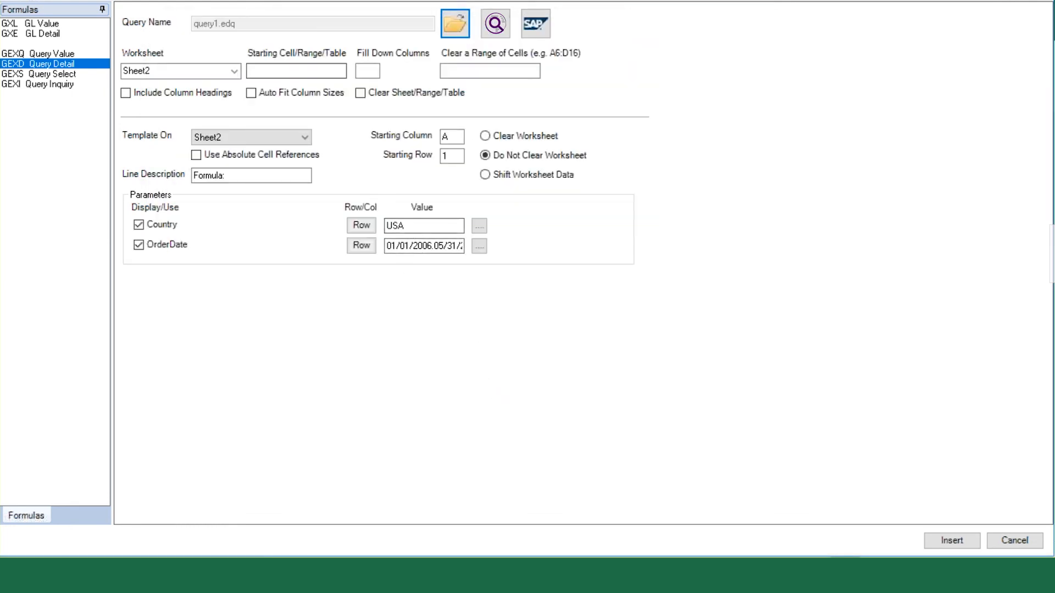
{"action": "type", "text": "A10"}
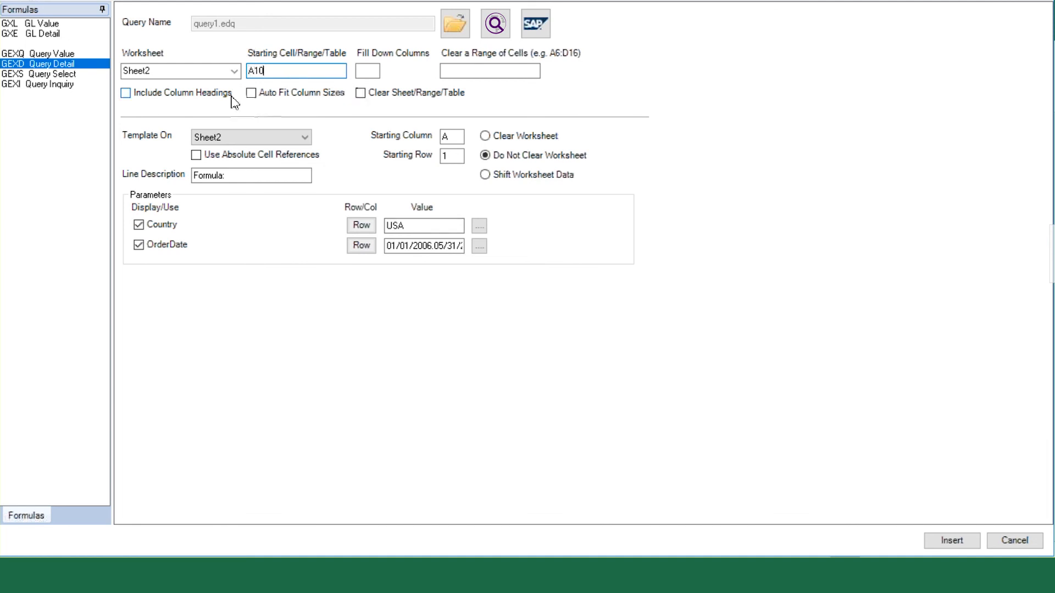
{"action": "left_click", "coordinate": [125, 93]}
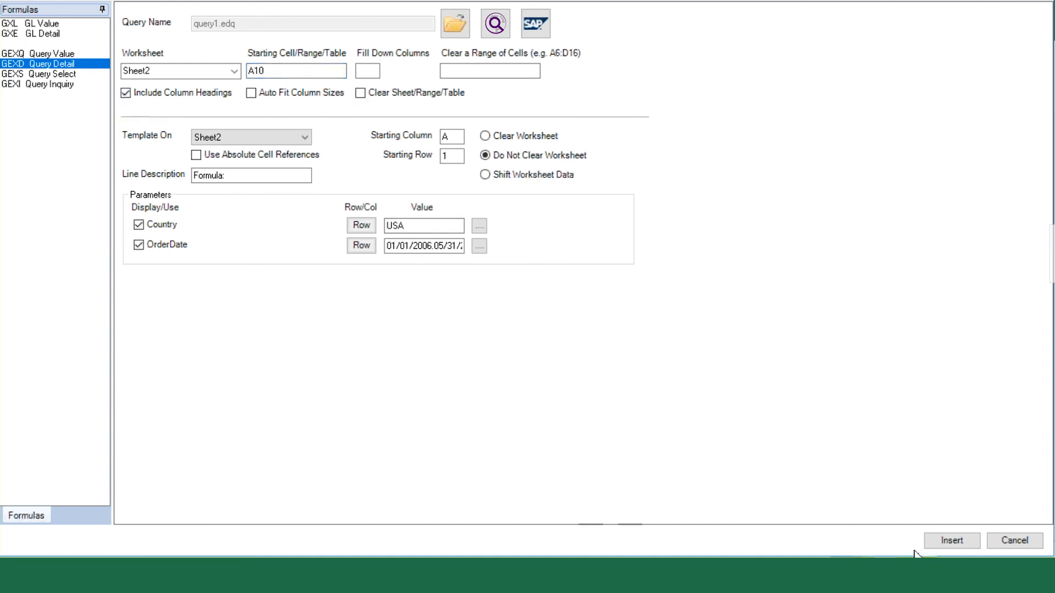
{"action": "left_click", "coordinate": [945, 540]}
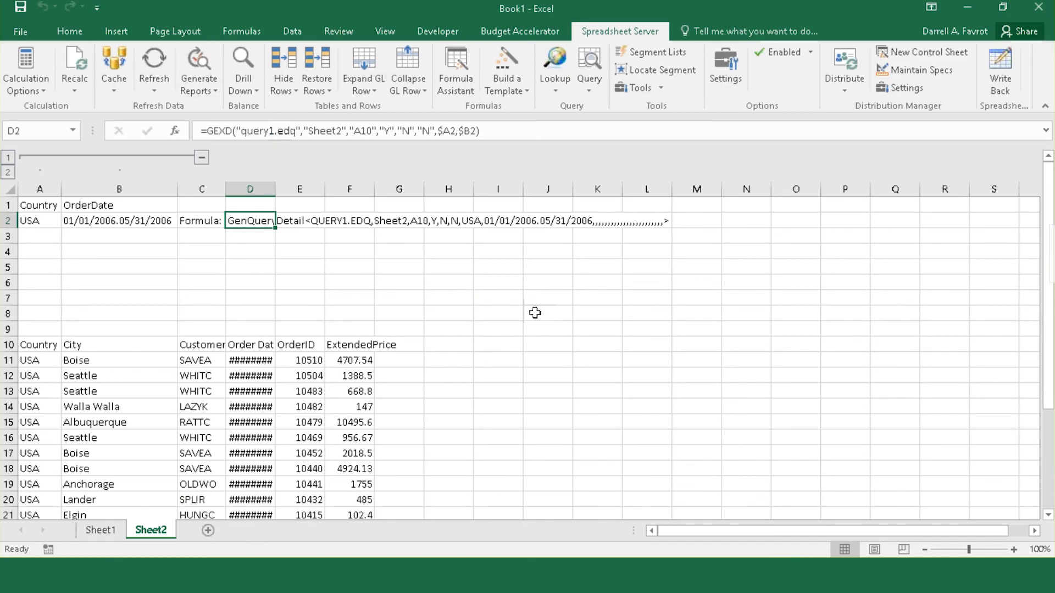
Convert the query detail range A10:F28 on Sheet2 into a table with headers
{"action": "left_click_drag", "start_coordinate": [38, 345], "coordinate": [352, 476]}
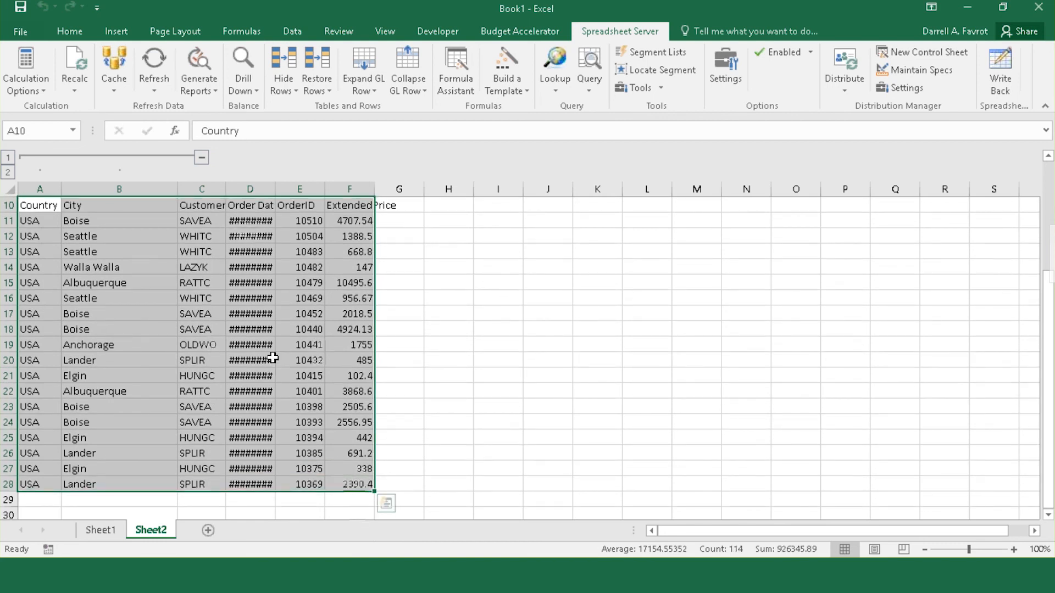
{"action": "left_click", "coordinate": [124, 33]}
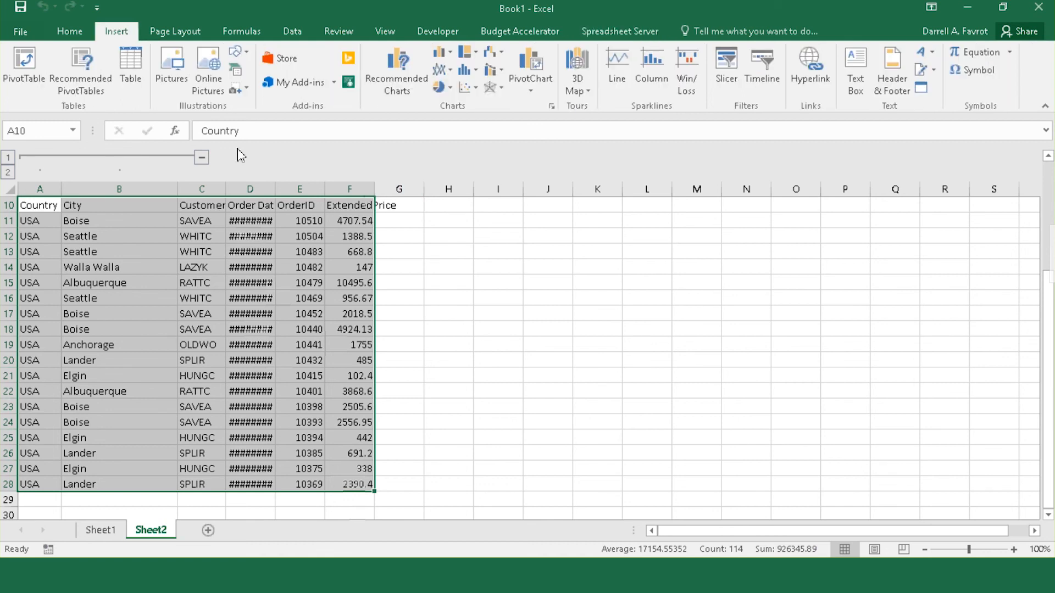
{"action": "left_click", "coordinate": [136, 72]}
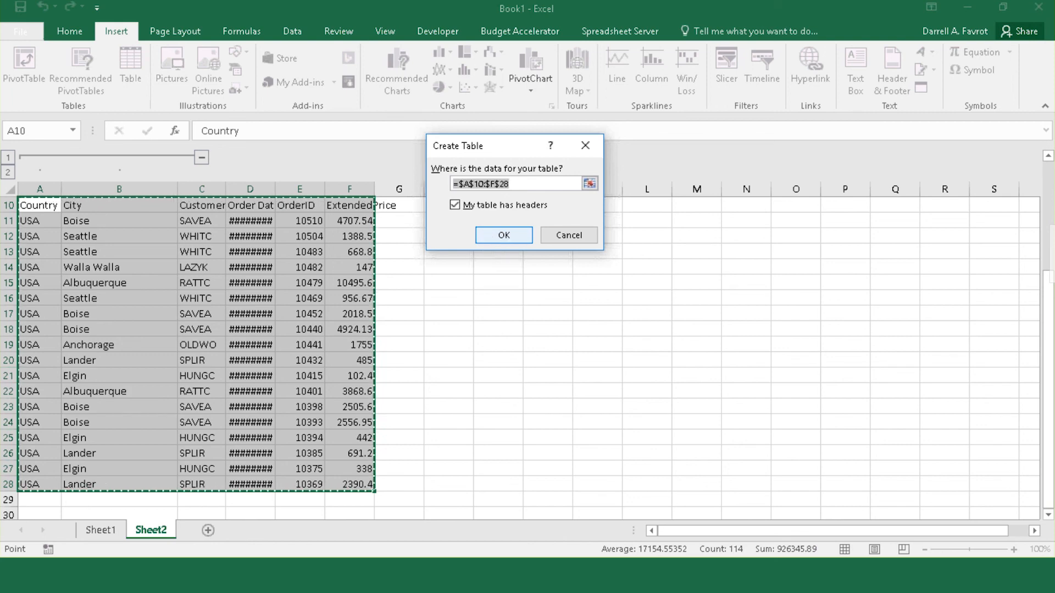
{"action": "left_click", "coordinate": [504, 235]}
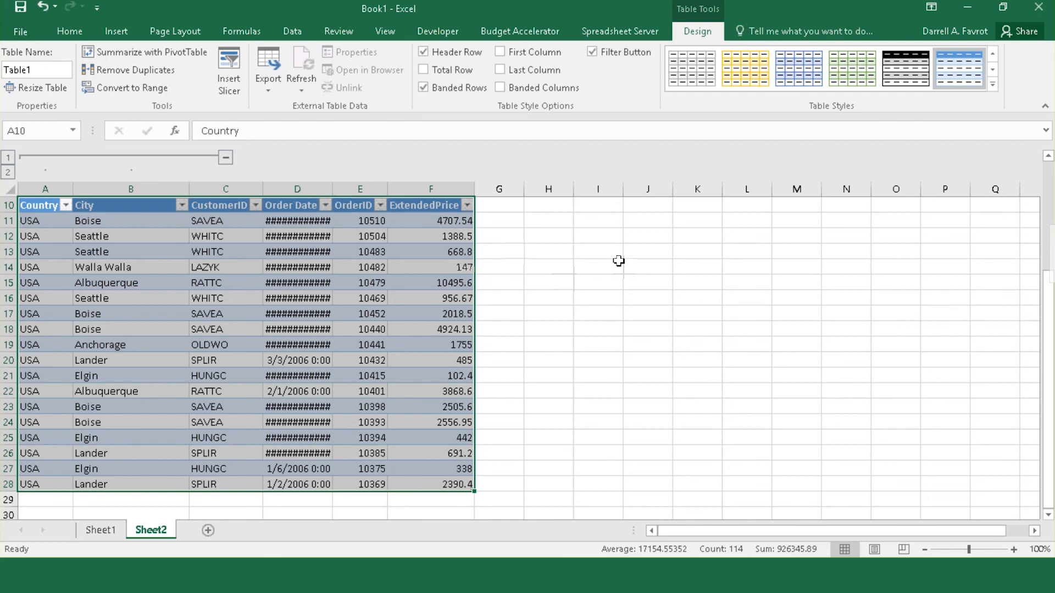
Move the "Formula:" label and its GEXD formula from C2:D2 to J1:K1
{"action": "scroll", "coordinate": [684, 281], "scroll_direction": "up", "scroll_amount": 3}
{"action": "left_click_drag", "start_coordinate": [313, 220], "coordinate": [342, 220]}
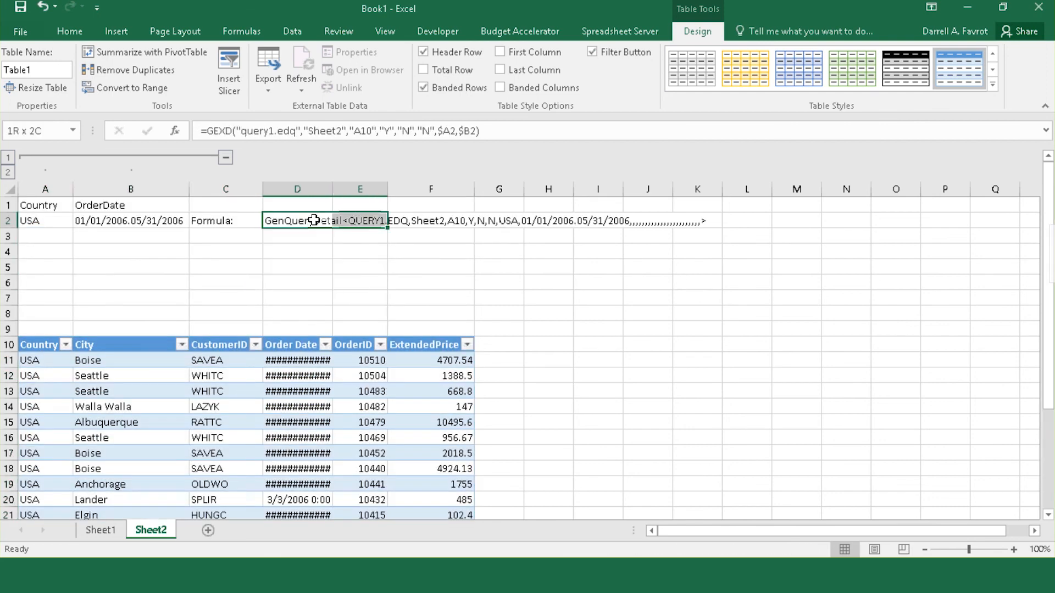
{"action": "left_click_drag", "start_coordinate": [239, 221], "coordinate": [712, 198]}
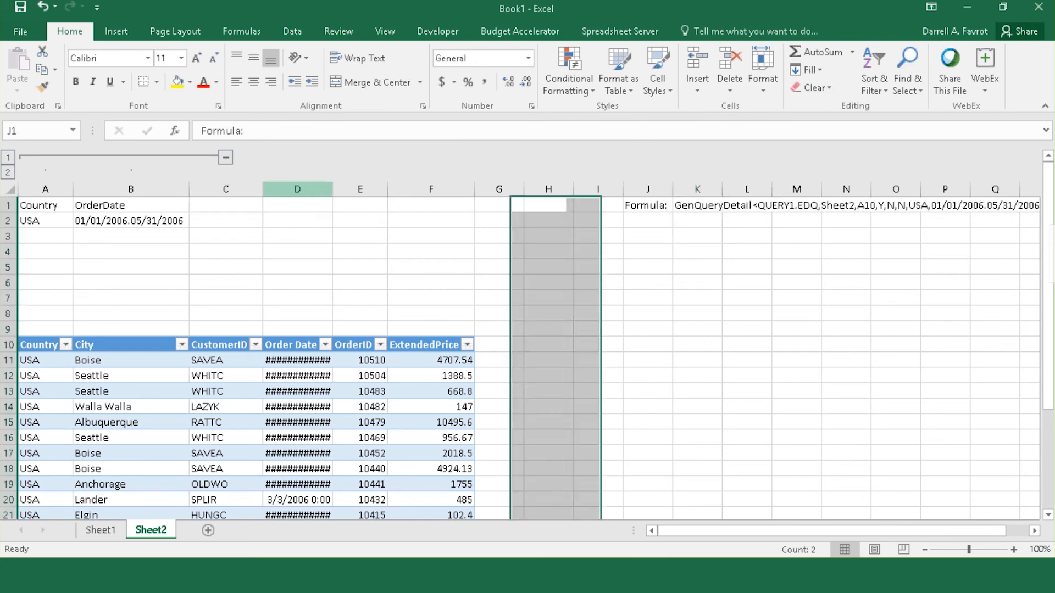
Format the Order Date column D as Short Date
{"action": "left_click", "coordinate": [298, 188]}
{"action": "left_click", "coordinate": [528, 58]}
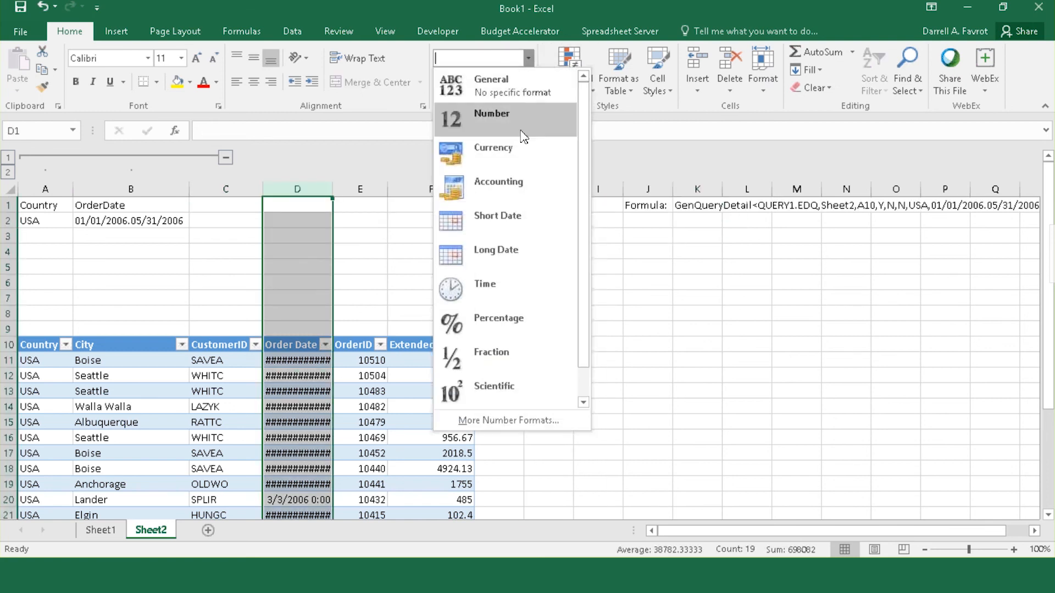
{"action": "left_click", "coordinate": [516, 235]}
{"action": "left_click", "coordinate": [632, 401]}
{"action": "scroll", "coordinate": [601, 345], "scroll_direction": "down", "scroll_amount": 2}
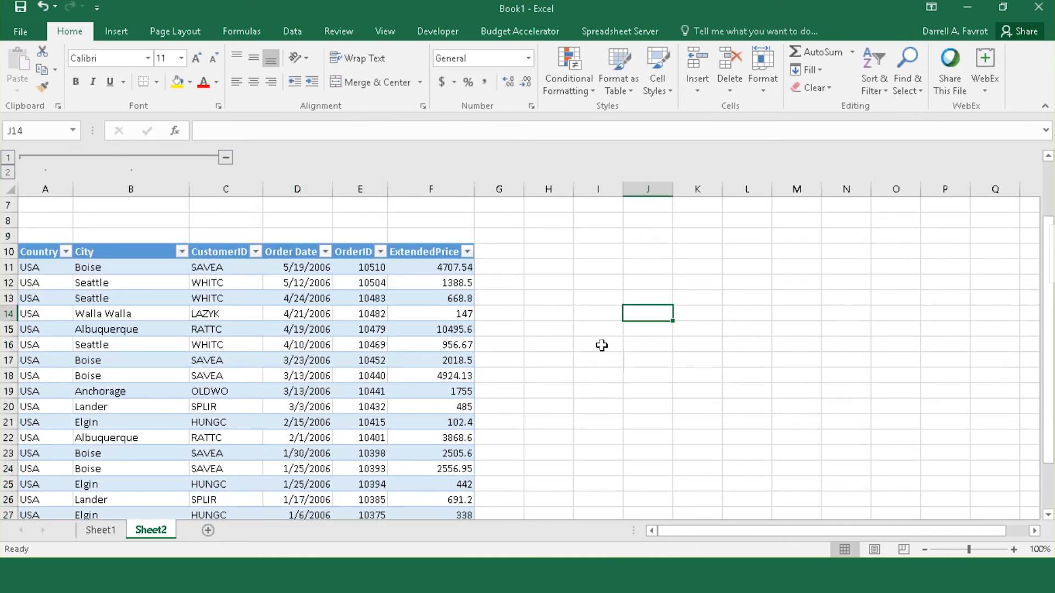
Apply the comma number style to the ExtendedPrice column F
{"action": "left_click", "coordinate": [446, 189]}
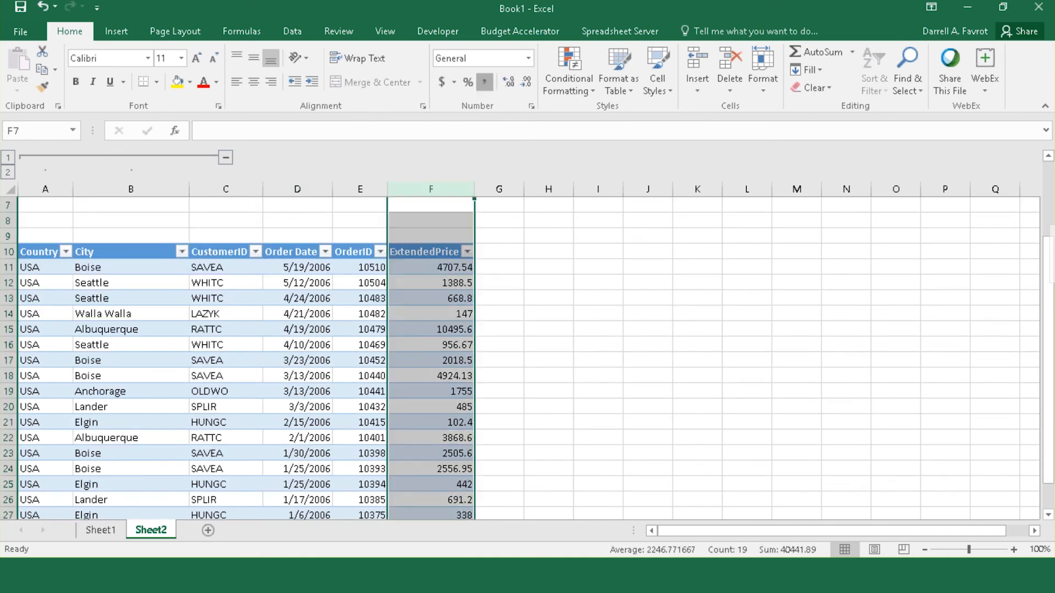
{"action": "left_click", "coordinate": [484, 82]}
{"action": "scroll", "coordinate": [532, 299], "scroll_direction": "up", "scroll_amount": 2}
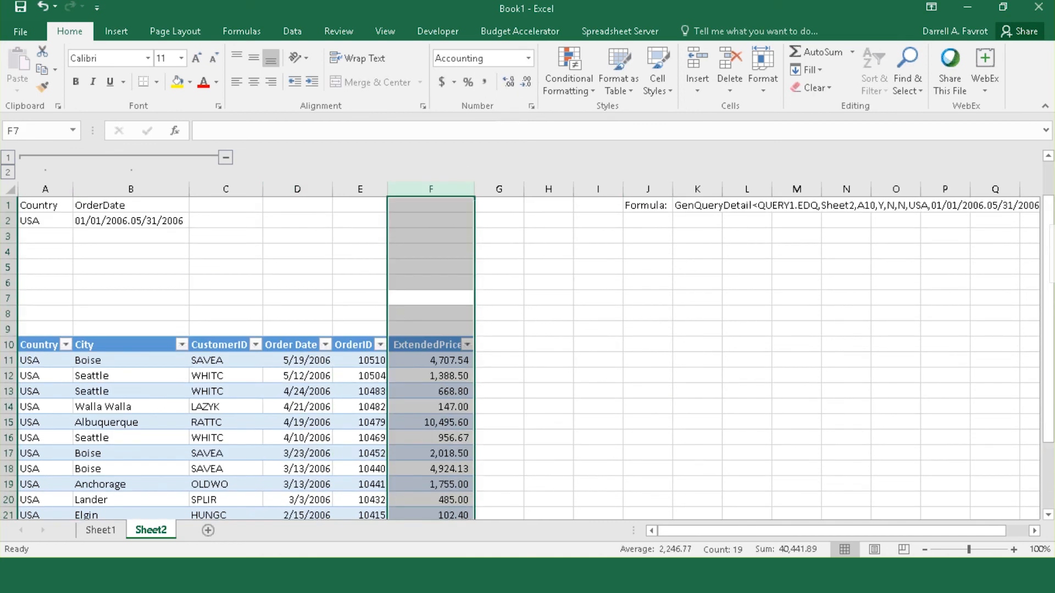
Check the GEXD formula in K1 and look up the name of the order detail table in its design properties
{"action": "left_click", "coordinate": [698, 208]}
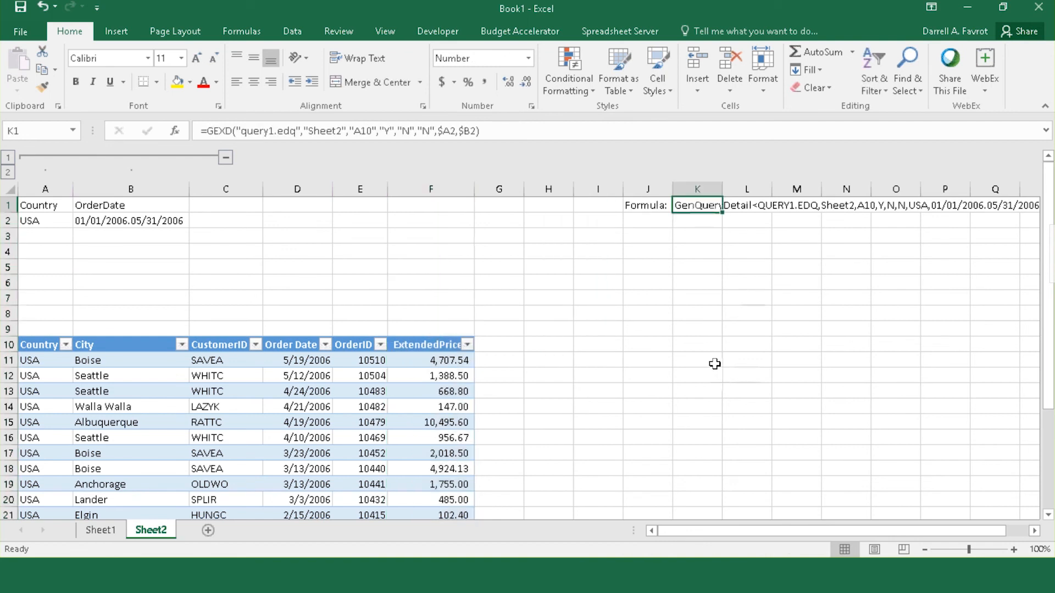
{"action": "left_click", "coordinate": [273, 409]}
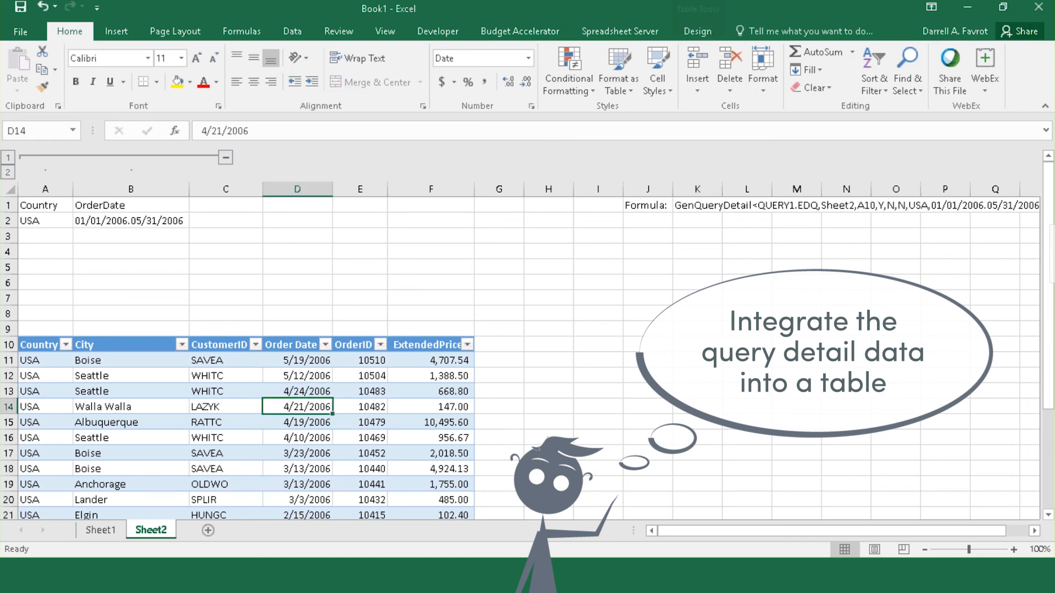
{"action": "left_click", "coordinate": [710, 33]}
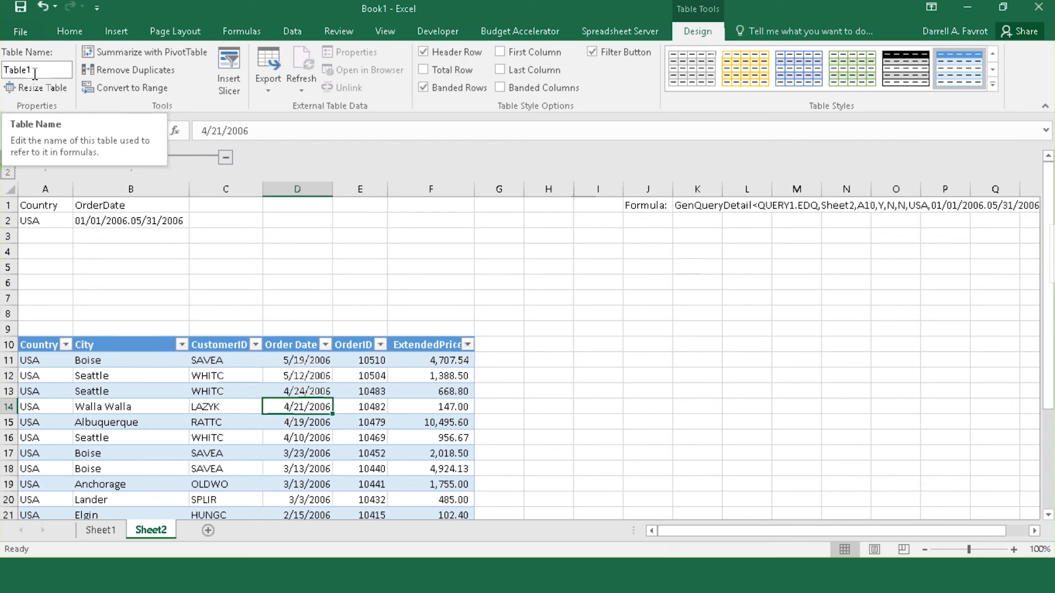
{"action": "left_click", "coordinate": [666, 329]}
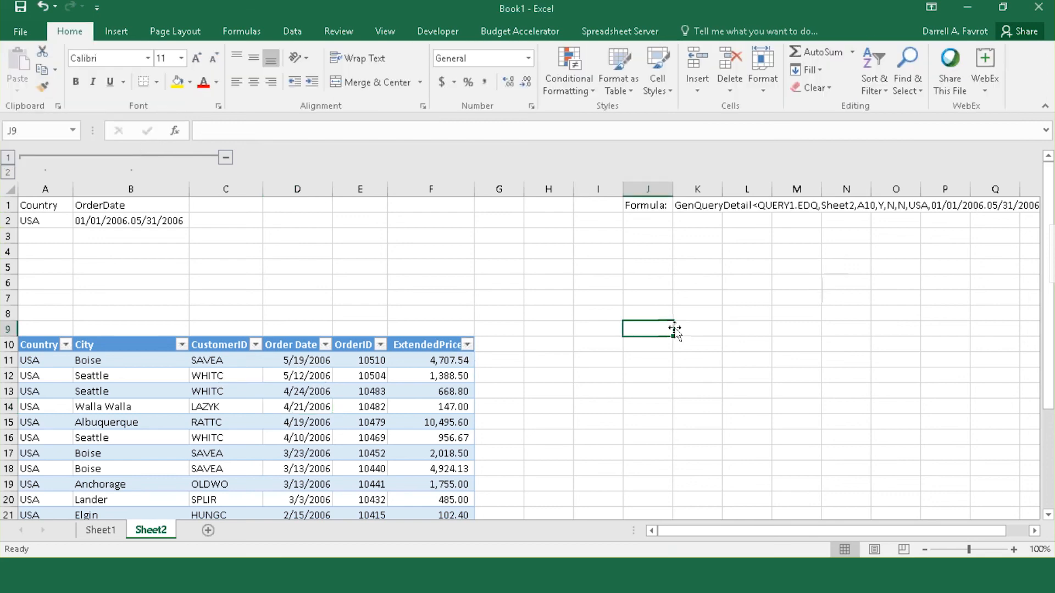
Edit the GEXD formula in K1 to output to TABLE1 and clear the sheet/range/table
{"action": "left_click", "coordinate": [695, 207]}
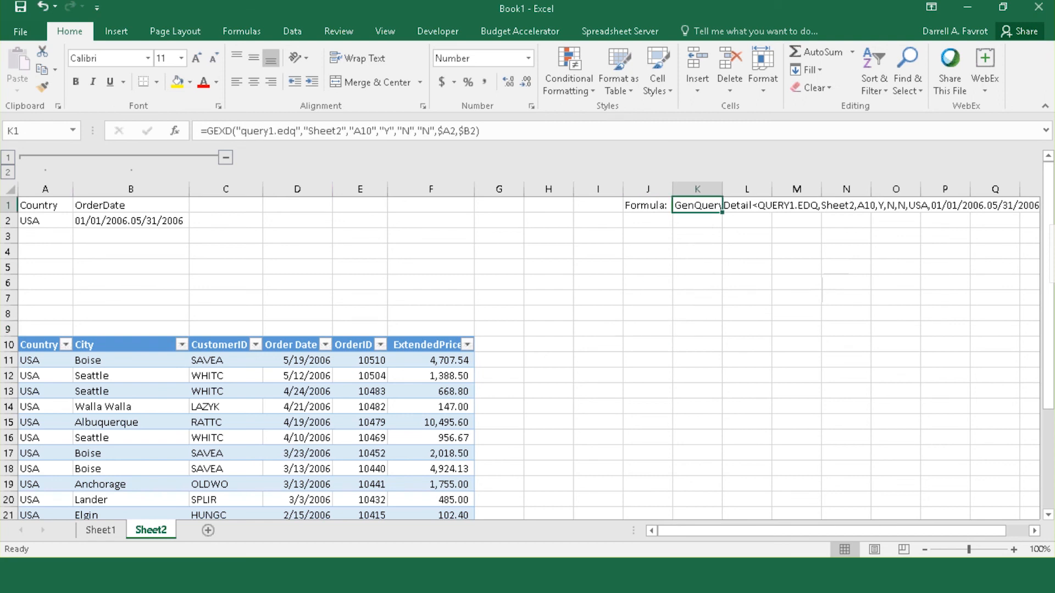
{"action": "left_click", "coordinate": [635, 31]}
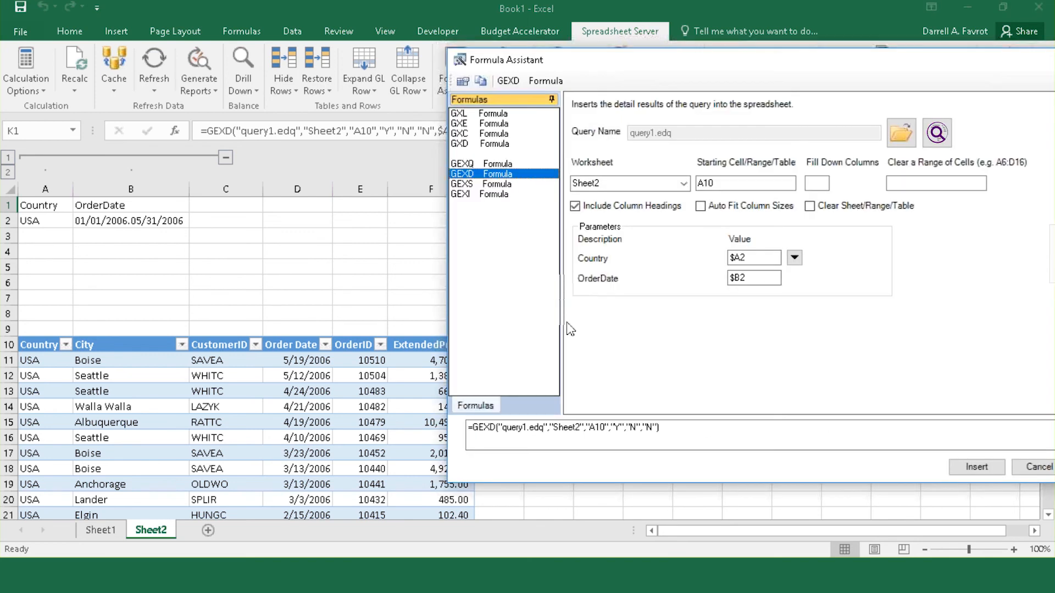
{"action": "left_click", "coordinate": [769, 183]}
{"action": "left_click_drag", "start_coordinate": [724, 184], "coordinate": [650, 165]}
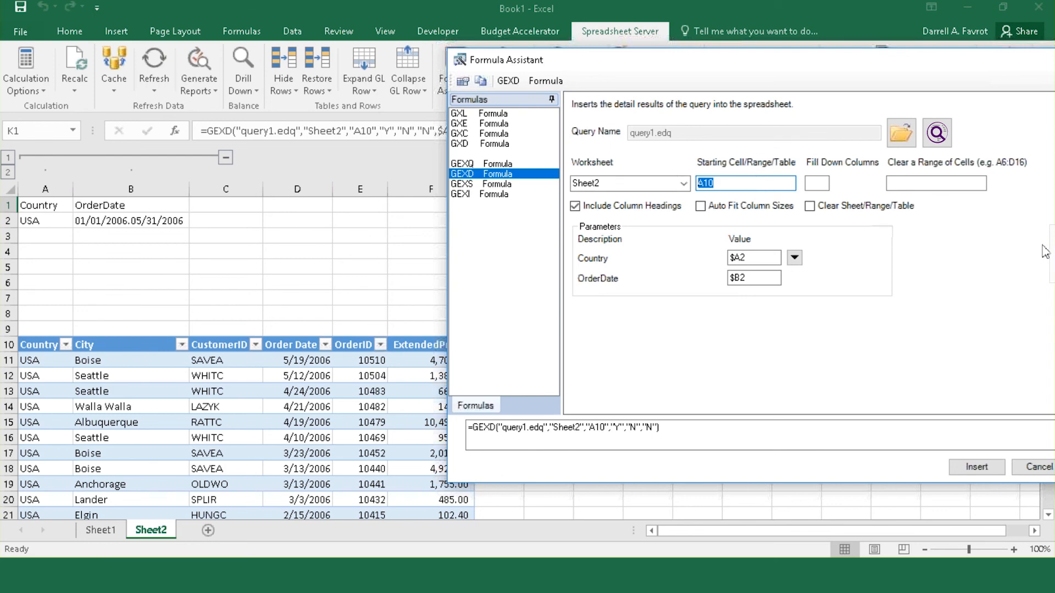
{"action": "type", "text": "TABABL"}
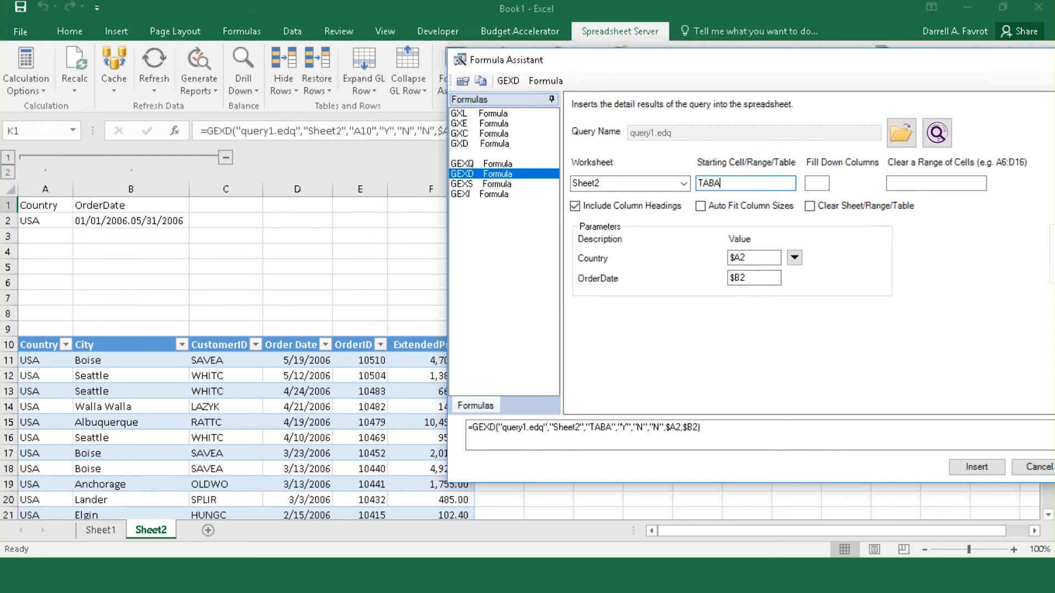
{"action": "key", "text": "BackSpace"}
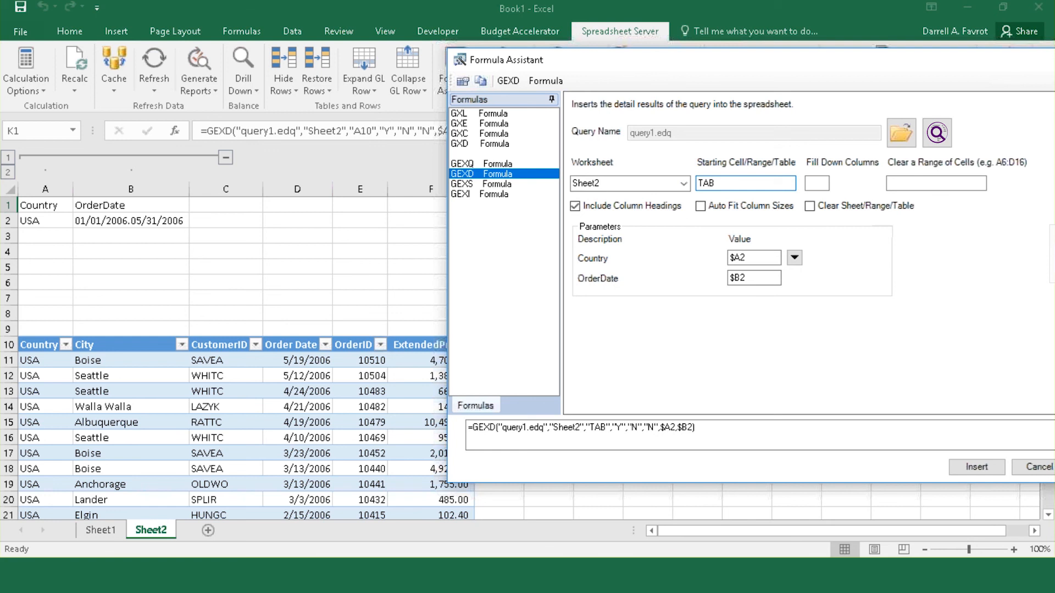
{"action": "type", "text": "LE1"}
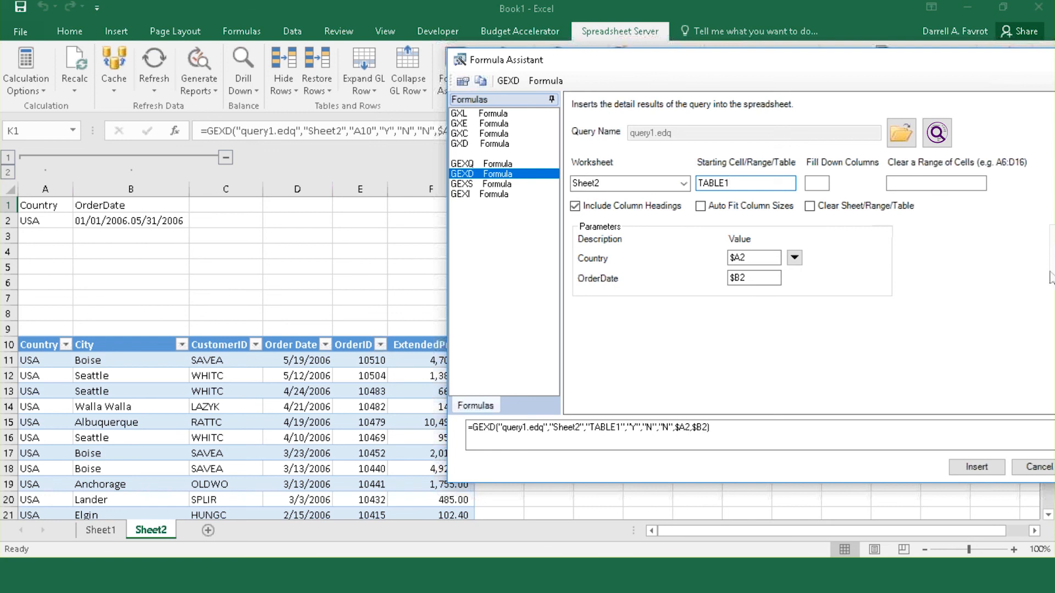
{"action": "left_click", "coordinate": [810, 210]}
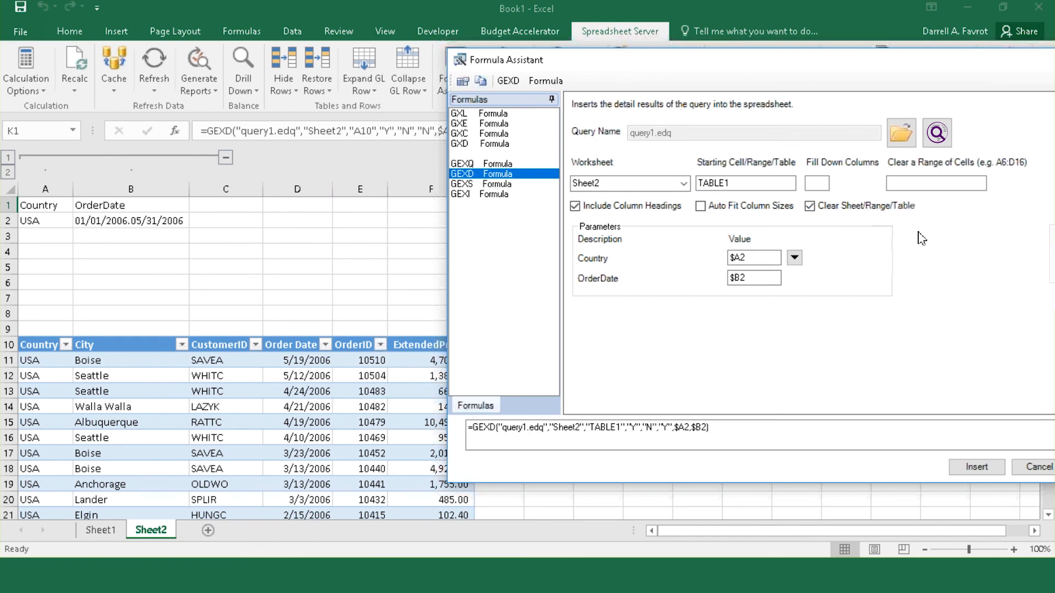
{"action": "left_click", "coordinate": [976, 466]}
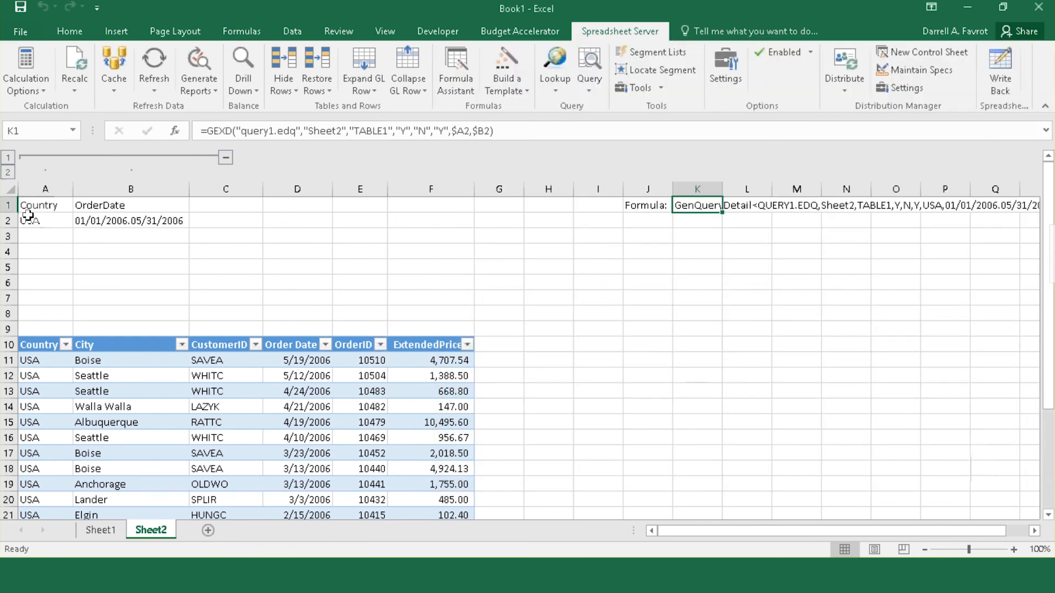
Set the OrderDate parameter in B2 to * to include all dates
{"action": "left_click", "coordinate": [110, 219]}
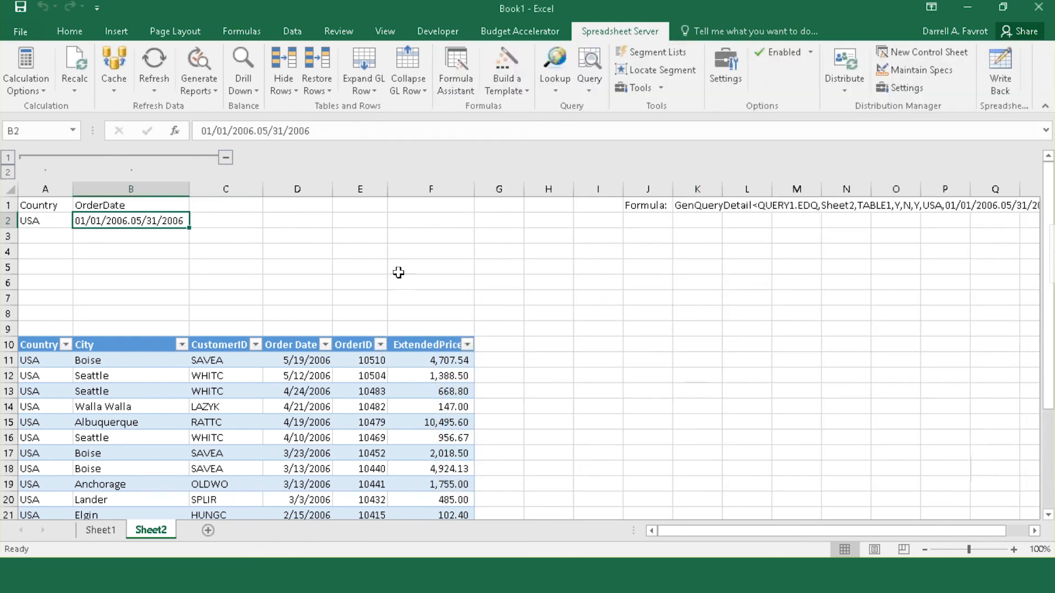
{"action": "key", "text": "Delete"}
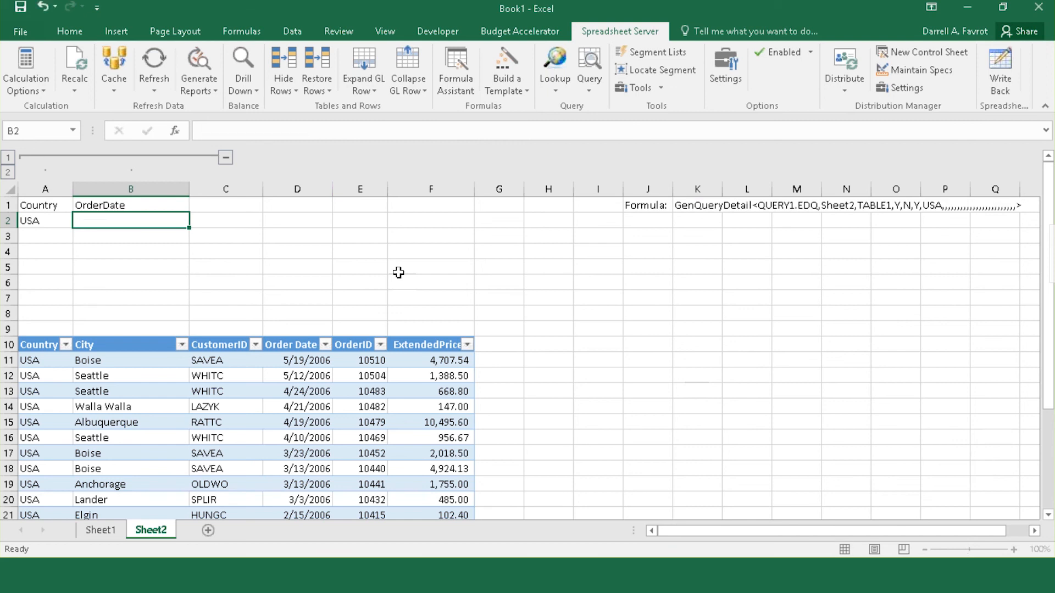
{"action": "type", "text": "*"}
{"action": "key", "text": "Return"}
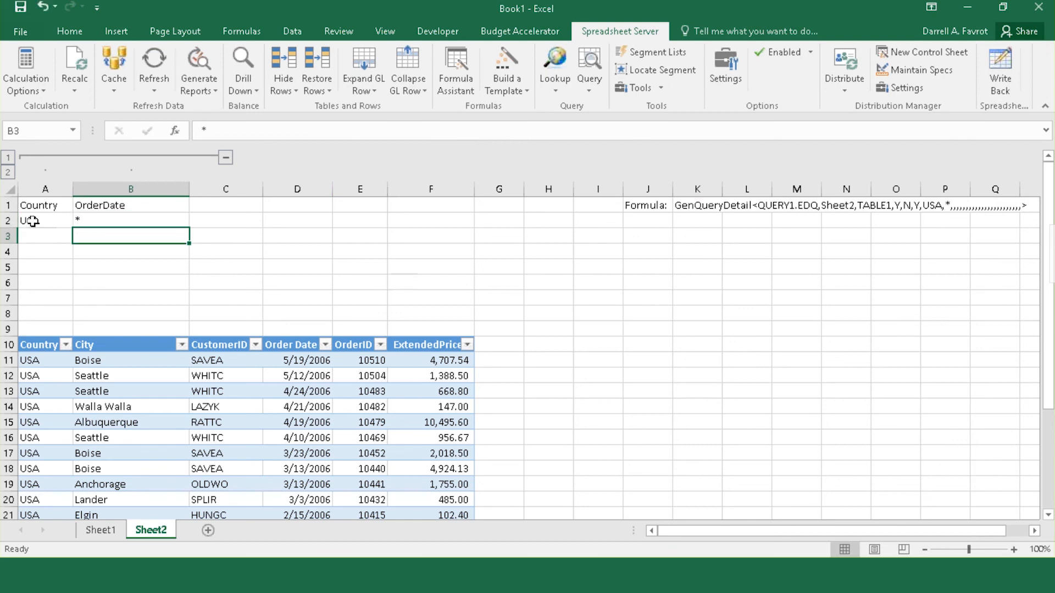
{"action": "left_click", "coordinate": [33, 221]}
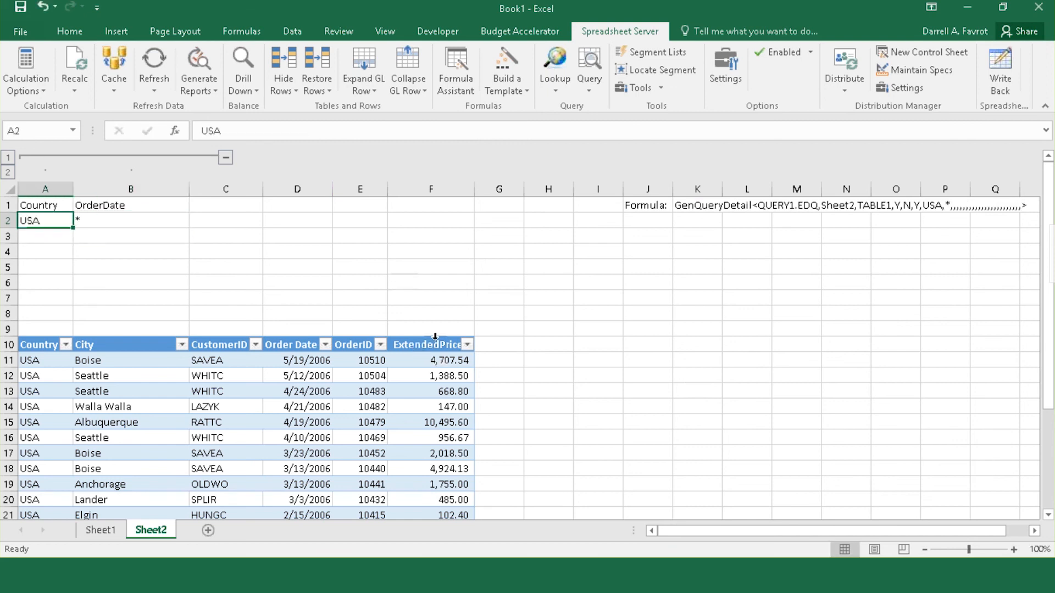
Generate the GEXD detail report from the formula in K1
{"action": "left_click", "coordinate": [677, 207]}
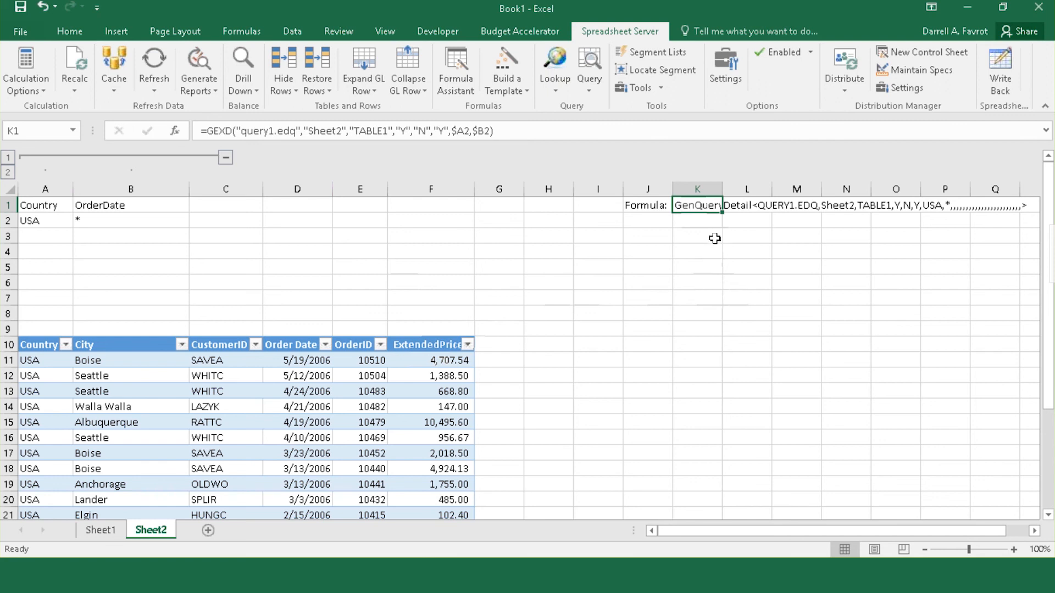
{"action": "right_click", "coordinate": [705, 206]}
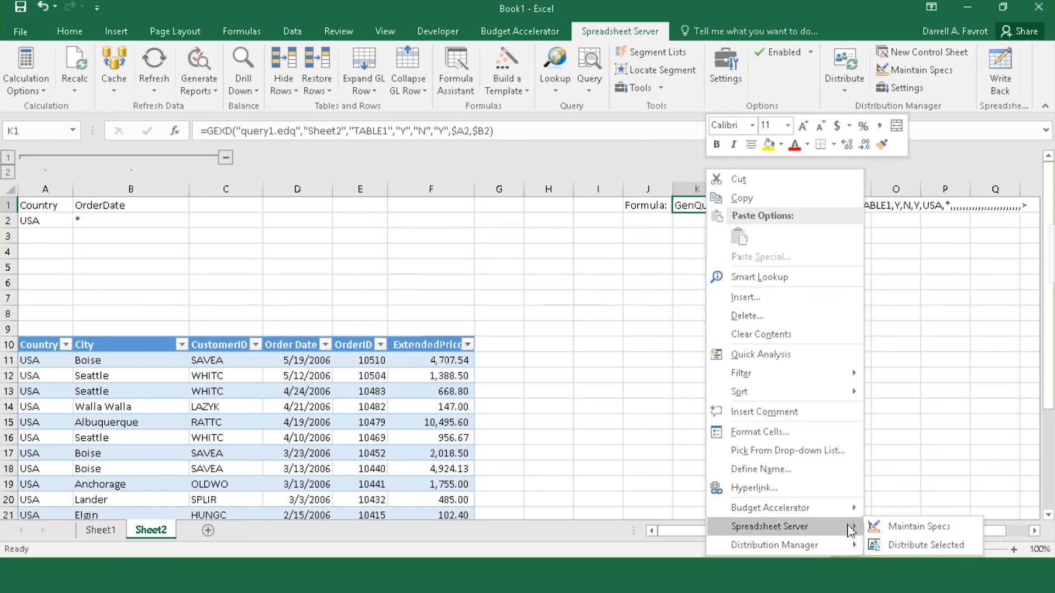
{"action": "mouse_move", "coordinate": [769, 528]}
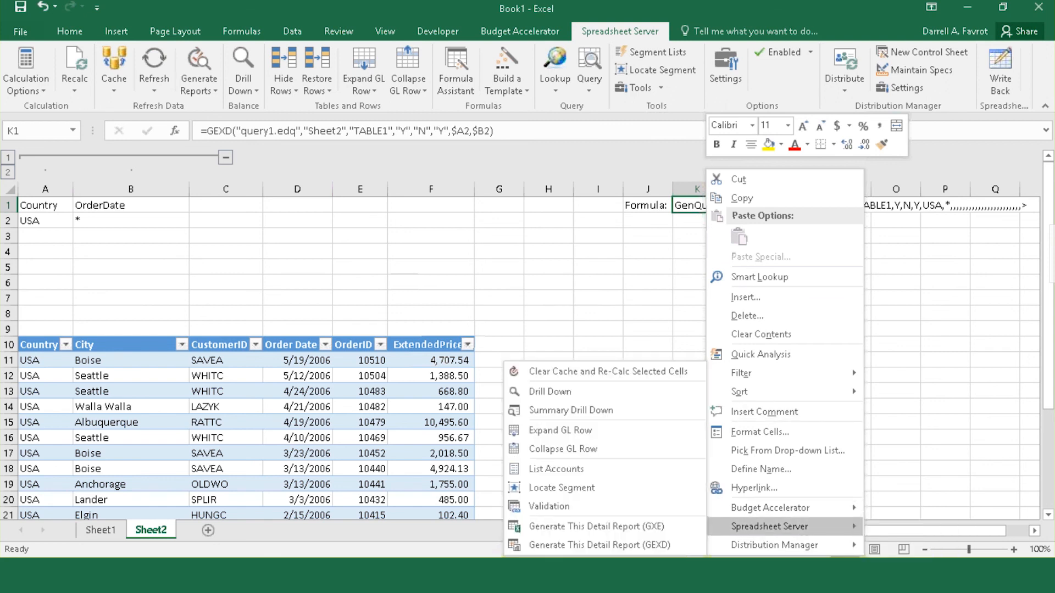
{"action": "left_click", "coordinate": [679, 543]}
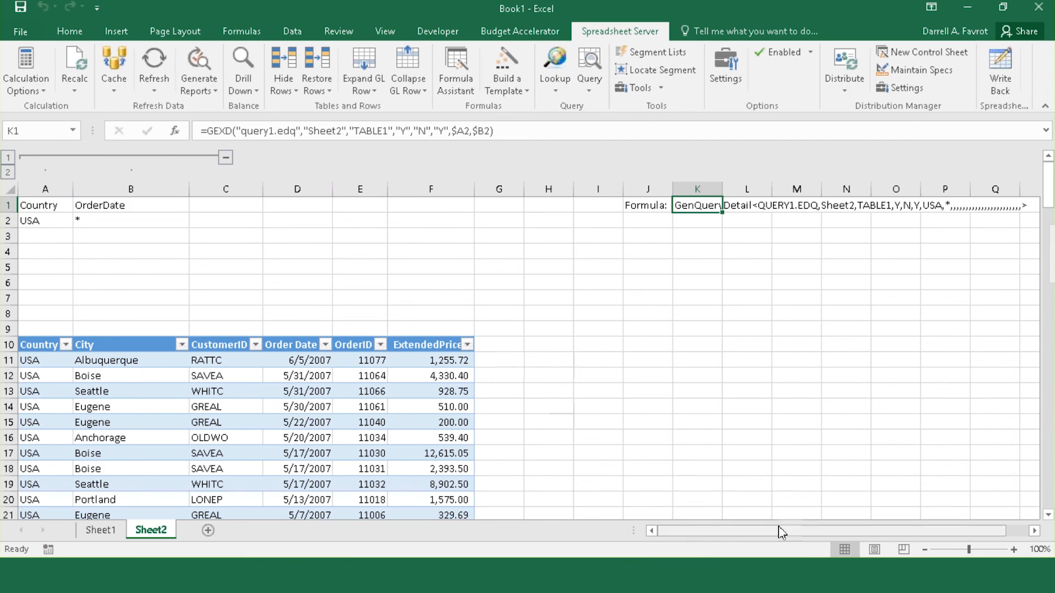
Add a total row at the end of the order detail table on Sheet2
{"action": "scroll", "coordinate": [563, 384], "scroll_direction": "down", "scroll_amount": 3}
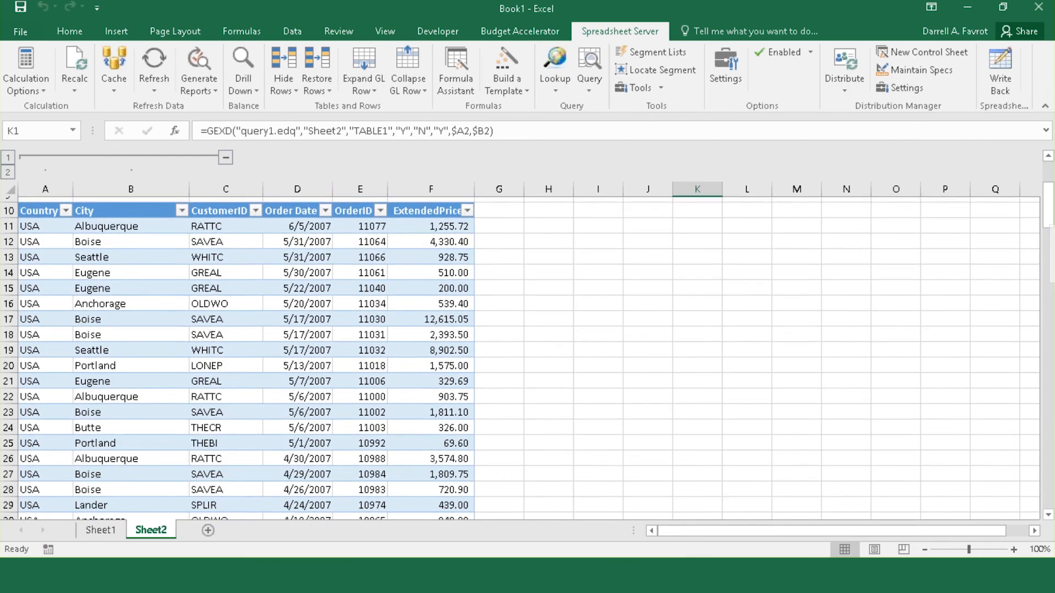
{"action": "scroll", "coordinate": [555, 401], "scroll_direction": "down", "scroll_amount": 9}
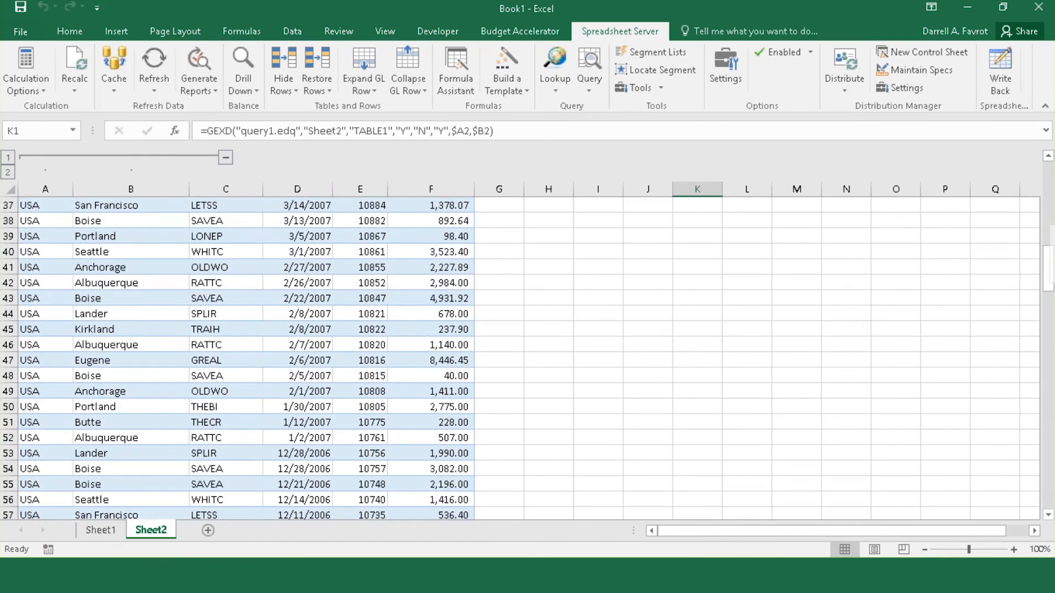
{"action": "scroll", "coordinate": [556, 401], "scroll_direction": "down", "scroll_amount": 12}
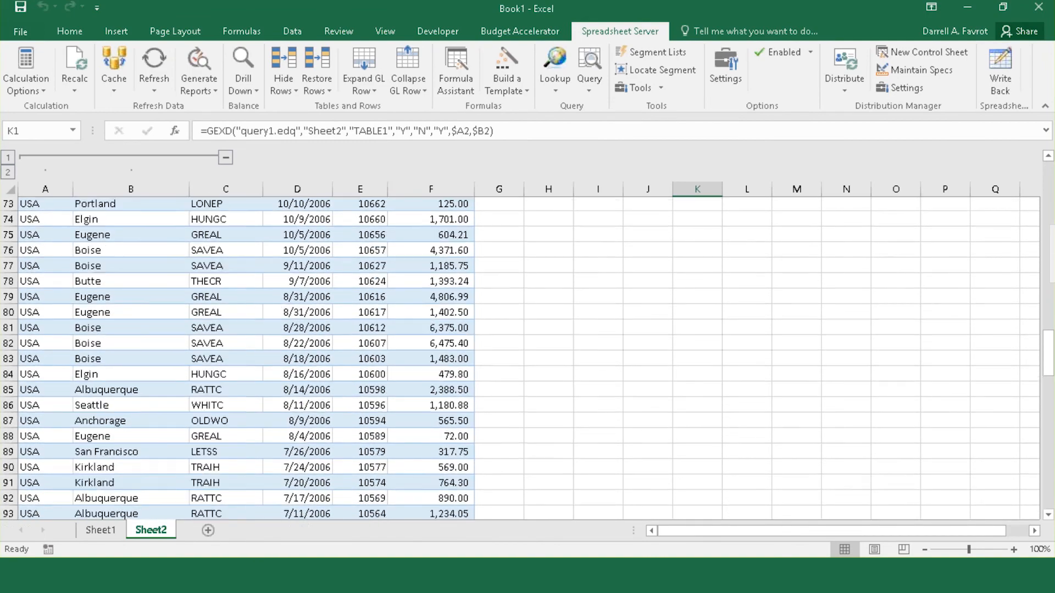
{"action": "scroll", "coordinate": [411, 383], "scroll_direction": "down", "scroll_amount": 15}
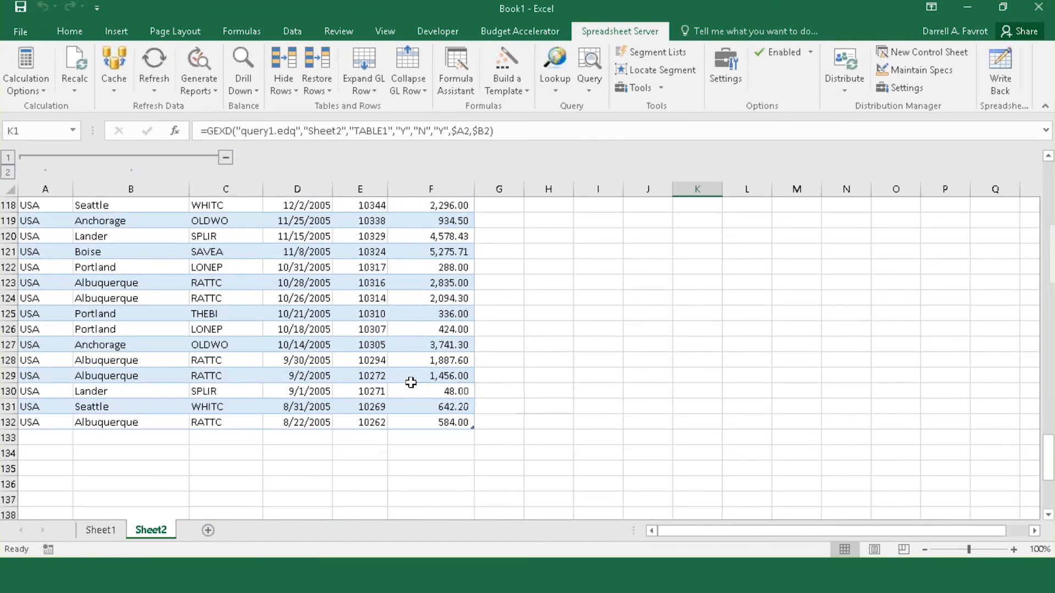
{"action": "left_click", "coordinate": [411, 382]}
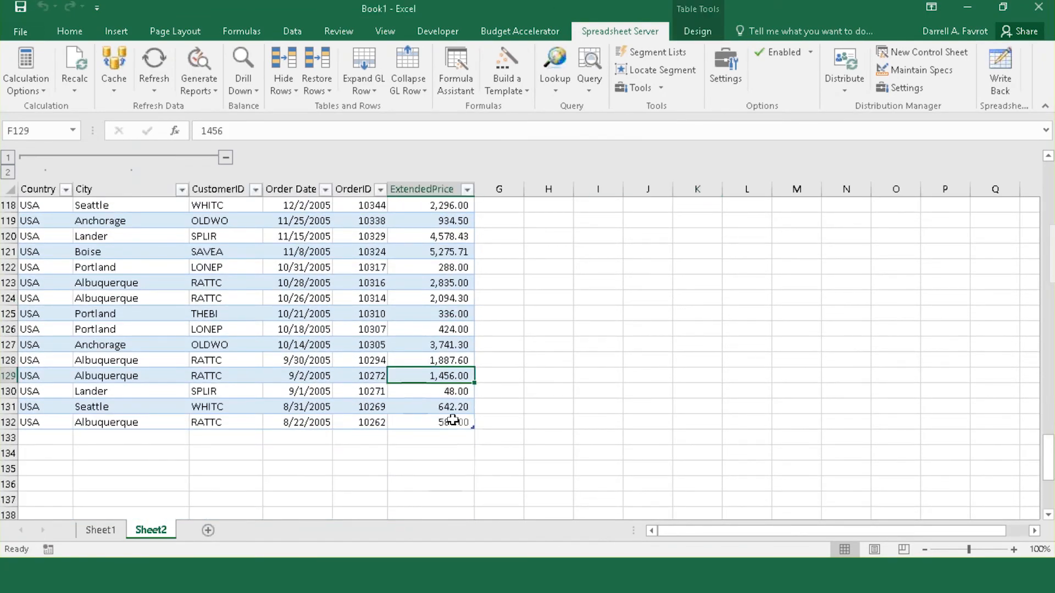
{"action": "left_click", "coordinate": [696, 31]}
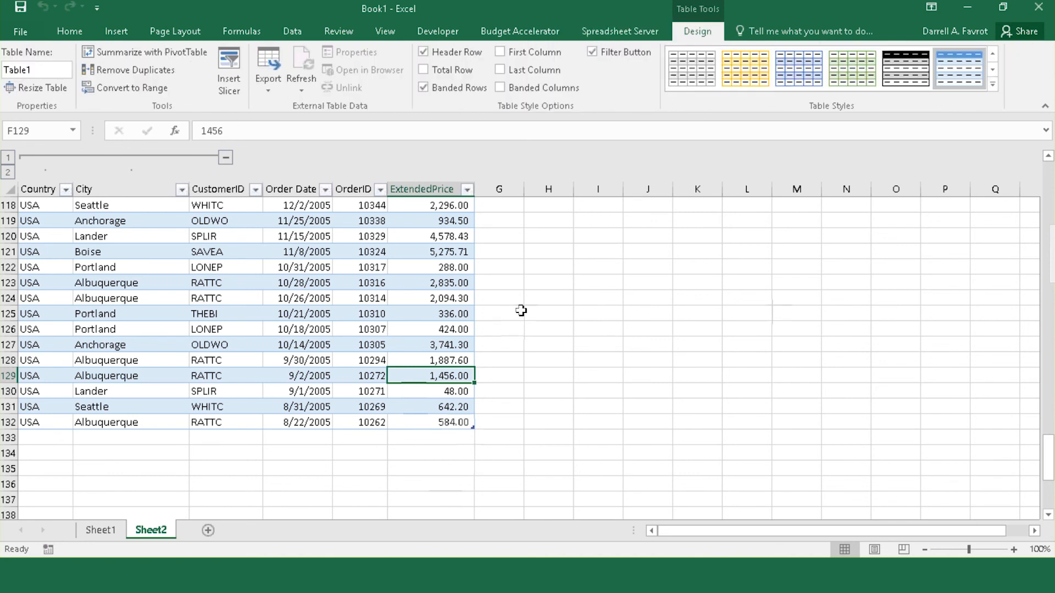
{"action": "left_click", "coordinate": [424, 70]}
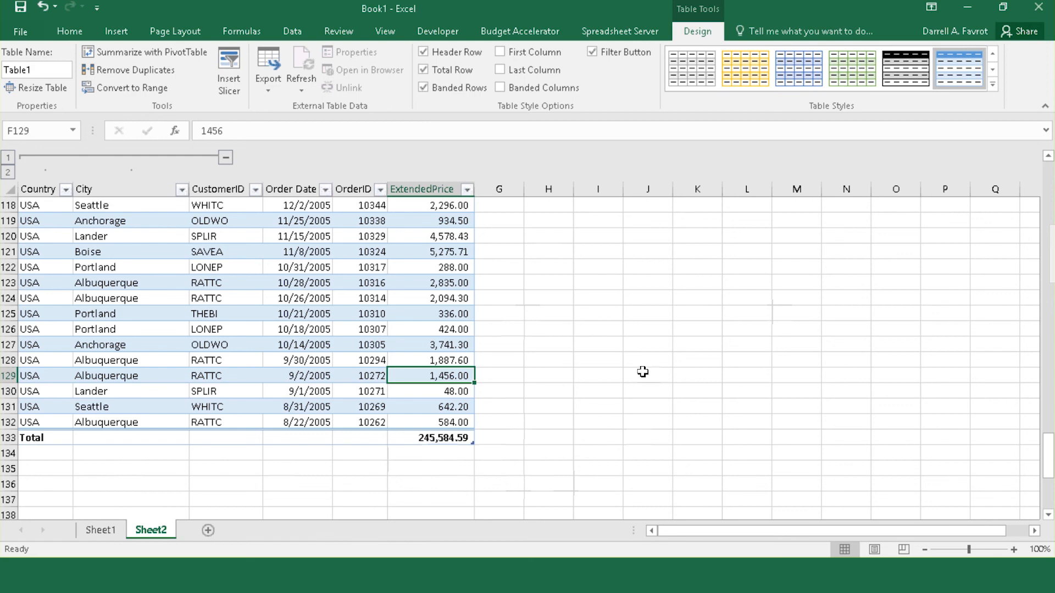
Filter the order detail table's CustomerID column to show only GREAL
{"action": "scroll", "coordinate": [640, 370], "scroll_direction": "up", "scroll_amount": 20}
{"action": "scroll", "coordinate": [637, 367], "scroll_direction": "up", "scroll_amount": 17}
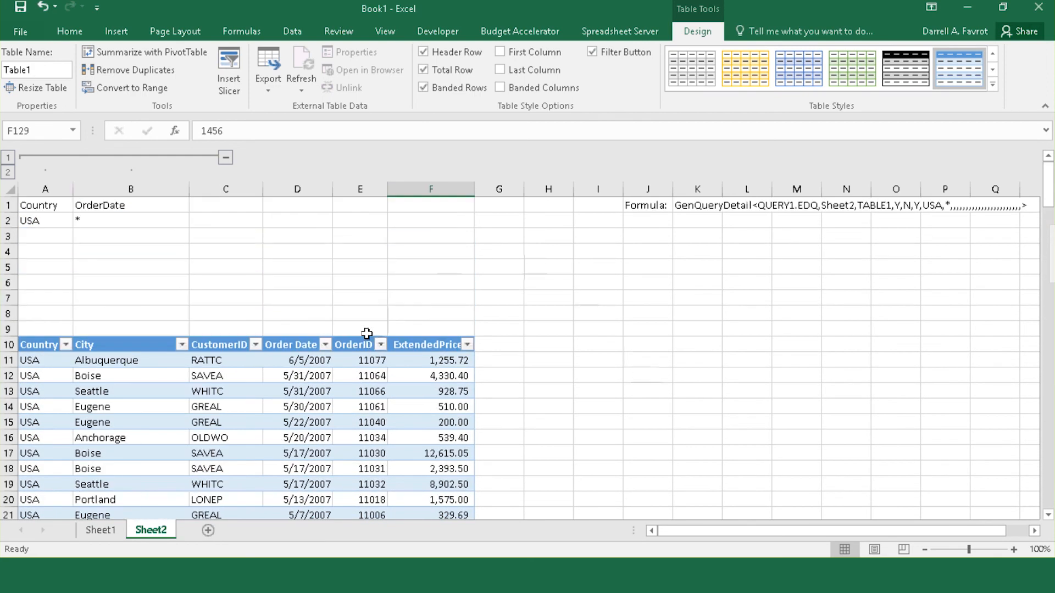
{"action": "left_click", "coordinate": [326, 345]}
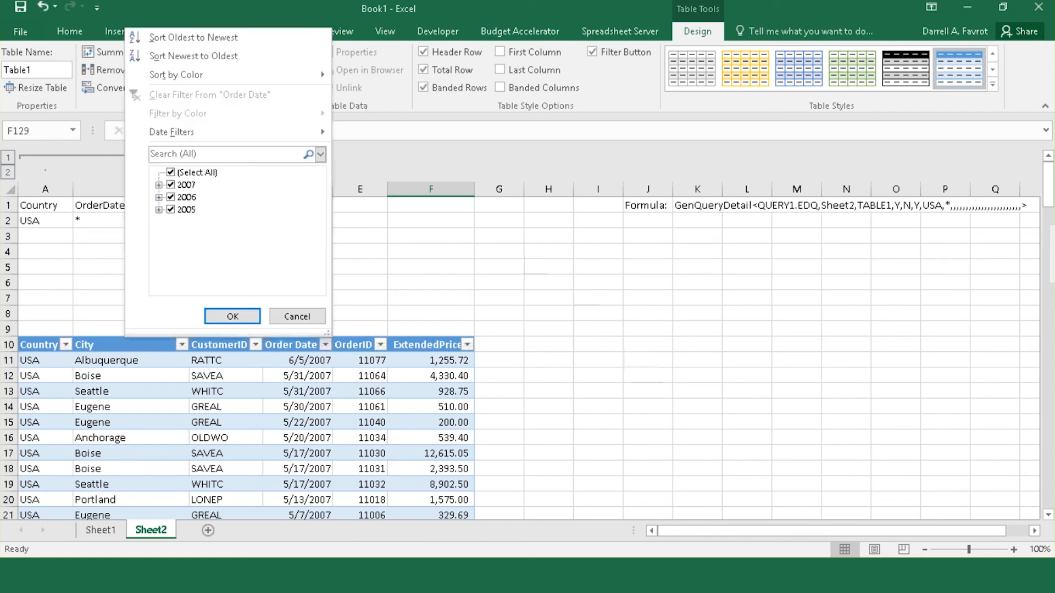
{"action": "left_click", "coordinate": [297, 316]}
{"action": "left_click", "coordinate": [255, 345]}
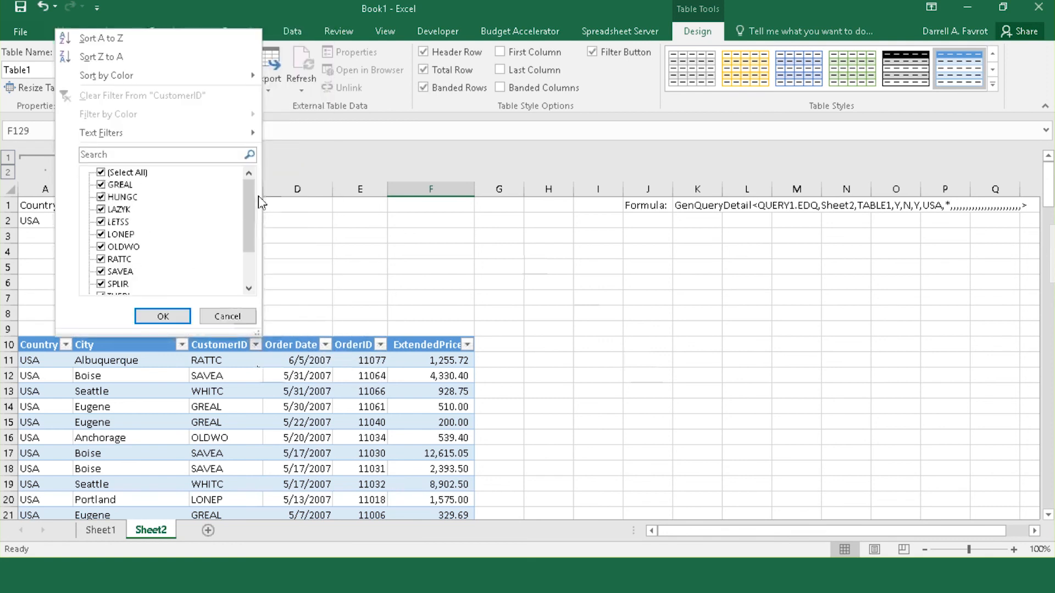
{"action": "left_click", "coordinate": [102, 173]}
{"action": "left_click", "coordinate": [101, 185]}
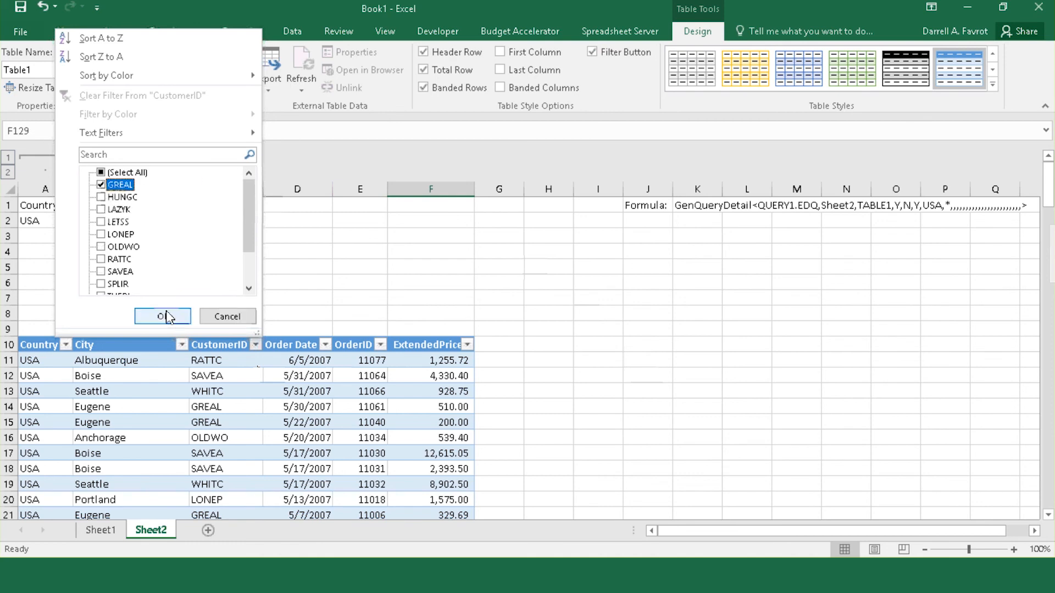
{"action": "left_click", "coordinate": [162, 316]}
{"action": "scroll", "coordinate": [624, 365], "scroll_direction": "down", "scroll_amount": 5}
{"action": "scroll", "coordinate": [624, 364], "scroll_direction": "up", "scroll_amount": 5}
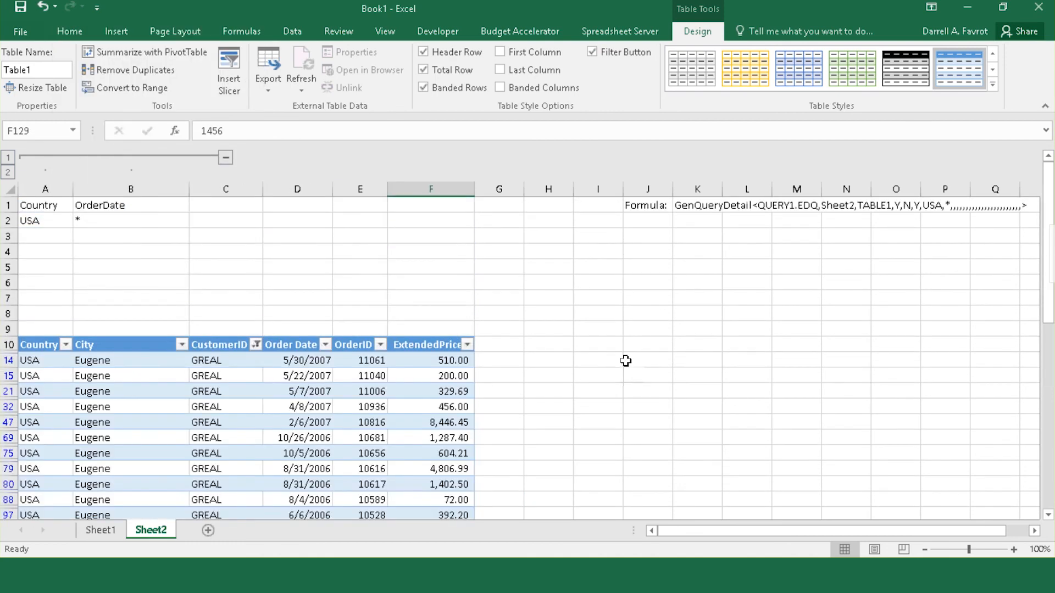
Remove the CustomerID filter by selecting all customers again
{"action": "left_click", "coordinate": [256, 345]}
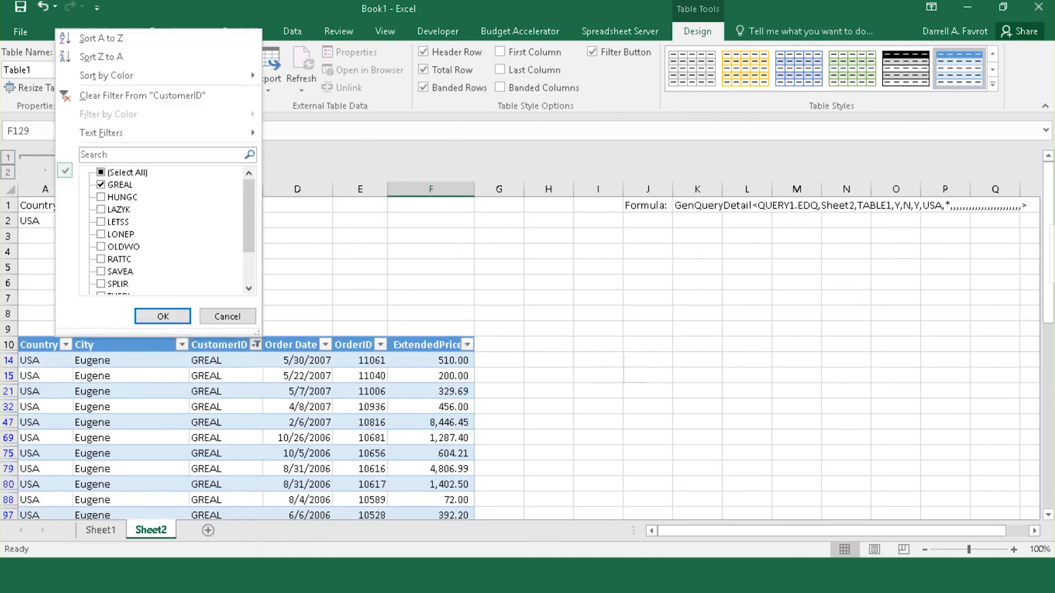
{"action": "left_click", "coordinate": [101, 172]}
{"action": "left_click", "coordinate": [162, 316]}
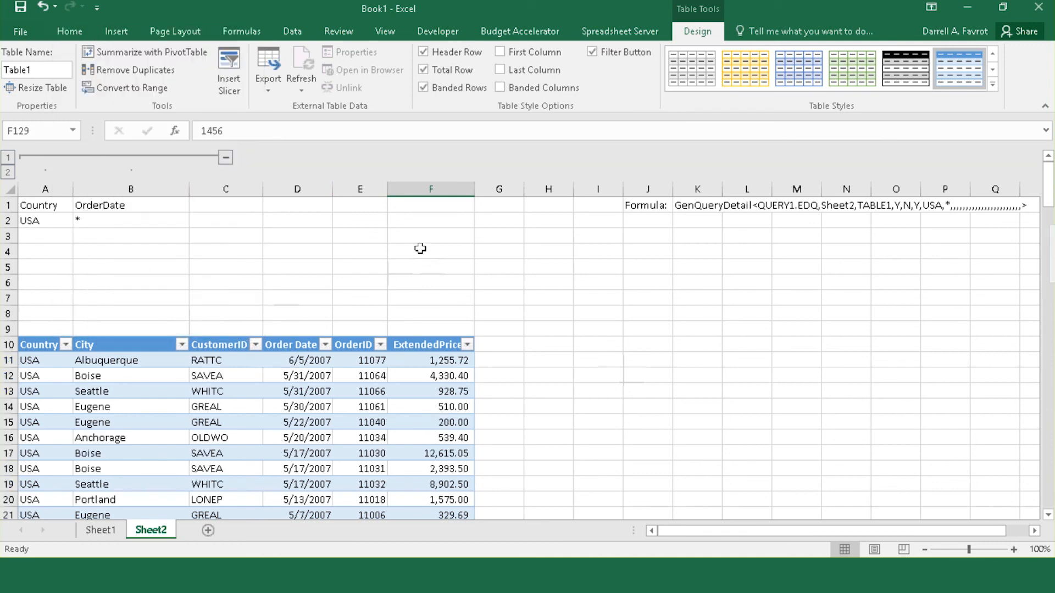
Compare the Sheet1 detail report and its Diff date column with the table-based report on Sheet2
{"action": "left_click", "coordinate": [106, 534]}
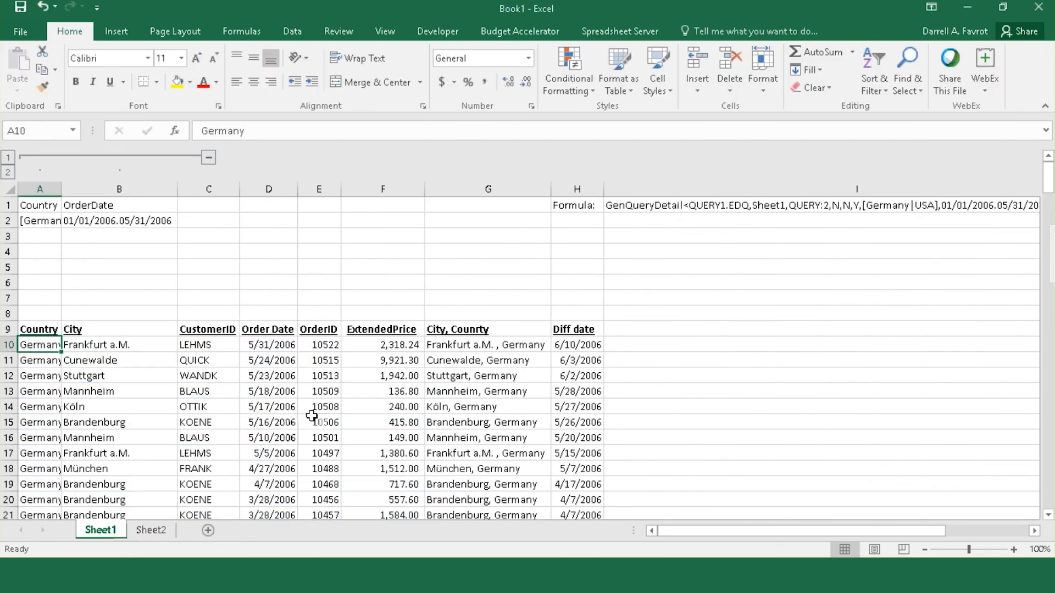
{"action": "left_click", "coordinate": [159, 534]}
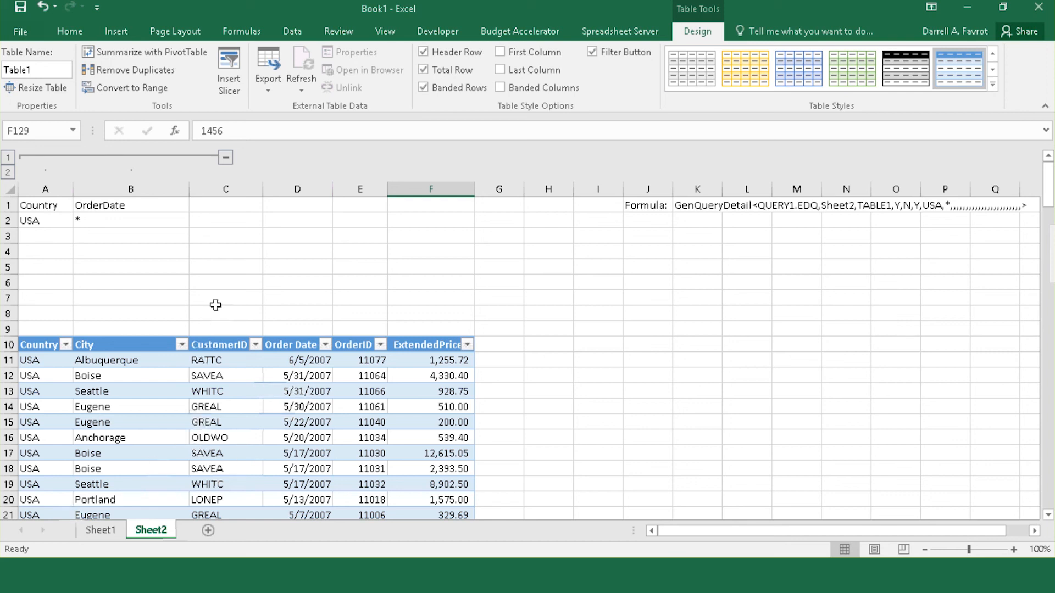
{"action": "left_click", "coordinate": [221, 283]}
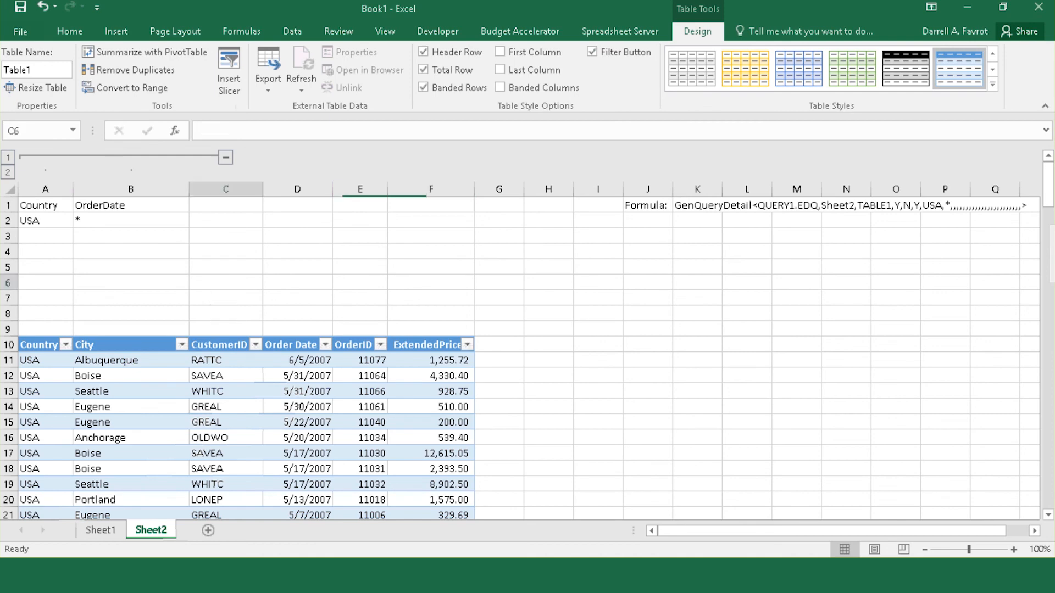
{"action": "left_click", "coordinate": [101, 530]}
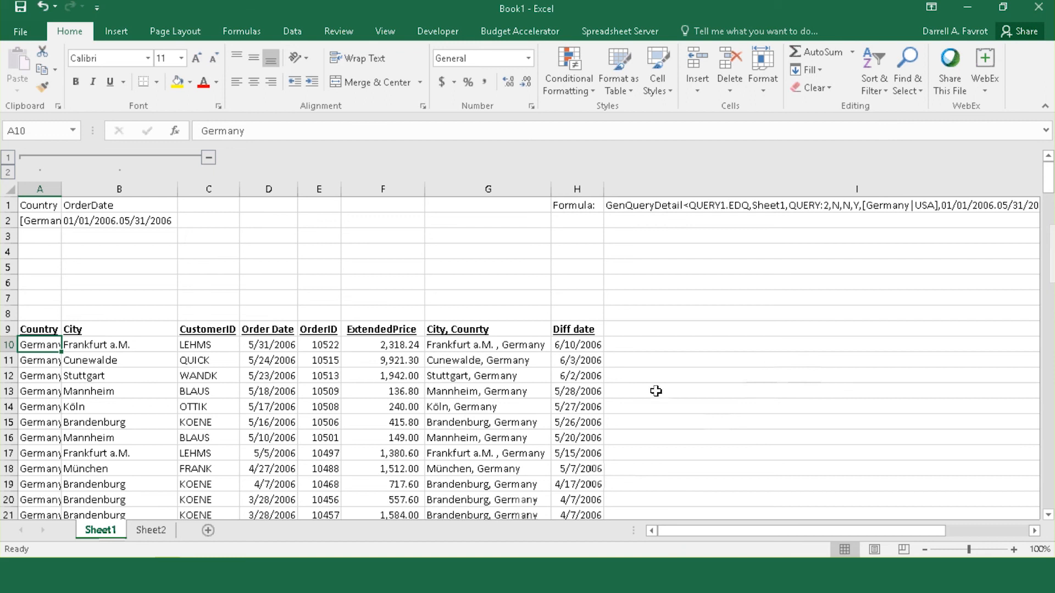
{"action": "left_click", "coordinate": [577, 187]}
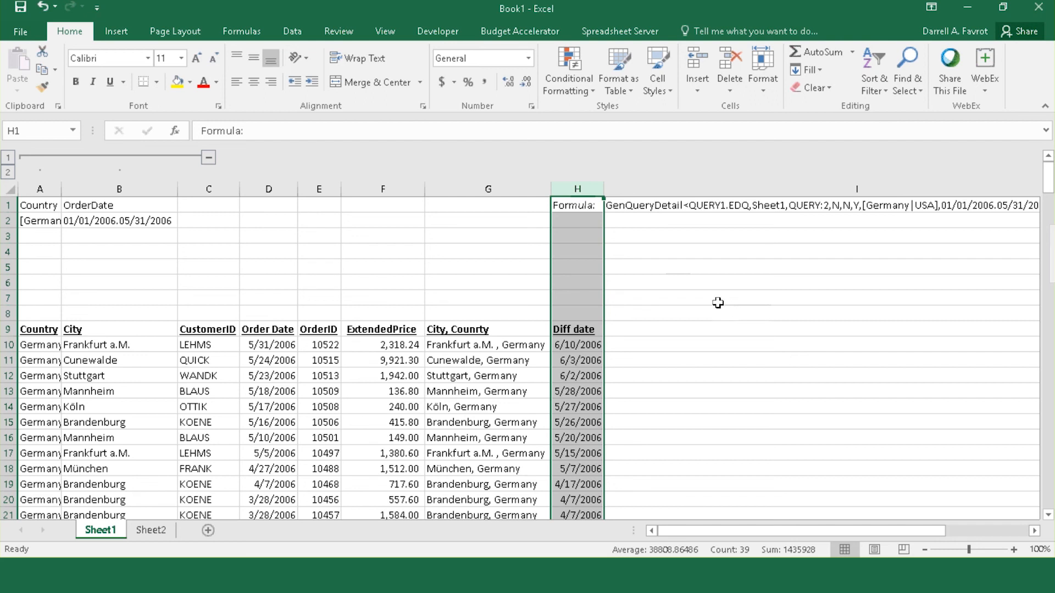
Examine Sheet1's query output columns A to F, the two added columns G and H, and the Diff date formula
{"action": "left_click", "coordinate": [40, 187]}
{"action": "left_click_drag", "start_coordinate": [40, 188], "coordinate": [371, 188]}
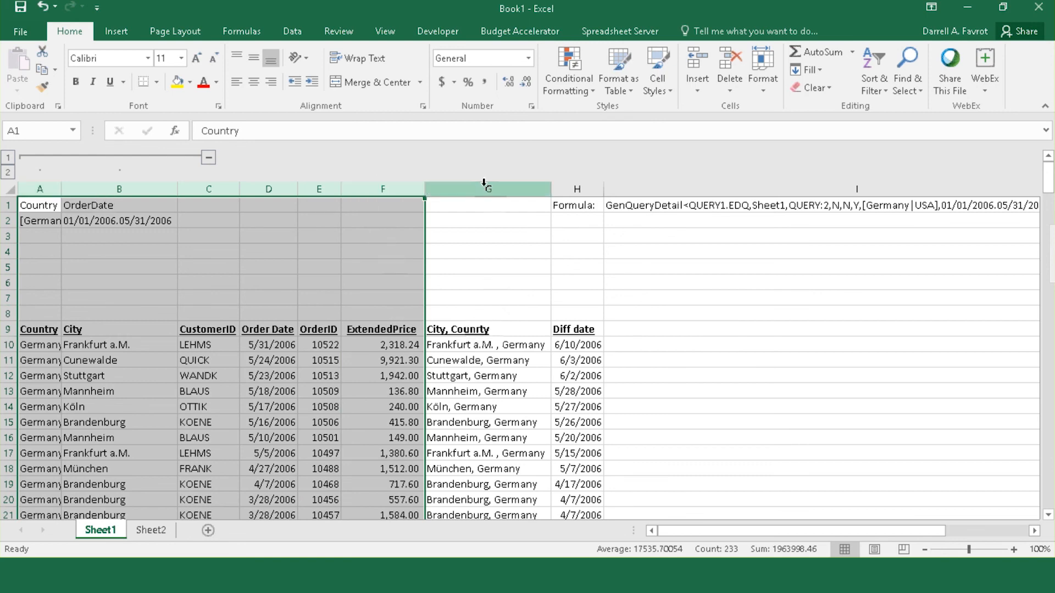
{"action": "left_click_drag", "start_coordinate": [483, 184], "coordinate": [577, 189]}
{"action": "left_click", "coordinate": [753, 390]}
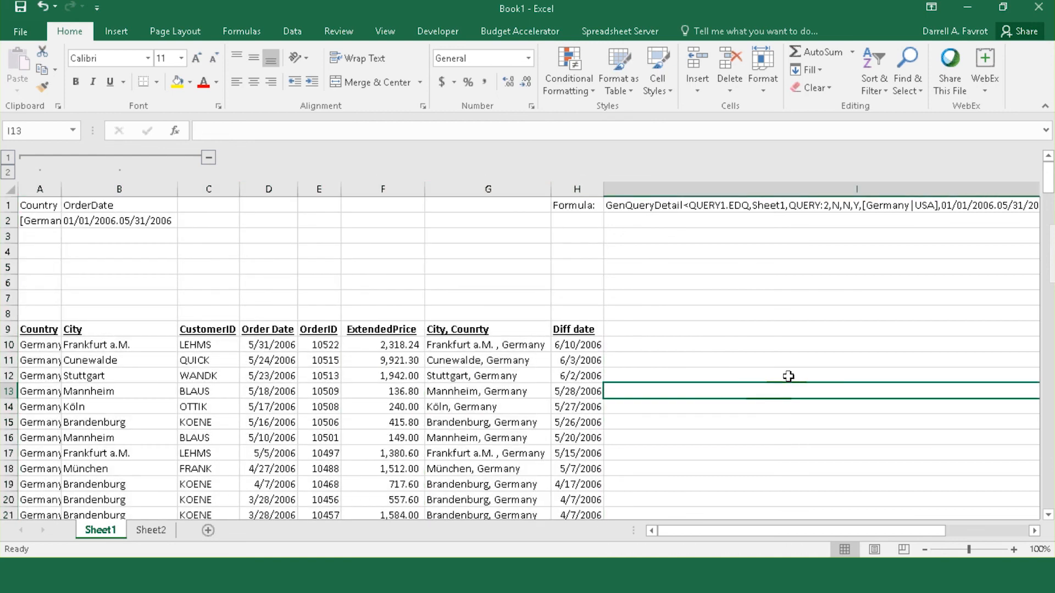
{"action": "left_click", "coordinate": [591, 343]}
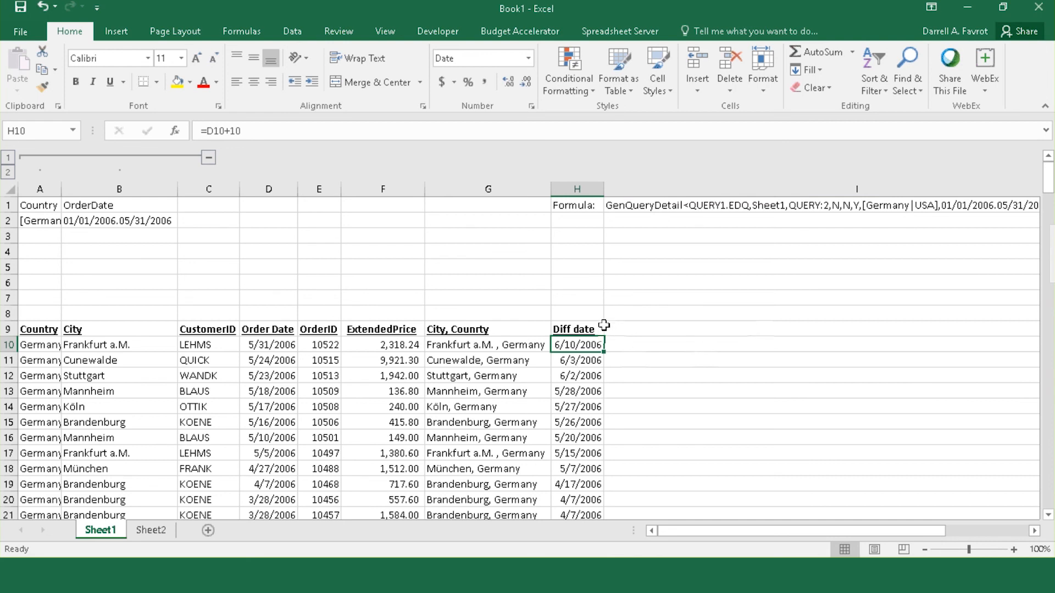
{"action": "left_click", "coordinate": [587, 330]}
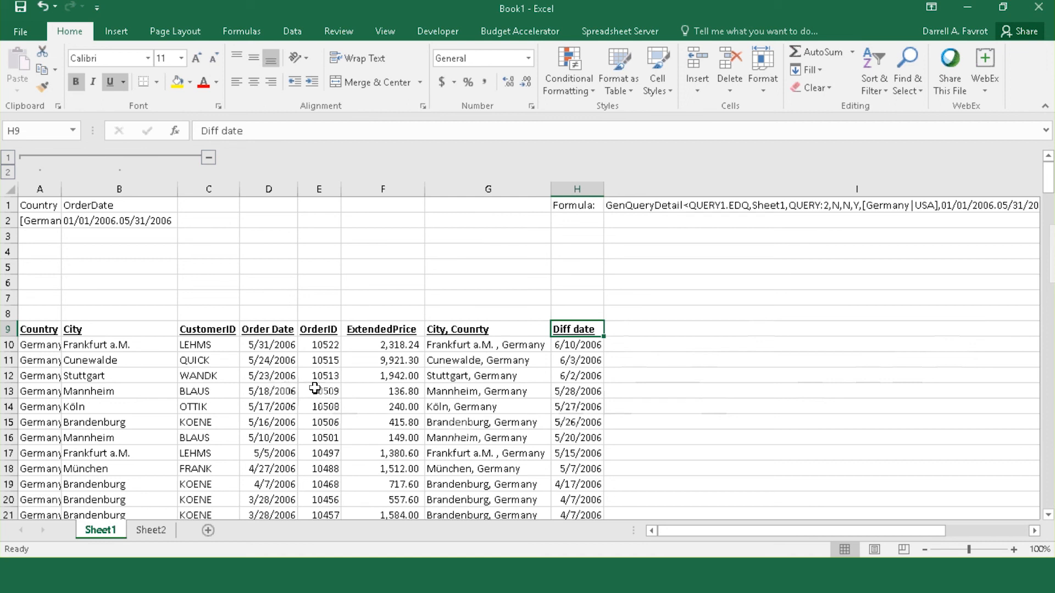
Insert a column before OrderID on Sheet1 and enter the heading "diff date" in E9
{"action": "left_click", "coordinate": [318, 190]}
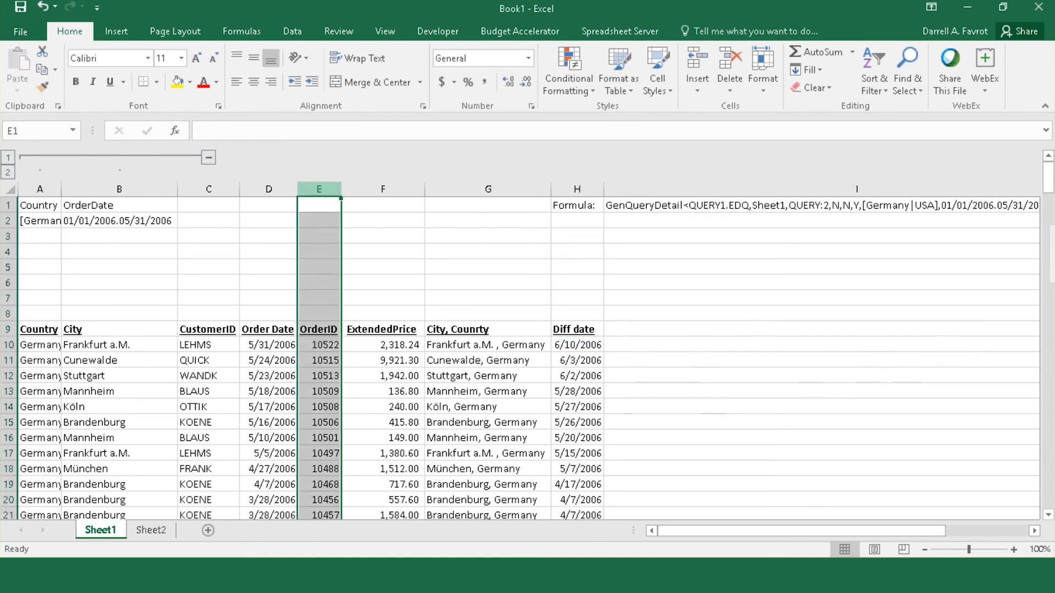
{"action": "right_click", "coordinate": [320, 191]}
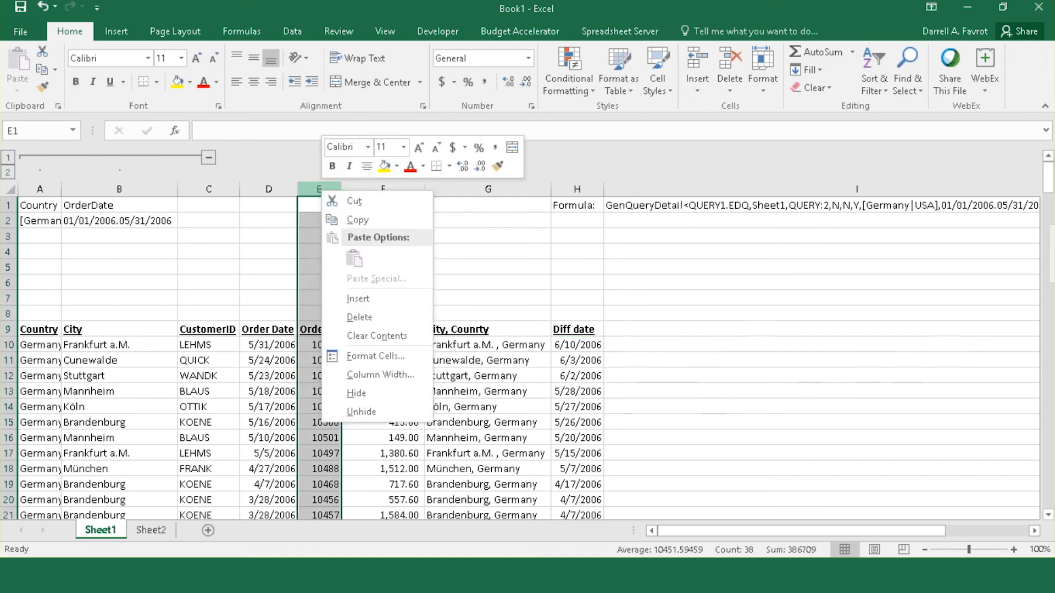
{"action": "left_click", "coordinate": [358, 298]}
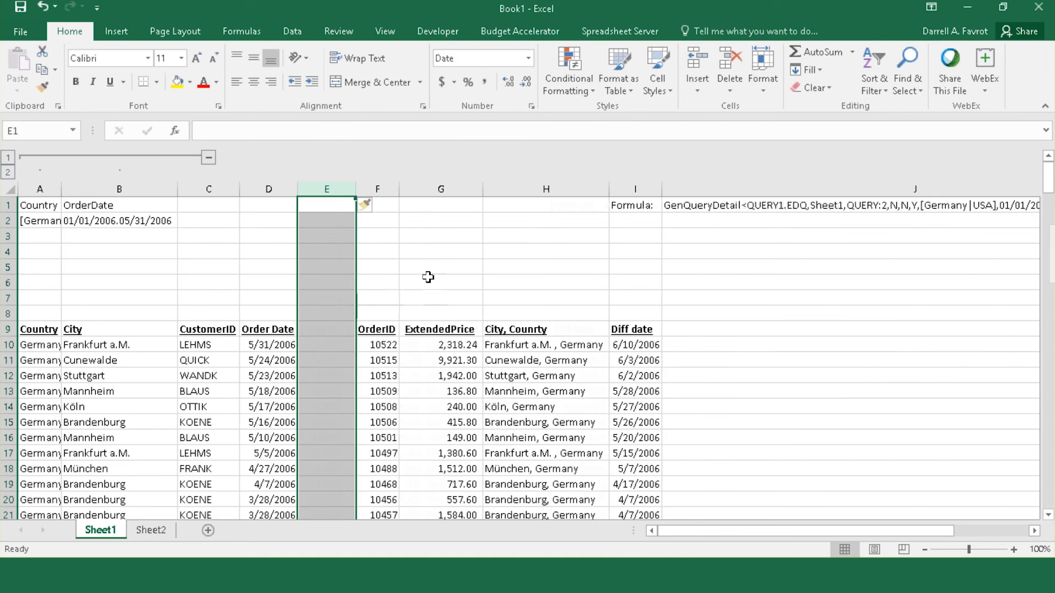
{"action": "left_click", "coordinate": [329, 331]}
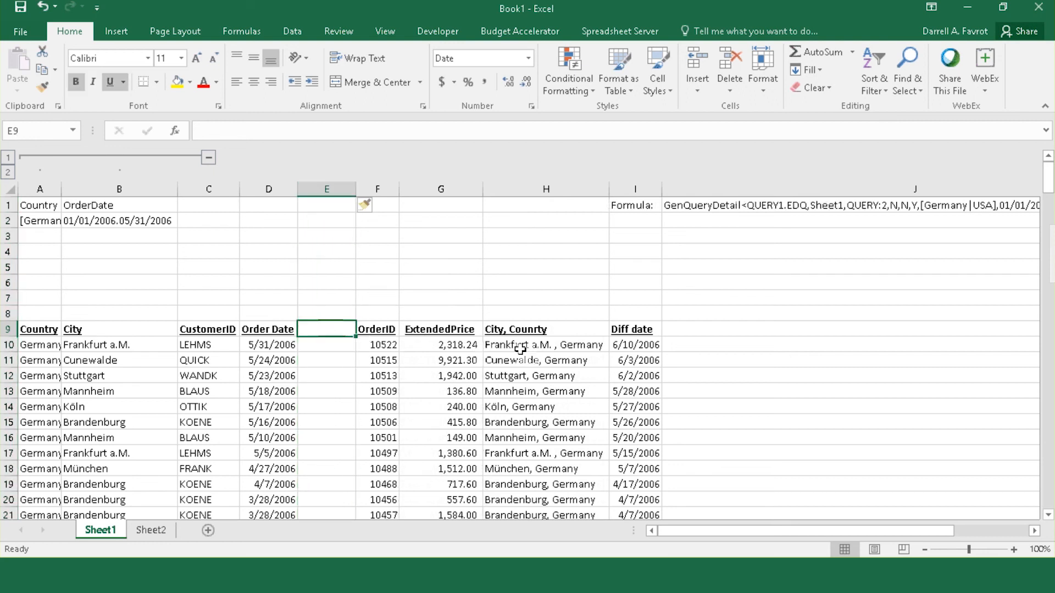
{"action": "type", "text": "diff data"}
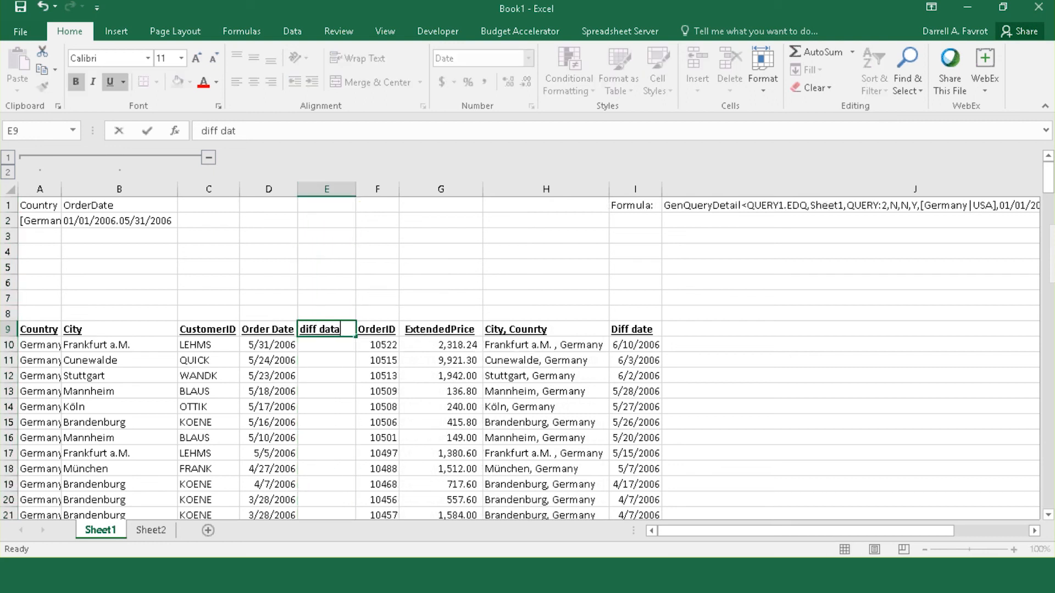
{"action": "key", "text": "BackSpace"}
{"action": "type", "text": "e"}
{"action": "key", "text": "Return"}
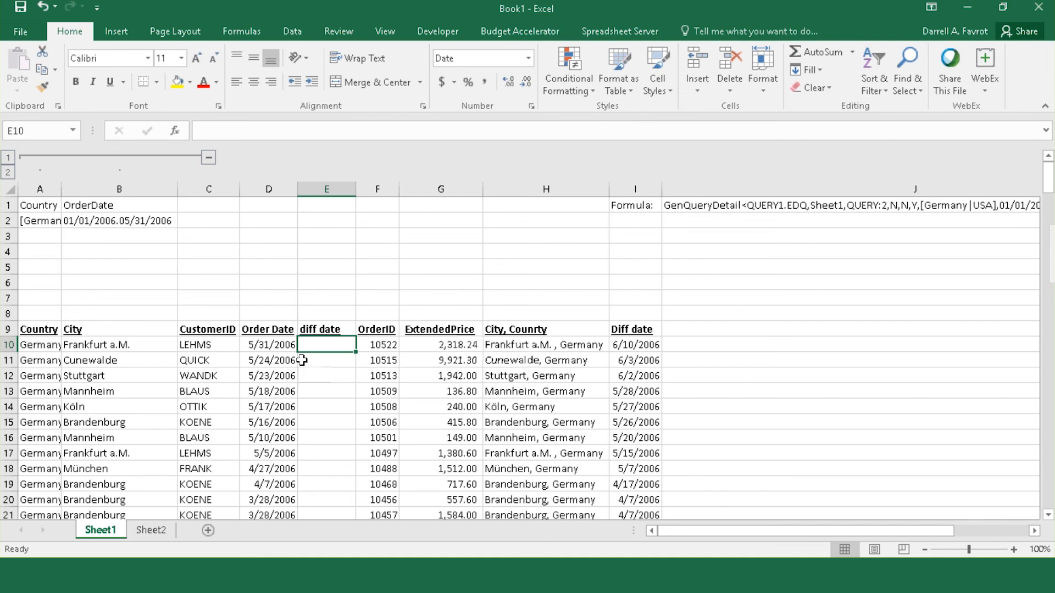
Format the new diff date column E as Short Date
{"action": "left_click", "coordinate": [354, 187]}
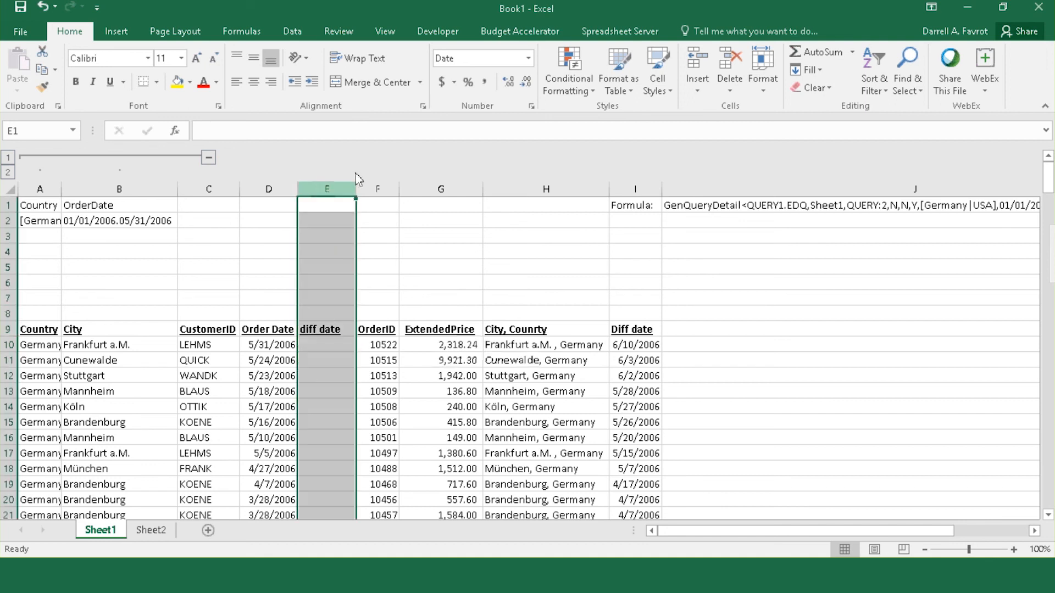
{"action": "left_click", "coordinate": [528, 58]}
{"action": "left_click", "coordinate": [519, 231]}
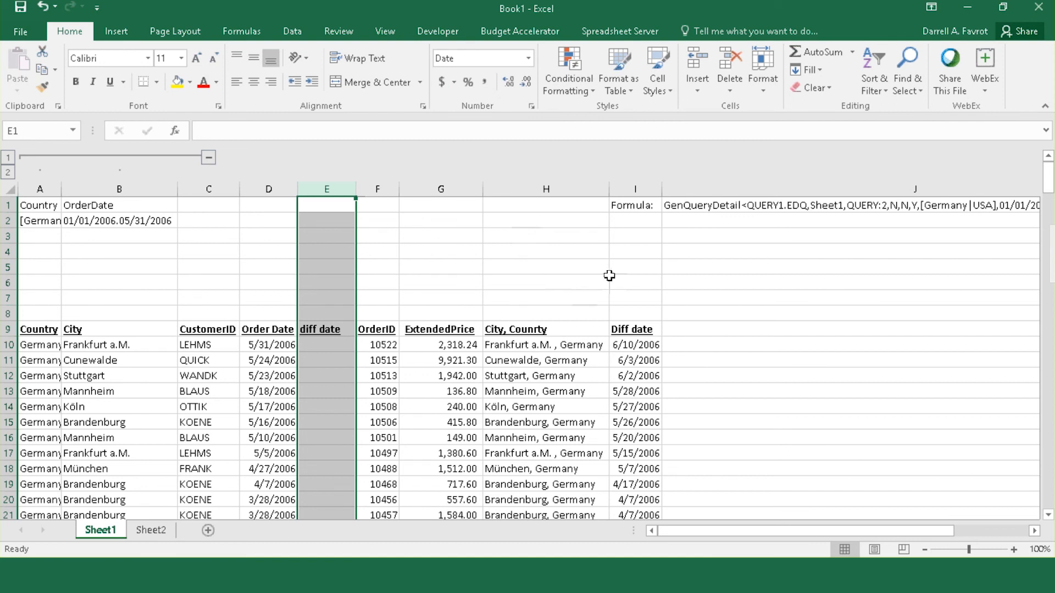
Format the OrderID column F as Text
{"action": "left_click", "coordinate": [453, 188]}
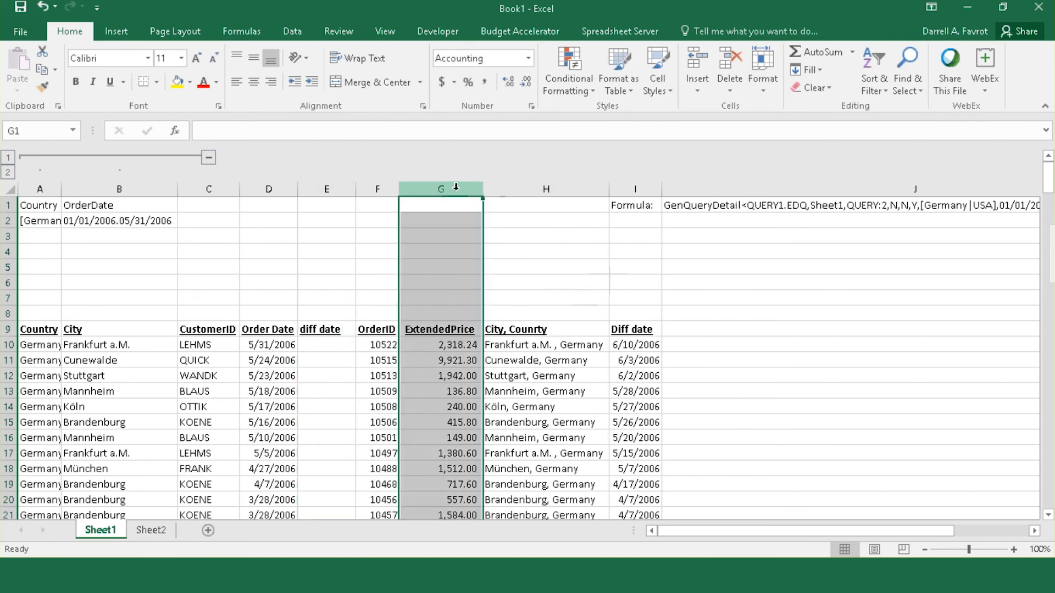
{"action": "left_click", "coordinate": [388, 187]}
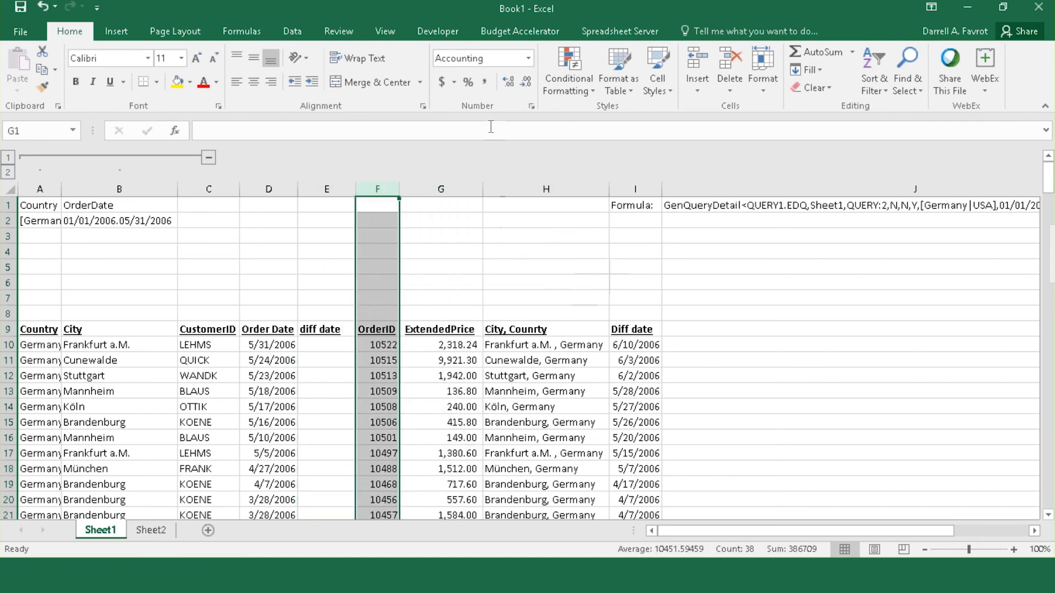
{"action": "left_click", "coordinate": [528, 58]}
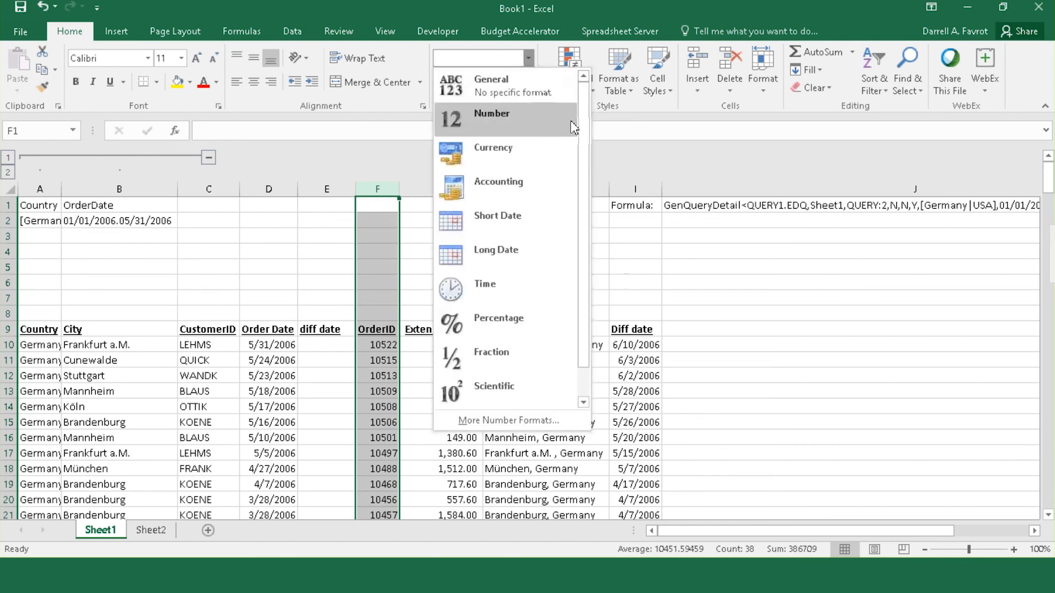
{"action": "left_click_drag", "start_coordinate": [587, 245], "coordinate": [601, 374]}
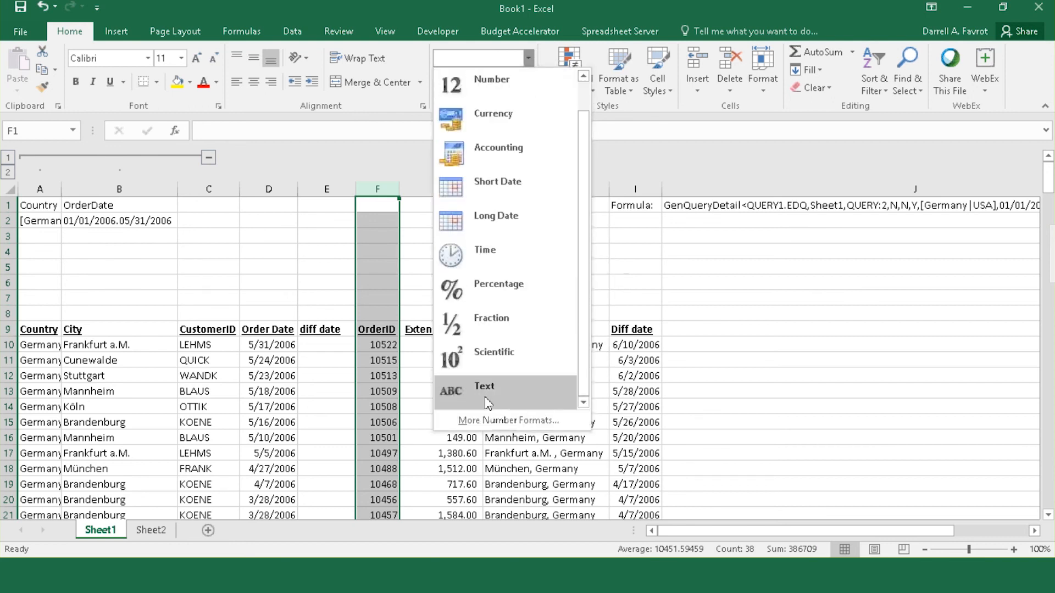
{"action": "left_click", "coordinate": [484, 386]}
{"action": "left_click", "coordinate": [451, 187]}
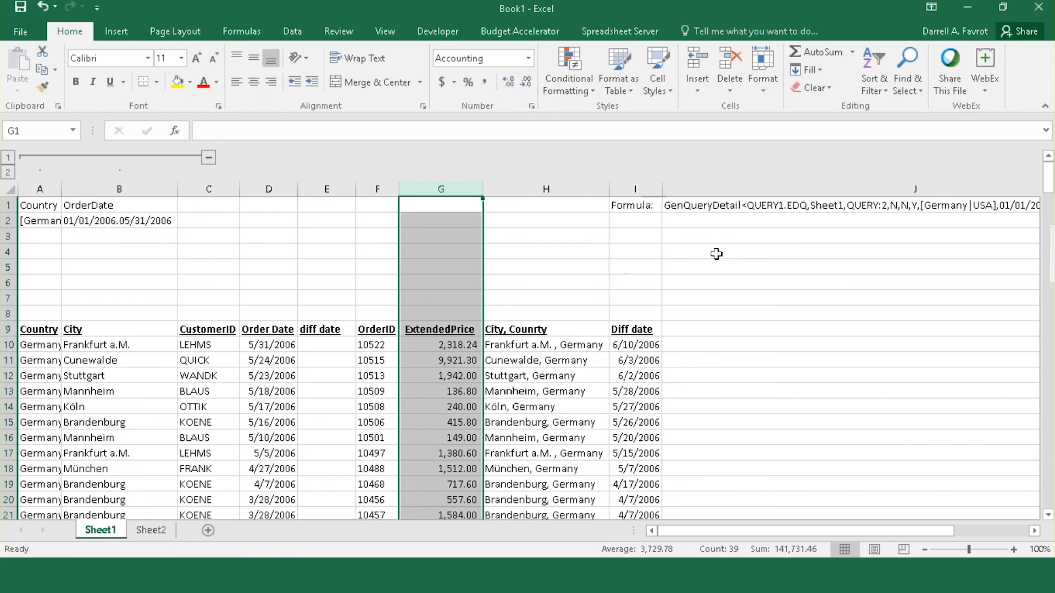
Copy the formula text =D10+10 from the existing Diff date cell I10
{"action": "left_click", "coordinate": [341, 344]}
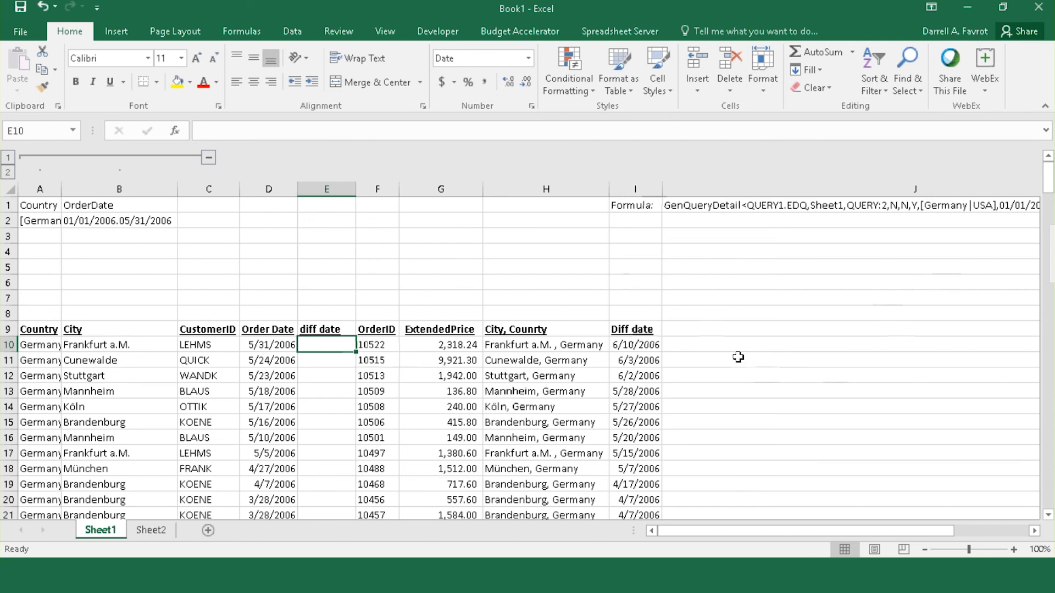
{"action": "left_click", "coordinate": [628, 345]}
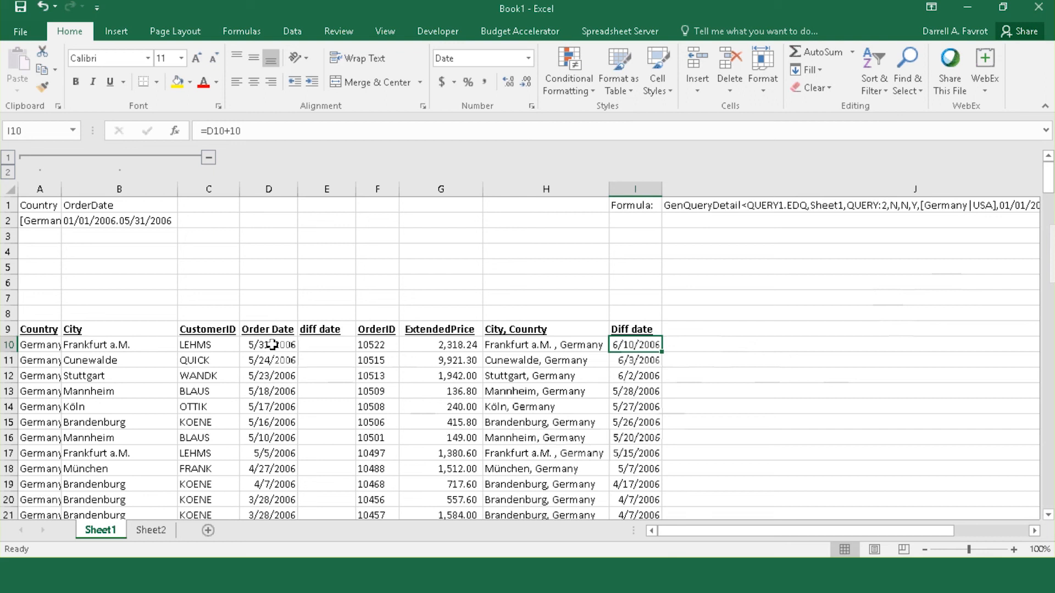
{"action": "left_click_drag", "start_coordinate": [293, 131], "coordinate": [185, 130]}
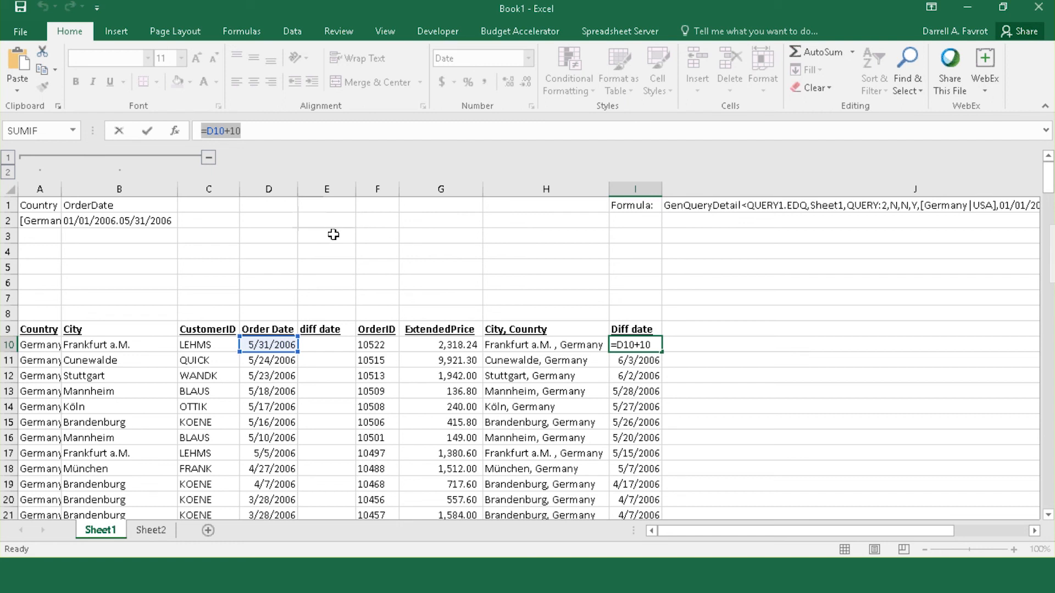
{"action": "key", "text": "ctrl+Return"}
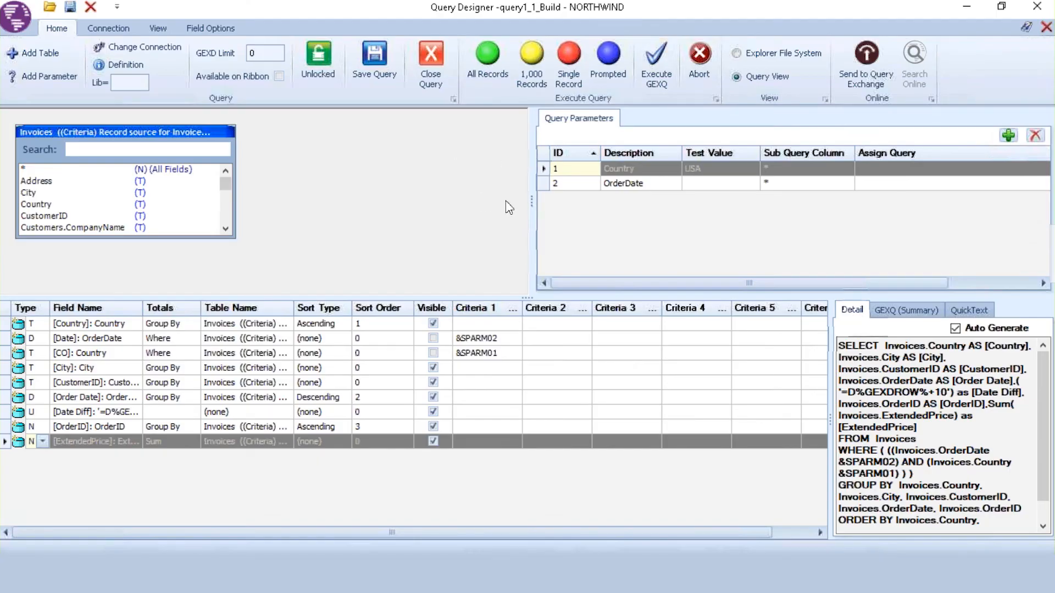
Switch to Query Designer and delete the existing Date Diff calculated field from the query1_1_Build query
{"action": "left_click", "coordinate": [118, 413]}
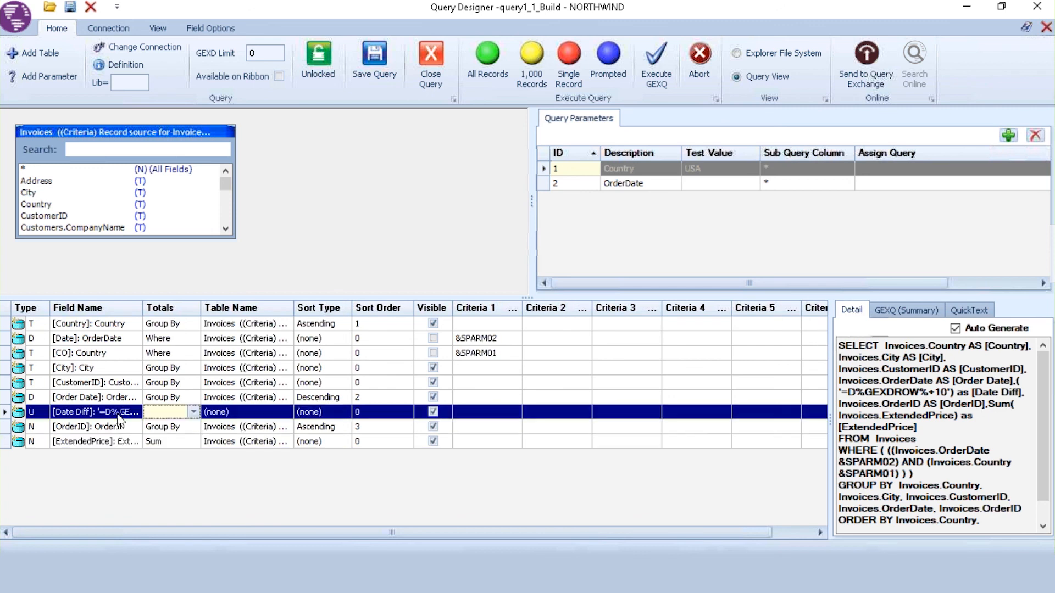
{"action": "right_click", "coordinate": [119, 413]}
{"action": "left_click", "coordinate": [150, 407]}
{"action": "left_click", "coordinate": [597, 336]}
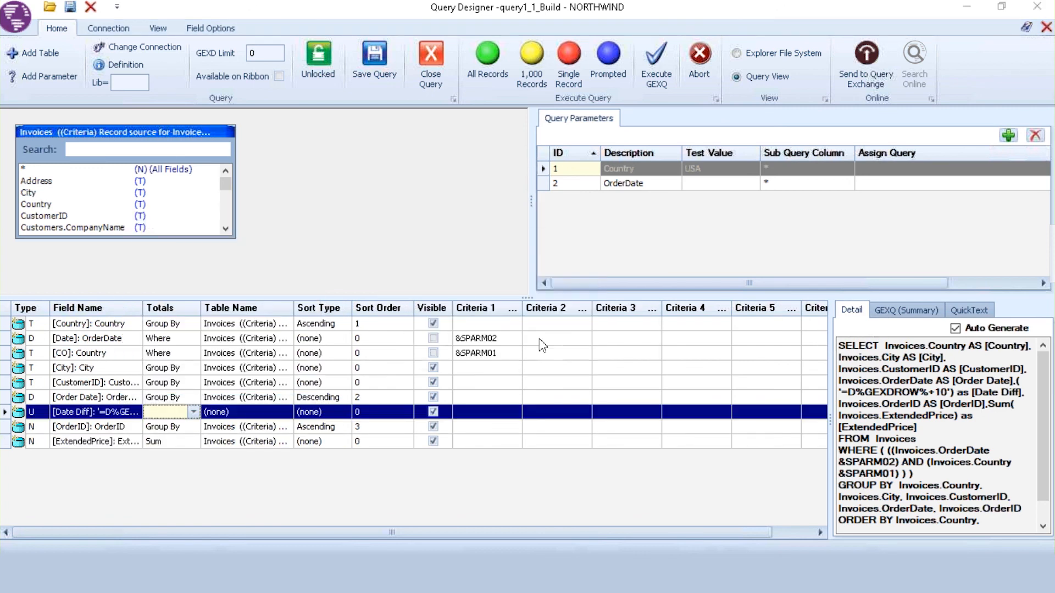
Start a new calculated field in the query with the expression =D10+10
{"action": "right_click", "coordinate": [100, 465]}
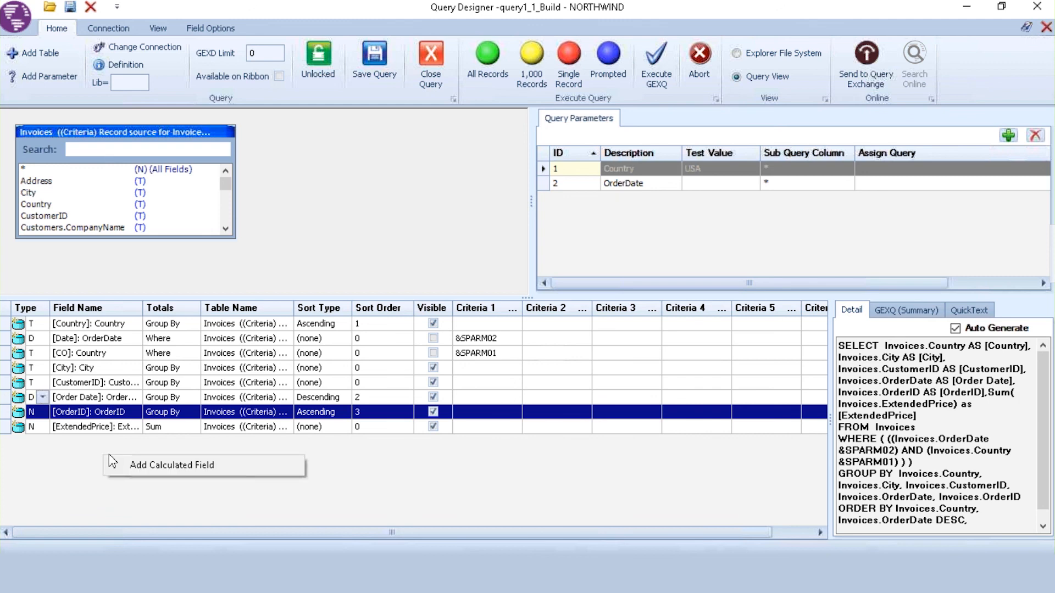
{"action": "left_click", "coordinate": [140, 463]}
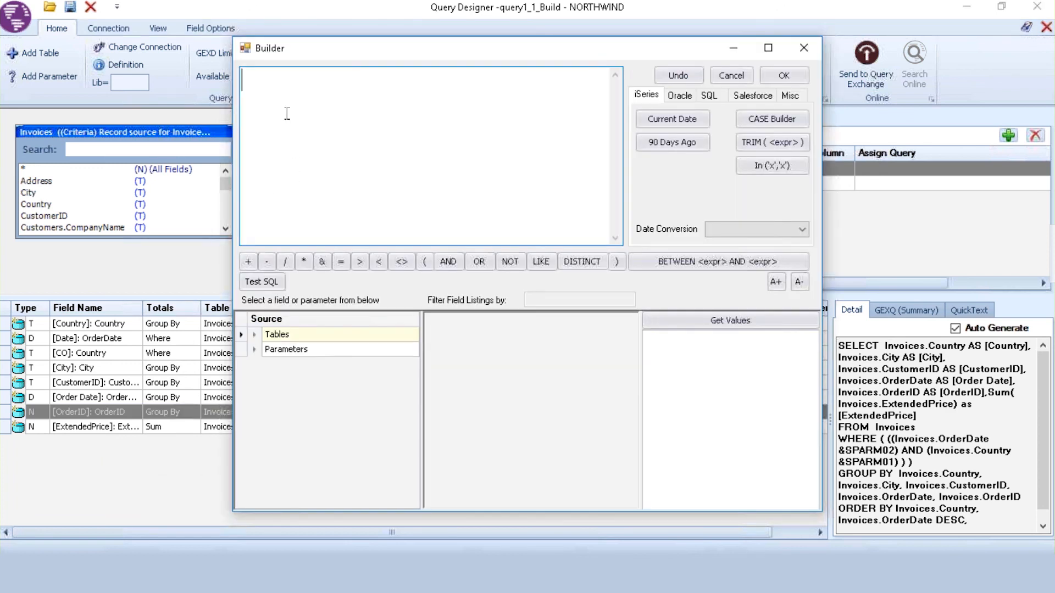
{"action": "type", "text": "=D10+10"}
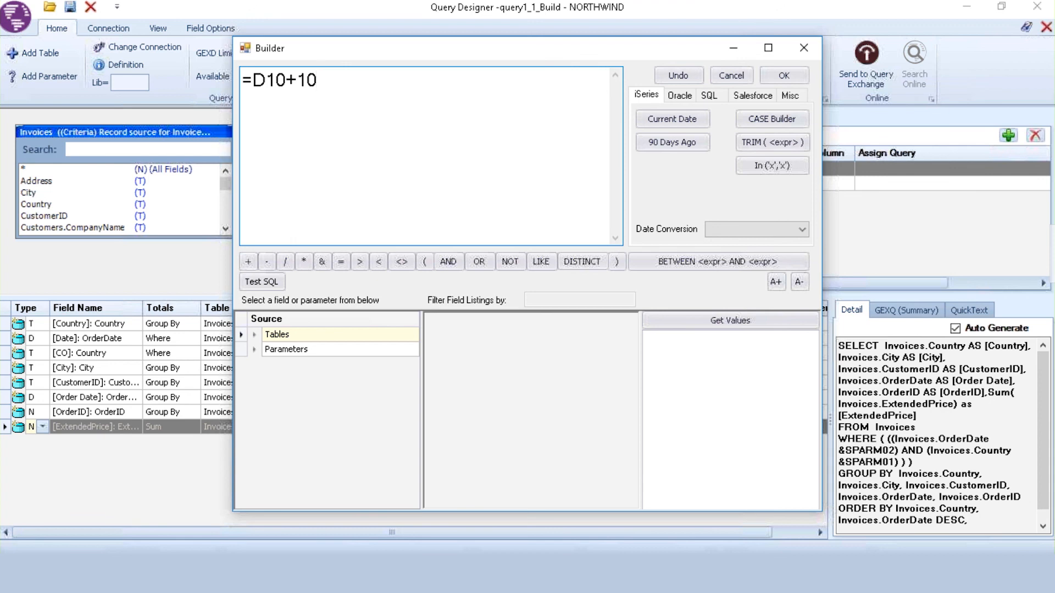
Enclose the expression =D10+10 in single quotes to make it a text literal
{"action": "type", "text": "'"}
{"action": "left_click", "coordinate": [242, 80]}
{"action": "type", "text": "'"}
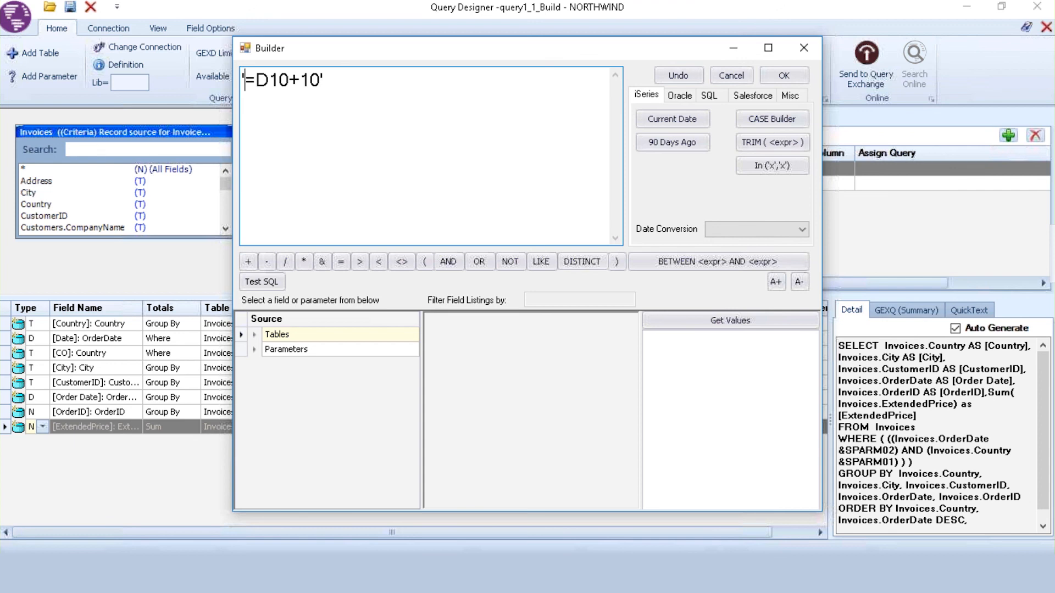
Replace the row number after D in the expression with the %GEXDROW% variable and accept the calculated field
{"action": "left_click", "coordinate": [268, 80]}
{"action": "left_click_drag", "start_coordinate": [269, 81], "coordinate": [290, 80]}
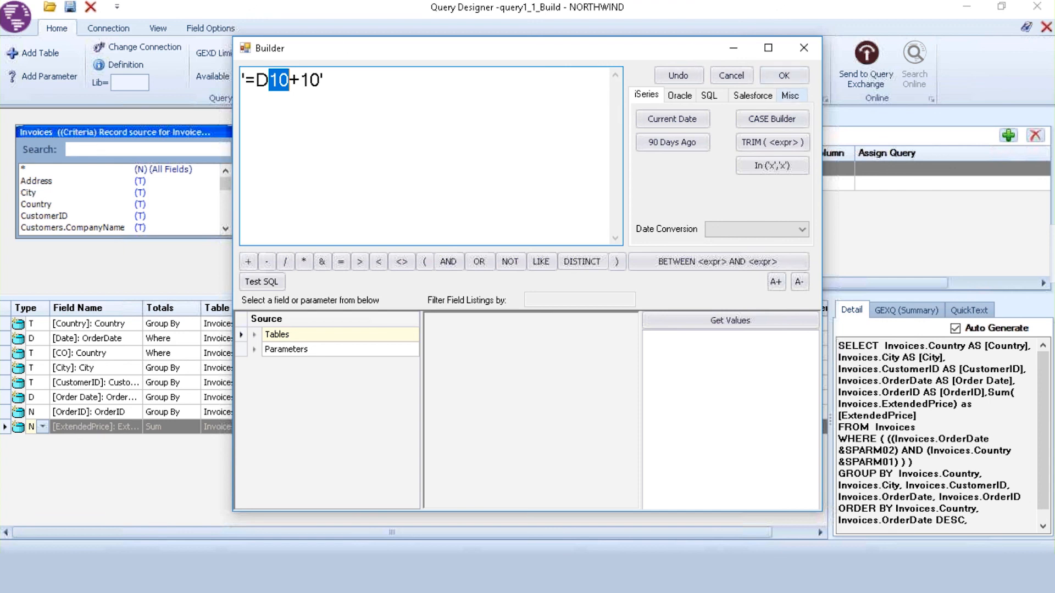
{"action": "left_click", "coordinate": [790, 95]}
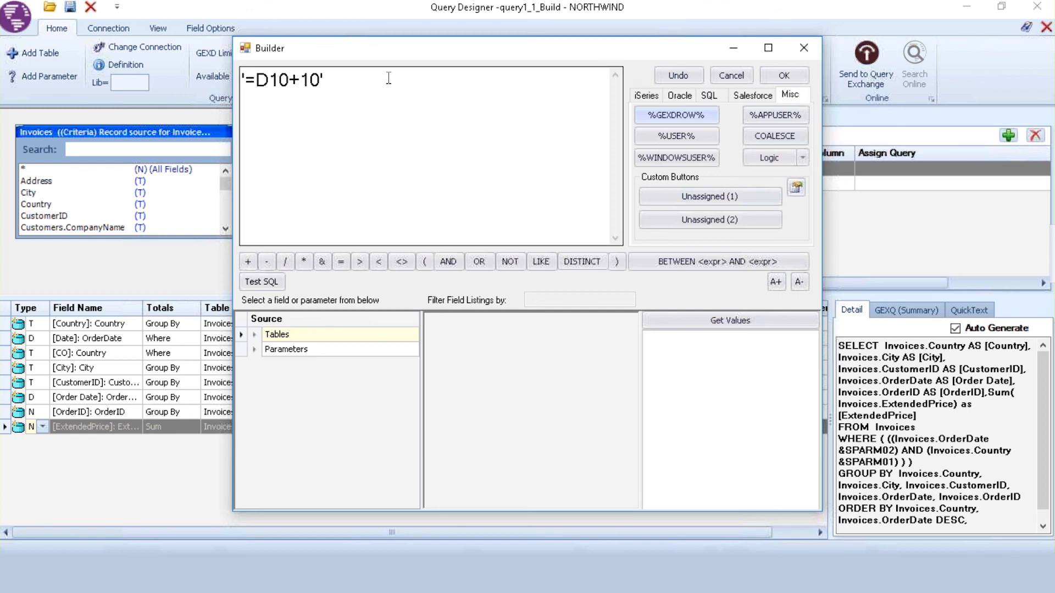
{"action": "key", "text": "BackSpace"}
{"action": "key", "text": "BackSpace"}
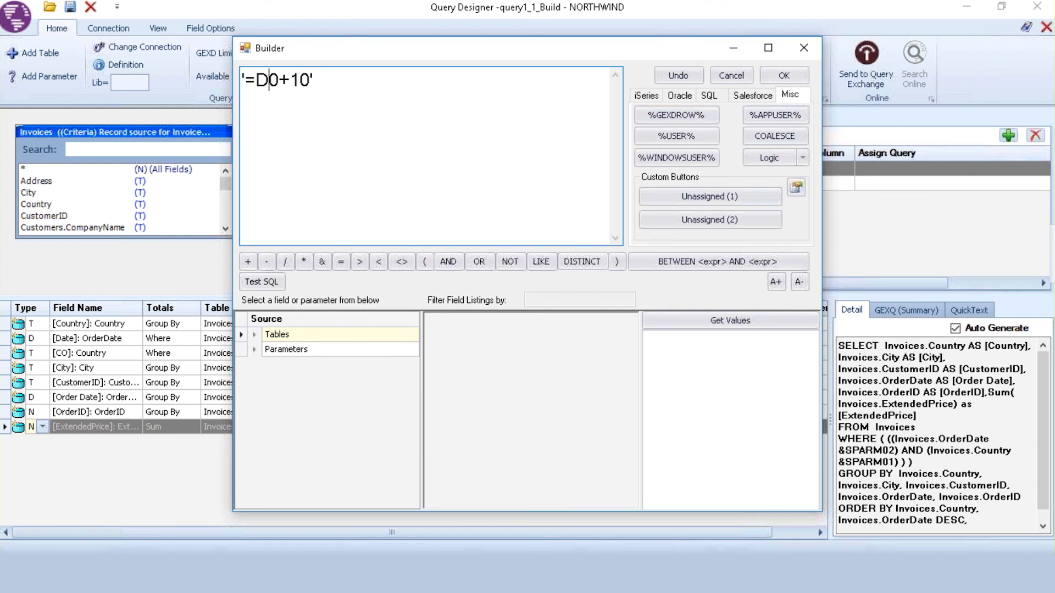
{"action": "left_click", "coordinate": [651, 116]}
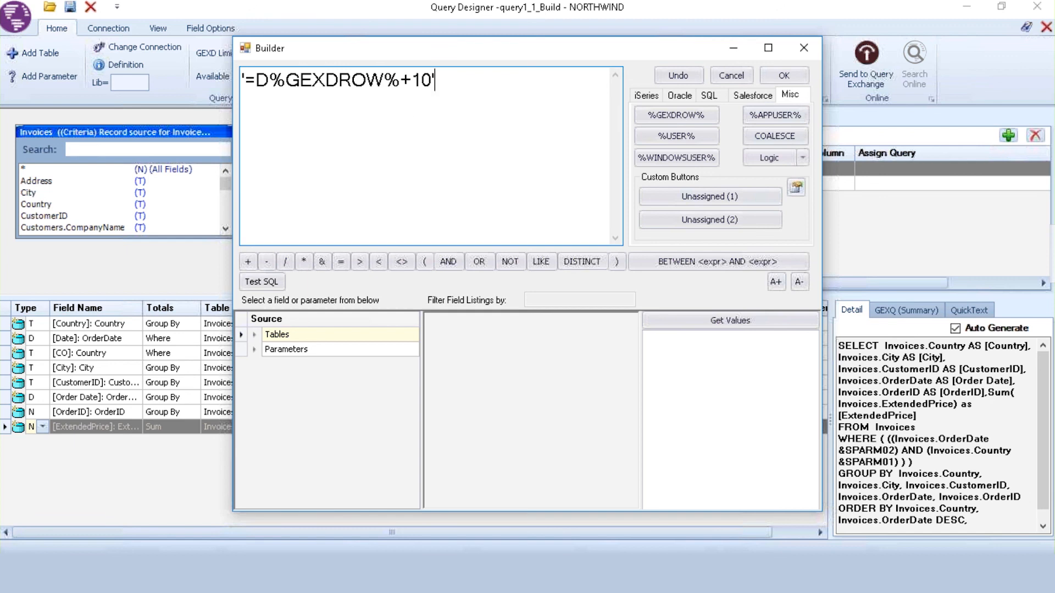
{"action": "left_click", "coordinate": [783, 76]}
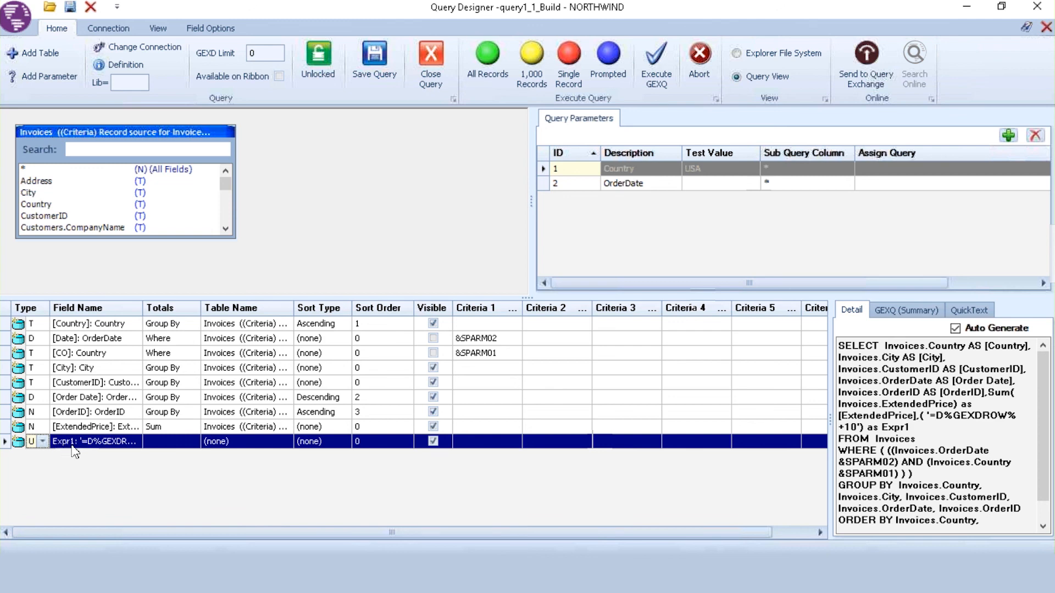
Run the query for 1,000 records to check the new expression column, and return to the query design
{"action": "left_click", "coordinate": [532, 63]}
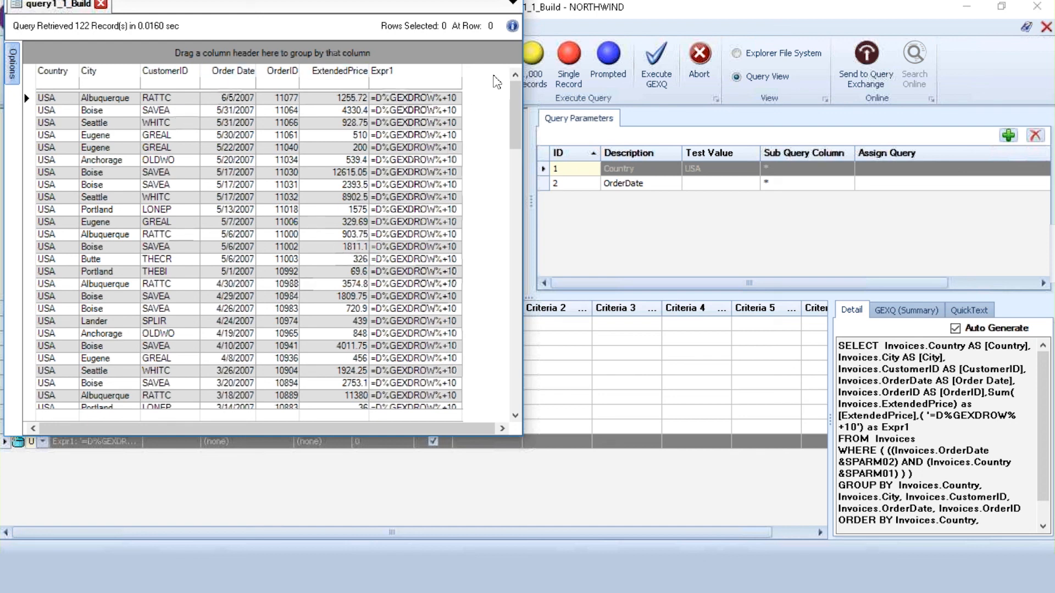
{"action": "mouse_move", "coordinate": [587, 1]}
{"action": "left_click", "coordinate": [708, 9]}
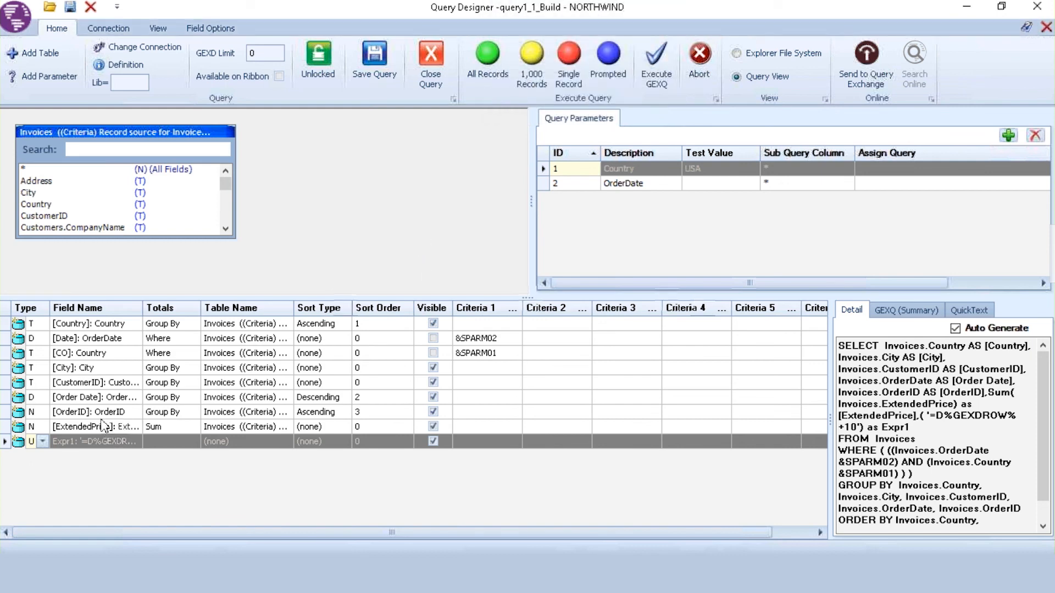
Move the Expr1 field between Order Date and OrderID and set its alias to Diff Date
{"action": "left_click", "coordinate": [75, 446]}
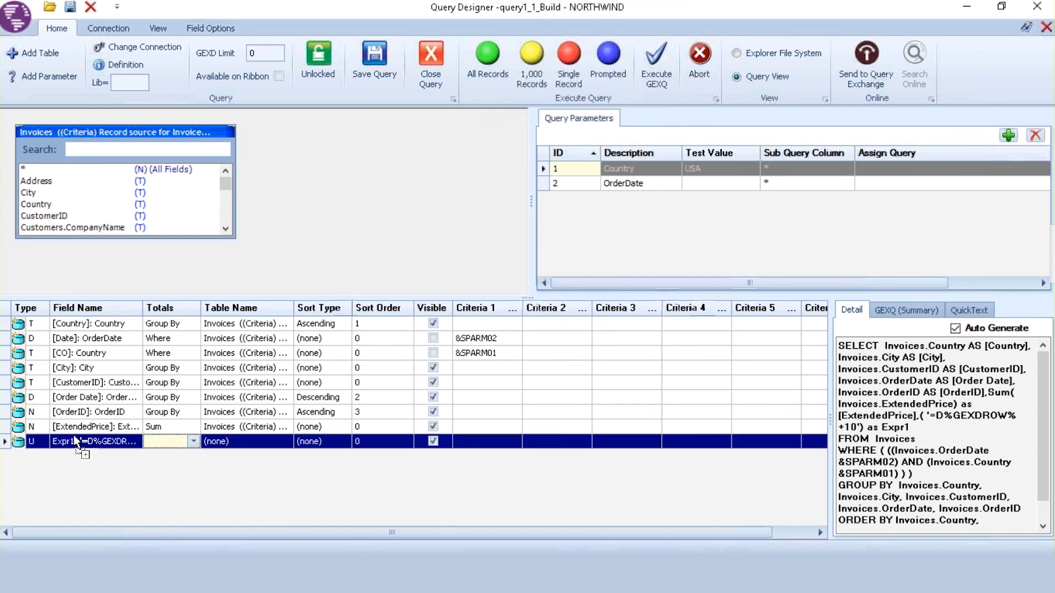
{"action": "left_click_drag", "start_coordinate": [74, 435], "coordinate": [75, 419]}
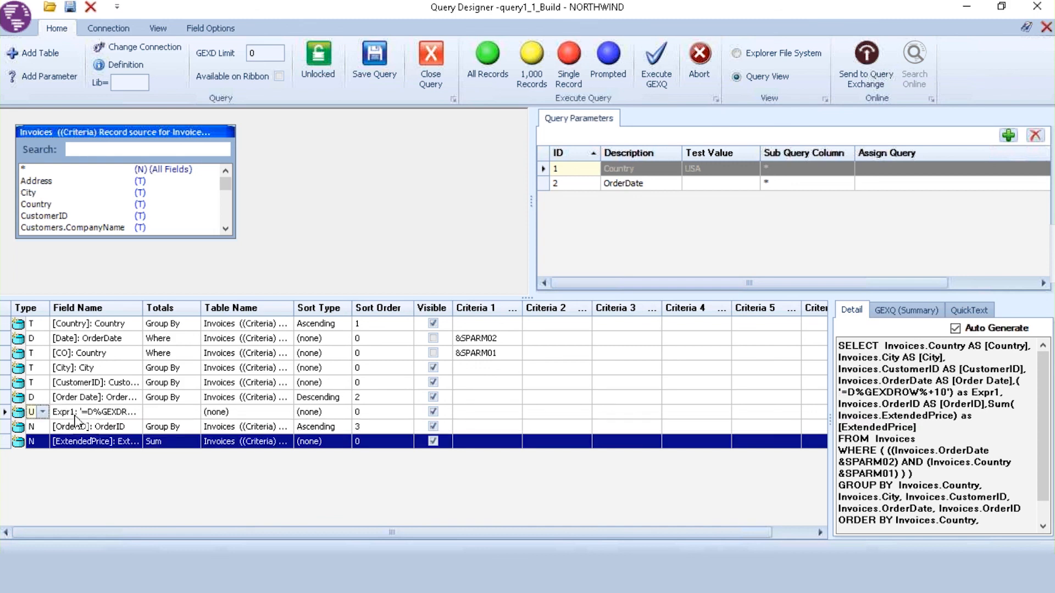
{"action": "right_click", "coordinate": [90, 412]}
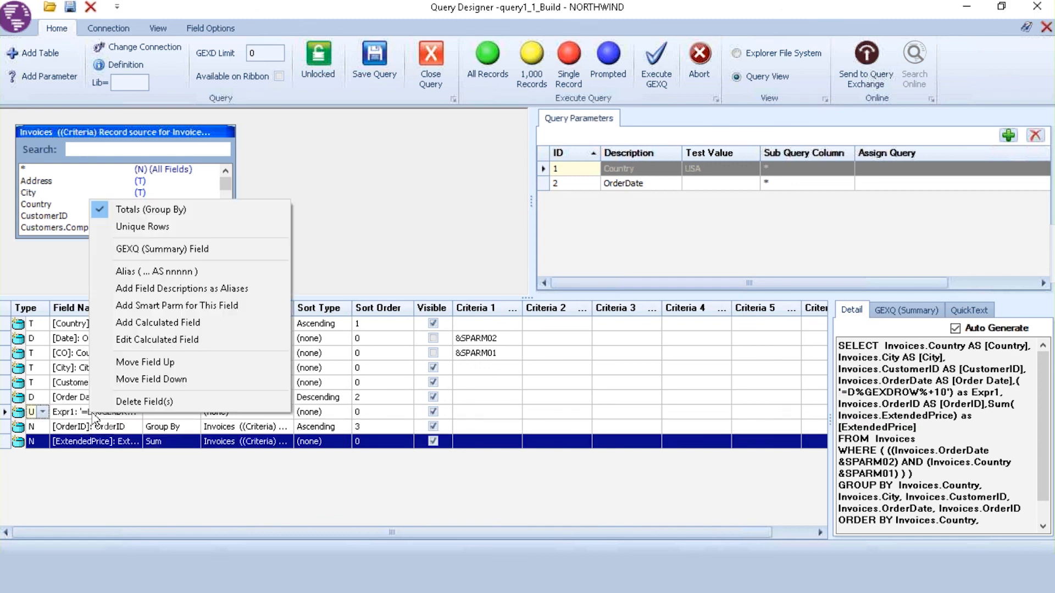
{"action": "left_click", "coordinate": [162, 272]}
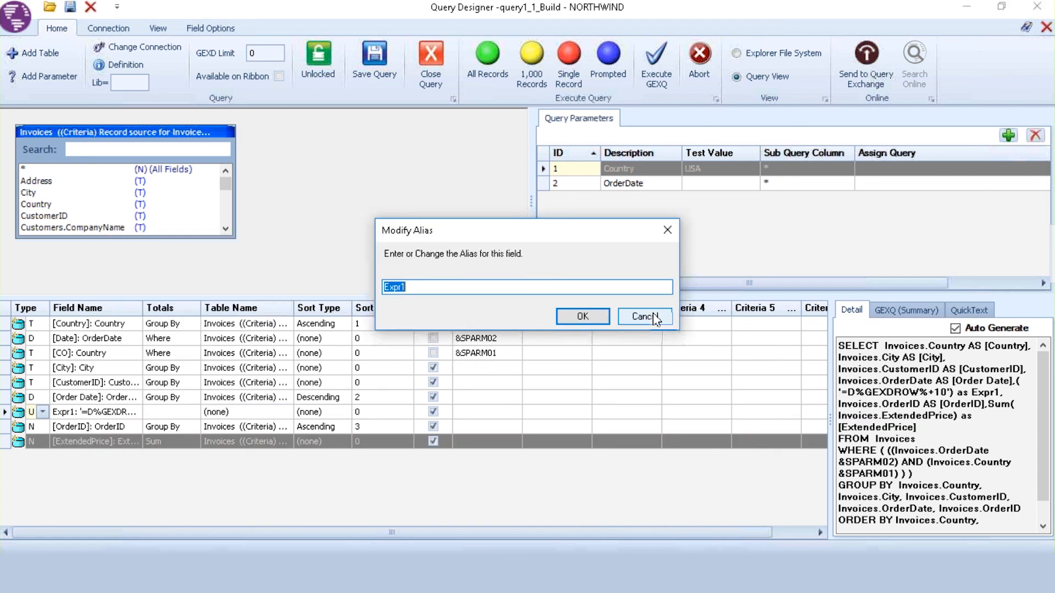
{"action": "type", "text": "Diff Date"}
{"action": "key", "text": "Return"}
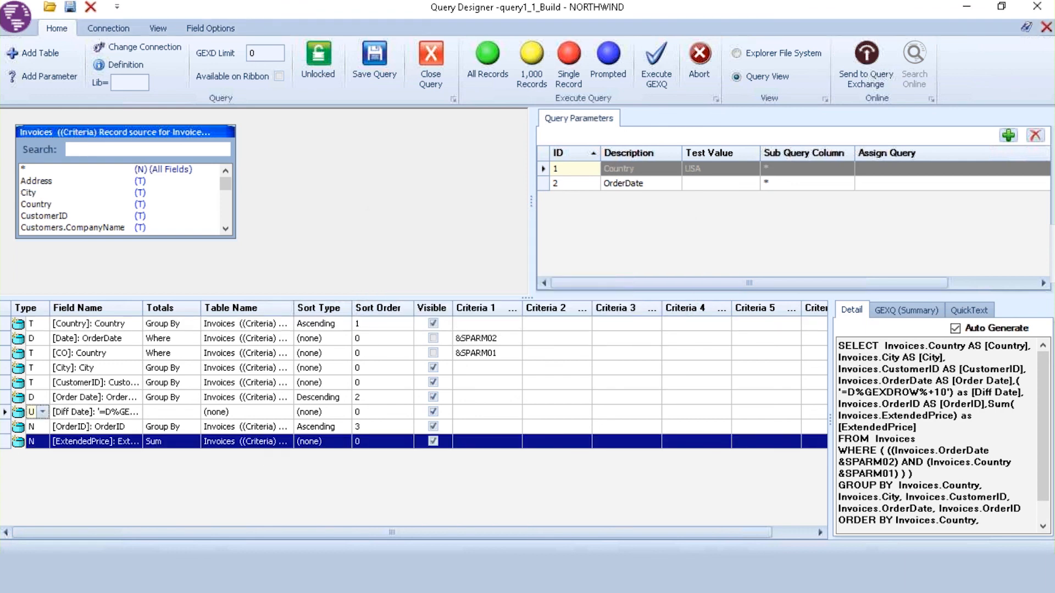
Run the query for 1,000 records to check the placement of the Diff Date column, and save the query
{"action": "left_click", "coordinate": [526, 71]}
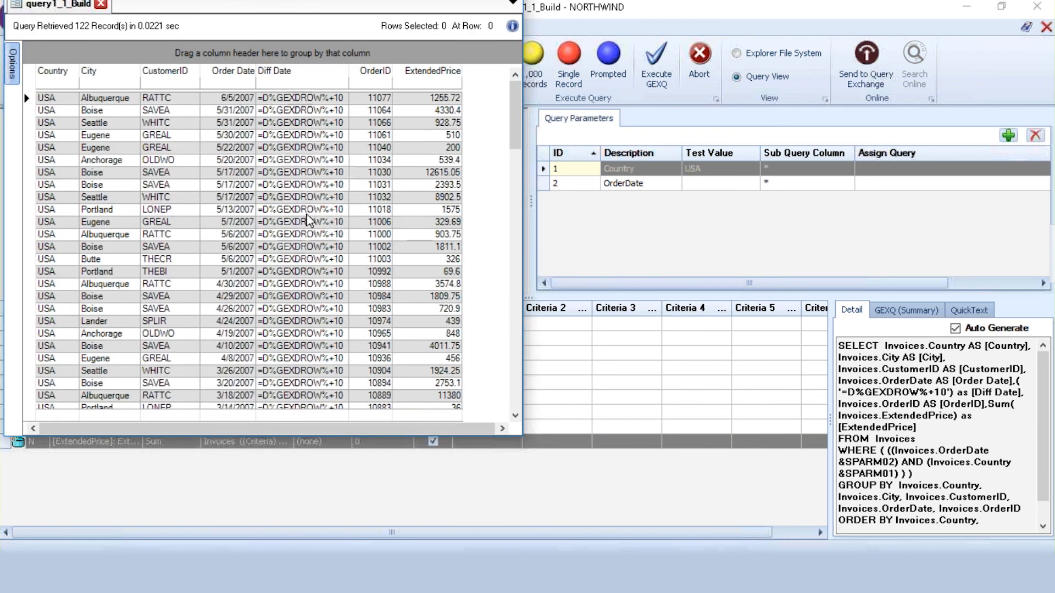
{"action": "mouse_move", "coordinate": [586, 1]}
{"action": "left_click", "coordinate": [707, 7]}
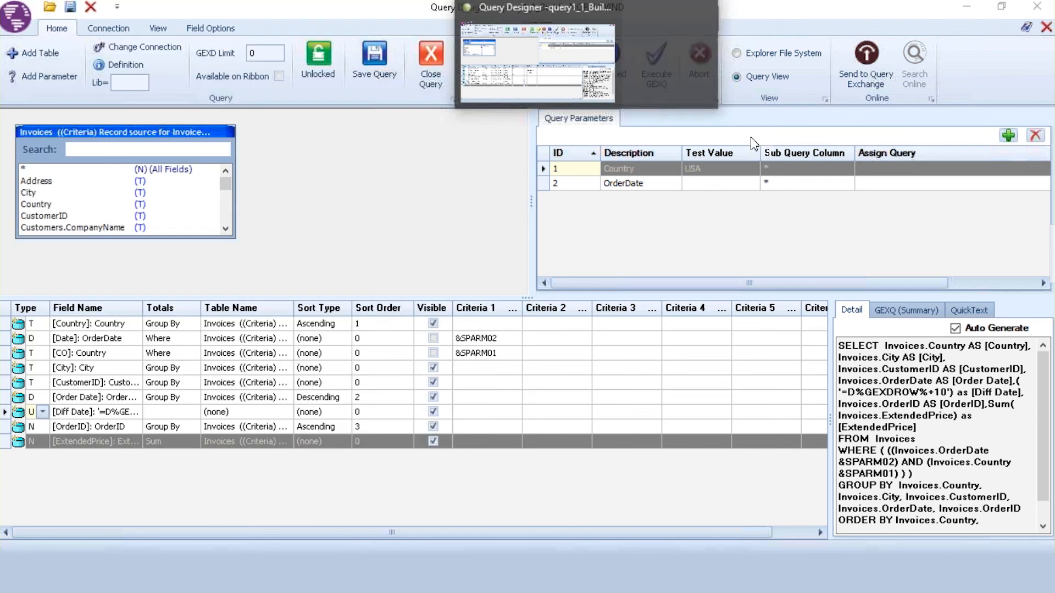
{"action": "key", "text": "ctrl+s"}
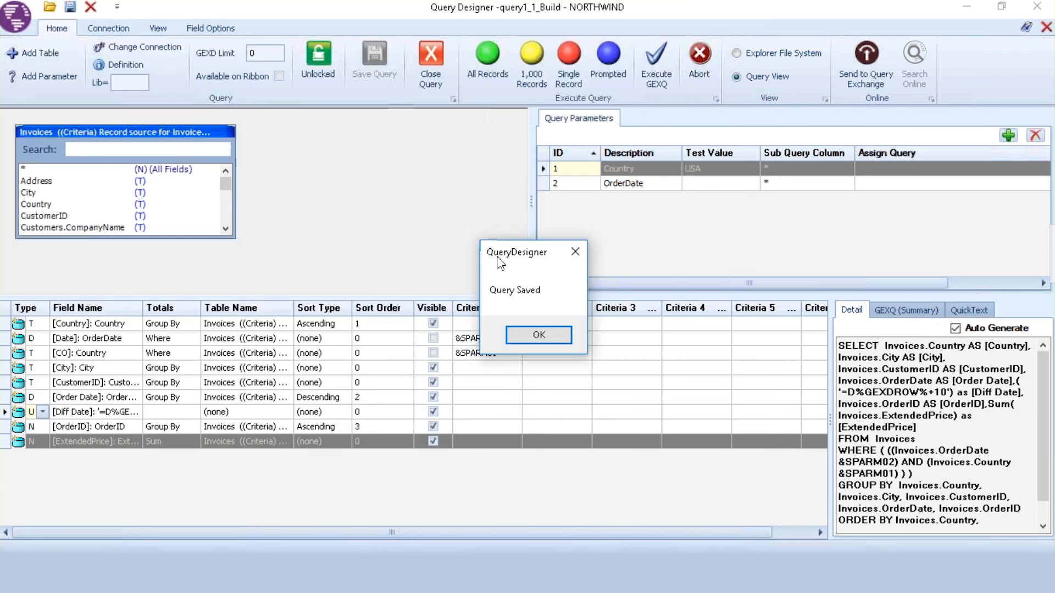
{"action": "left_click", "coordinate": [537, 335]}
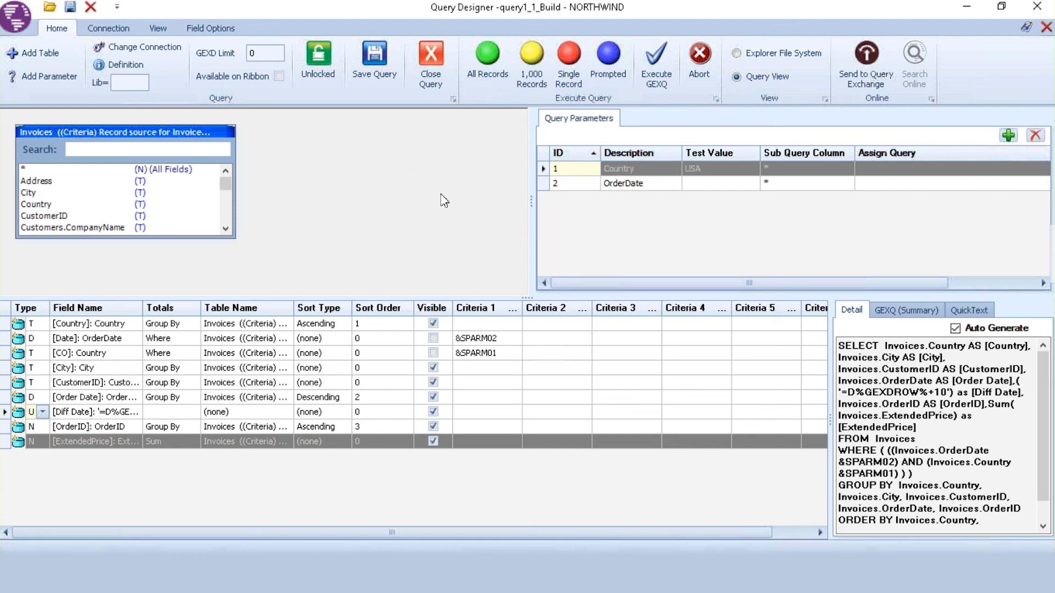
Switch to the Book1 workbook in Excel and refresh the Spreadsheet Server queries
{"action": "left_click", "coordinate": [487, 59]}
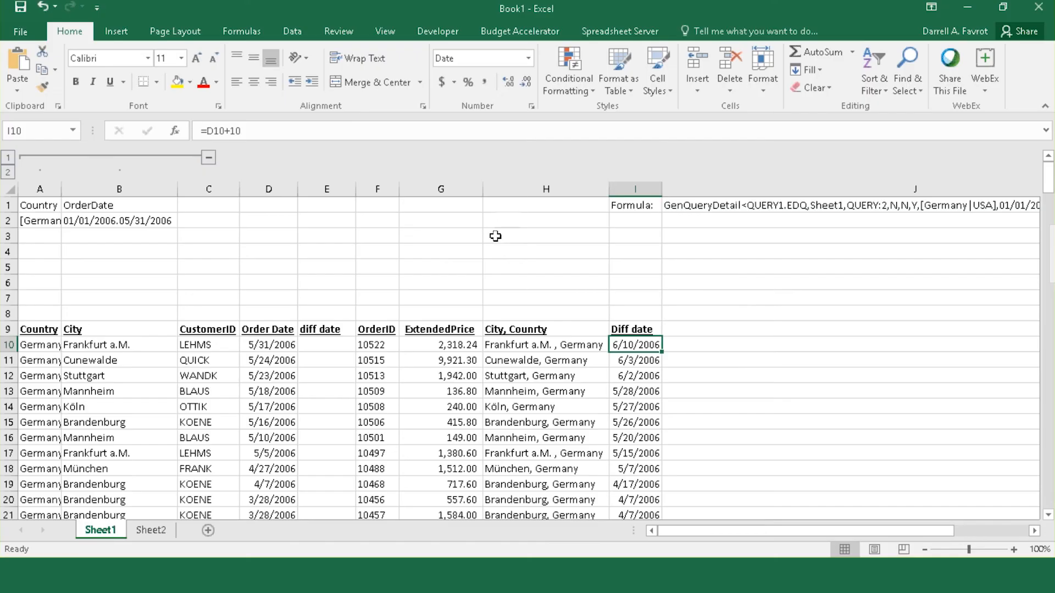
{"action": "left_click", "coordinate": [502, 266]}
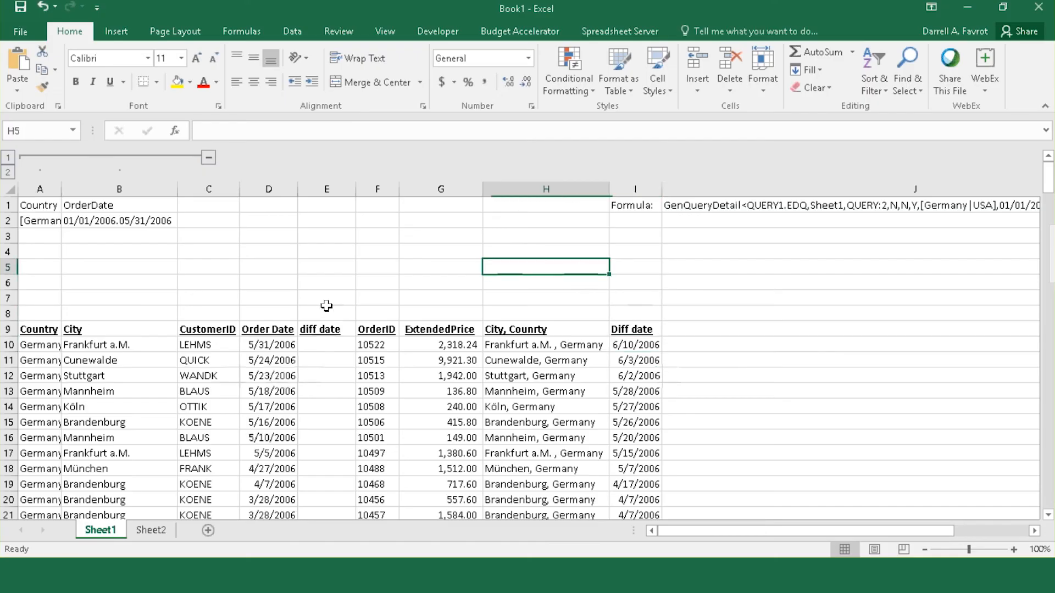
{"action": "scroll", "coordinate": [799, 365], "scroll_direction": "down", "scroll_amount": 3}
{"action": "scroll", "coordinate": [277, 377], "scroll_direction": "up", "scroll_amount": 3}
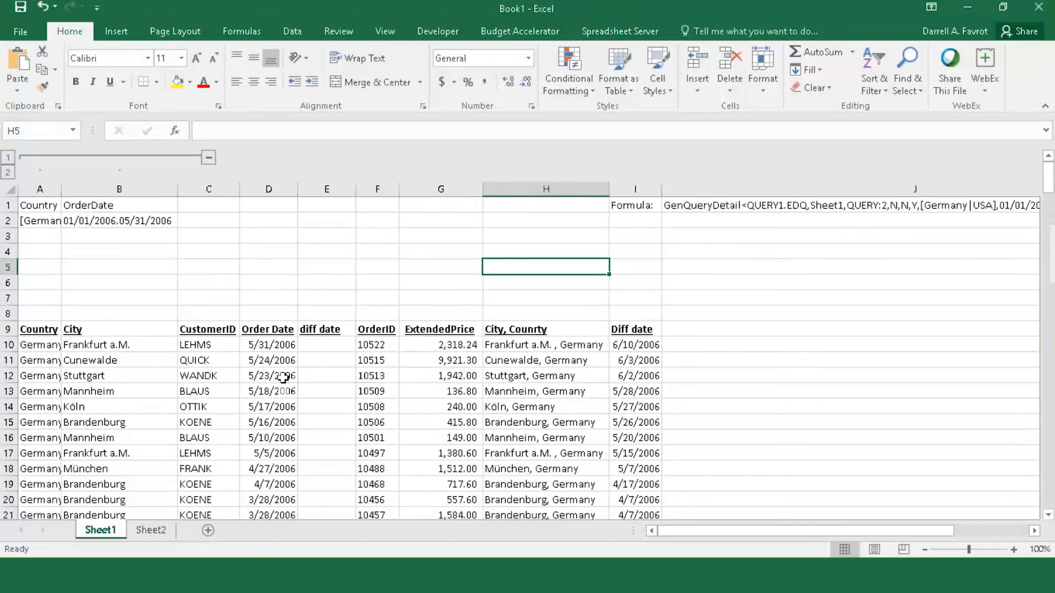
{"action": "left_click", "coordinate": [318, 344]}
{"action": "left_click", "coordinate": [698, 208]}
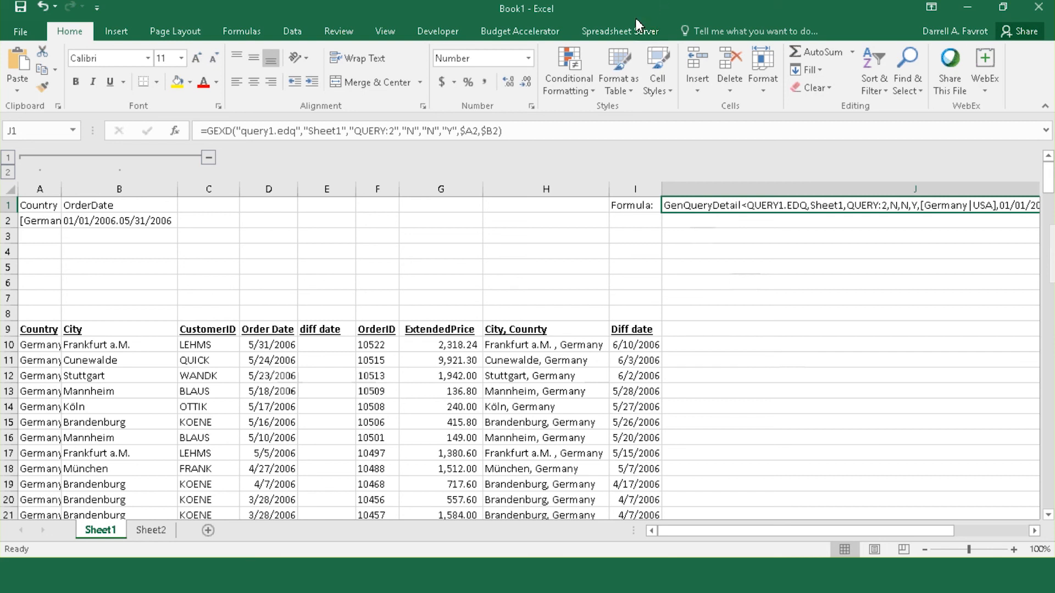
{"action": "left_click", "coordinate": [648, 33]}
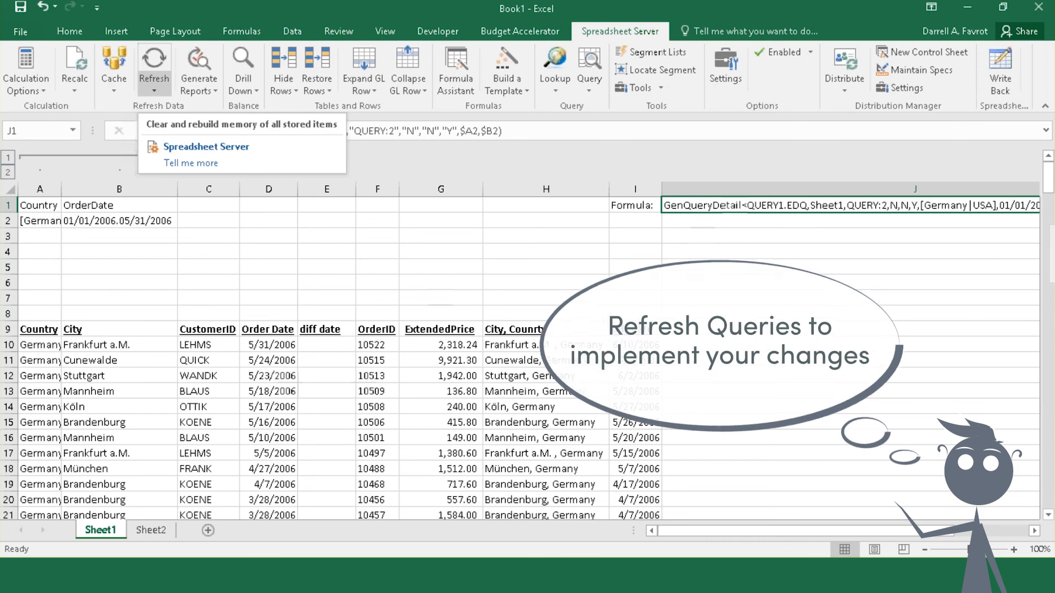
{"action": "left_click", "coordinate": [153, 83]}
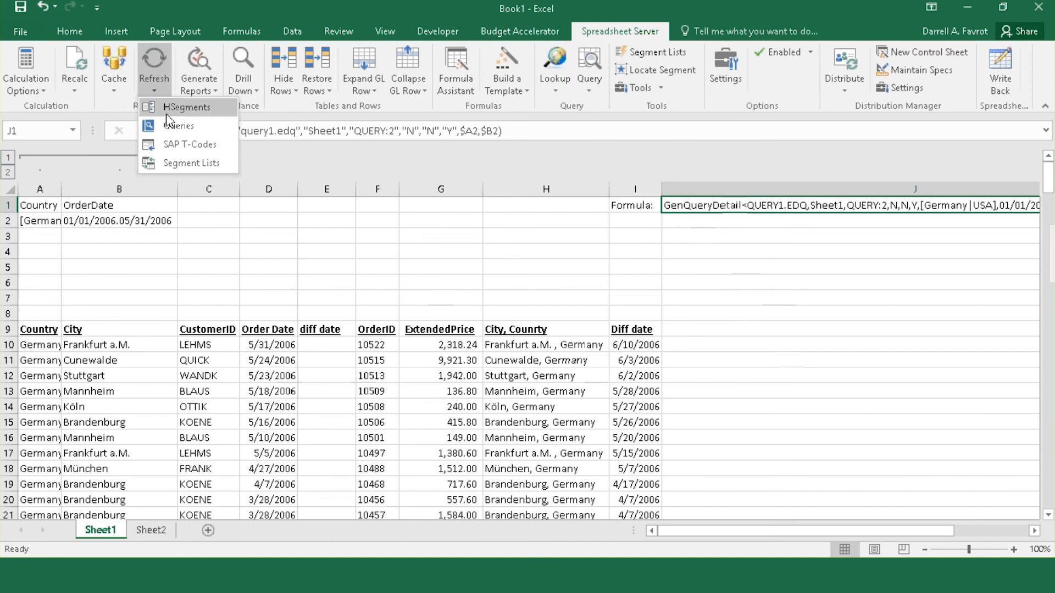
{"action": "left_click", "coordinate": [172, 127]}
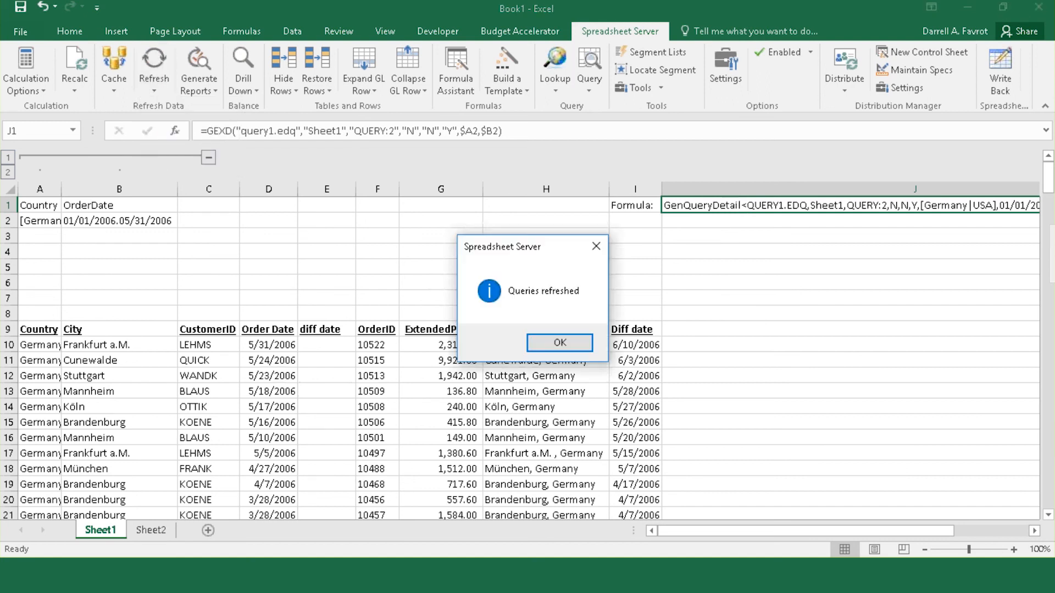
{"action": "left_click", "coordinate": [579, 345]}
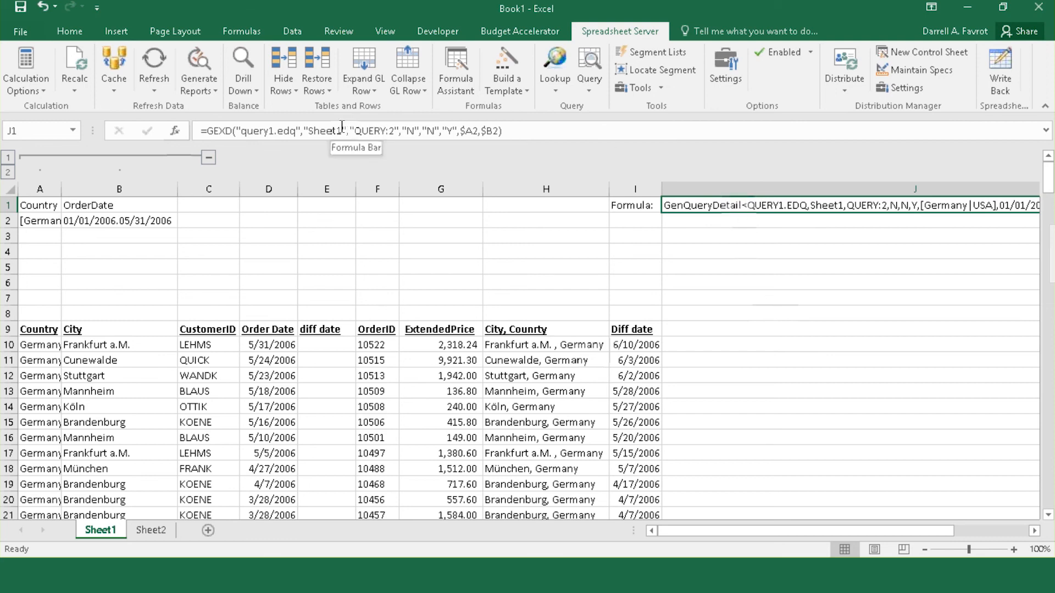
Change the query name in the GEXD formula in cell J1 to query1_1.edq
{"action": "left_click", "coordinate": [274, 130]}
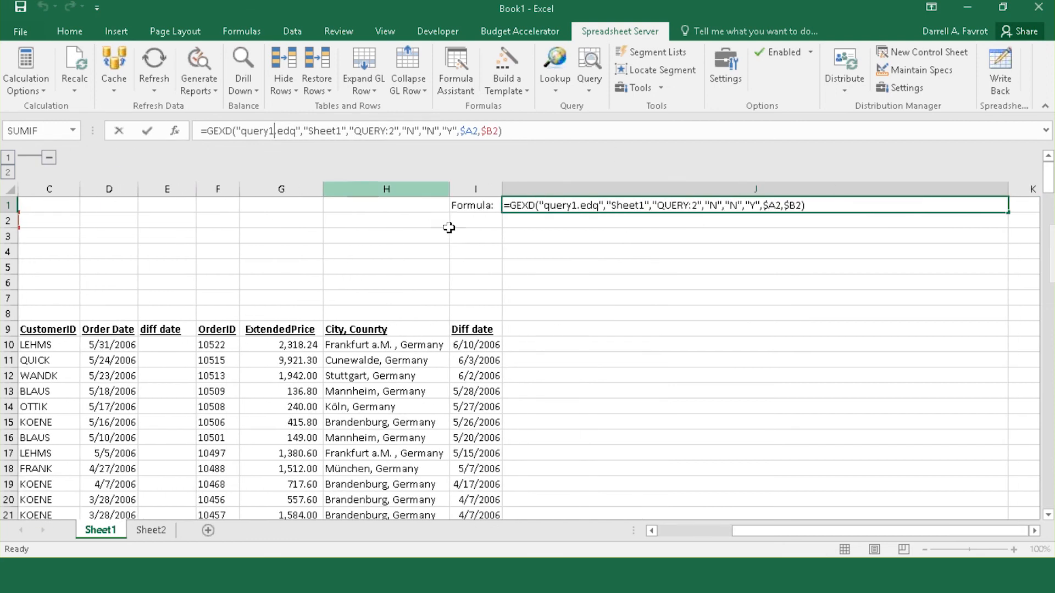
{"action": "type", "text": "_1"}
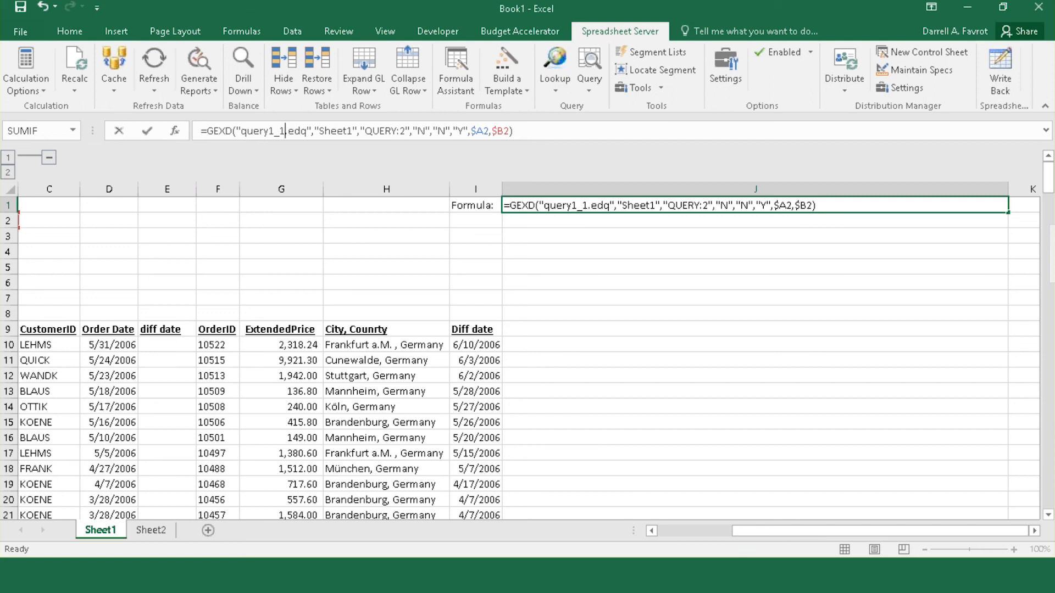
{"action": "key", "text": "Return"}
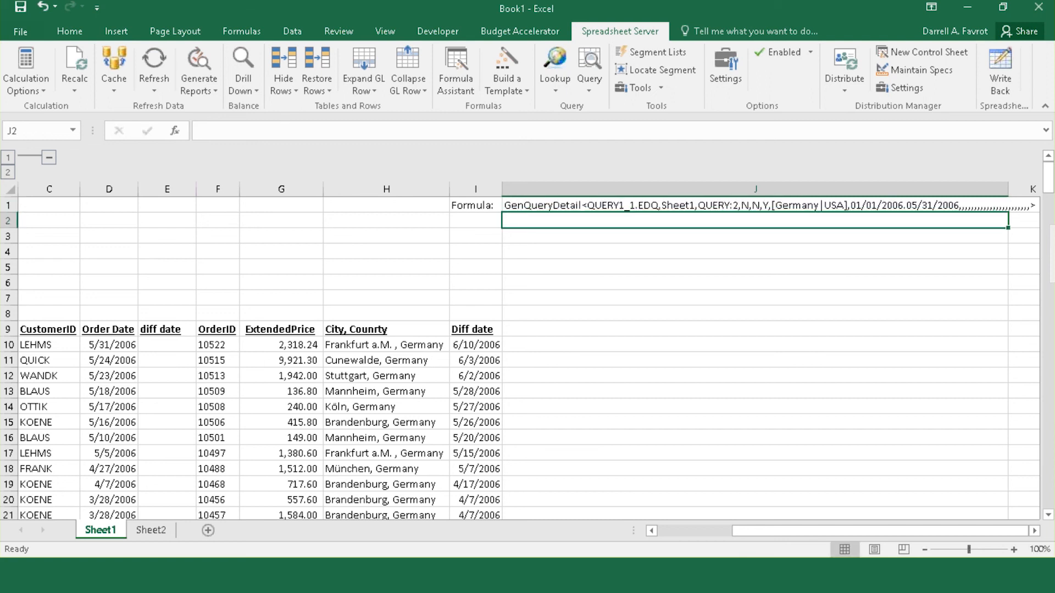
Generate the GEXD detail report from the formula in cell J1
{"action": "left_click", "coordinate": [531, 206]}
{"action": "right_click", "coordinate": [530, 210]}
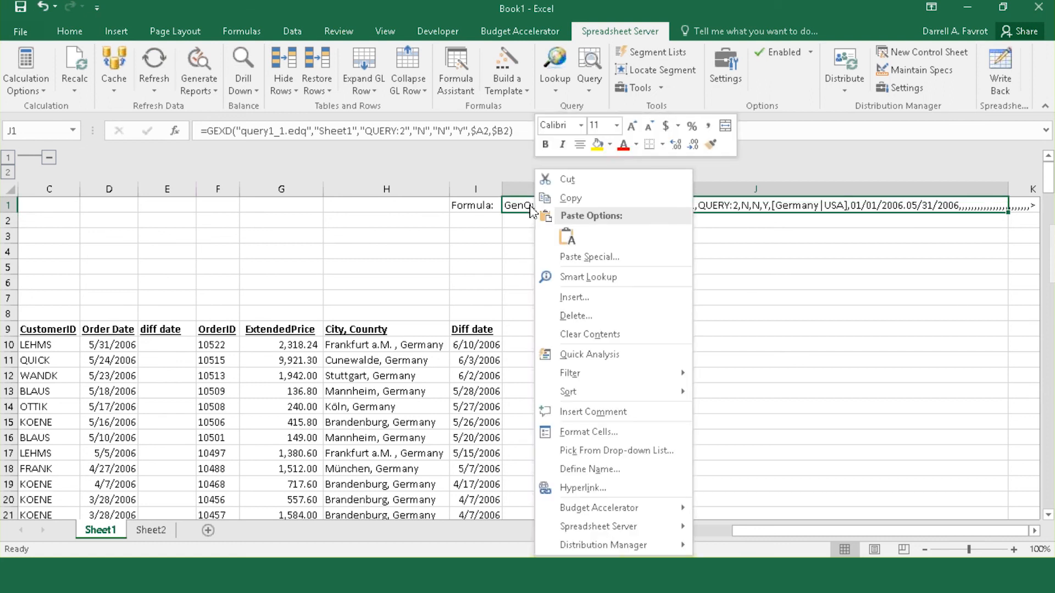
{"action": "mouse_move", "coordinate": [626, 535]}
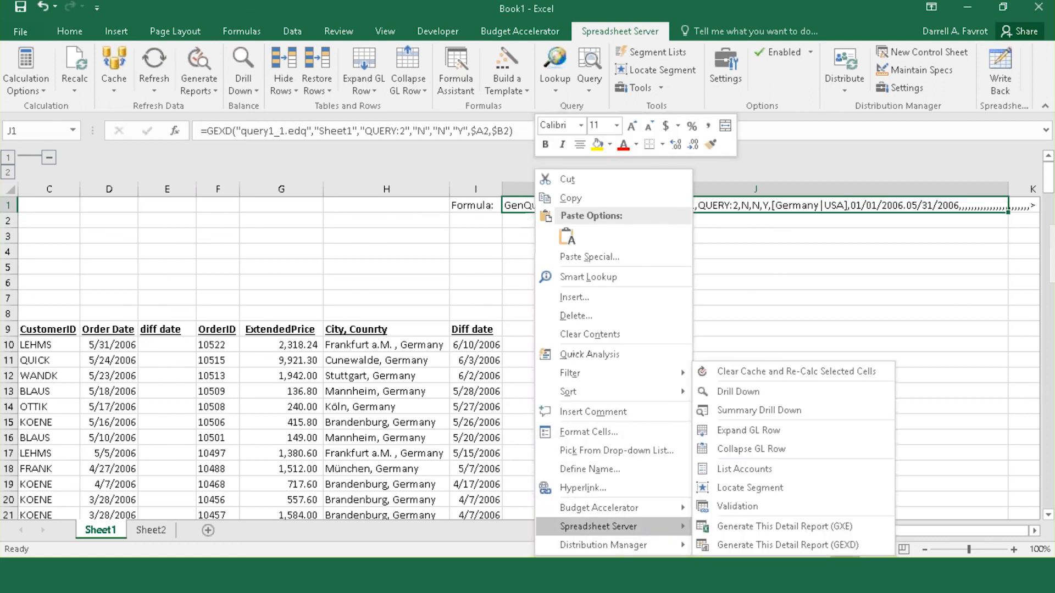
{"action": "left_click", "coordinate": [779, 546]}
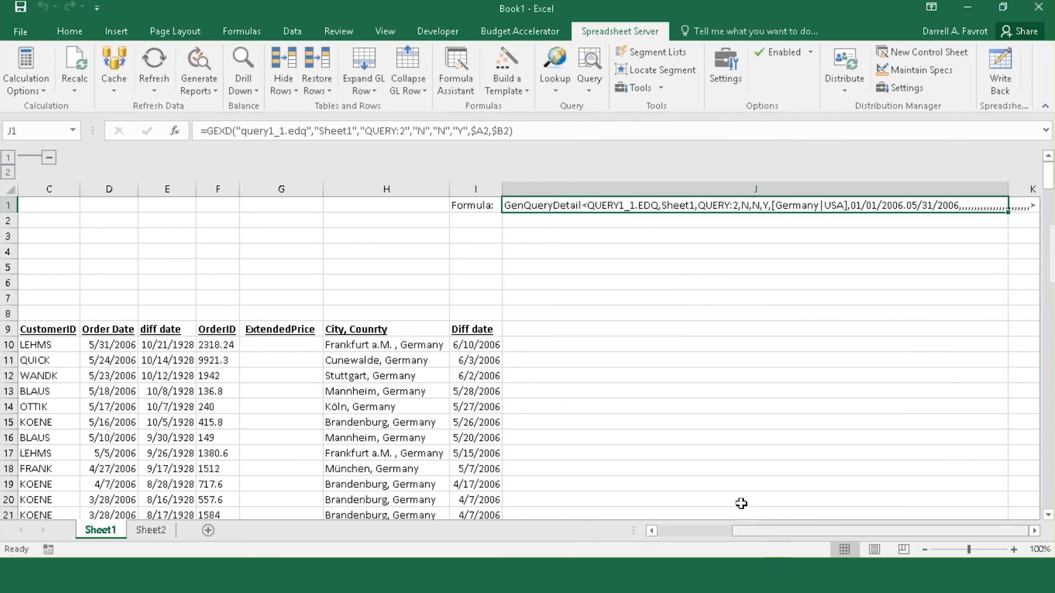
Examine the contents of the diff date and OrderID cells in row 10 of the generated report
{"action": "left_click_drag", "start_coordinate": [863, 539], "coordinate": [752, 551]}
{"action": "left_click", "coordinate": [340, 345]}
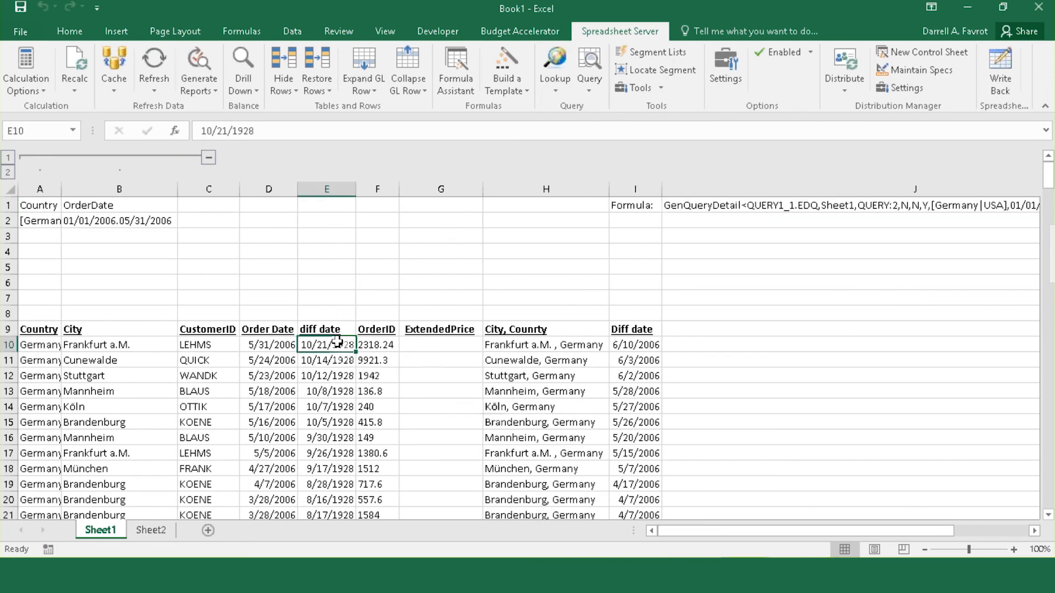
{"action": "left_click", "coordinate": [280, 130]}
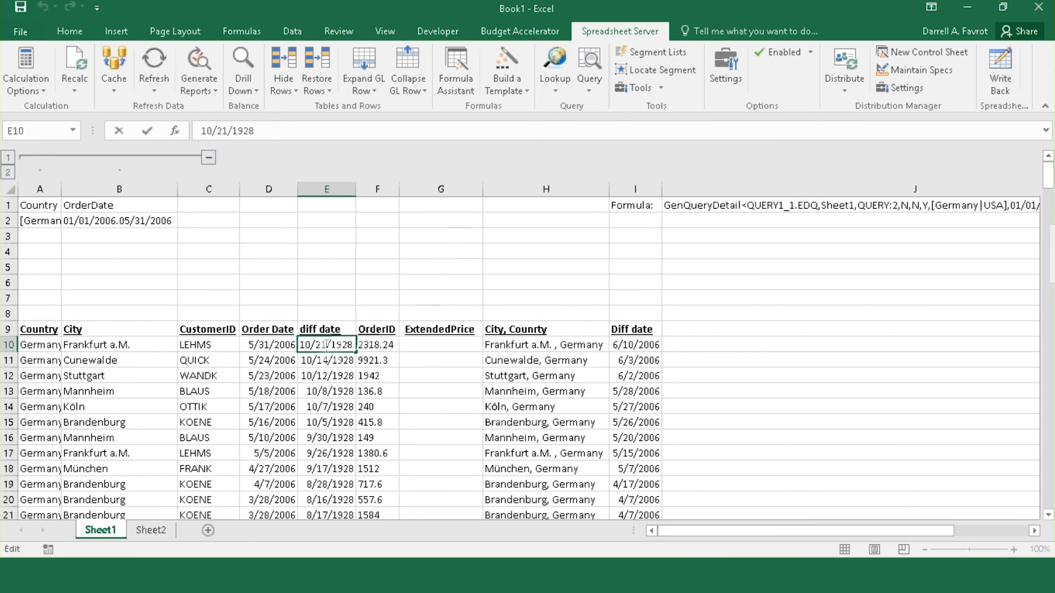
{"action": "left_click", "coordinate": [277, 344]}
{"action": "left_click", "coordinate": [341, 343]}
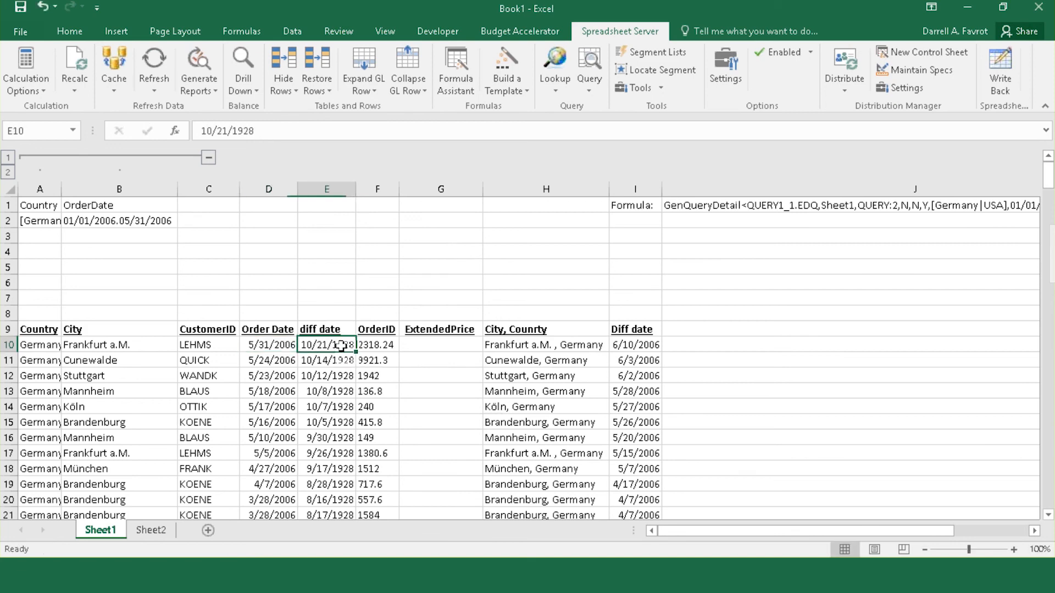
{"action": "left_click", "coordinate": [378, 346]}
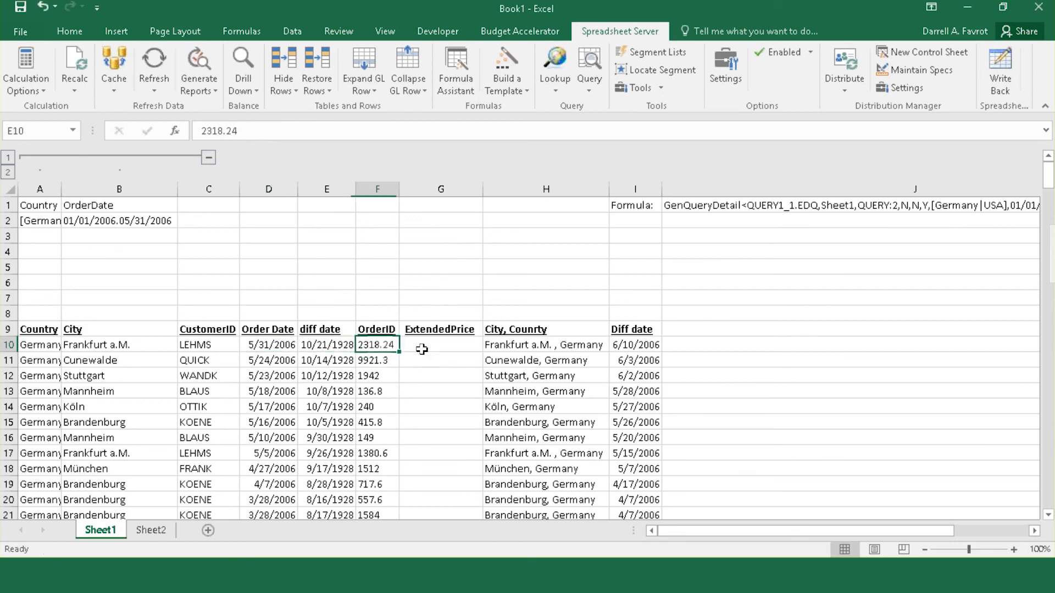
Check the formula in cell I10, switch to Query Designer and save the query1_1_Build query
{"action": "left_click", "coordinate": [546, 346]}
{"action": "left_click", "coordinate": [639, 340]}
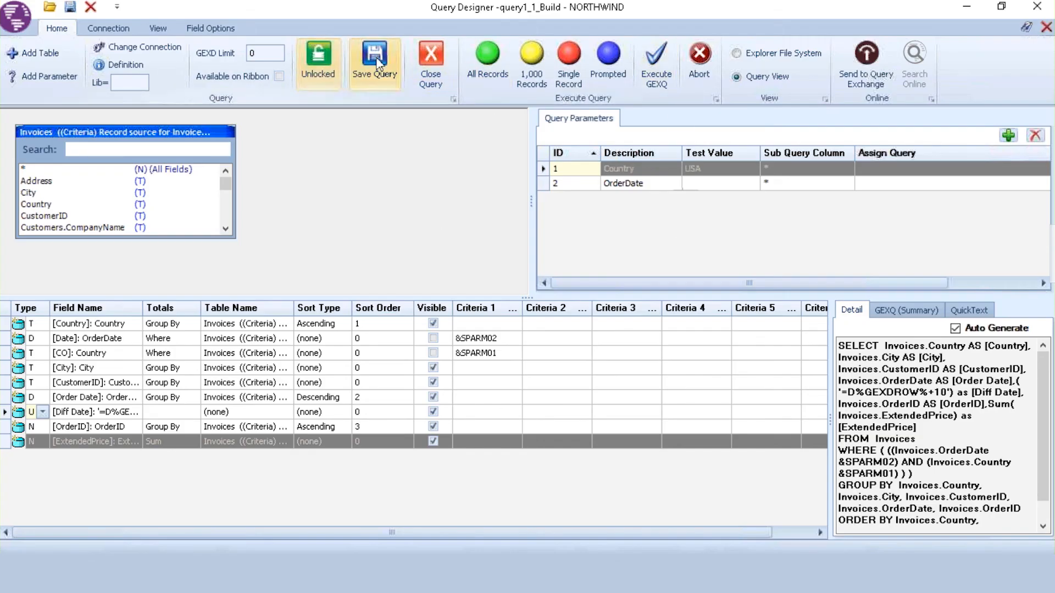
{"action": "left_click", "coordinate": [377, 63]}
{"action": "left_click", "coordinate": [537, 334]}
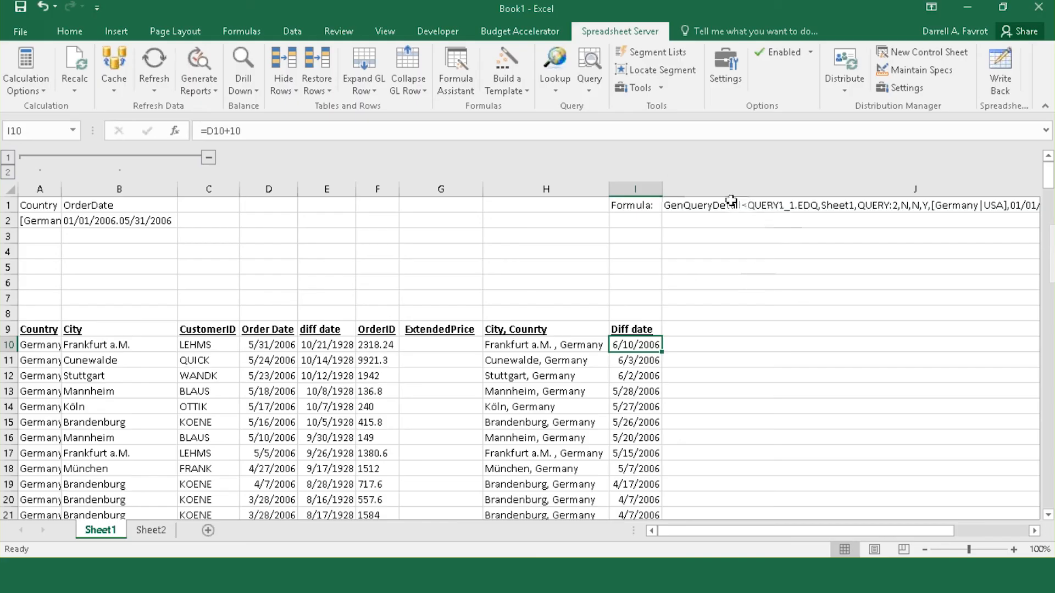
Change the query name in the GEXD formula in cell J1 to query1_1_Build.edq
{"action": "left_click", "coordinate": [732, 205]}
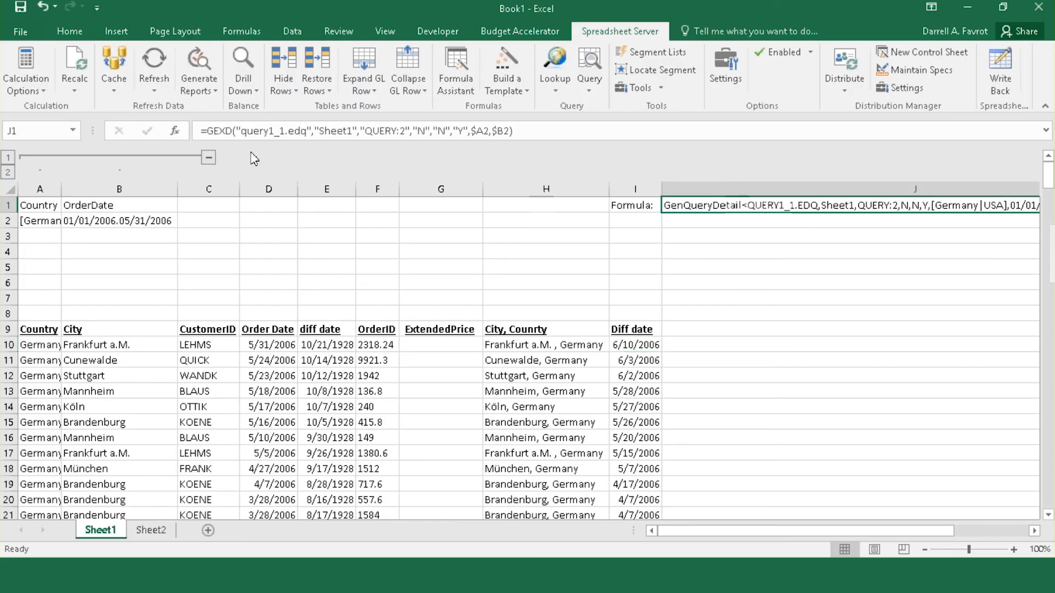
{"action": "left_click", "coordinate": [284, 131]}
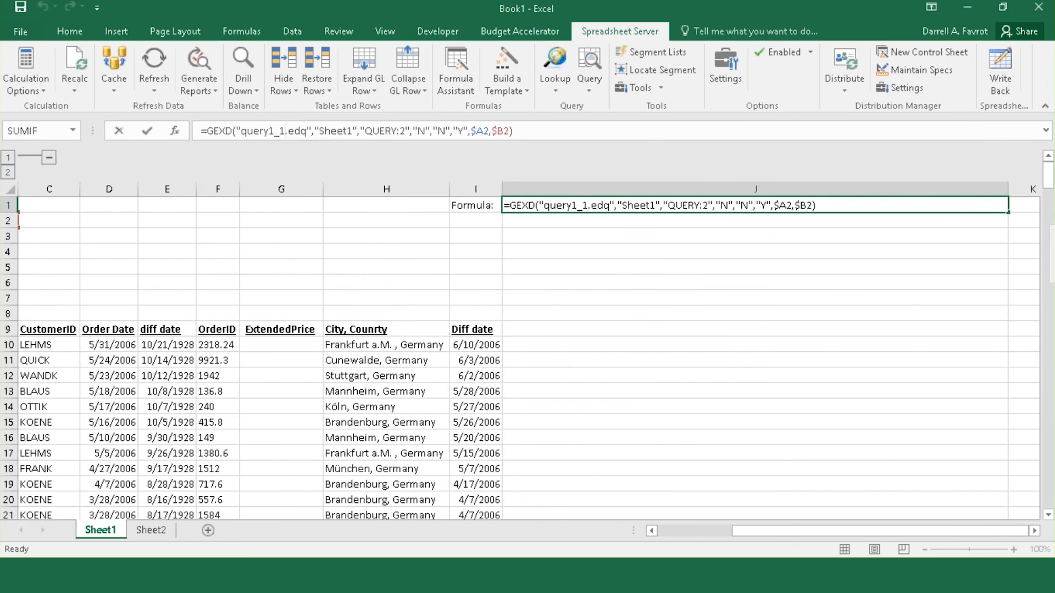
{"action": "type", "text": "_Build"}
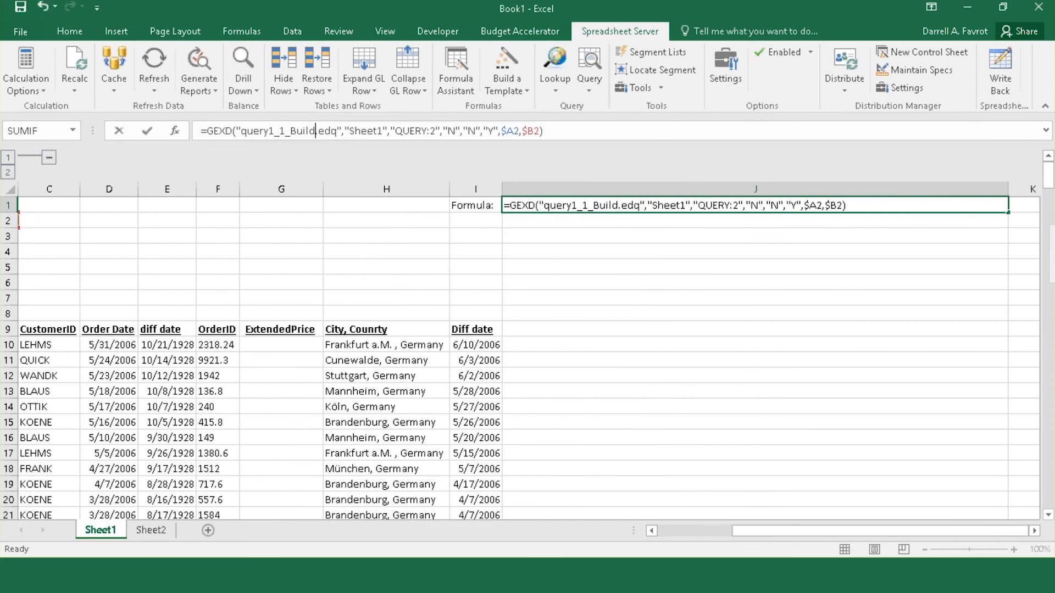
{"action": "key", "text": "Return"}
Generate the GEXD detail report from the query1_1_Build.edq formula in cell J1
{"action": "right_click", "coordinate": [772, 208]}
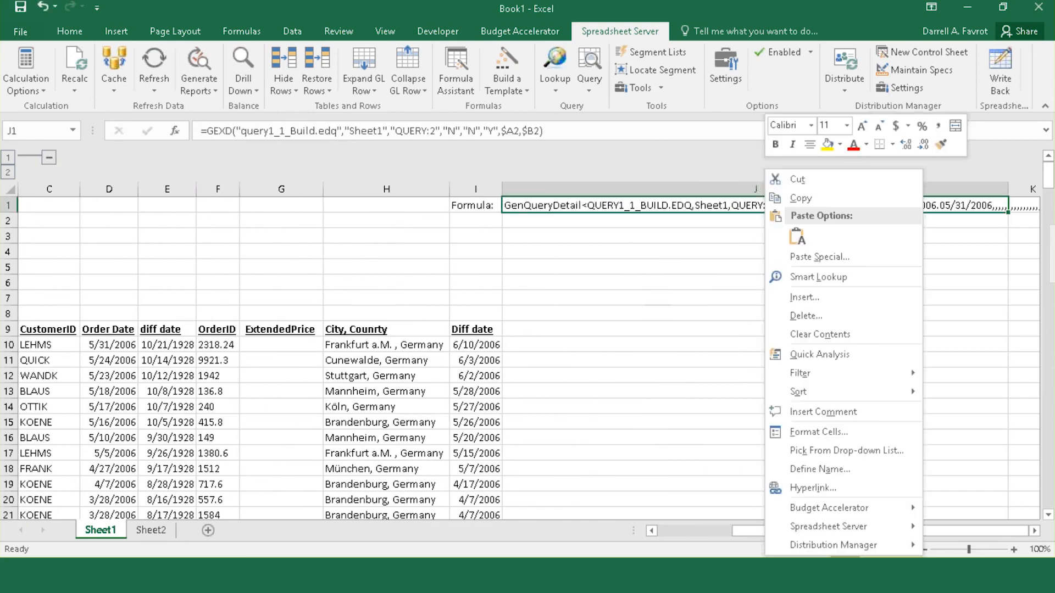
{"action": "mouse_move", "coordinate": [830, 527]}
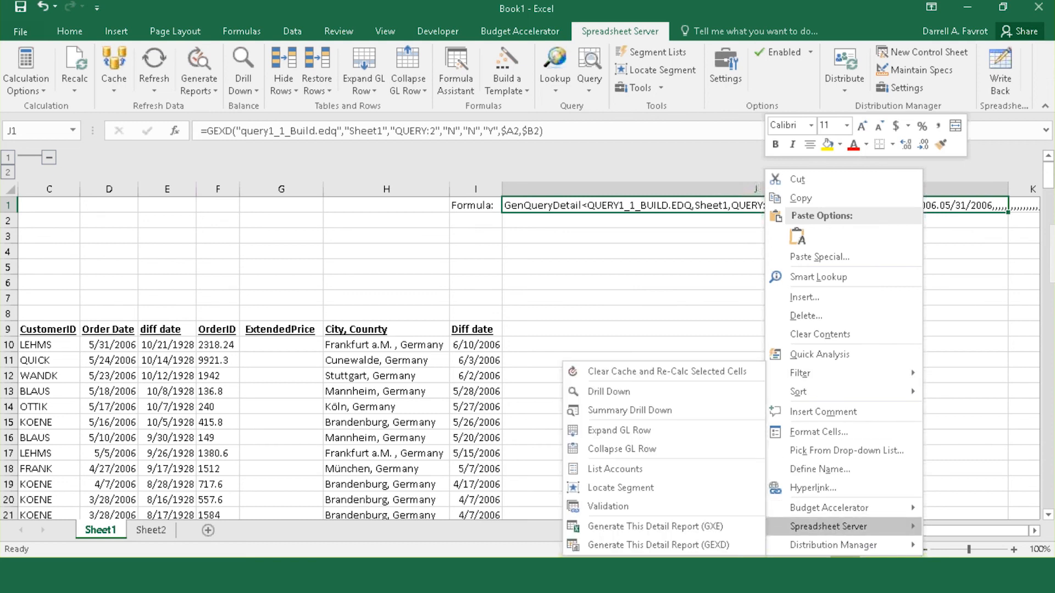
{"action": "left_click", "coordinate": [714, 545]}
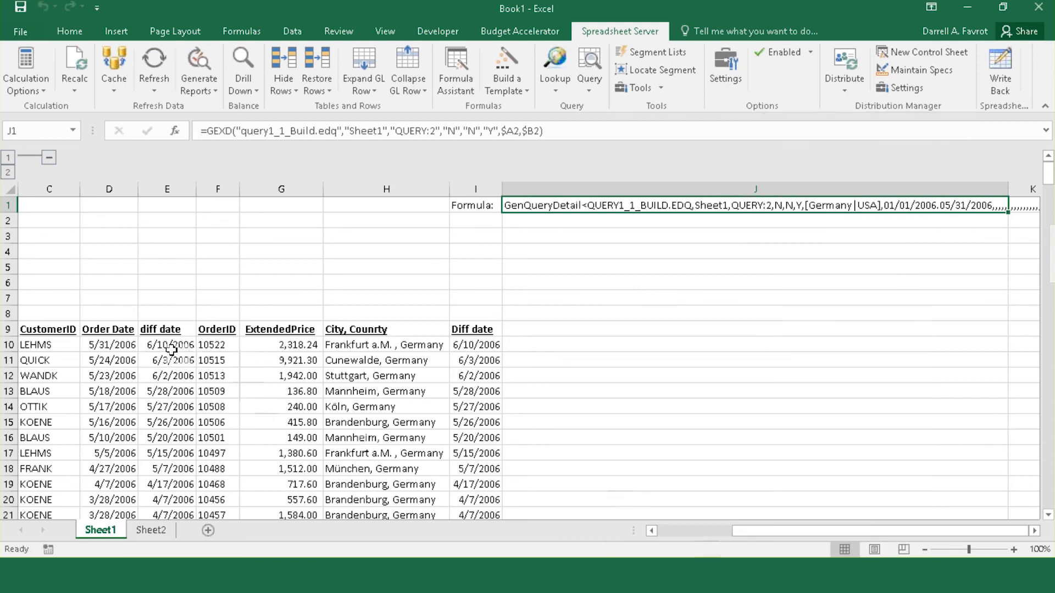
{"action": "scroll", "coordinate": [585, 451], "scroll_direction": "left", "scroll_amount": 2}
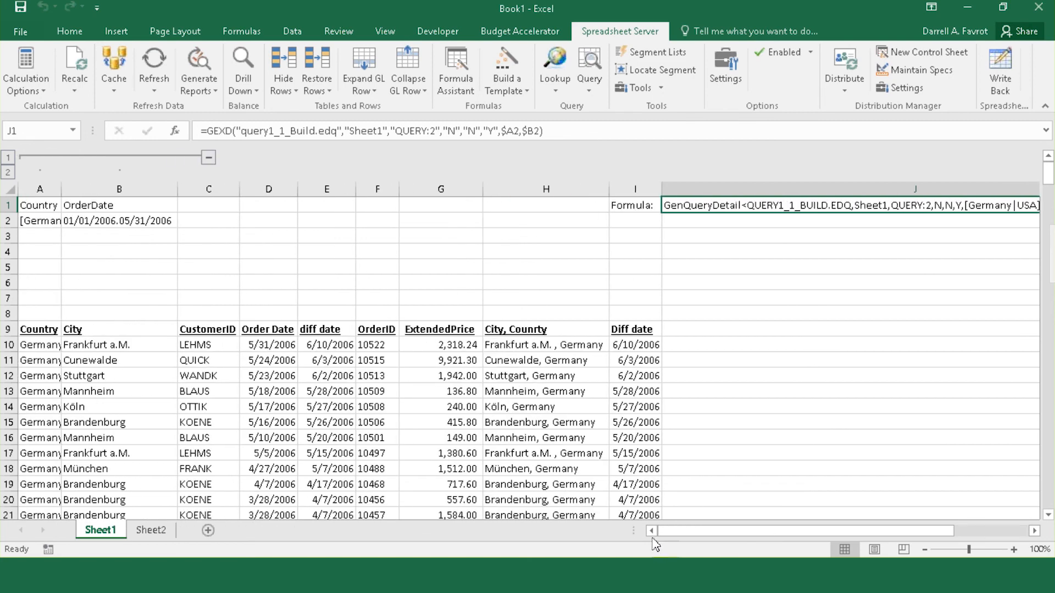
Examine the diff date formulas in cells E10, E17 and E22 of the generated report
{"action": "left_click", "coordinate": [438, 268]}
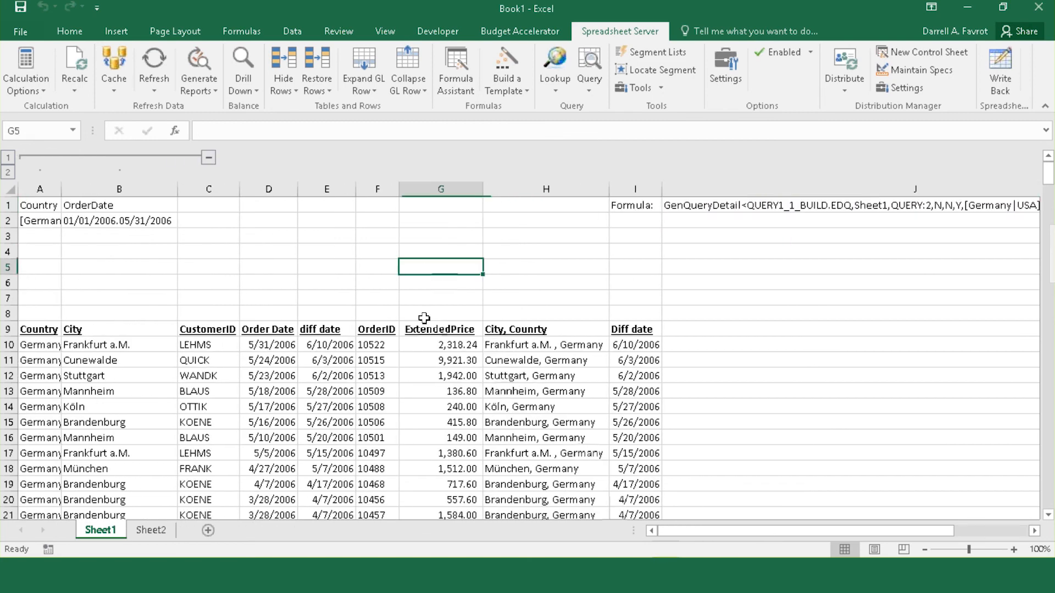
{"action": "left_click", "coordinate": [335, 346]}
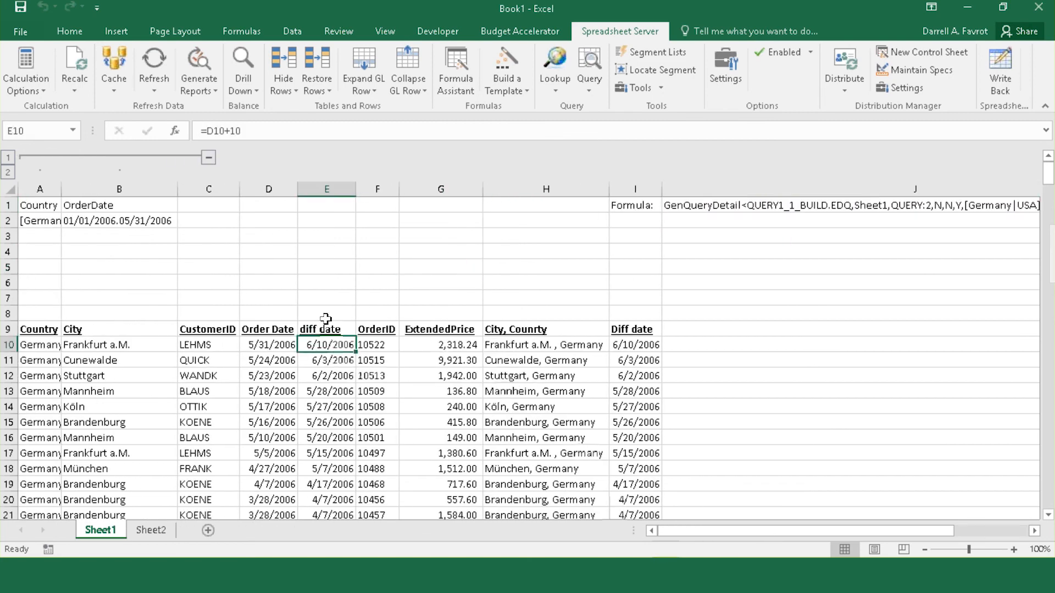
{"action": "left_click", "coordinate": [324, 454]}
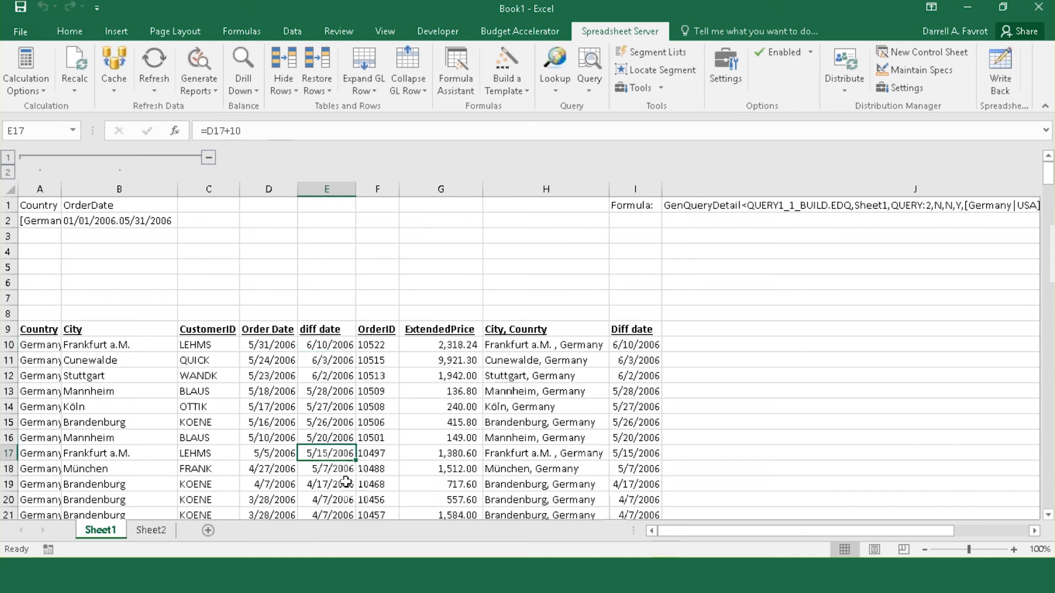
{"action": "scroll", "coordinate": [351, 453], "scroll_direction": "down", "scroll_amount": 2}
{"action": "left_click", "coordinate": [332, 442]}
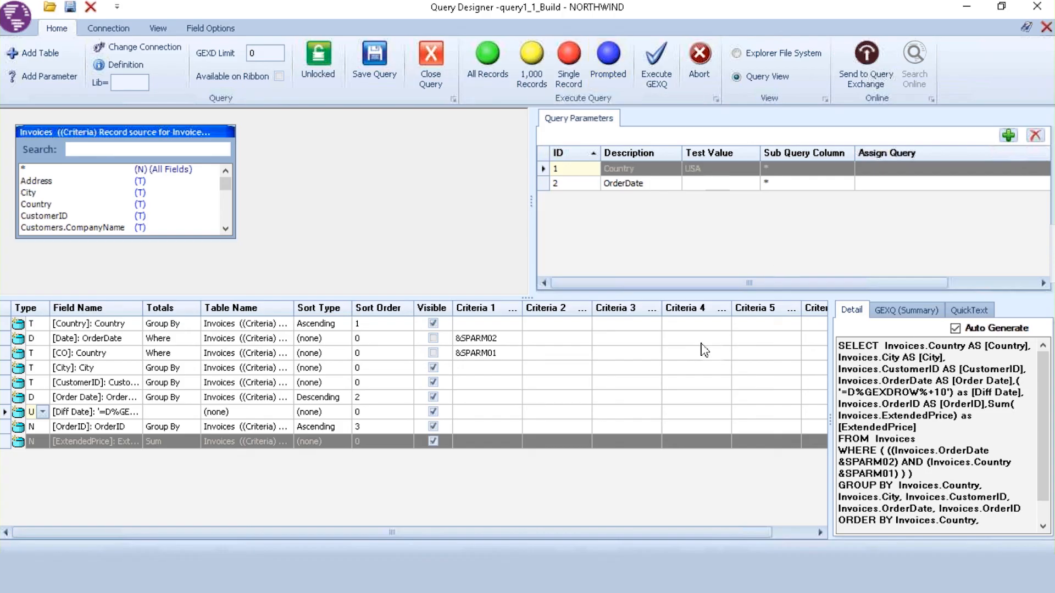
Switch to Query Designer and review the Diff Date field's expression in the Builder without changing it
{"action": "double_click", "coordinate": [106, 416]}
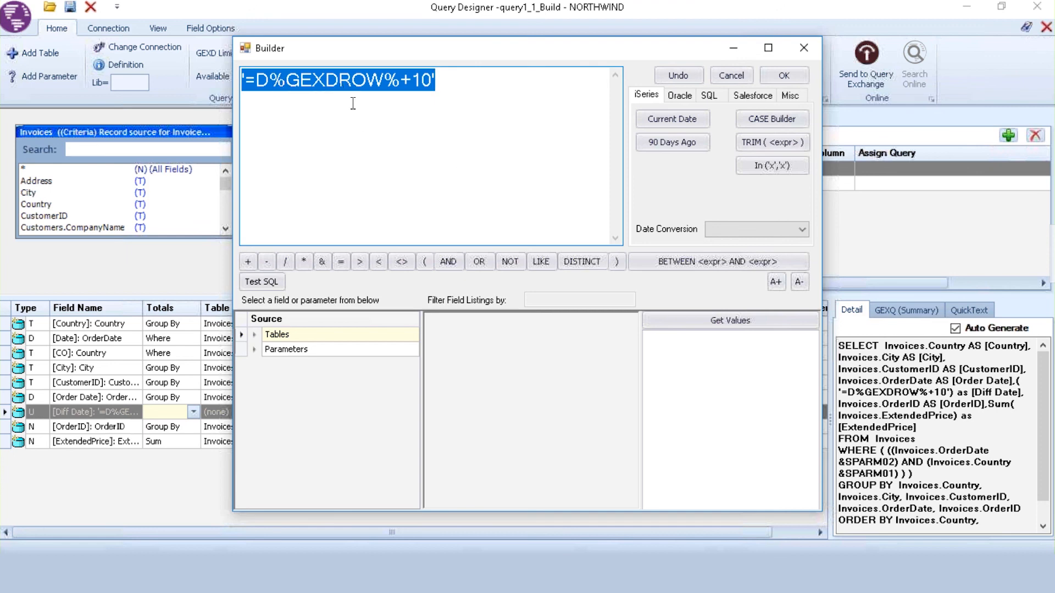
{"action": "left_click", "coordinate": [268, 80]}
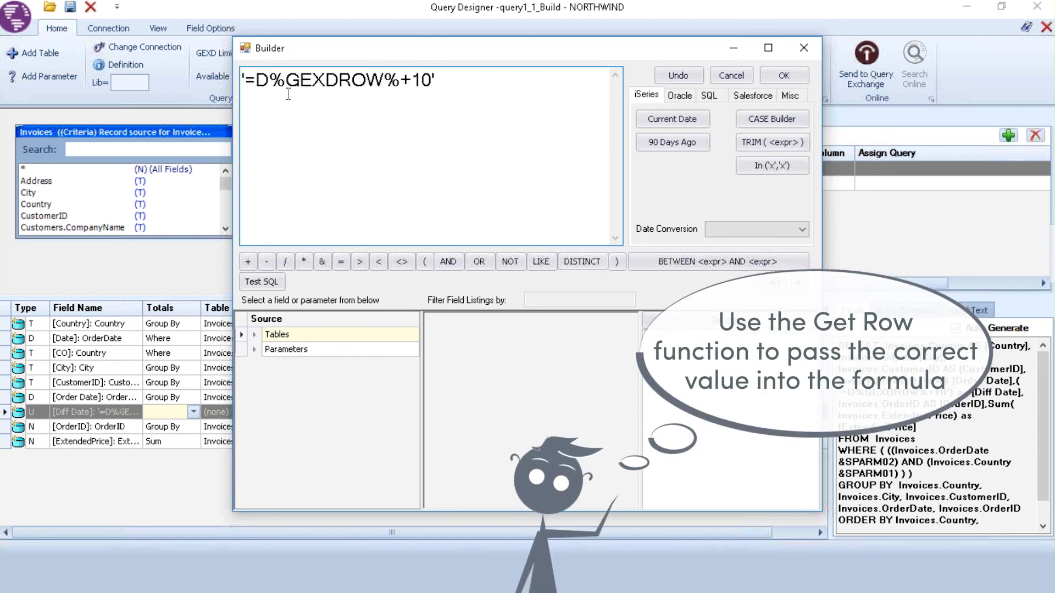
{"action": "left_click", "coordinate": [728, 74]}
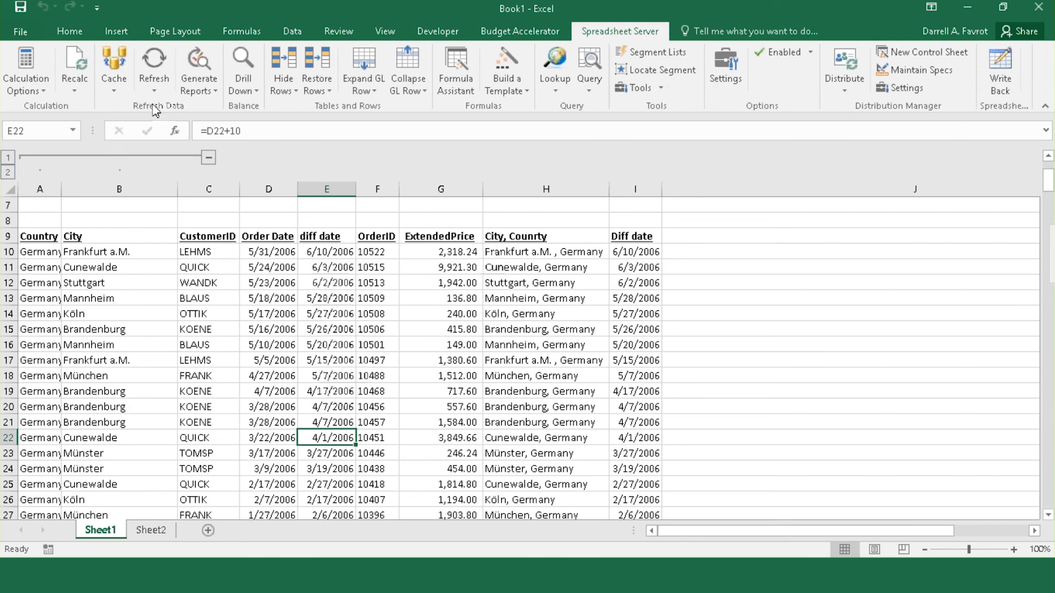
Back in Excel, set the Country parameter in cell A2 to USA and regenerate the detail report
{"action": "scroll", "coordinate": [130, 286], "scroll_direction": "up", "scroll_amount": 2}
{"action": "left_click", "coordinate": [52, 219]}
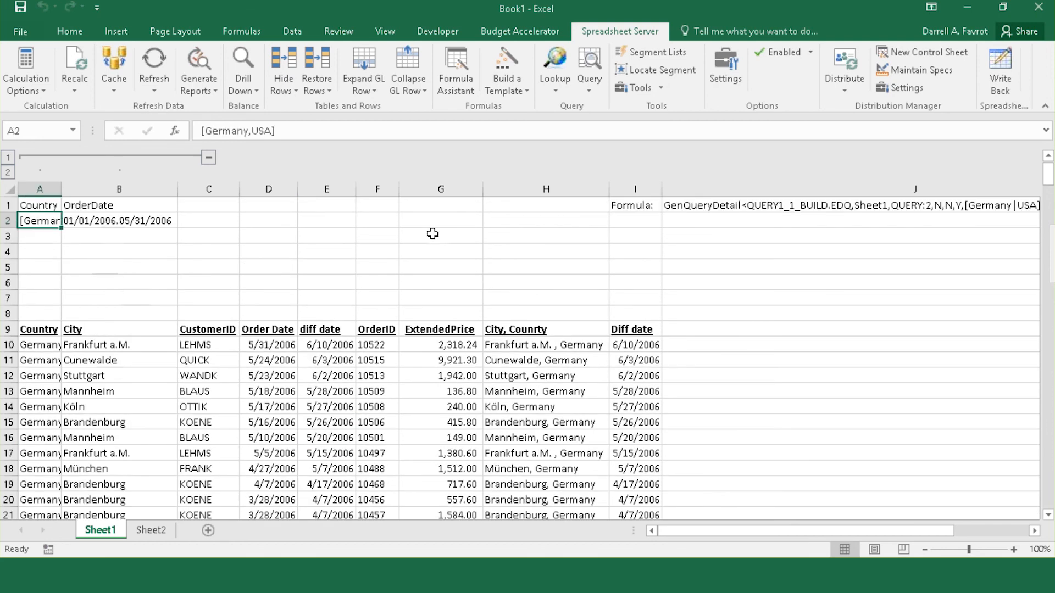
{"action": "type", "text": "USA"}
{"action": "key", "text": "Return"}
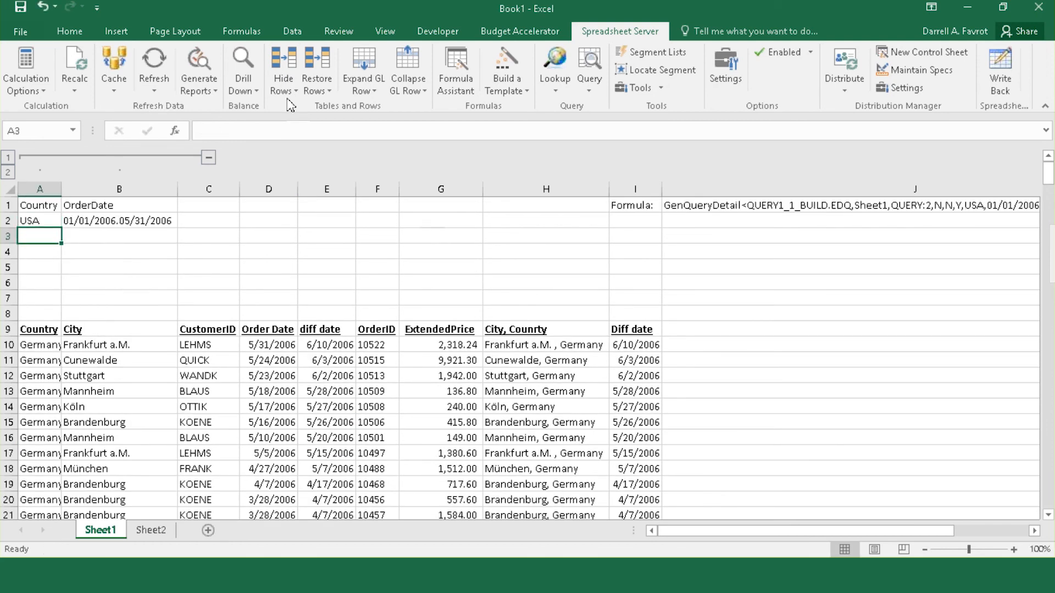
{"action": "left_click", "coordinate": [199, 64]}
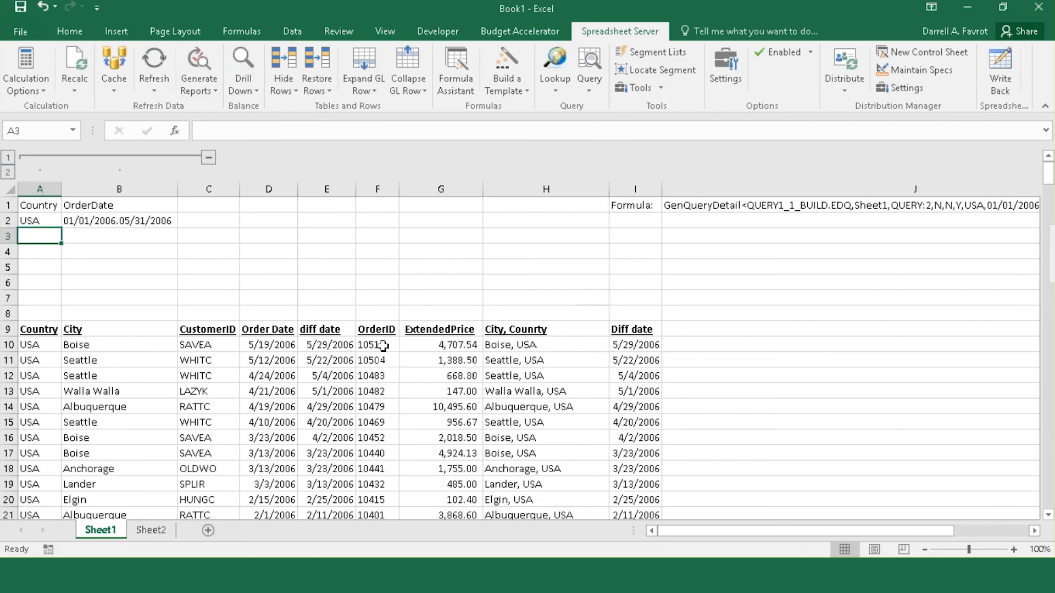
Examine the rows of the regenerated USA report and the diff date formula in cell E10
{"action": "scroll", "coordinate": [383, 346], "scroll_direction": "down", "scroll_amount": 2}
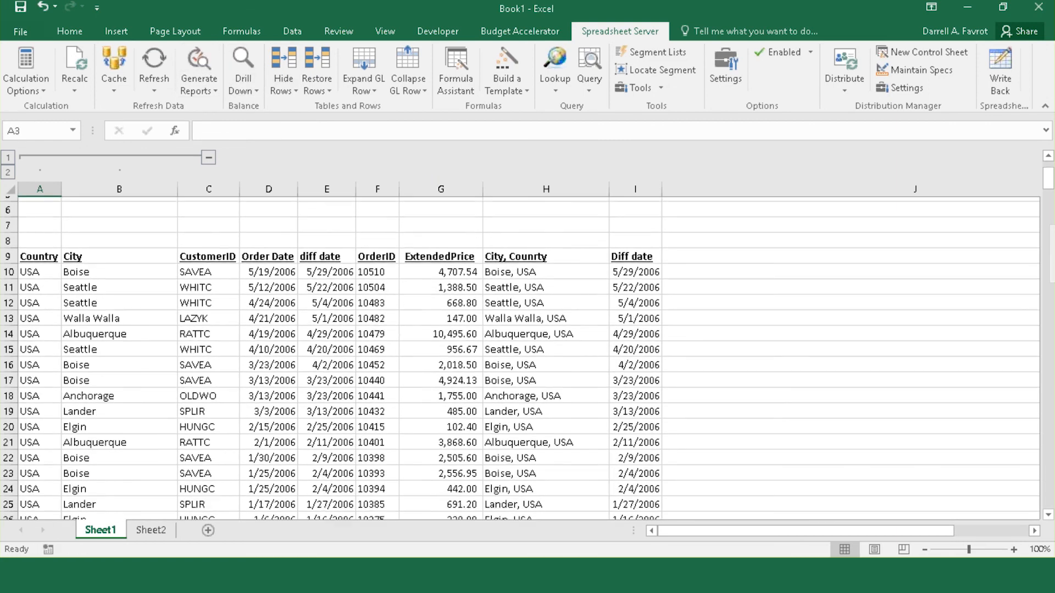
{"action": "scroll", "coordinate": [379, 337], "scroll_direction": "down", "scroll_amount": 2}
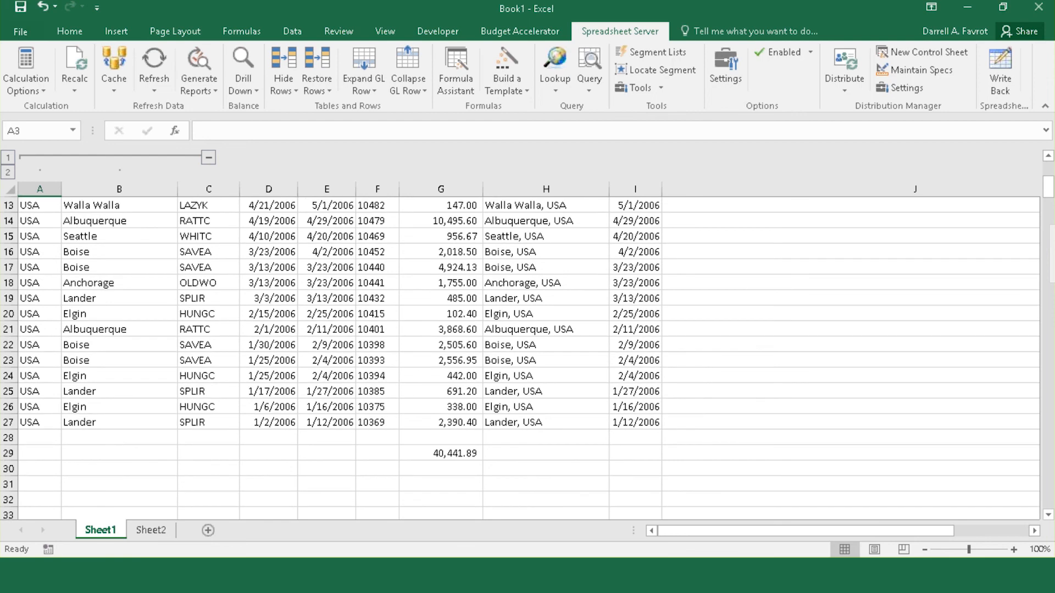
{"action": "scroll", "coordinate": [379, 338], "scroll_direction": "up", "scroll_amount": 3}
{"action": "left_click", "coordinate": [338, 298]}
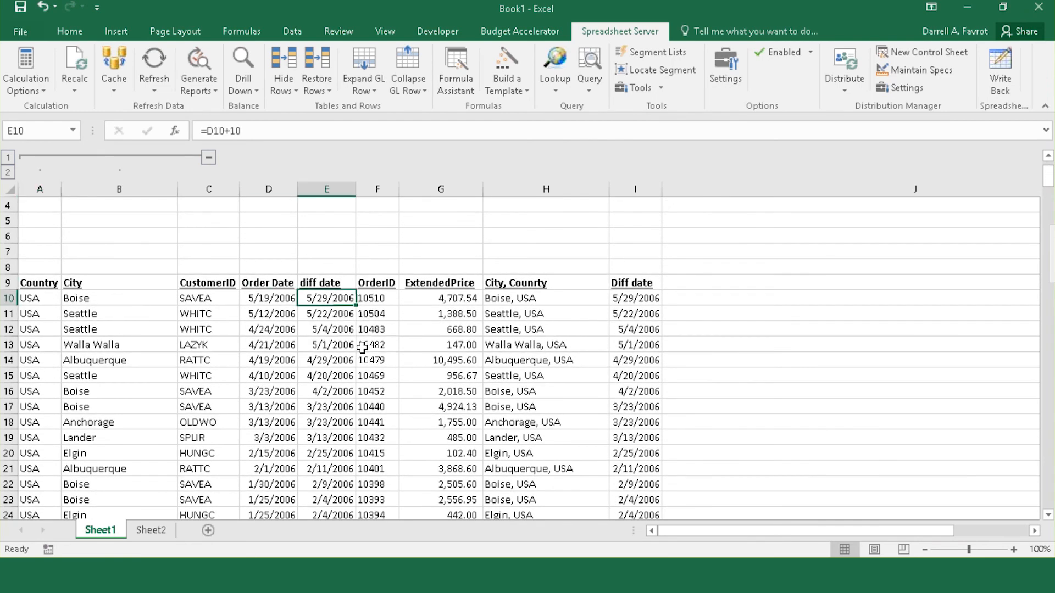
{"action": "scroll", "coordinate": [361, 345], "scroll_direction": "up", "scroll_amount": 1}
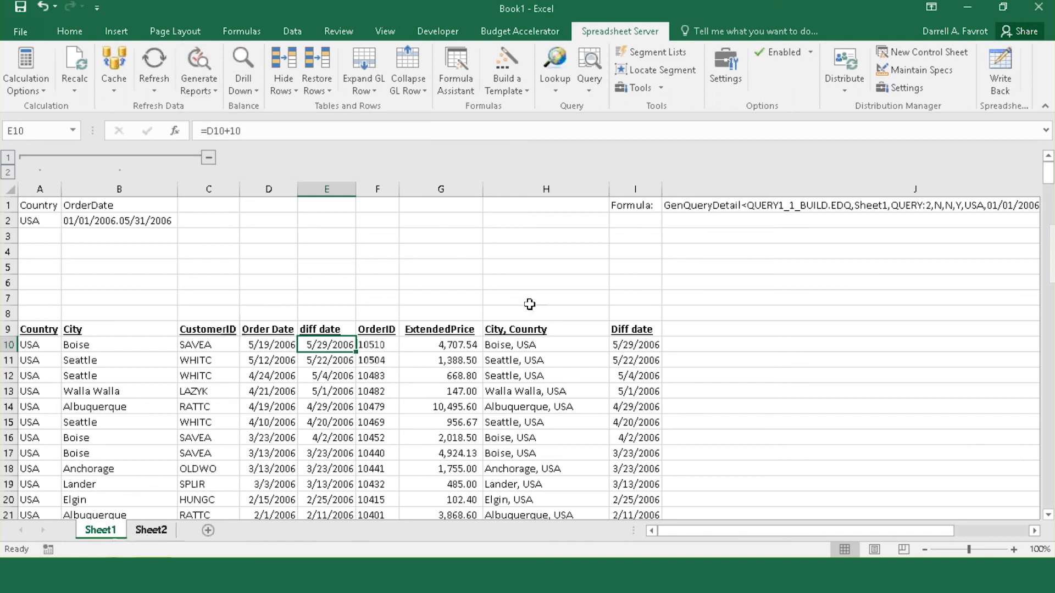
{"action": "left_click", "coordinate": [568, 280]}
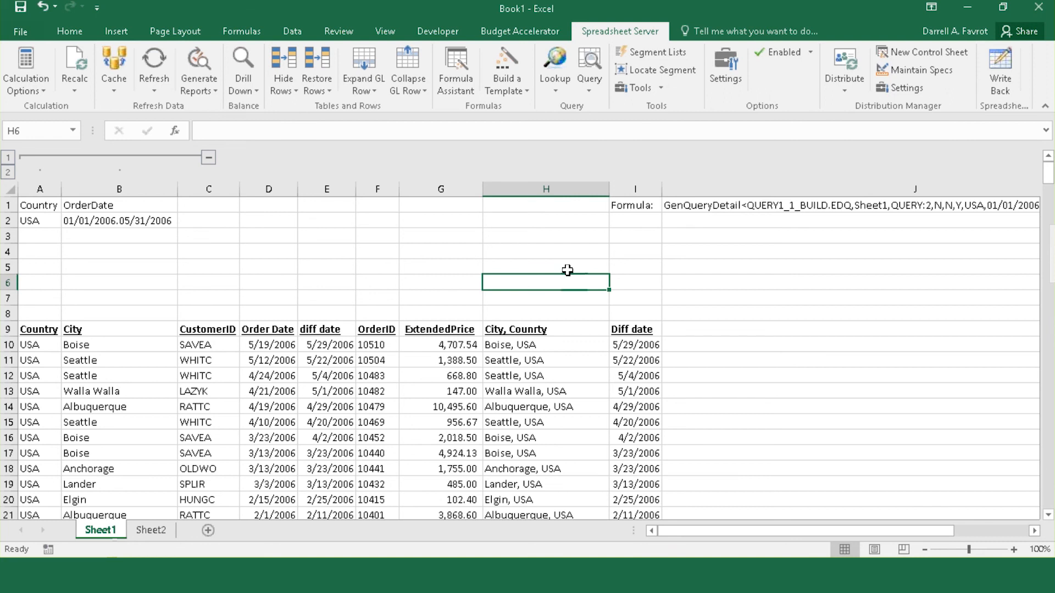
{"action": "left_click", "coordinate": [176, 295]}
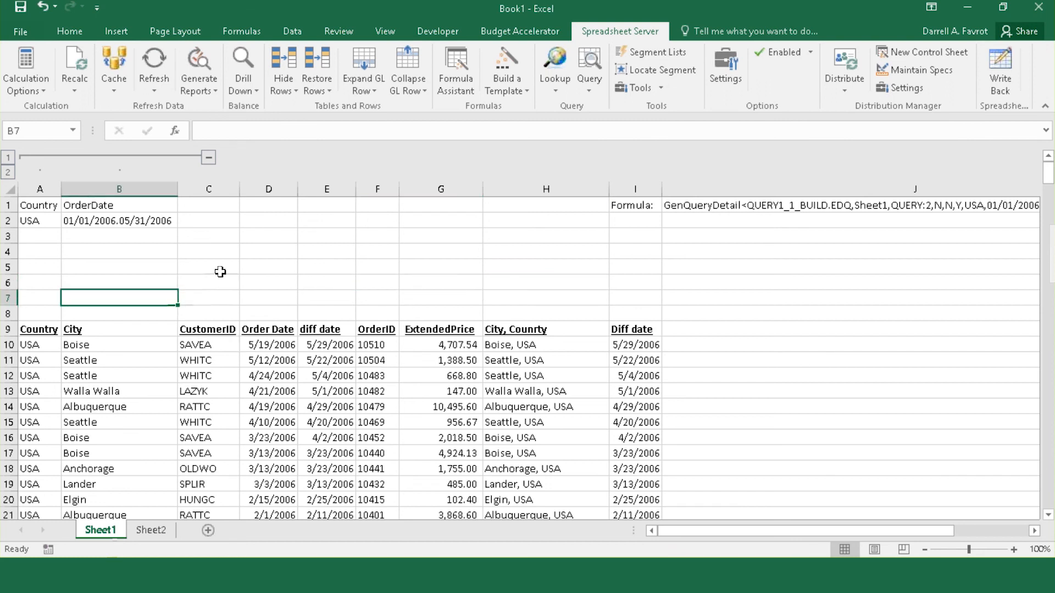
{"action": "left_click", "coordinate": [147, 264]}
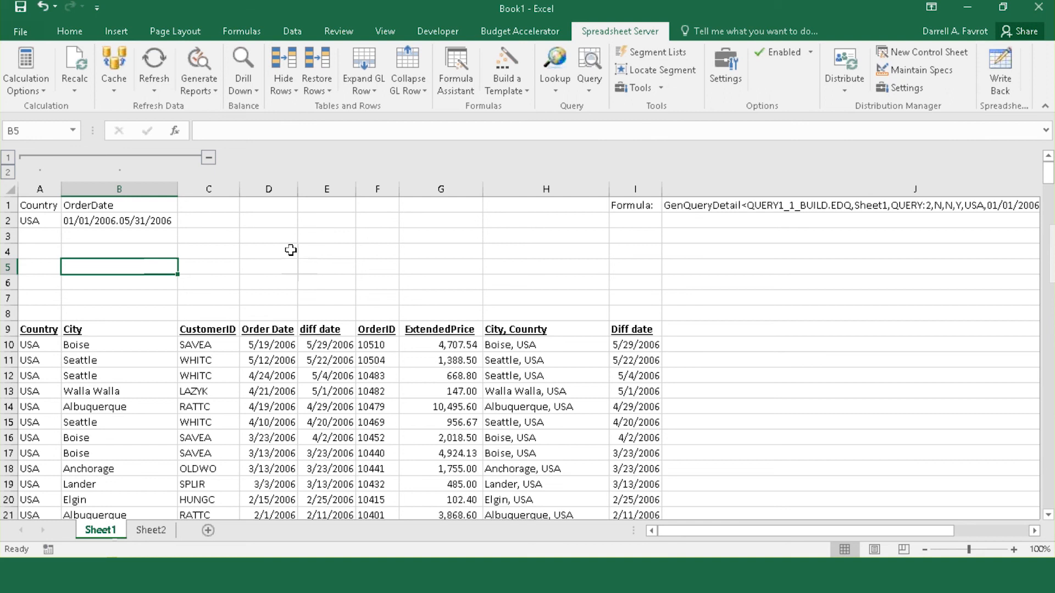
Rename the Sheet1 worksheet to the presenter's first name
{"action": "double_click", "coordinate": [100, 530]}
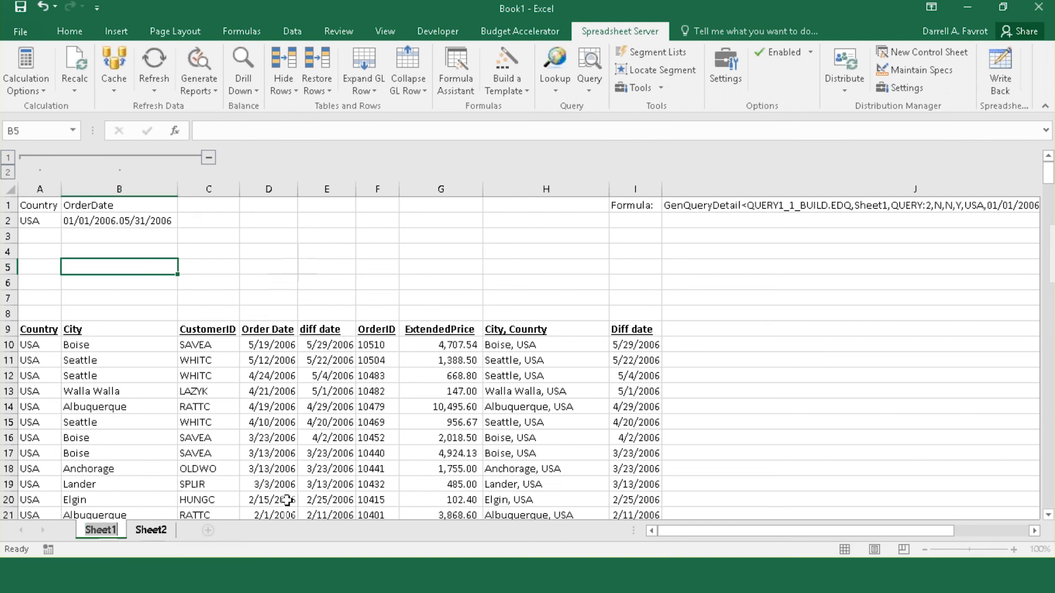
{"action": "type", "text": "Darrel"}
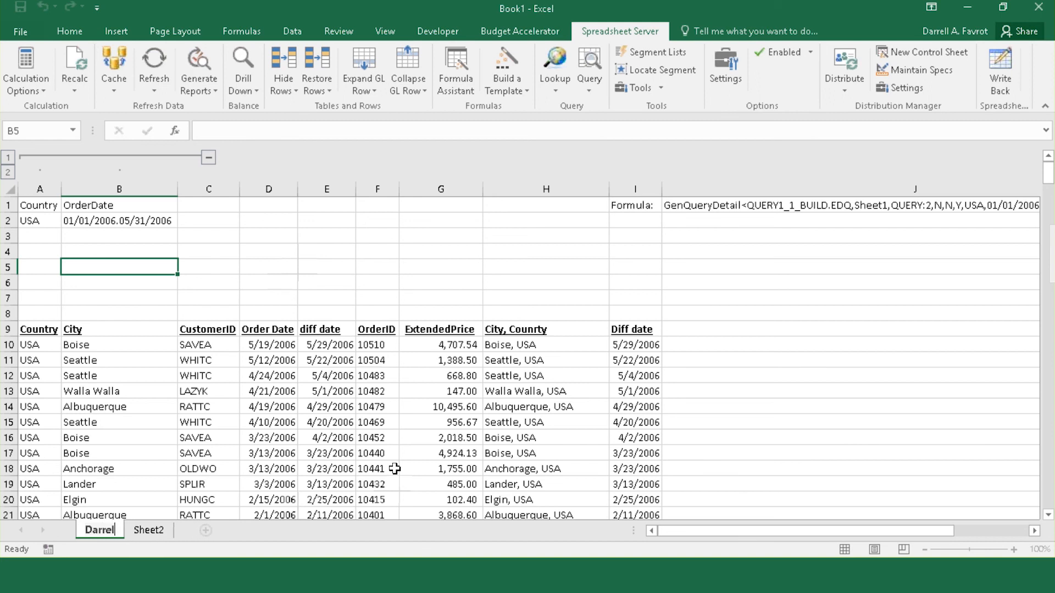
{"action": "type", "text": "l"}
{"action": "key", "text": "Return"}
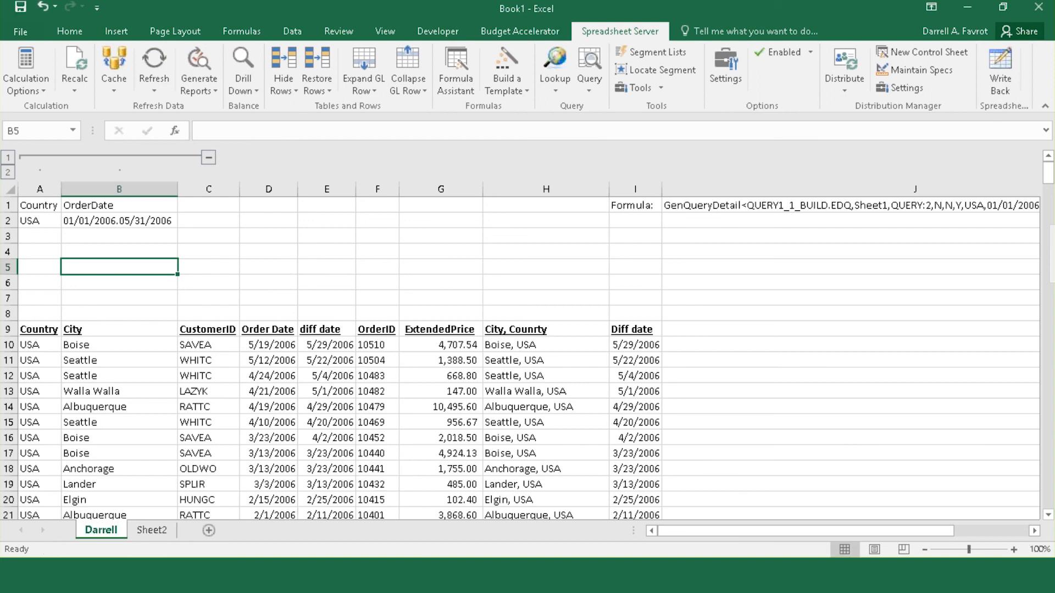
Use the Formula Assistant to set the target worksheet of the GEXD formula in cell J1 to the renamed sheet
{"action": "left_click", "coordinate": [780, 205]}
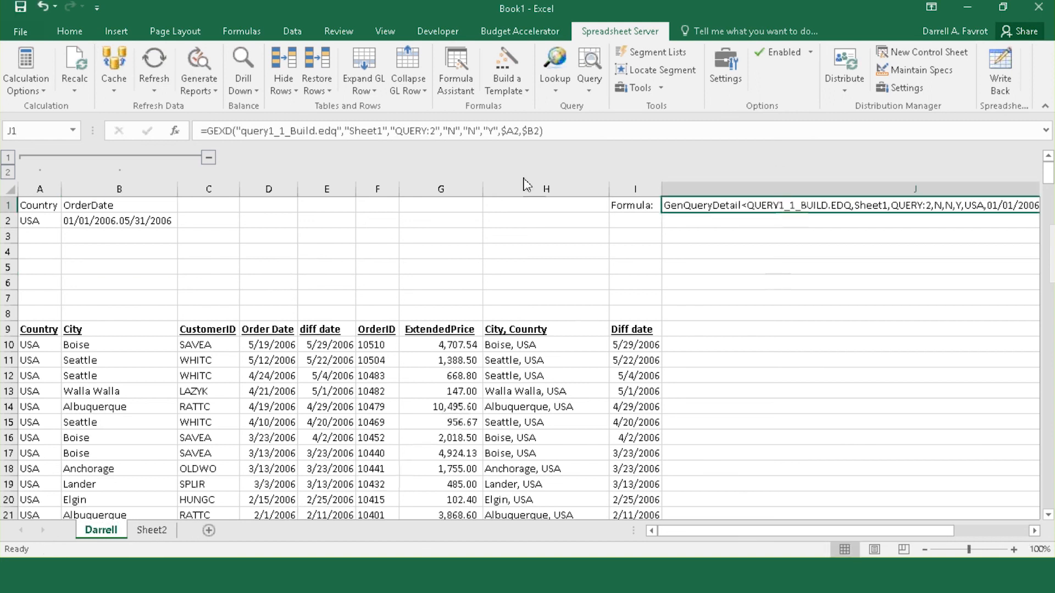
{"action": "left_click", "coordinate": [458, 82]}
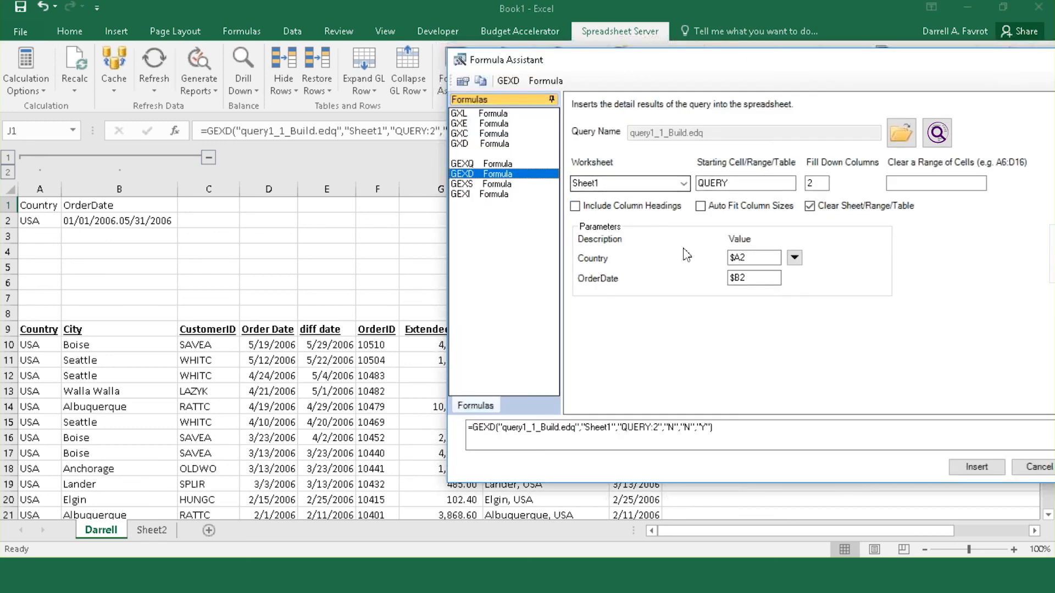
{"action": "left_click_drag", "start_coordinate": [695, 66], "coordinate": [534, 76]}
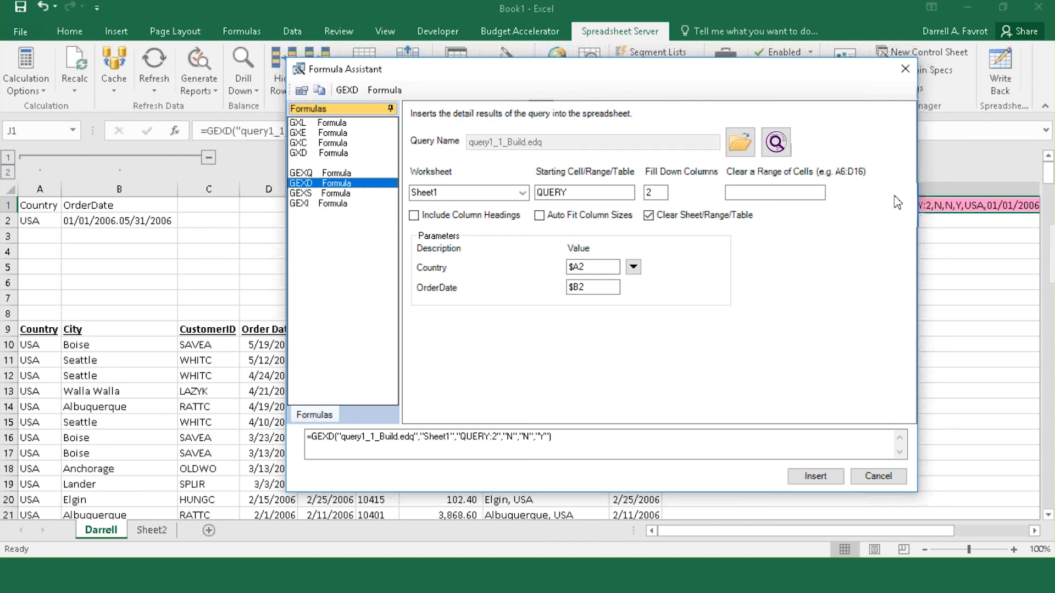
{"action": "left_click", "coordinate": [523, 192]}
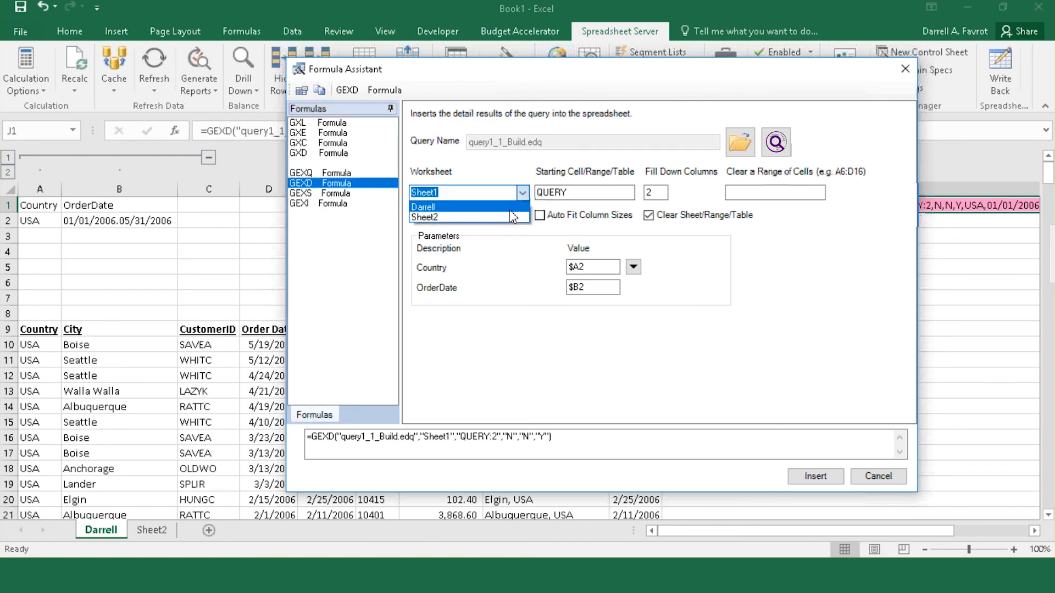
{"action": "left_click", "coordinate": [434, 204]}
{"action": "left_click", "coordinate": [815, 475]}
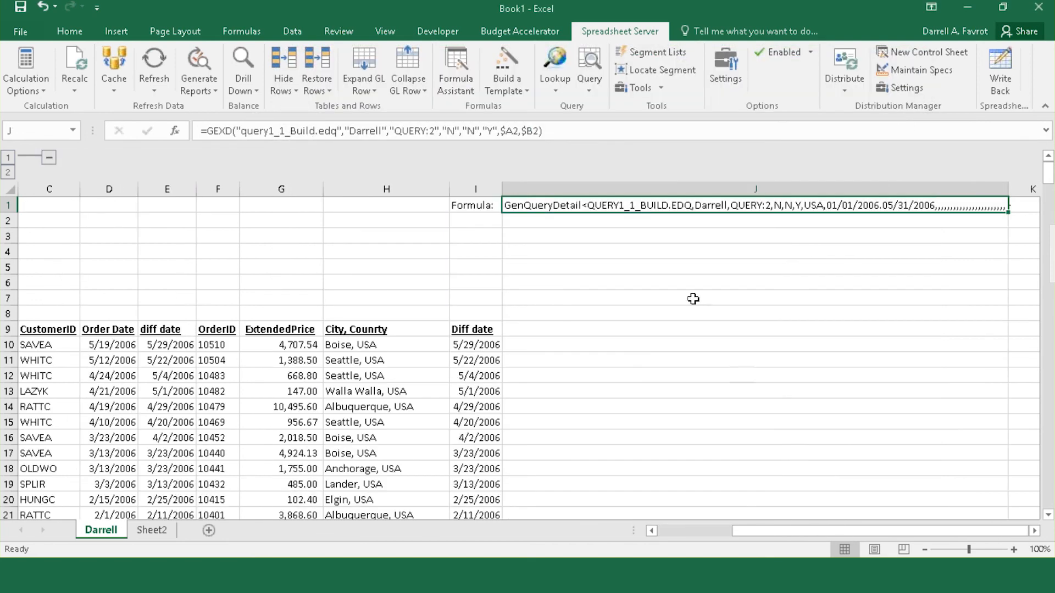
{"action": "left_click_drag", "start_coordinate": [824, 532], "coordinate": [748, 532]}
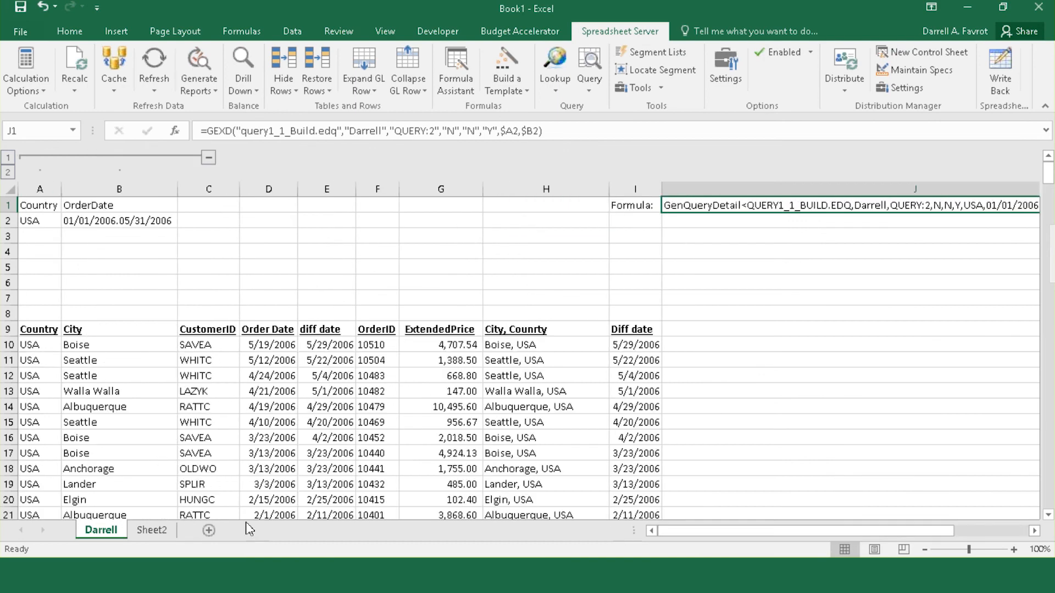
Check the GEXD formula in cell K1 of Sheet2 and rename that worksheet to Hello
{"action": "left_click", "coordinate": [151, 531]}
{"action": "left_click", "coordinate": [706, 206]}
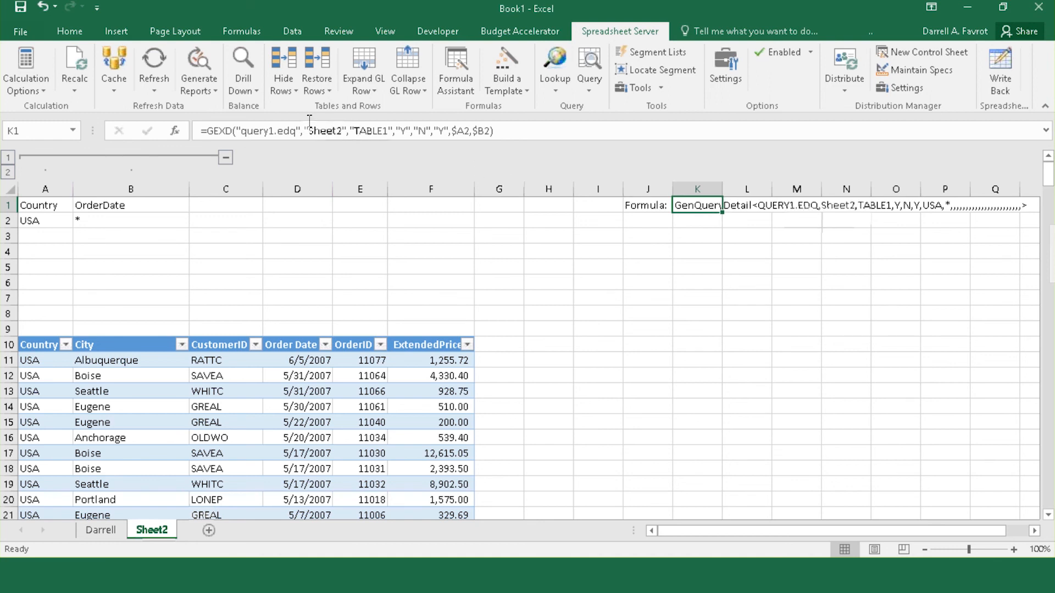
{"action": "left_click_drag", "start_coordinate": [310, 131], "coordinate": [342, 131]}
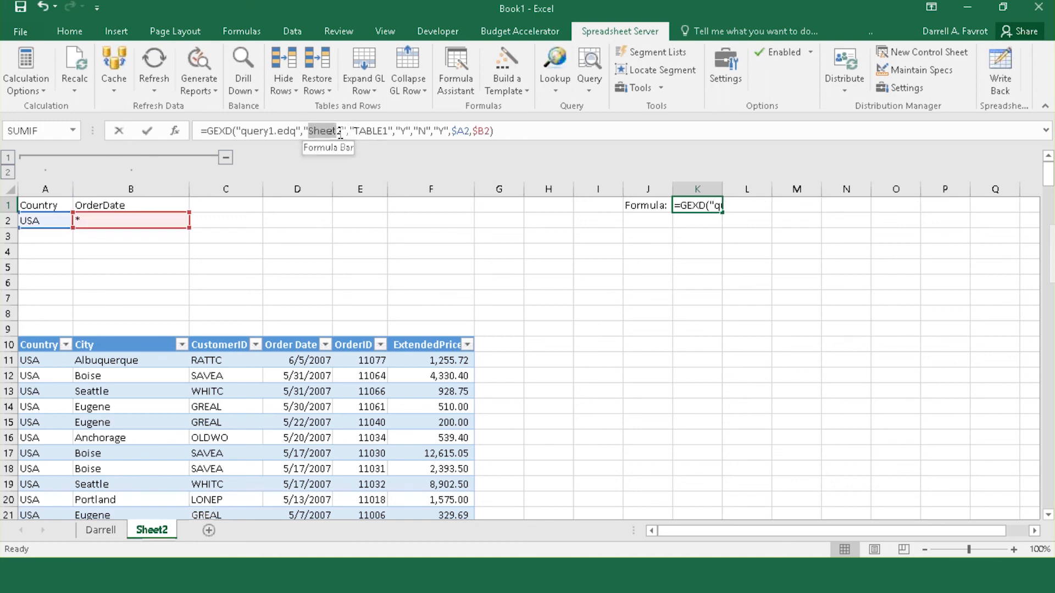
{"action": "key", "text": "Escape"}
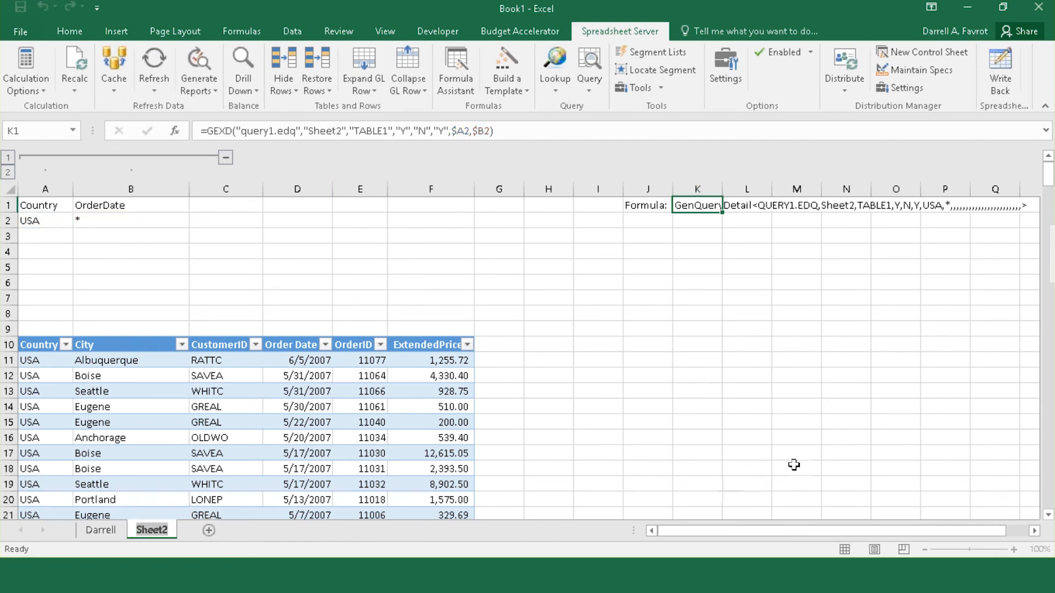
{"action": "type", "text": "Hello"}
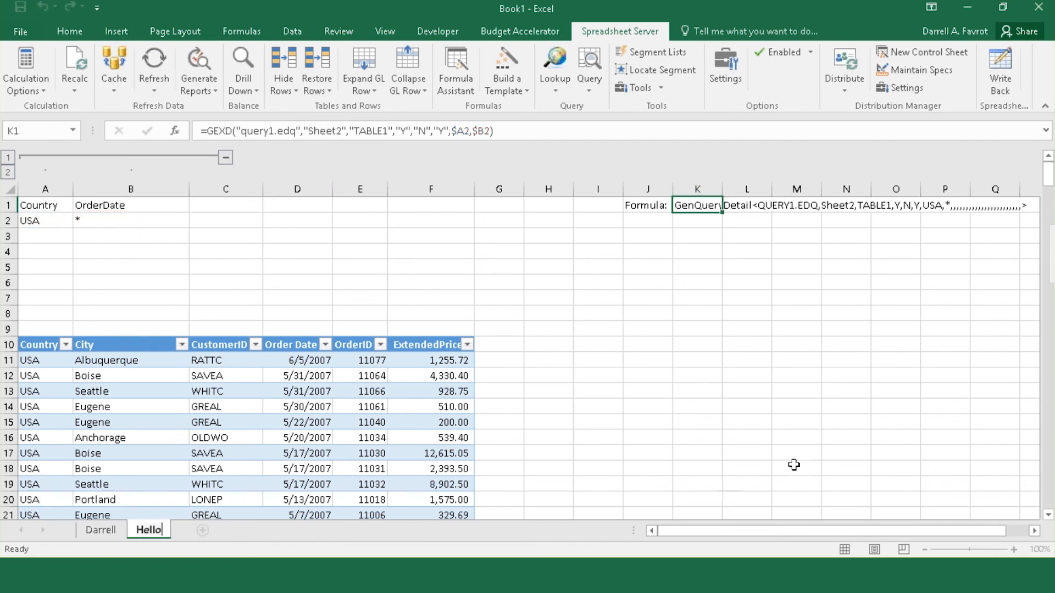
{"action": "key", "text": "Return"}
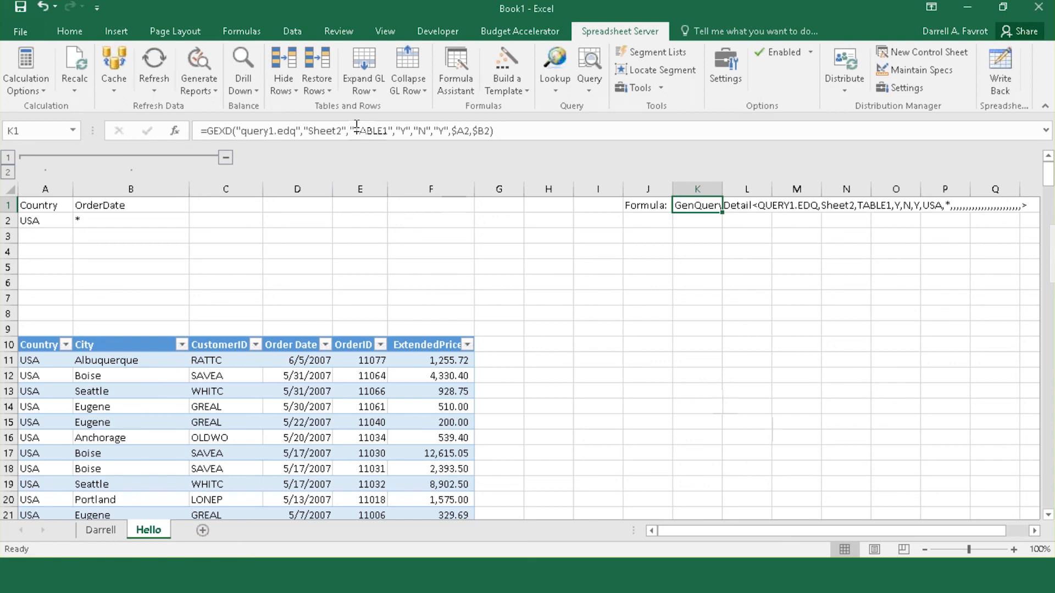
Replace Sheet2 with Hello as the target worksheet in the GEXD formula in cell K1
{"action": "left_click", "coordinate": [329, 134]}
{"action": "mouse_move", "coordinate": [335, 132]}
{"action": "left_mouse_down"}
{"action": "mouse_move", "coordinate": [308, 132]}
{"action": "mouse_move", "coordinate": [343, 132]}
{"action": "left_mouse_up"}
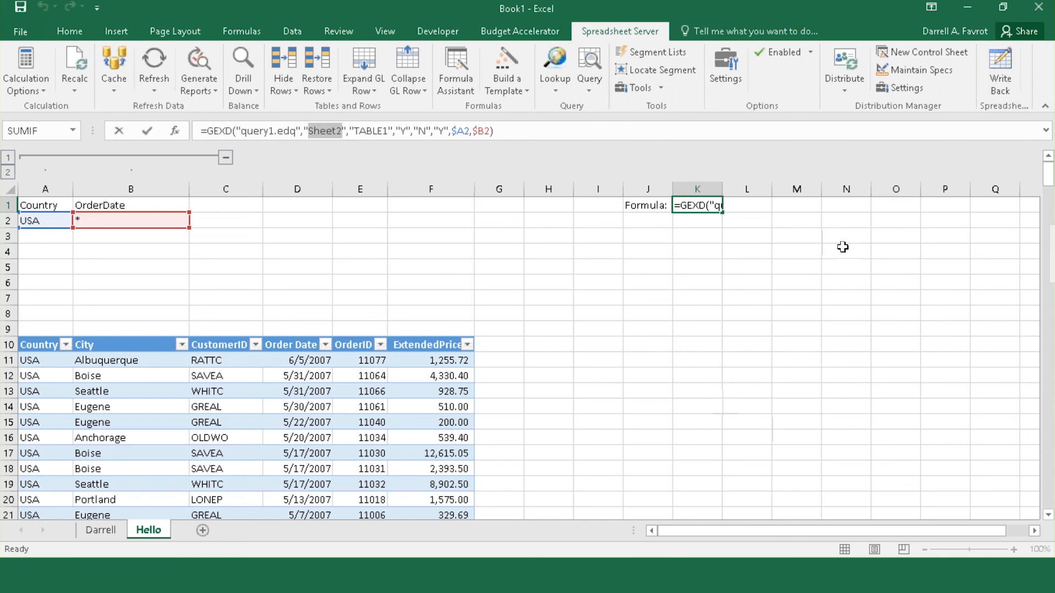
{"action": "type", "text": "Hello"}
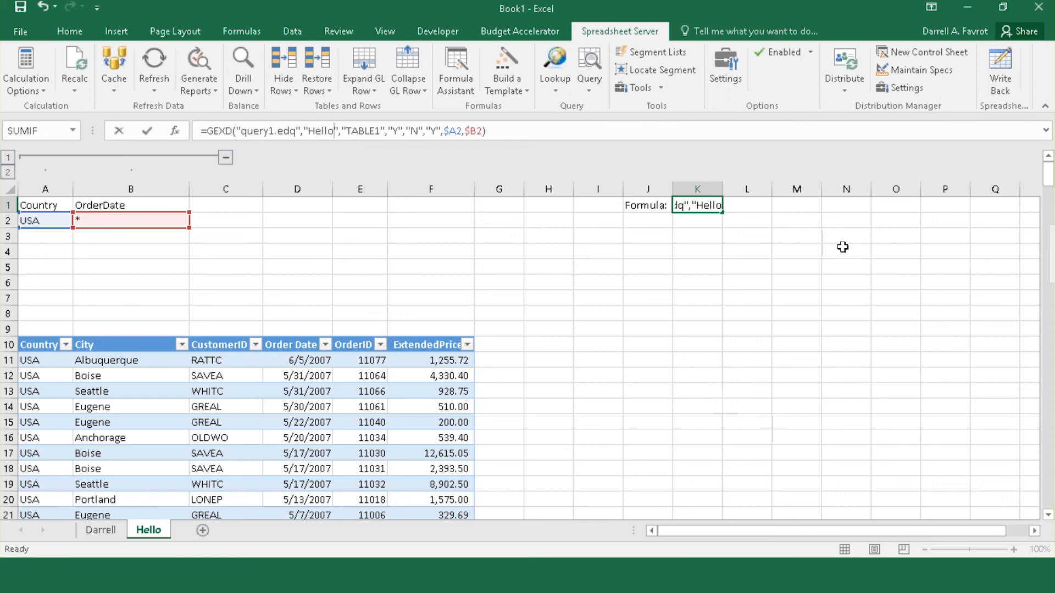
{"action": "key", "text": "Return"}
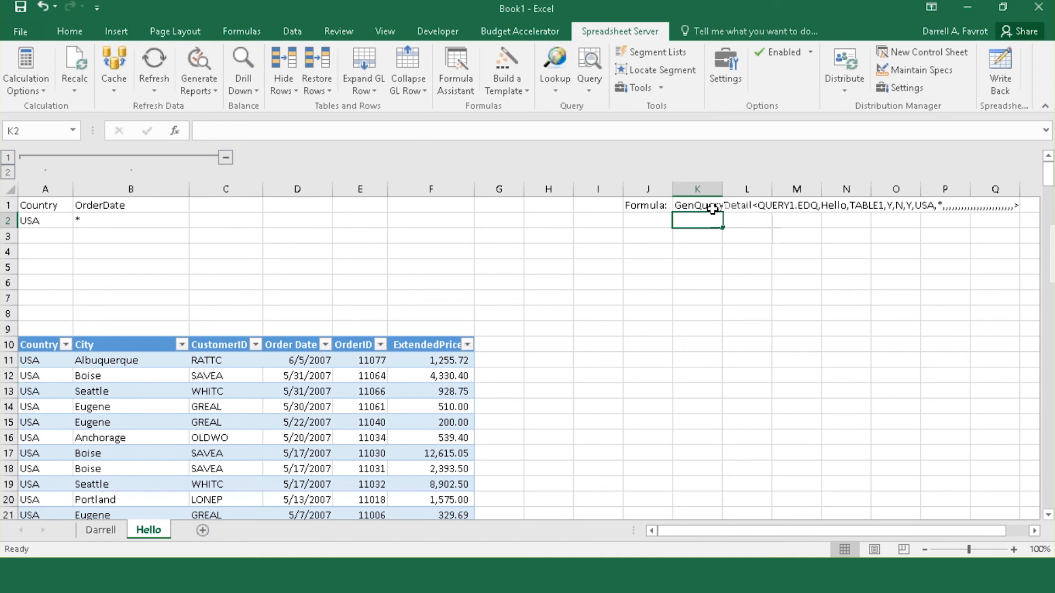
Regenerate the Hello sheet's detail report from the GEXD formula in cell K1
{"action": "left_click", "coordinate": [713, 208]}
{"action": "right_click", "coordinate": [712, 209]}
{"action": "mouse_move", "coordinate": [786, 532]}
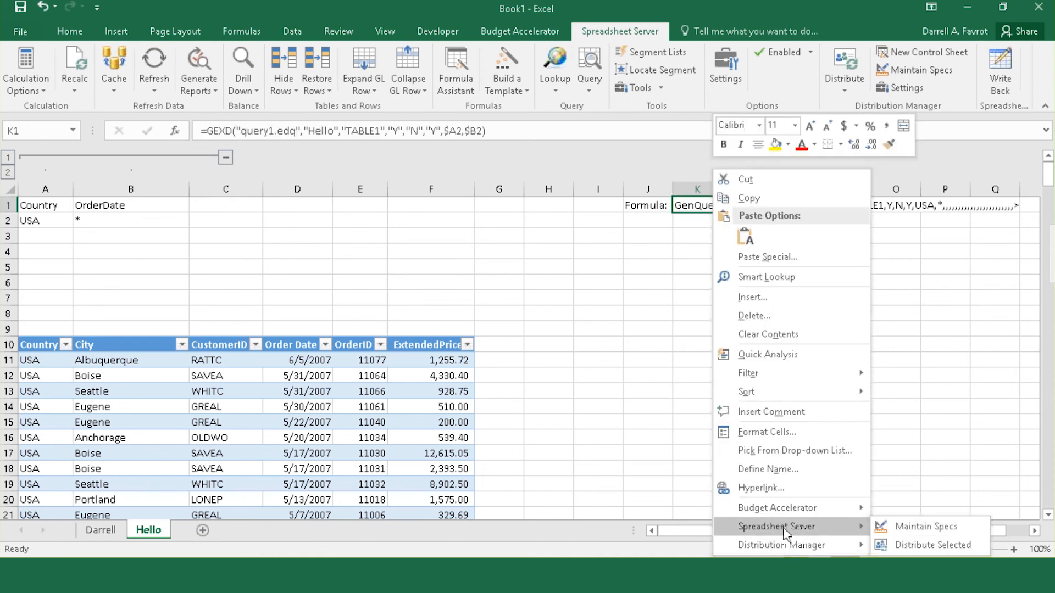
{"action": "left_click", "coordinate": [668, 542]}
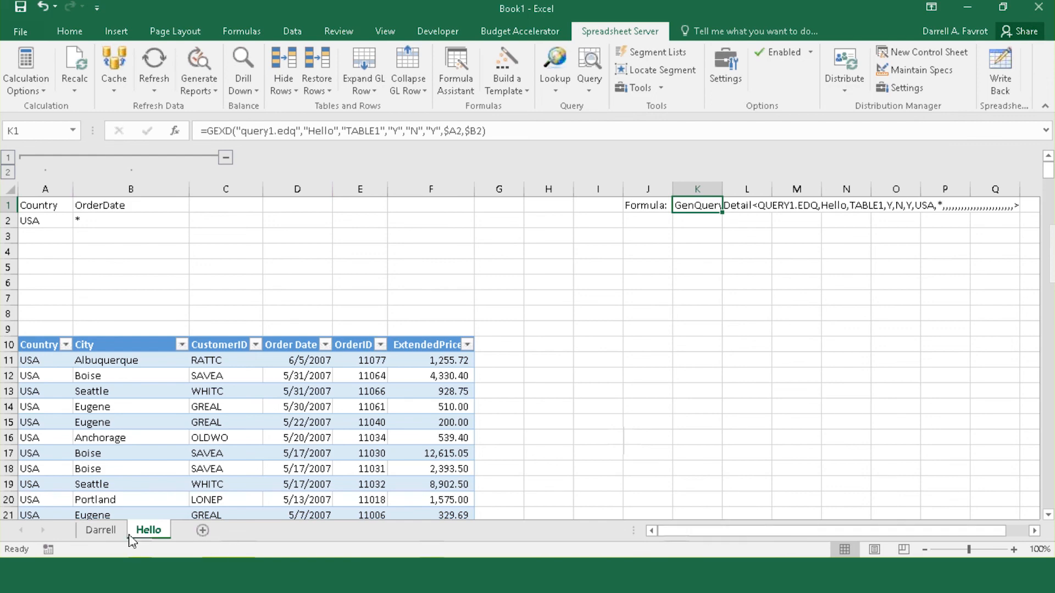
From the first worksheet, switch to Query Designer, set the GEXD Limit of query1_1_Build to 5 and save the query
{"action": "left_click", "coordinate": [109, 533]}
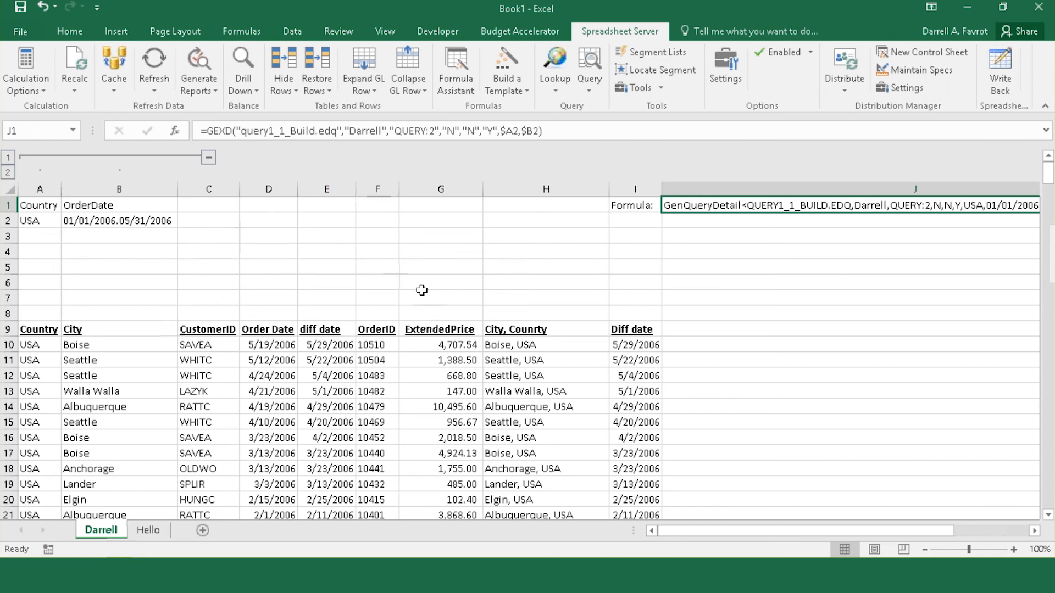
{"action": "left_click", "coordinate": [590, 63]}
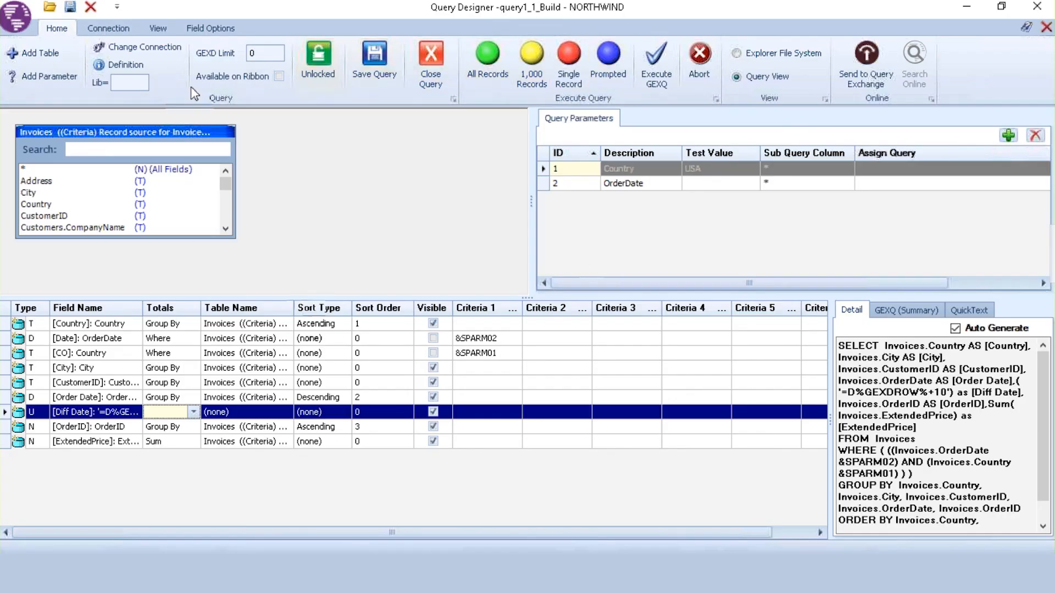
{"action": "left_click", "coordinate": [266, 53]}
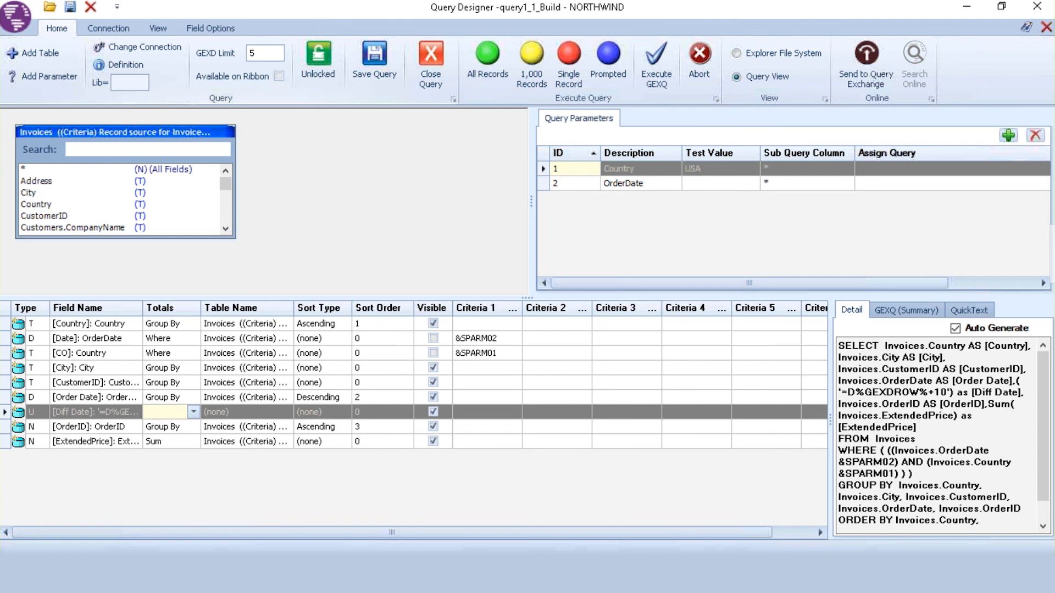
{"action": "left_click", "coordinate": [374, 61]}
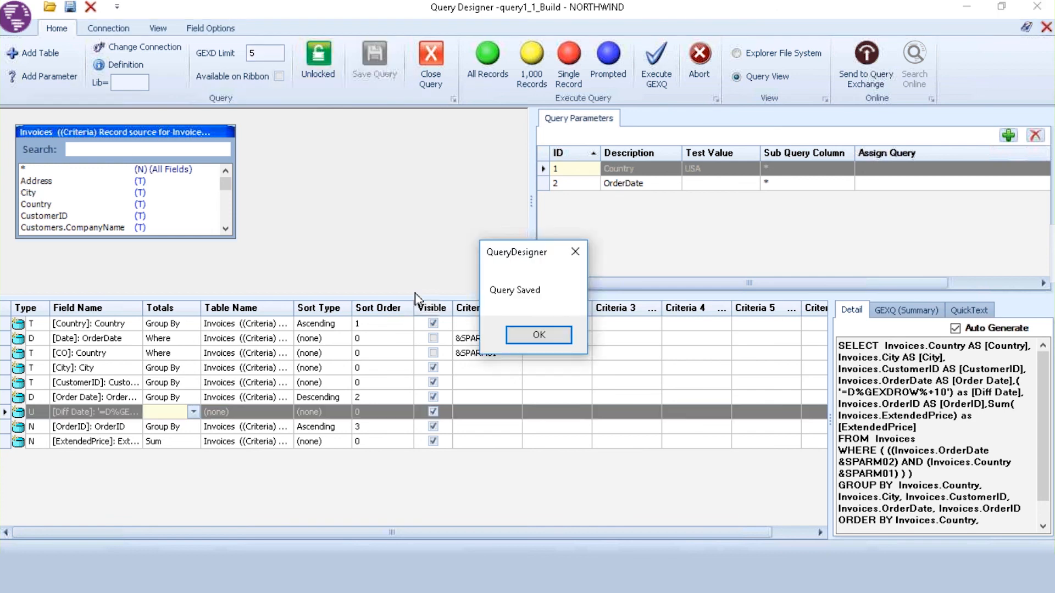
{"action": "left_click", "coordinate": [537, 334]}
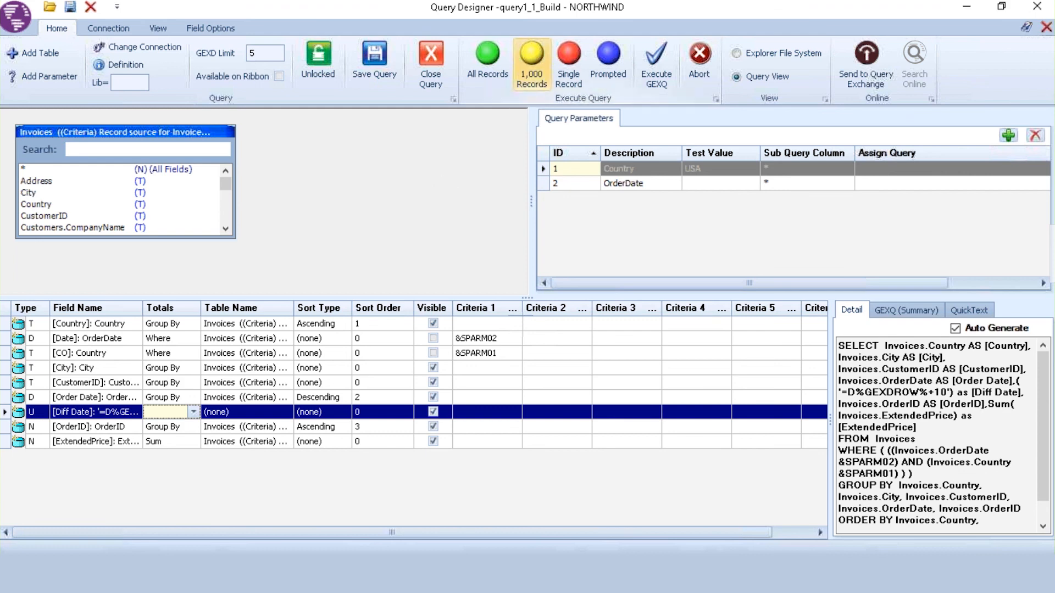
Preview the query with the 1,000-record execution and save the query again
{"action": "left_click", "coordinate": [531, 58]}
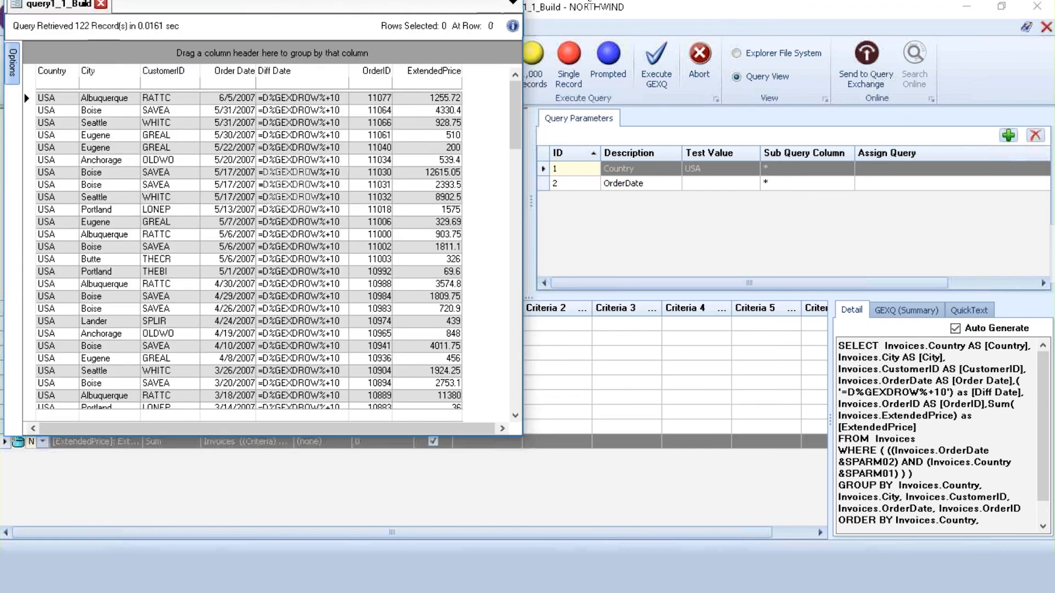
{"action": "left_click", "coordinate": [717, 15]}
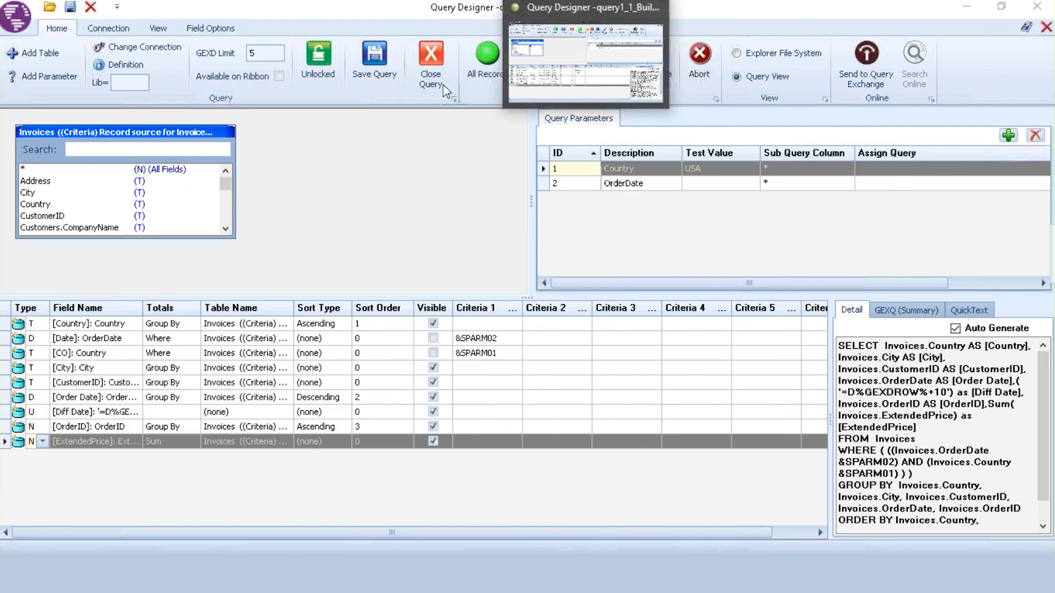
{"action": "left_click", "coordinate": [371, 77]}
{"action": "left_click", "coordinate": [566, 337]}
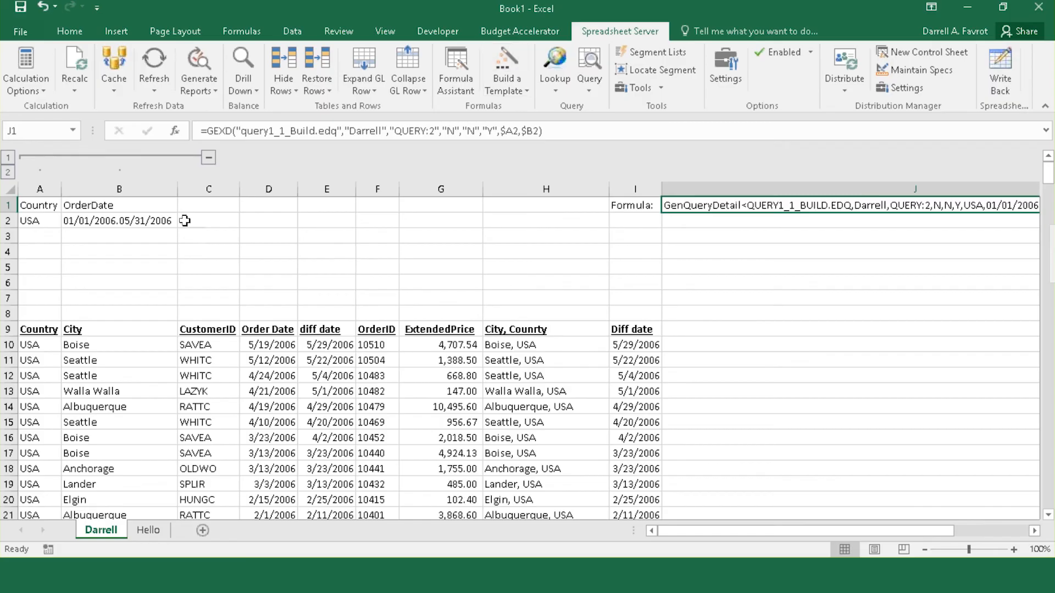
Back in Excel, refresh the queries and regenerate the detail report from the GEXD formula in cell J1
{"action": "left_click", "coordinate": [154, 87]}
{"action": "left_click", "coordinate": [169, 131]}
{"action": "left_click", "coordinate": [555, 340]}
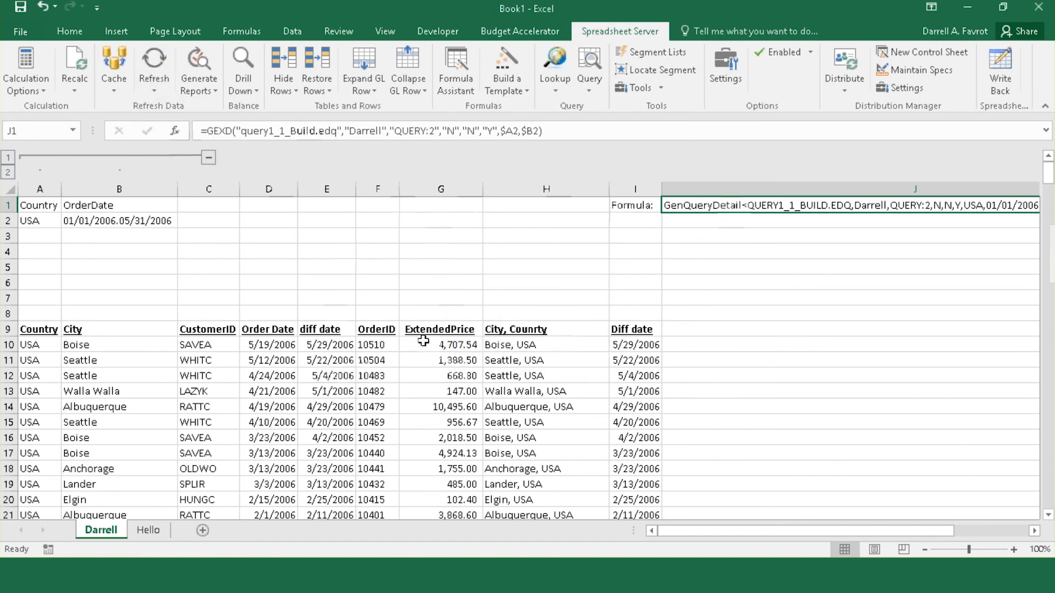
{"action": "right_click", "coordinate": [746, 207]}
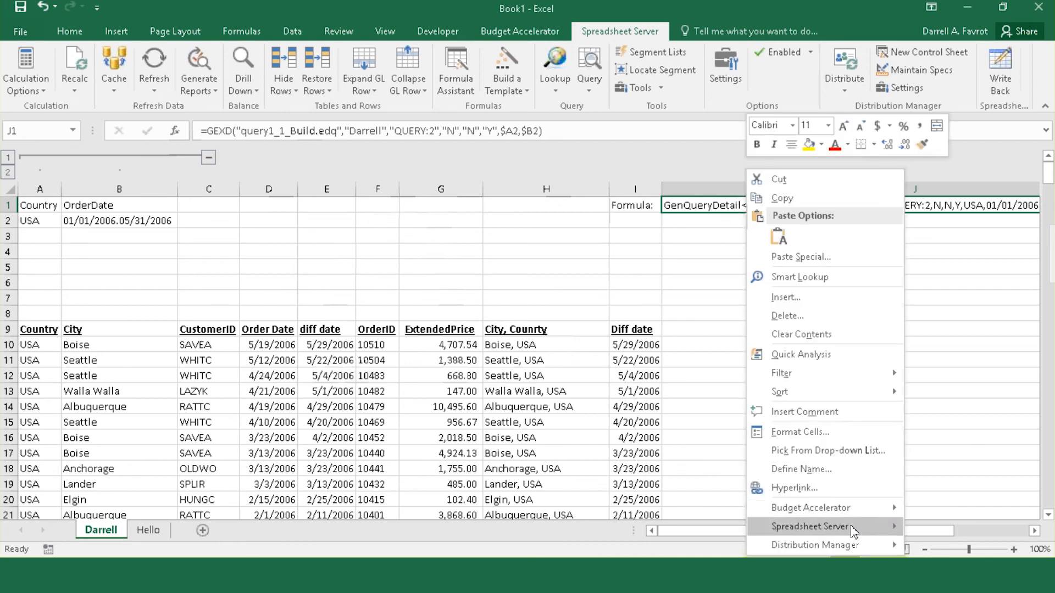
{"action": "mouse_move", "coordinate": [855, 529]}
{"action": "left_click", "coordinate": [698, 547]}
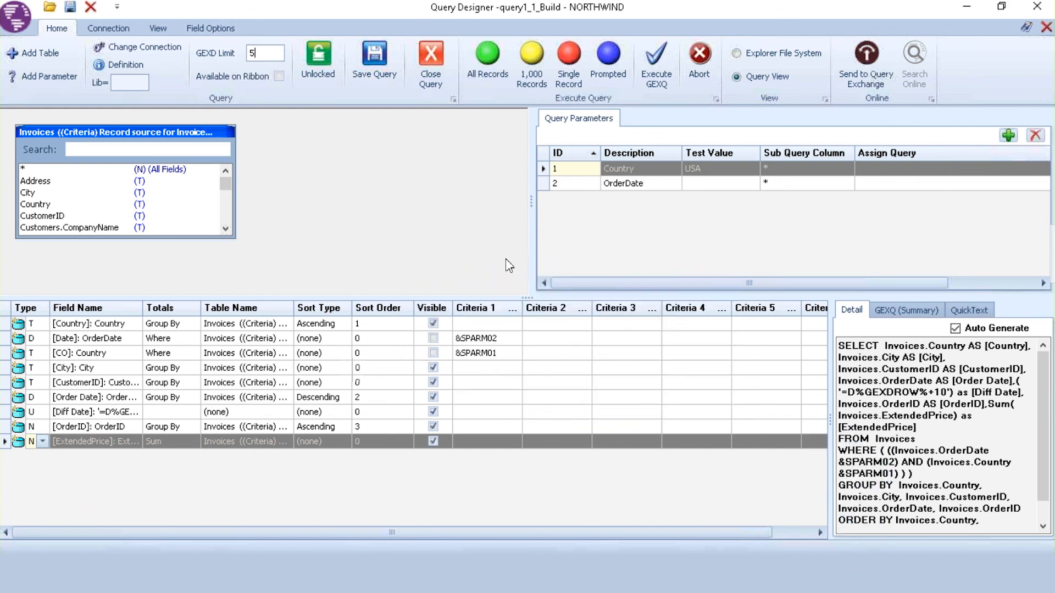
In Query Designer, add a query parameter described as GEXD Limit with a test value of 5
{"action": "left_click", "coordinate": [1009, 136]}
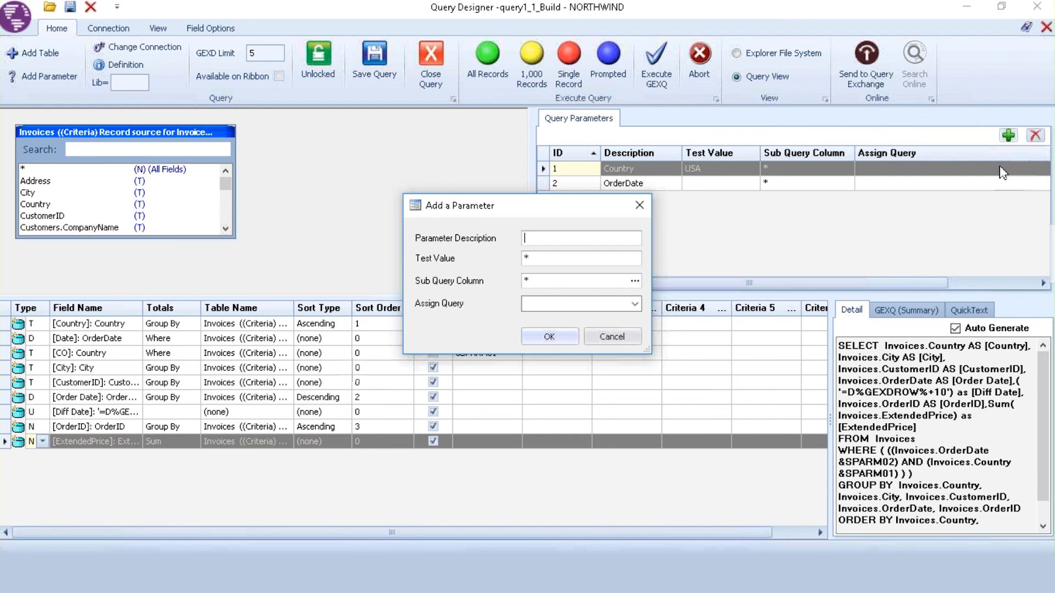
{"action": "type", "text": "GEXD LImit"}
{"action": "key", "text": "Tab"}
{"action": "left_click", "coordinate": [548, 335]}
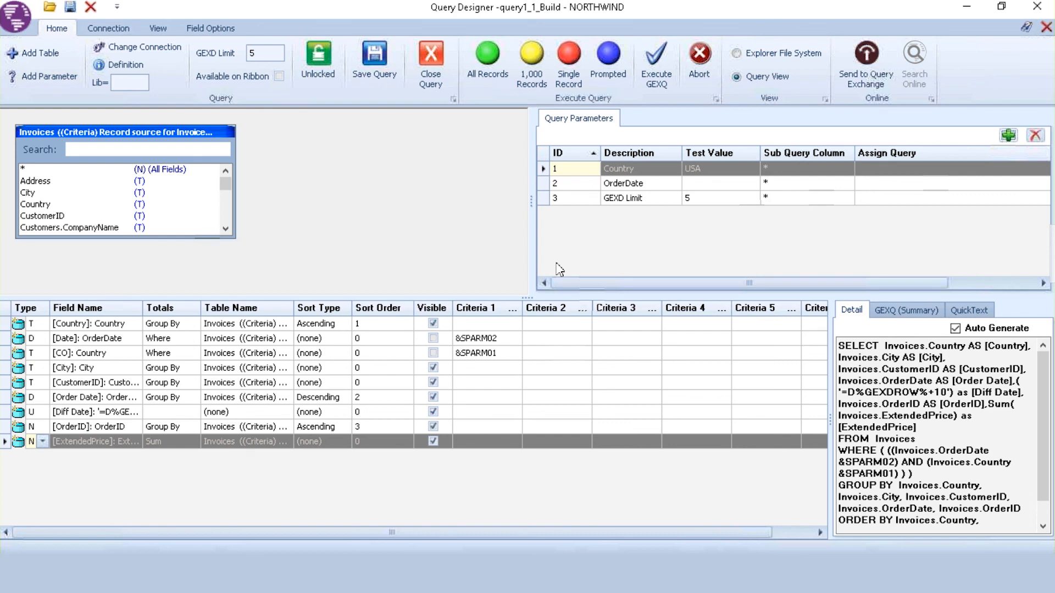
Set the query's GEXD Limit to &SPARM03 and save the query
{"action": "left_click", "coordinate": [273, 50]}
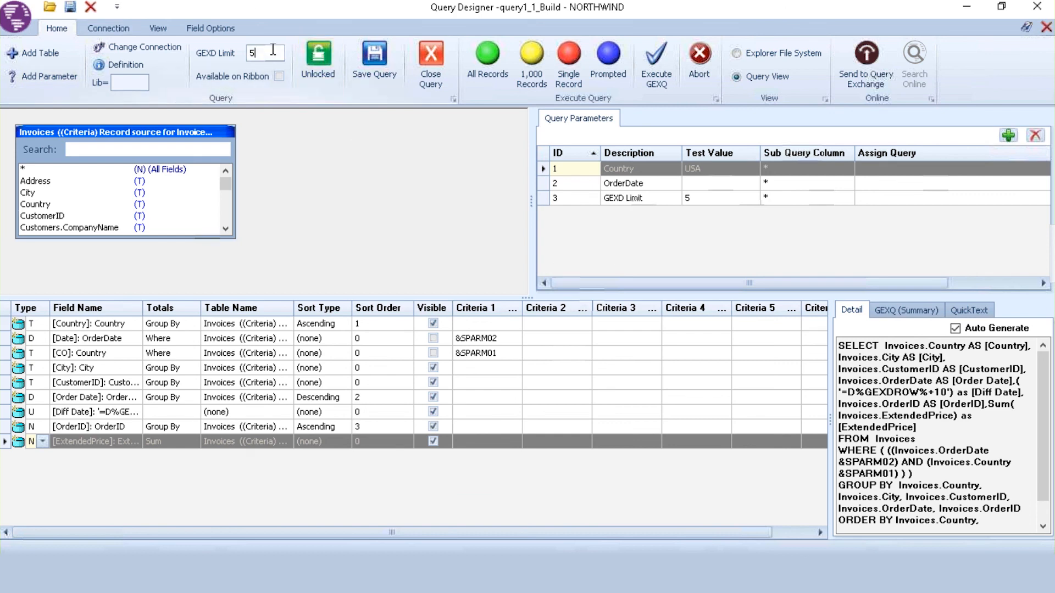
{"action": "double_click", "coordinate": [273, 50]}
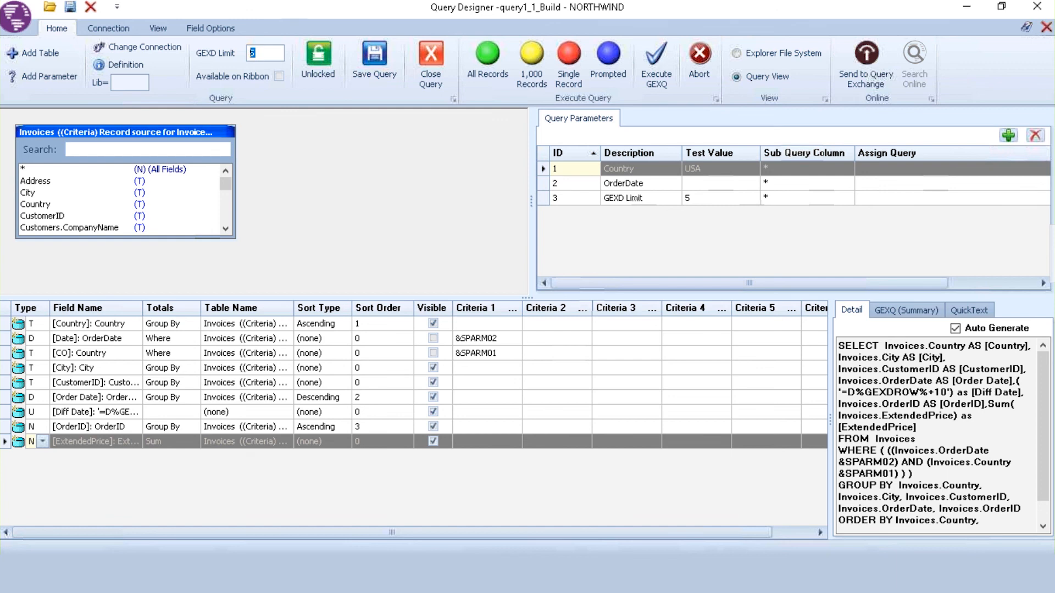
{"action": "type", "text": "&SPARM"}
{"action": "type", "text": "0"}
{"action": "type", "text": "3"}
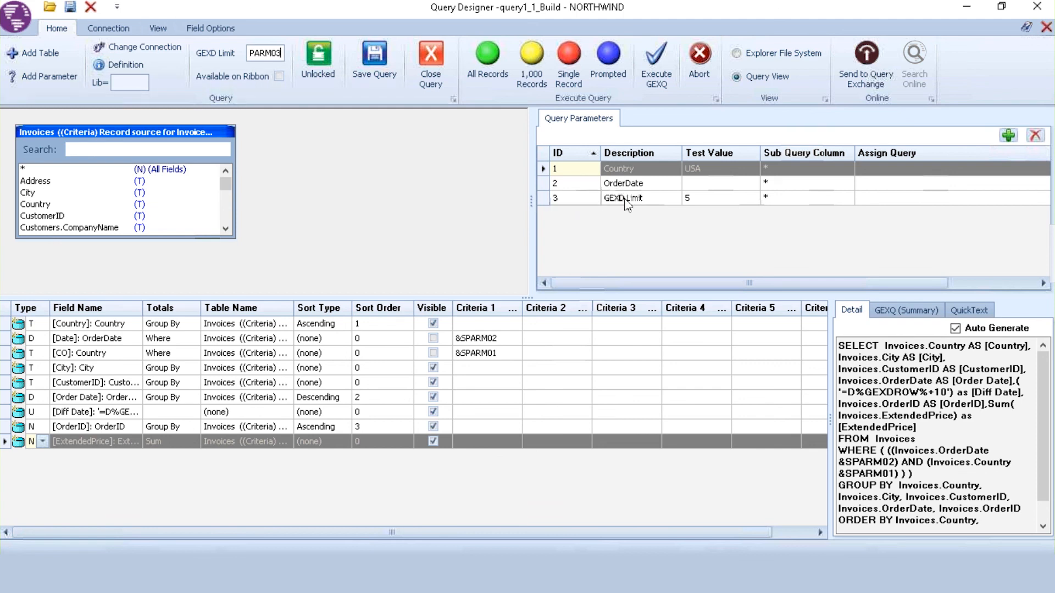
{"action": "key", "text": "Return"}
{"action": "left_click", "coordinate": [377, 82]}
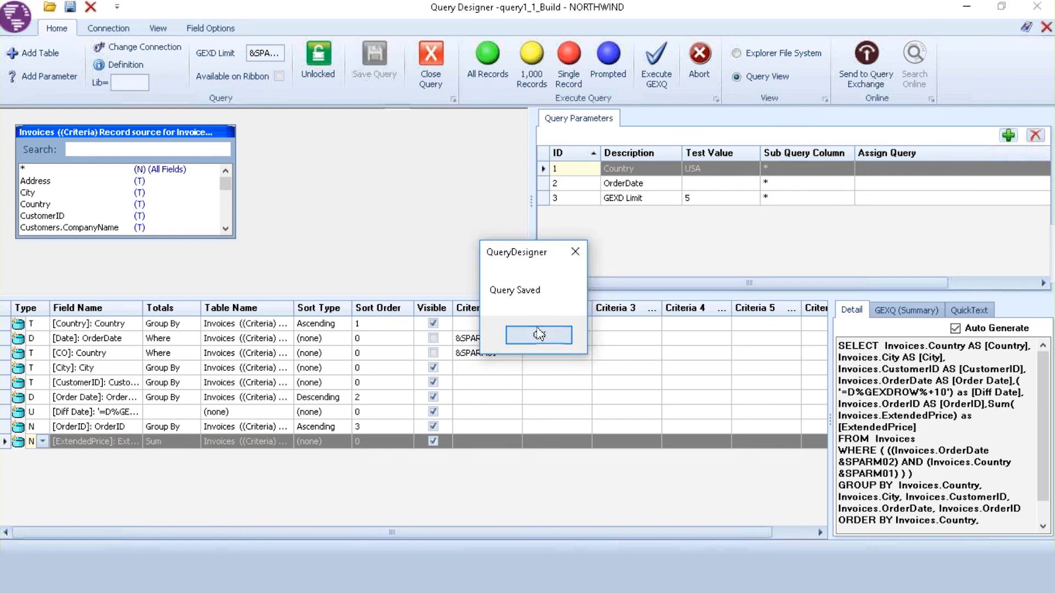
{"action": "left_click", "coordinate": [539, 333]}
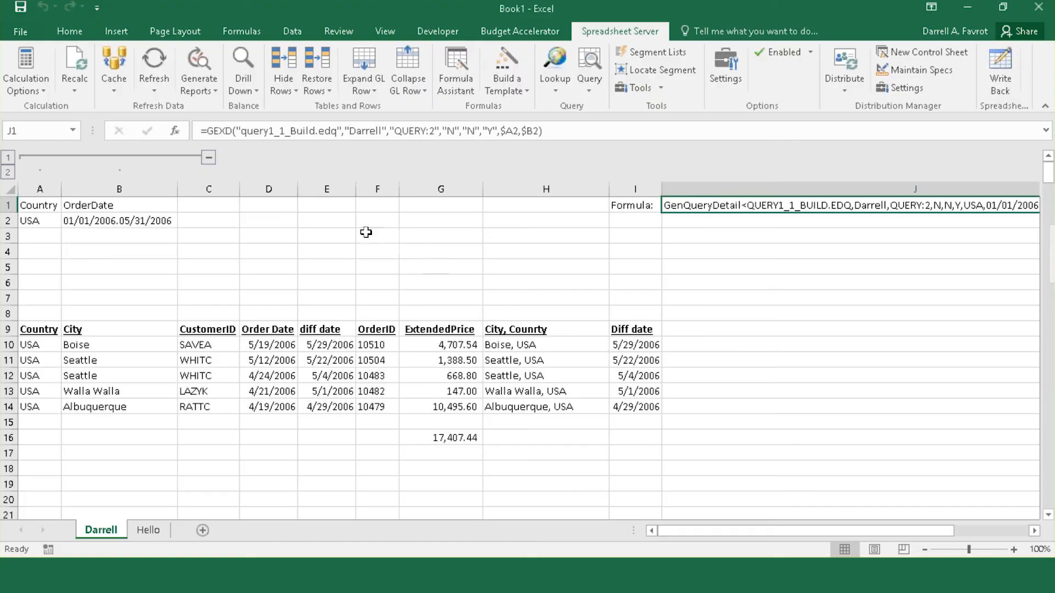
In Excel, enter the label GEXD Limit in cell E2 and the value 10 in cell F2
{"action": "left_click", "coordinate": [315, 220]}
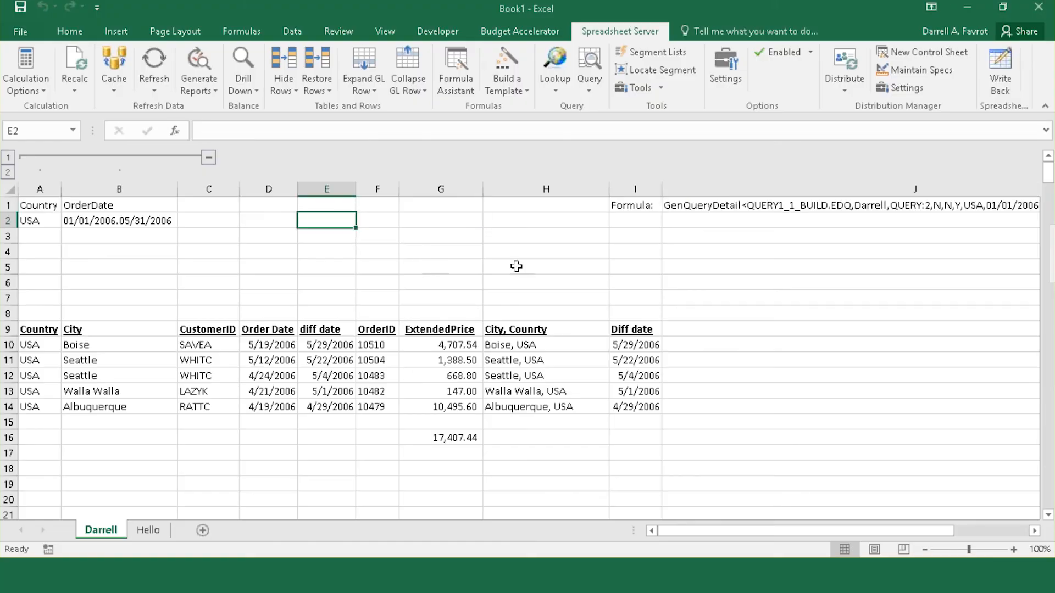
{"action": "type", "text": "GEXD Li"}
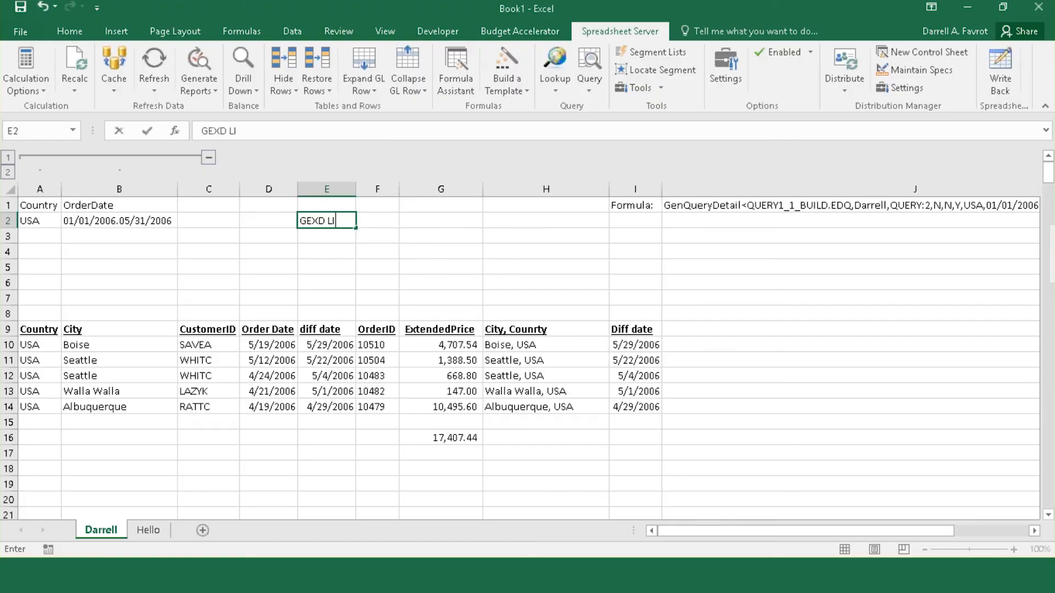
{"action": "type", "text": "mit"}
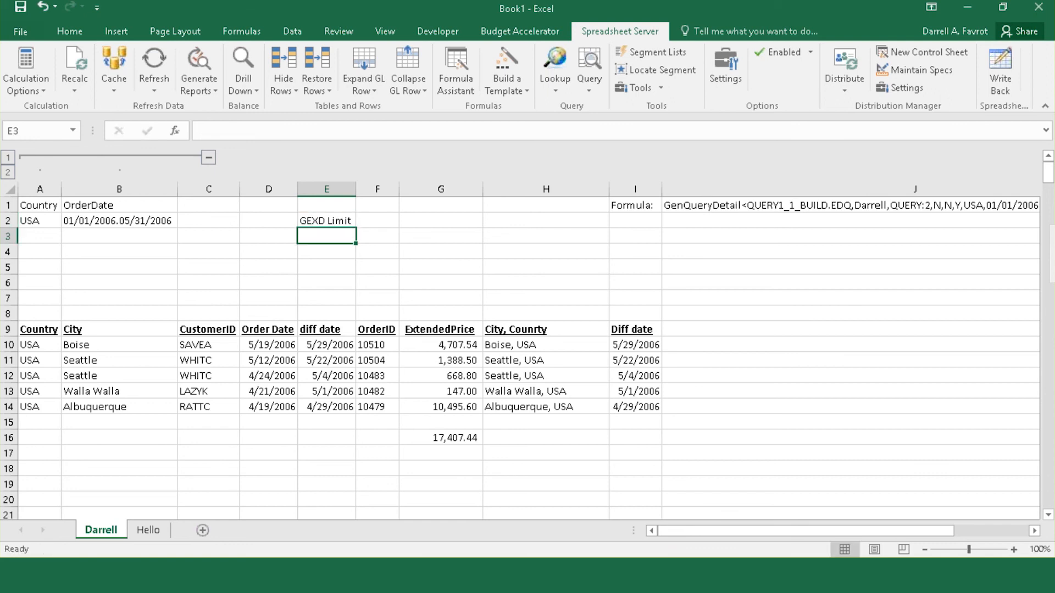
{"action": "left_click", "coordinate": [379, 220]}
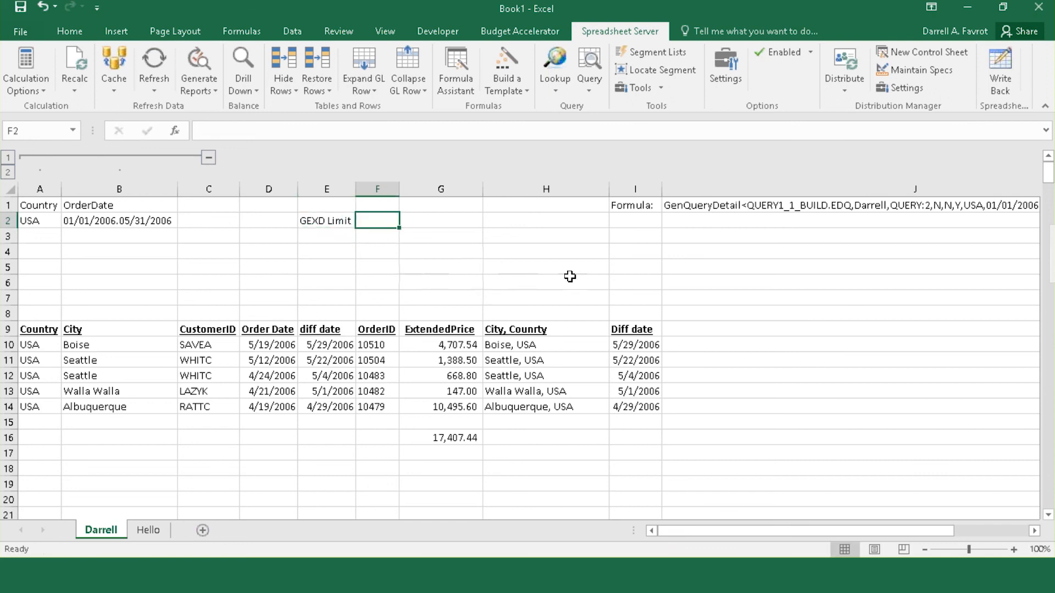
{"action": "type", "text": "10"}
{"action": "key", "text": "Return"}
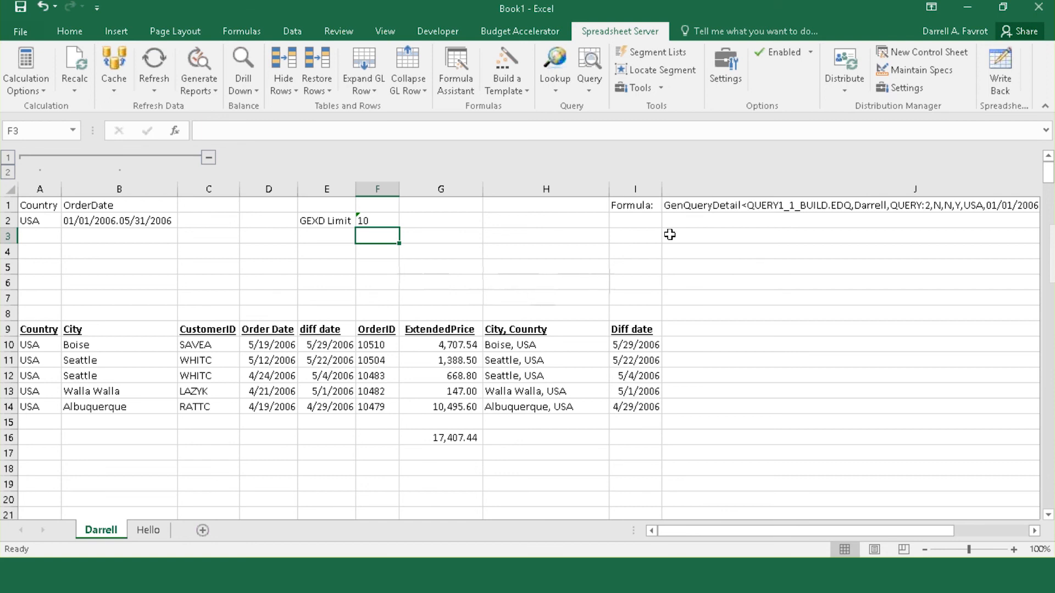
Select the GEXD formula in cell J1 and refresh the queries
{"action": "left_click", "coordinate": [693, 205]}
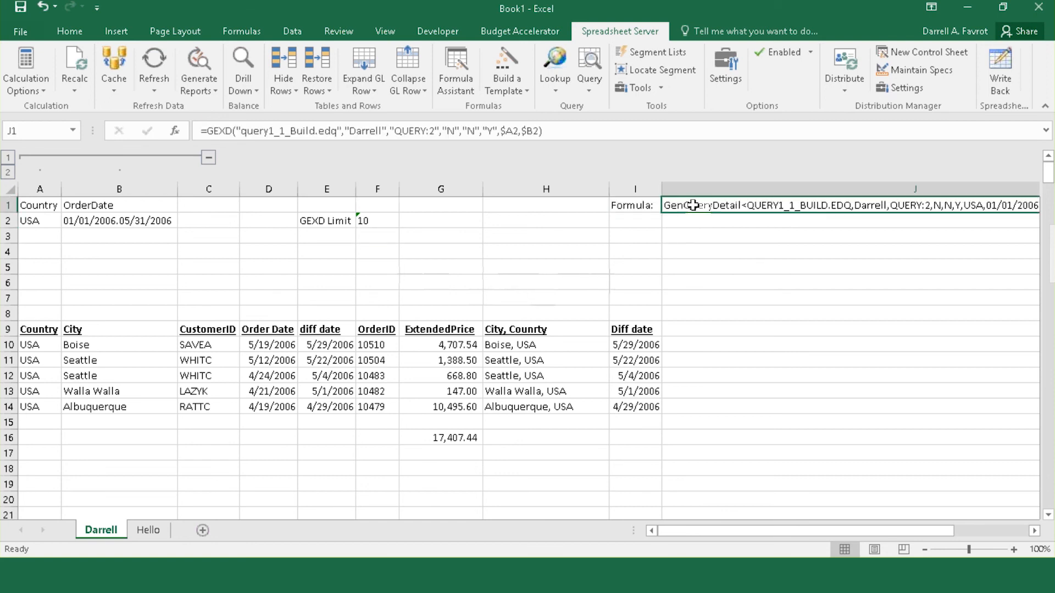
{"action": "left_click", "coordinate": [154, 88]}
{"action": "left_click", "coordinate": [172, 126]}
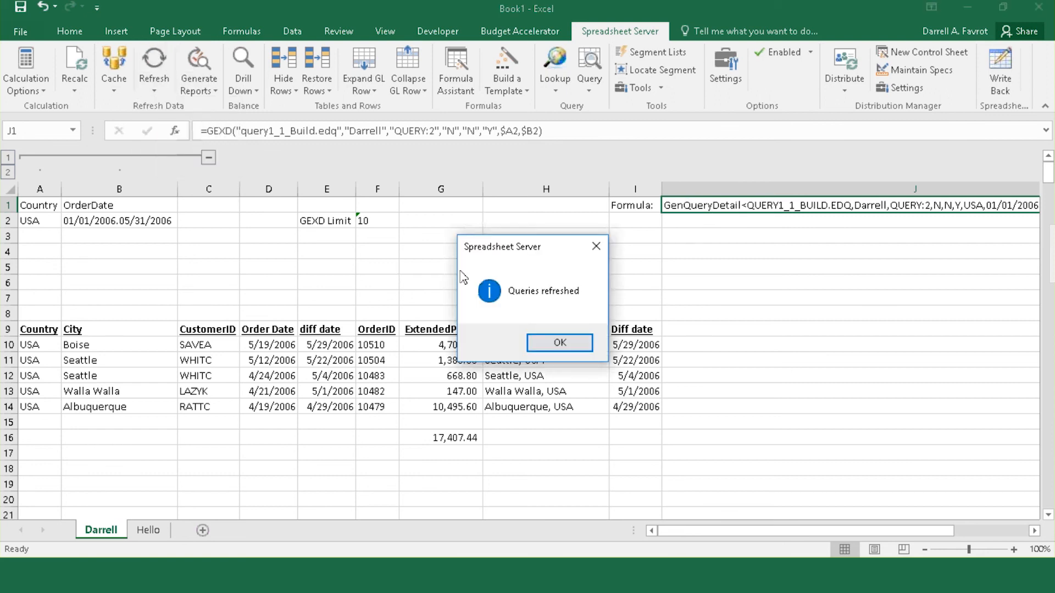
{"action": "left_click", "coordinate": [552, 341]}
Link the GEXD Limit parameter of the formula in J1 to $F$2, insert the updated formula, and generate the detail report
{"action": "left_click", "coordinate": [455, 71]}
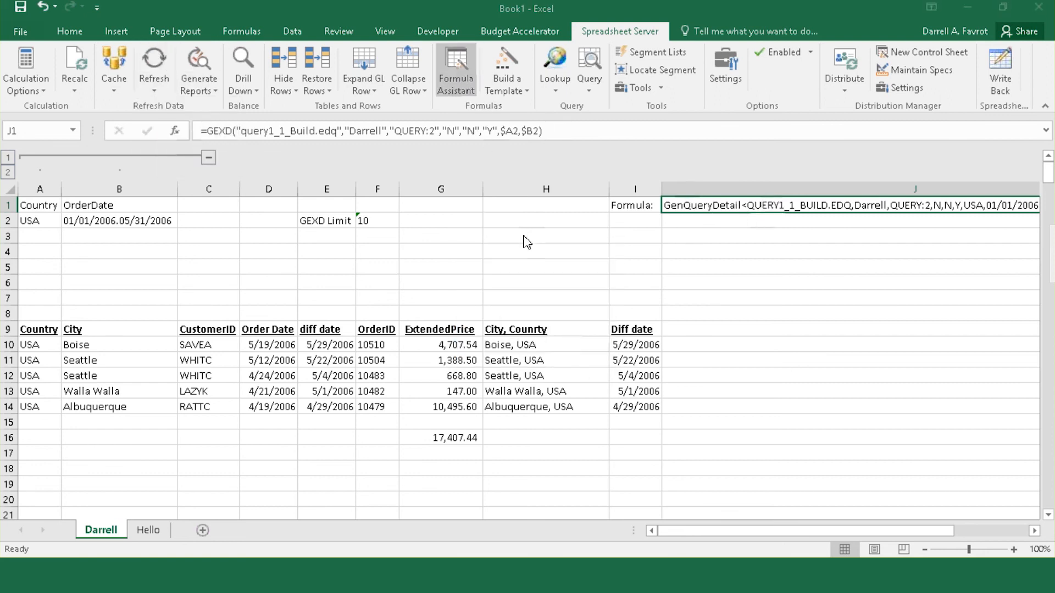
{"action": "left_click", "coordinate": [588, 308]}
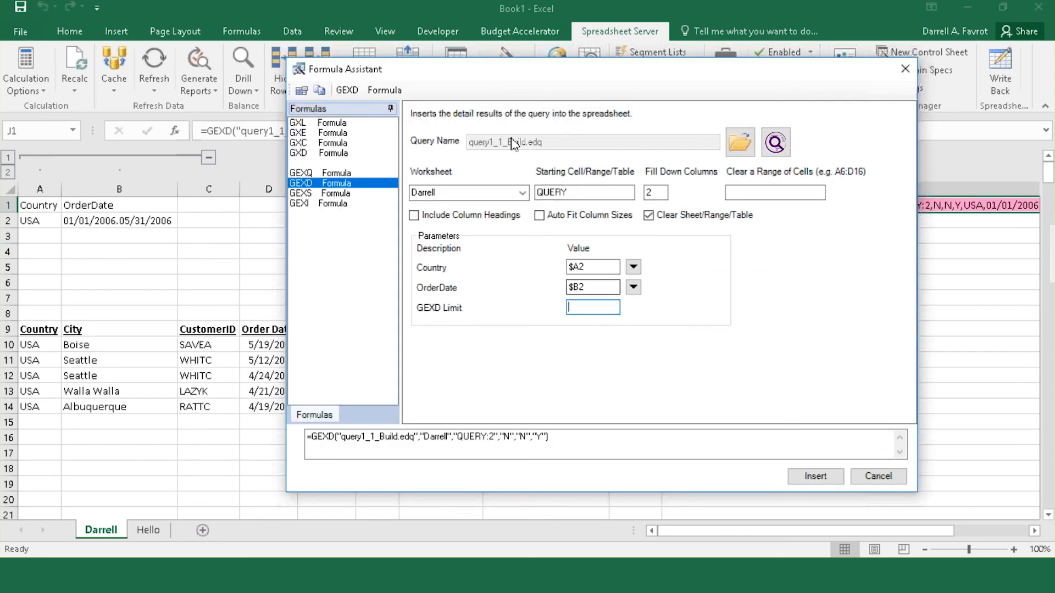
{"action": "left_click_drag", "start_coordinate": [506, 81], "coordinate": [721, 84]}
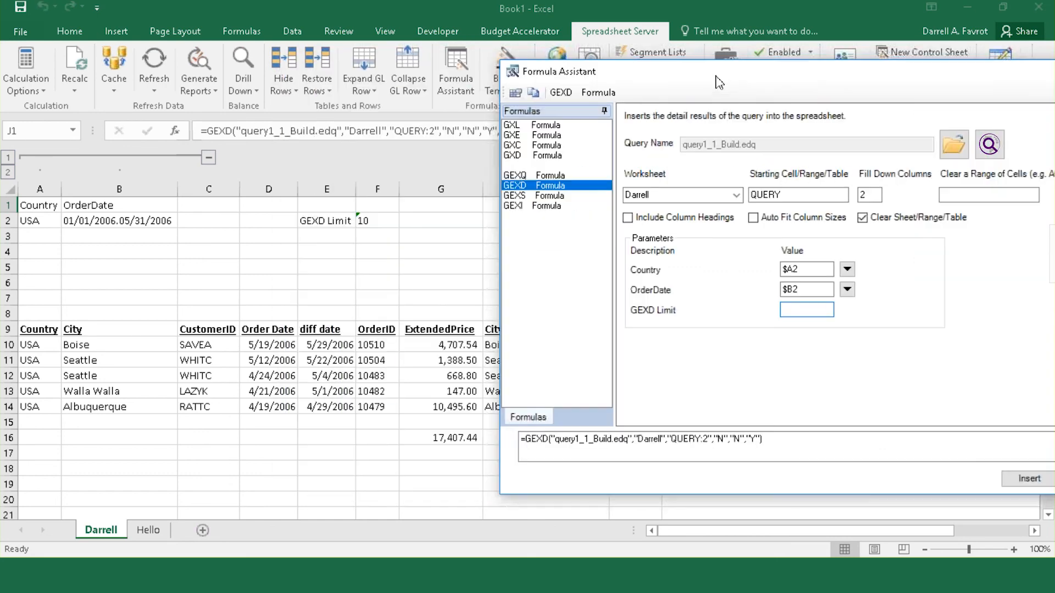
{"action": "left_click", "coordinate": [380, 221]}
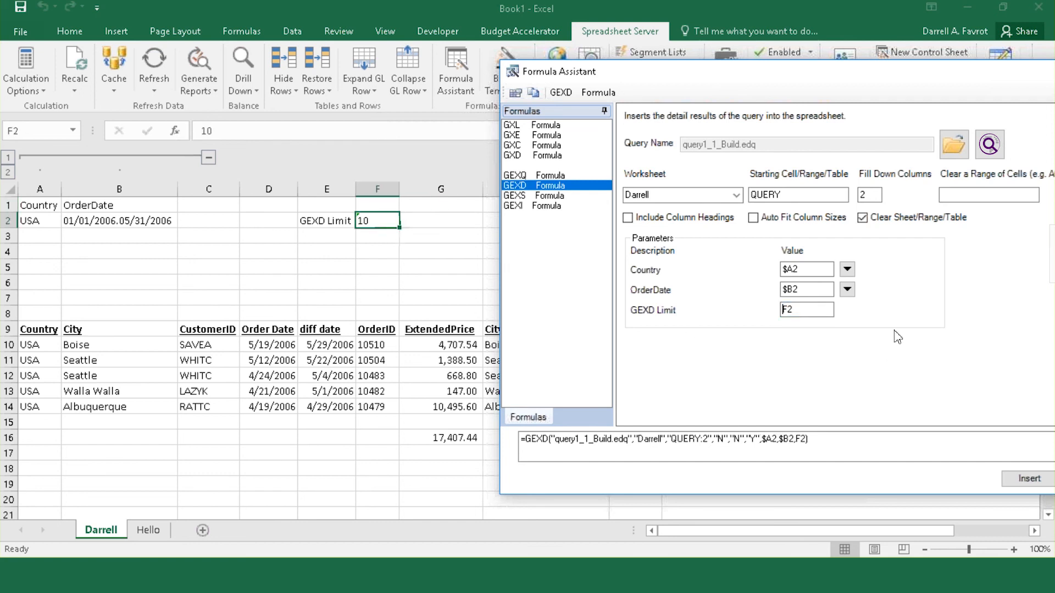
{"action": "key", "text": "F4"}
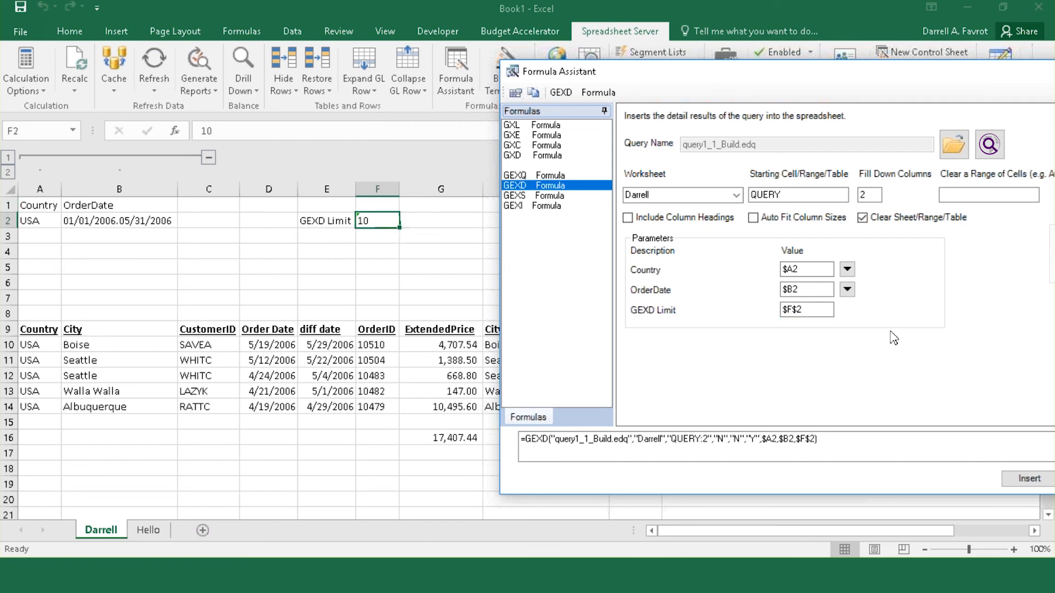
{"action": "left_click", "coordinate": [1021, 479]}
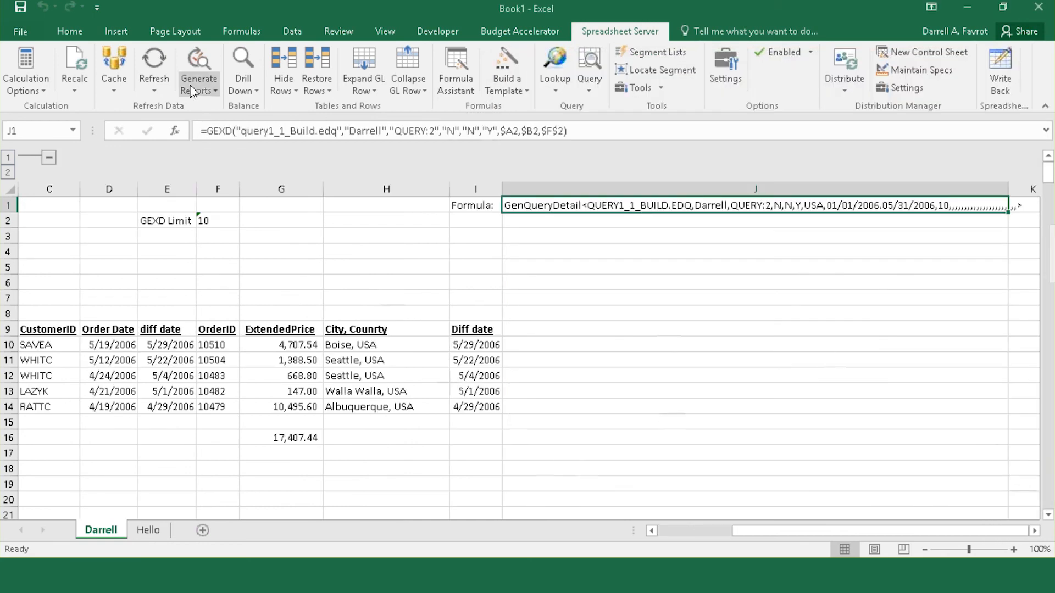
{"action": "left_click", "coordinate": [193, 88]}
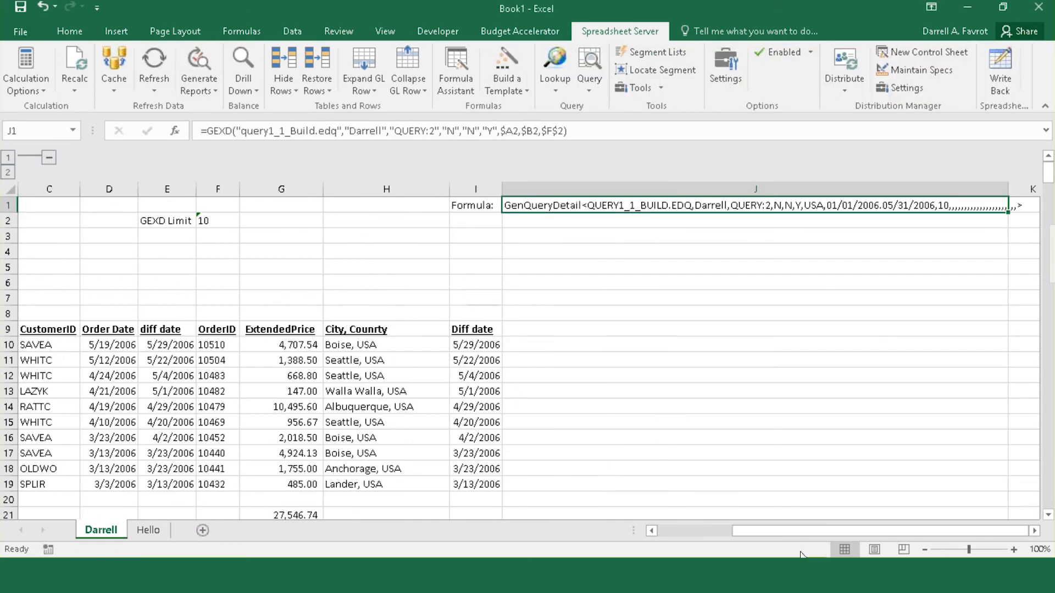
Set the GEXD Limit in cell F2 to 2 and regenerate the detail report from the formula in J1
{"action": "left_click_drag", "start_coordinate": [801, 530], "coordinate": [726, 531]}
{"action": "left_click", "coordinate": [378, 220]}
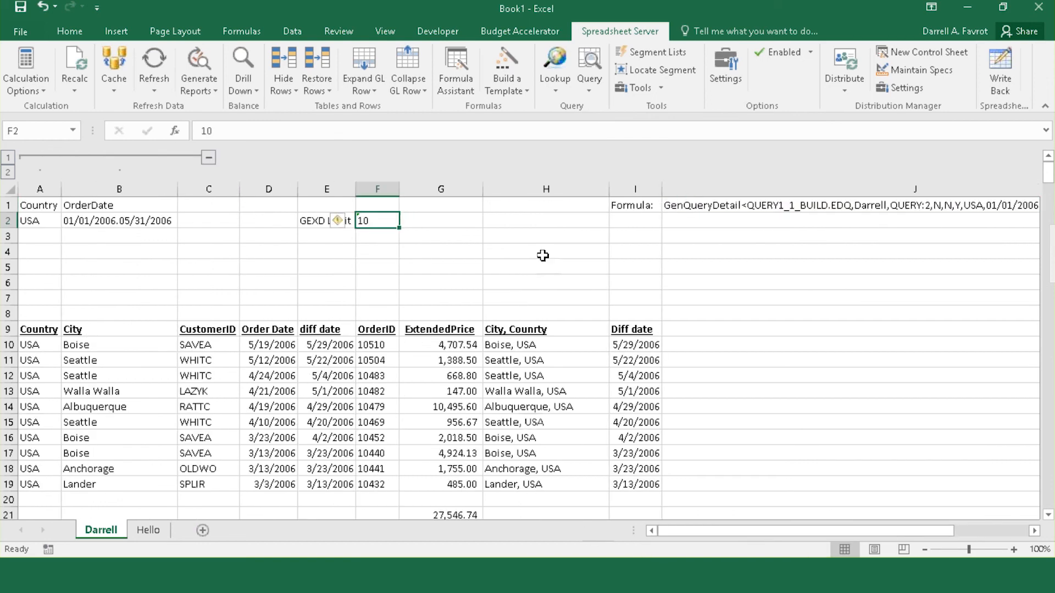
{"action": "type", "text": "2"}
{"action": "key", "text": "Tab"}
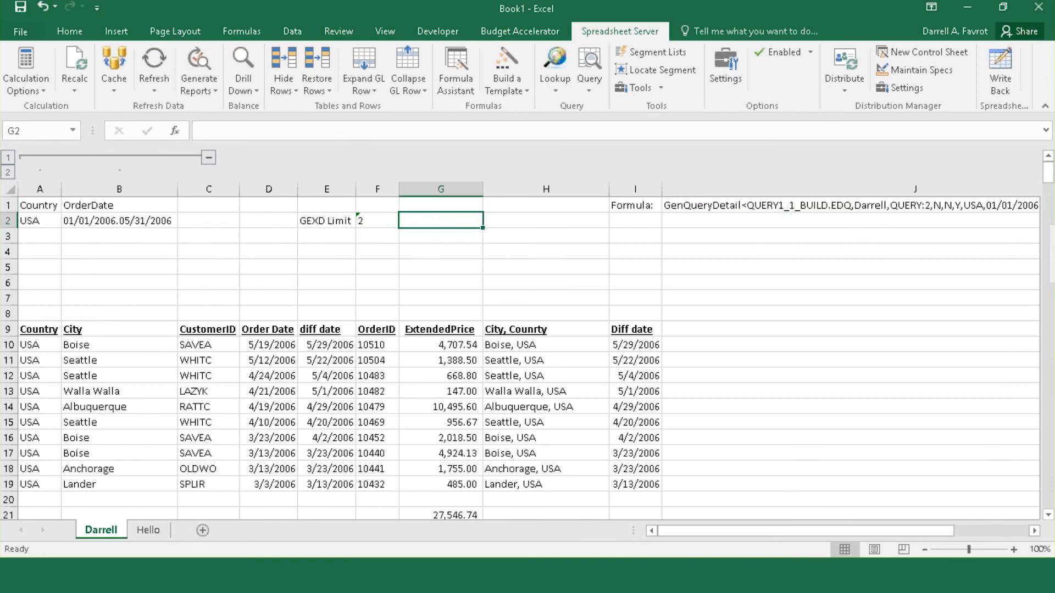
{"action": "left_click", "coordinate": [707, 205]}
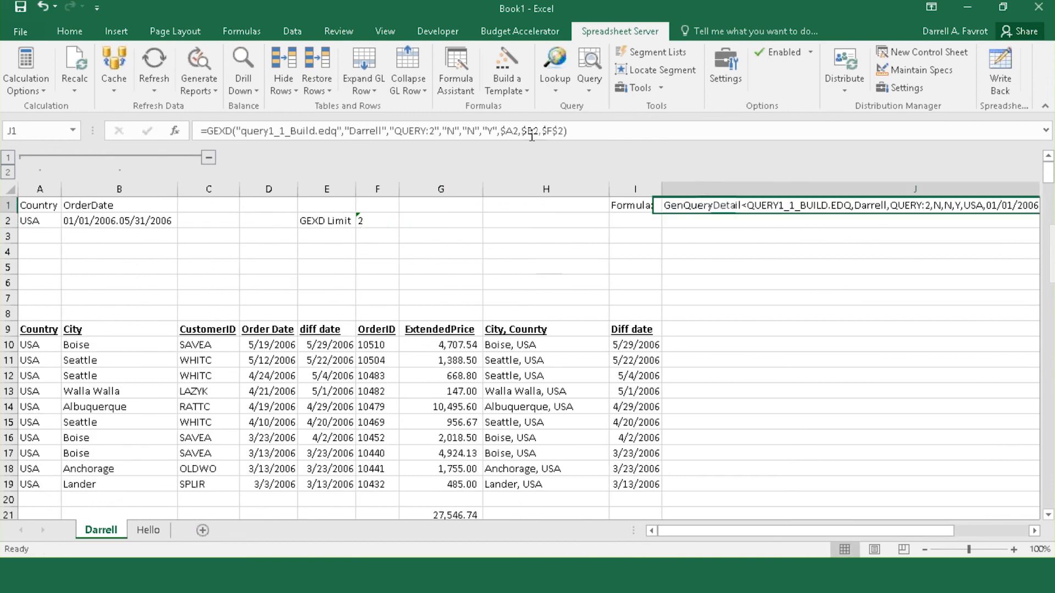
{"action": "left_click", "coordinate": [205, 83]}
{"action": "left_click", "coordinate": [214, 183]}
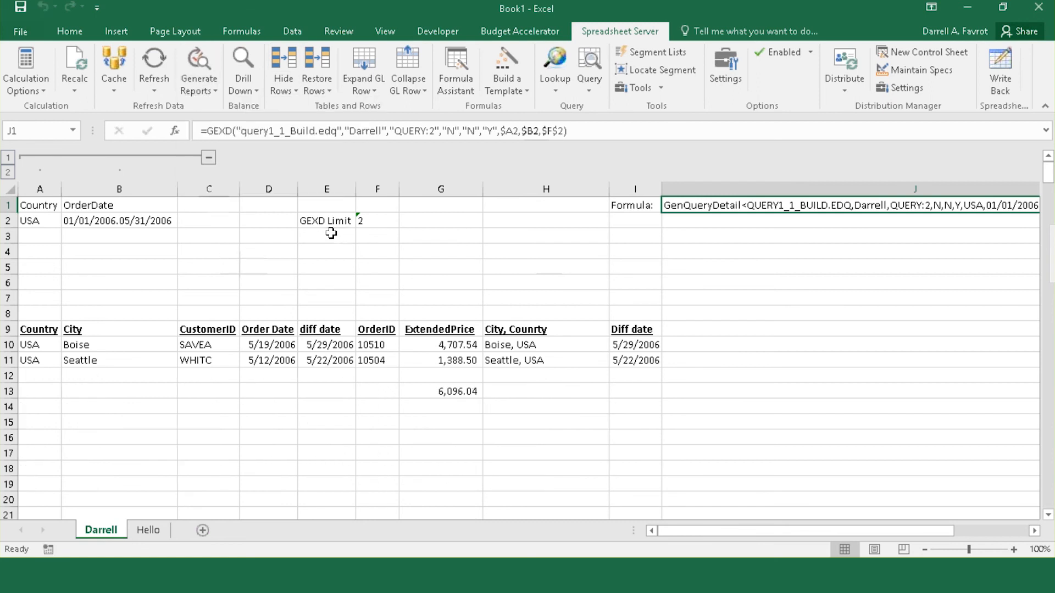
Raise the GEXD Limit in F2 to 100 and generate the selected GEXD detail report from J1
{"action": "left_click", "coordinate": [367, 220]}
{"action": "type", "text": "100"}
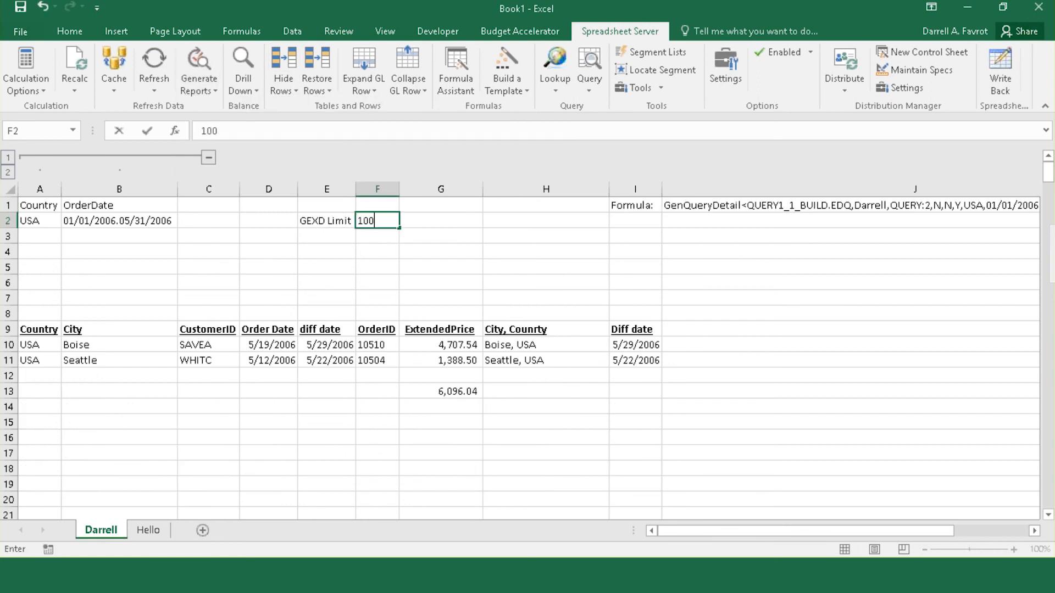
{"action": "key", "text": "Return"}
{"action": "left_click", "coordinate": [687, 205]}
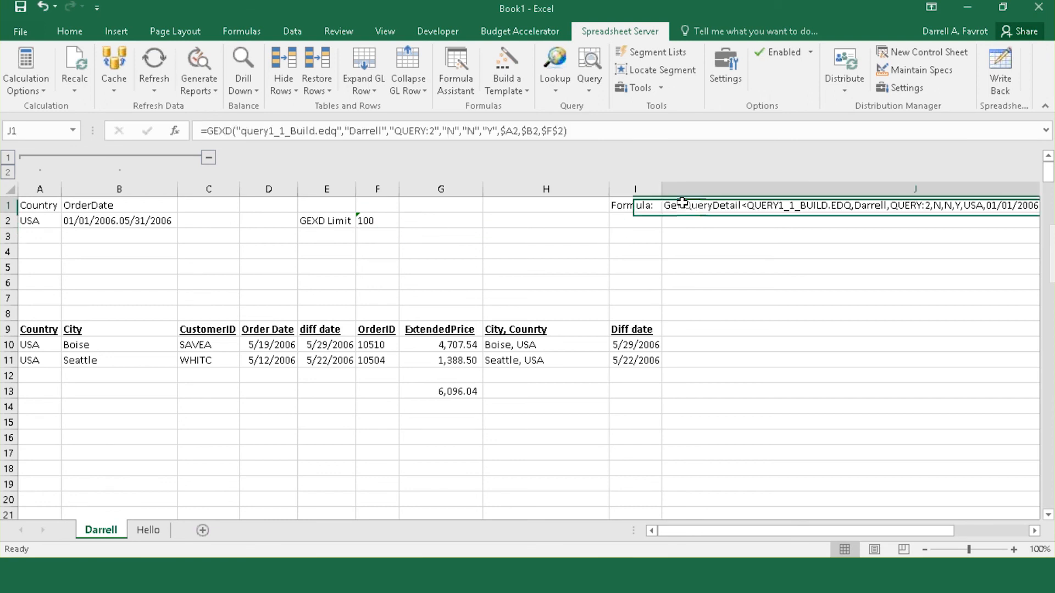
{"action": "left_click", "coordinate": [195, 88]}
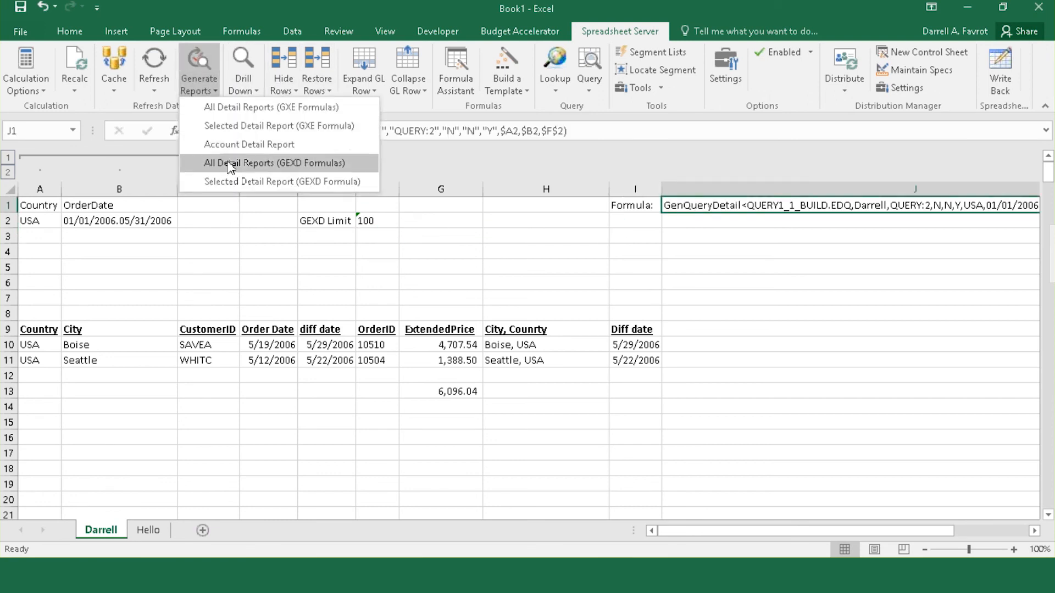
{"action": "left_click", "coordinate": [233, 181]}
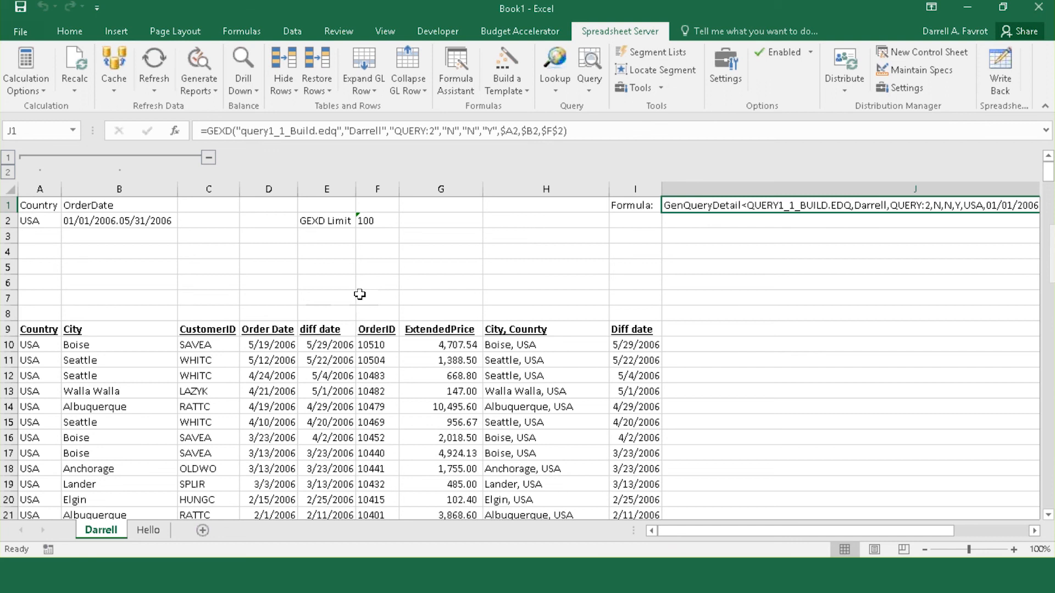
Enter * as the GEXD Limit in F2, regenerate the detail report from J1, and review the rows returned
{"action": "left_click", "coordinate": [384, 221]}
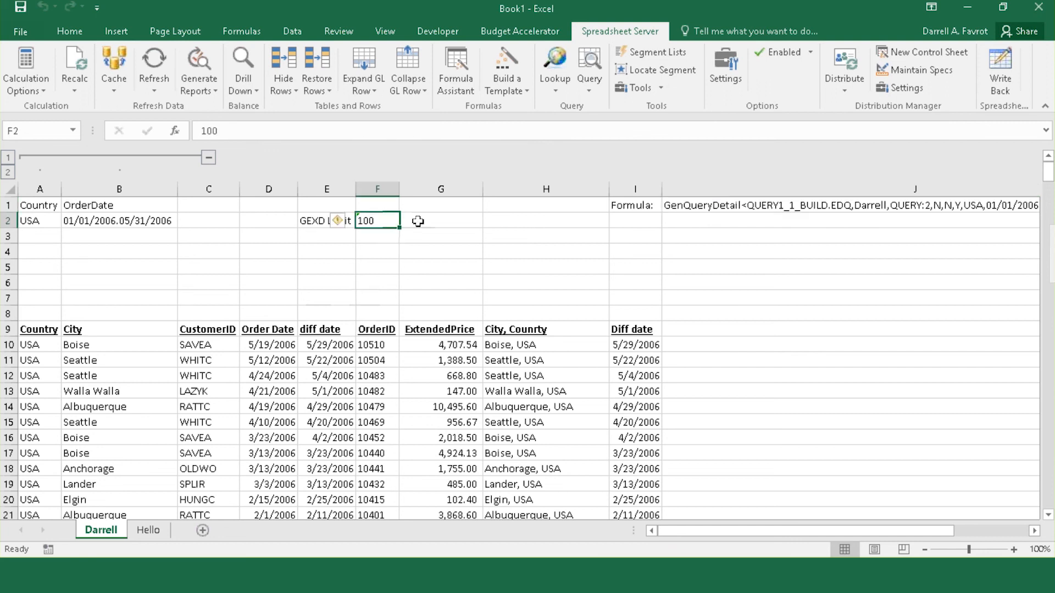
{"action": "type", "text": "*"}
{"action": "key", "text": "Return"}
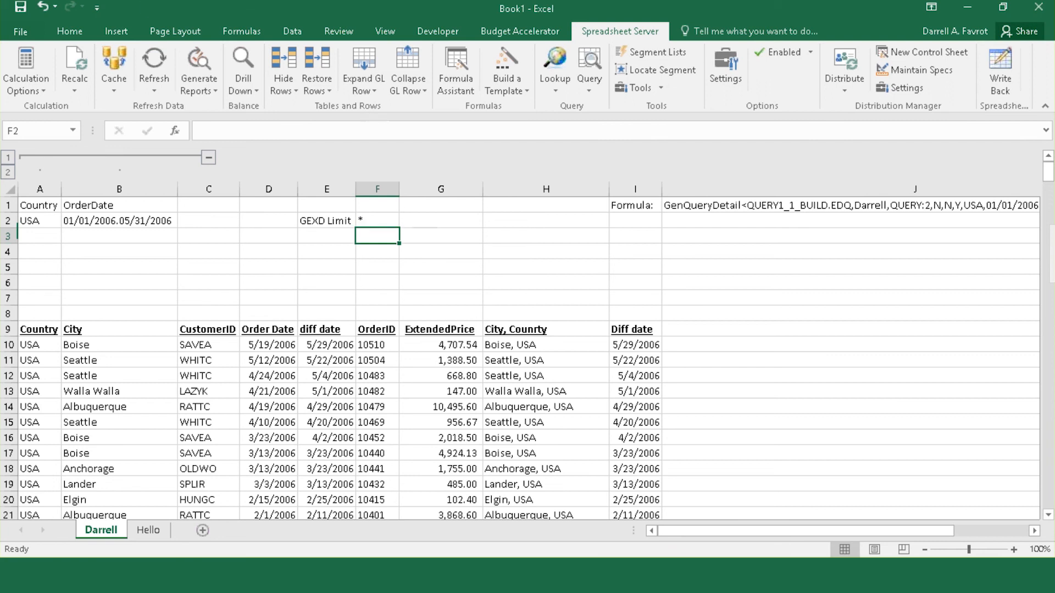
{"action": "left_click", "coordinate": [748, 206]}
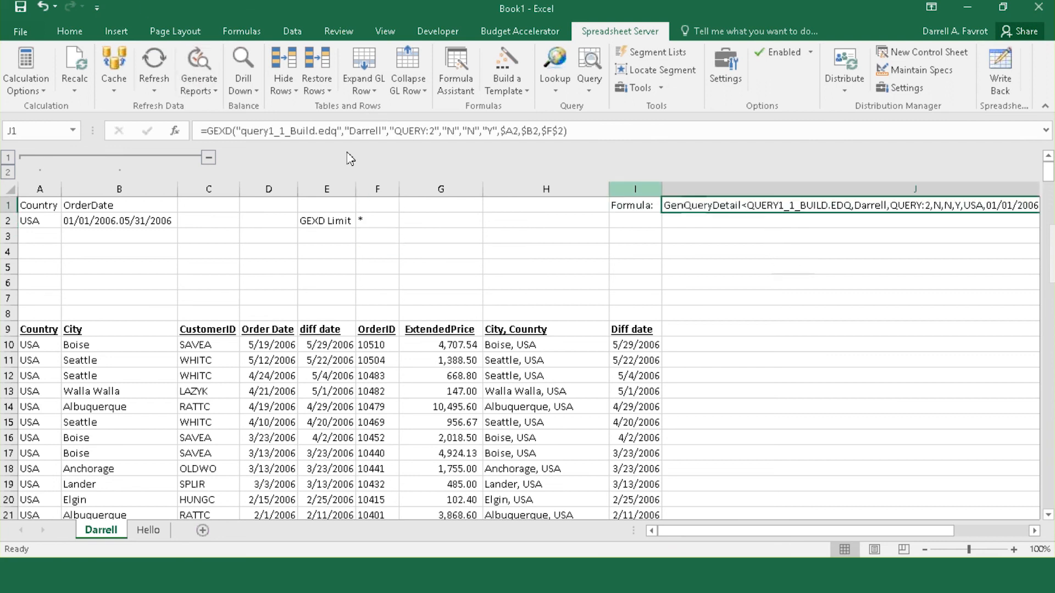
{"action": "left_click", "coordinate": [211, 89]}
{"action": "left_click", "coordinate": [241, 177]}
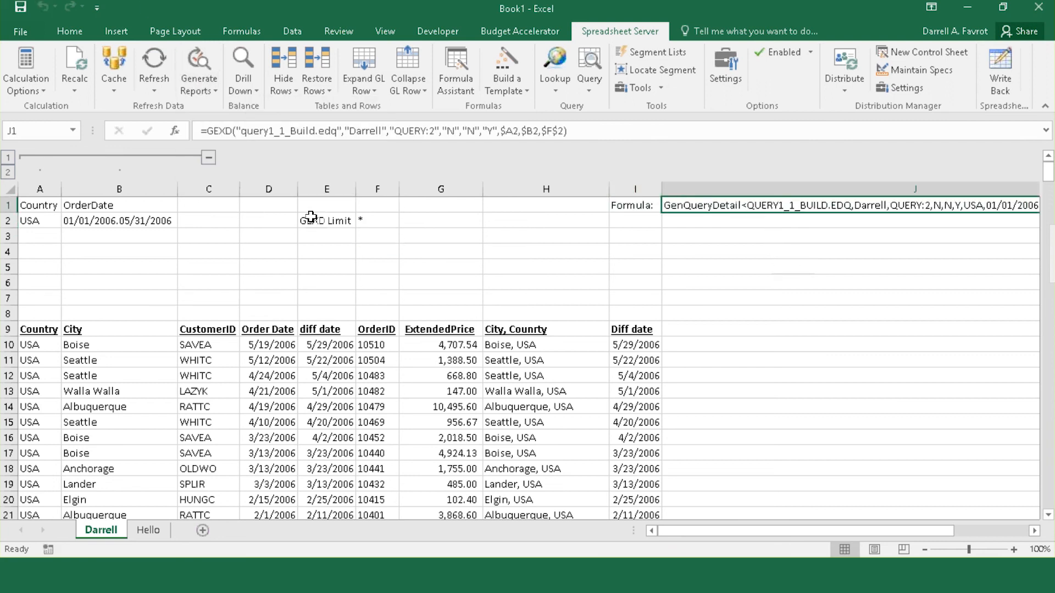
{"action": "scroll", "coordinate": [266, 266], "scroll_direction": "up", "scroll_amount": 4}
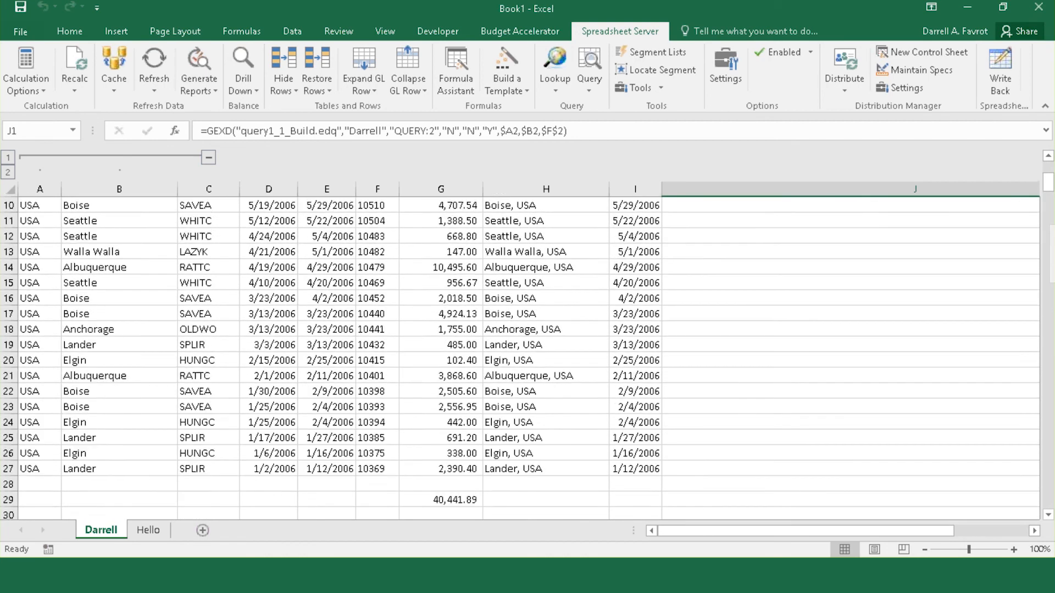
Change the GEXD Limit in F2 back to 2 and generate the selected GEXD detail report from J1
{"action": "left_click", "coordinate": [370, 219]}
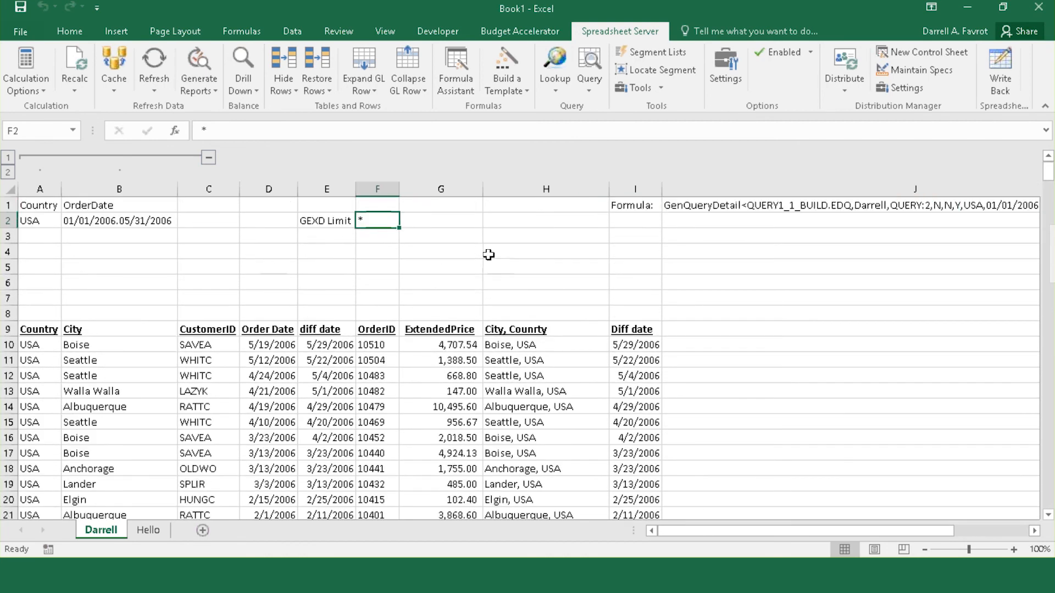
{"action": "type", "text": "2"}
{"action": "key", "text": "Return"}
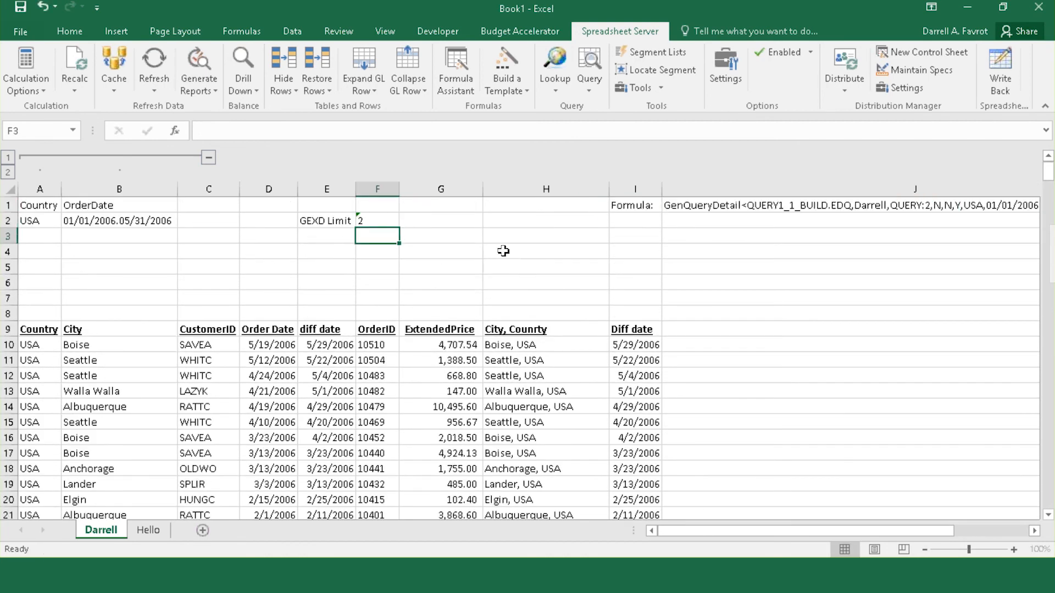
{"action": "left_click", "coordinate": [668, 206]}
{"action": "left_click", "coordinate": [199, 85]}
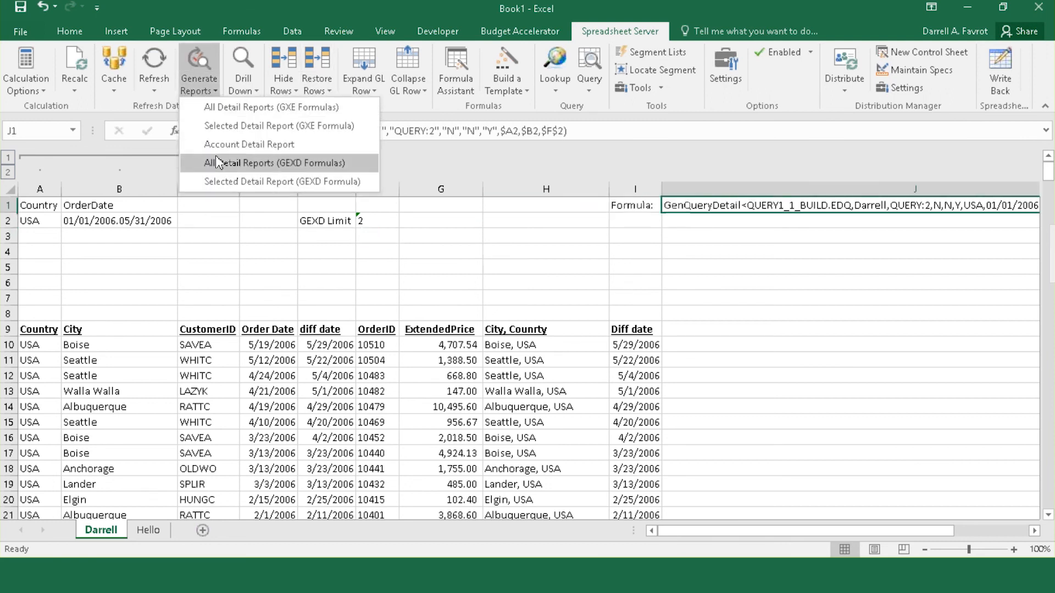
{"action": "left_click", "coordinate": [225, 179]}
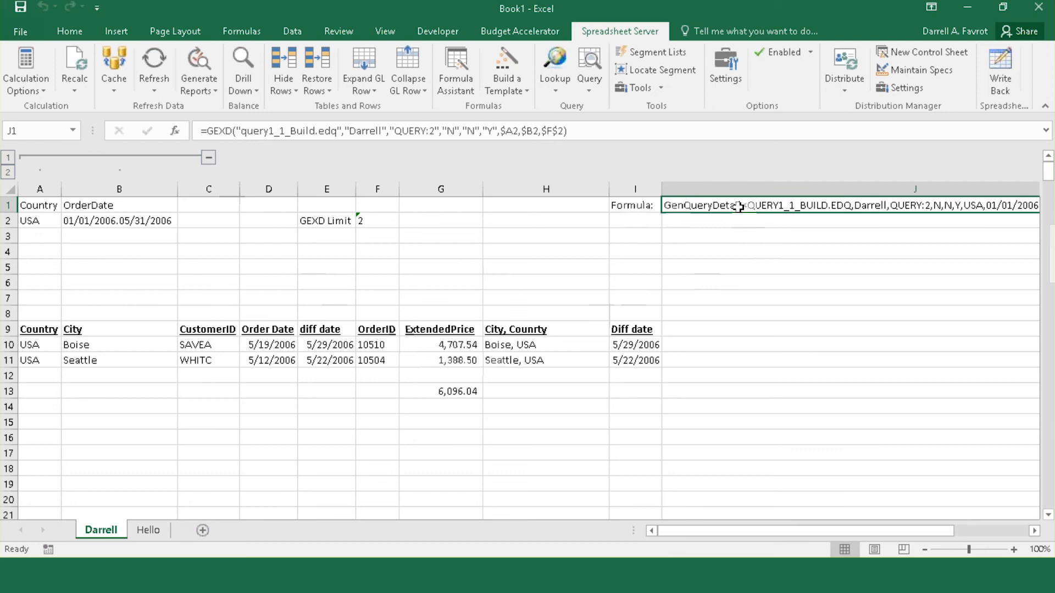
Drill down on the GEXD formula in J1 twice to view the query's records, closing the results window each time
{"action": "left_click", "coordinate": [775, 188]}
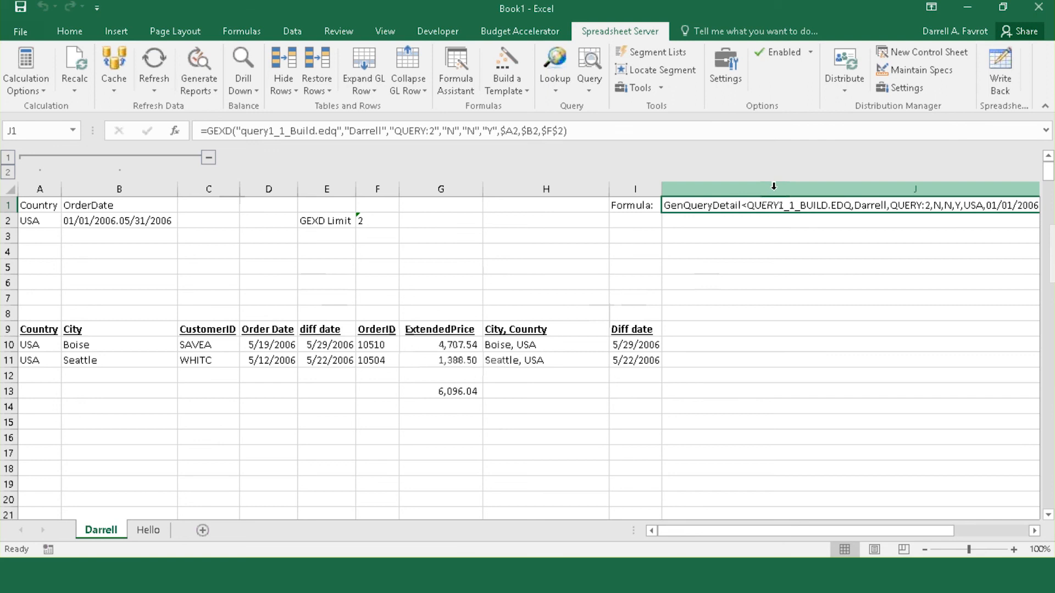
{"action": "left_click", "coordinate": [772, 210]}
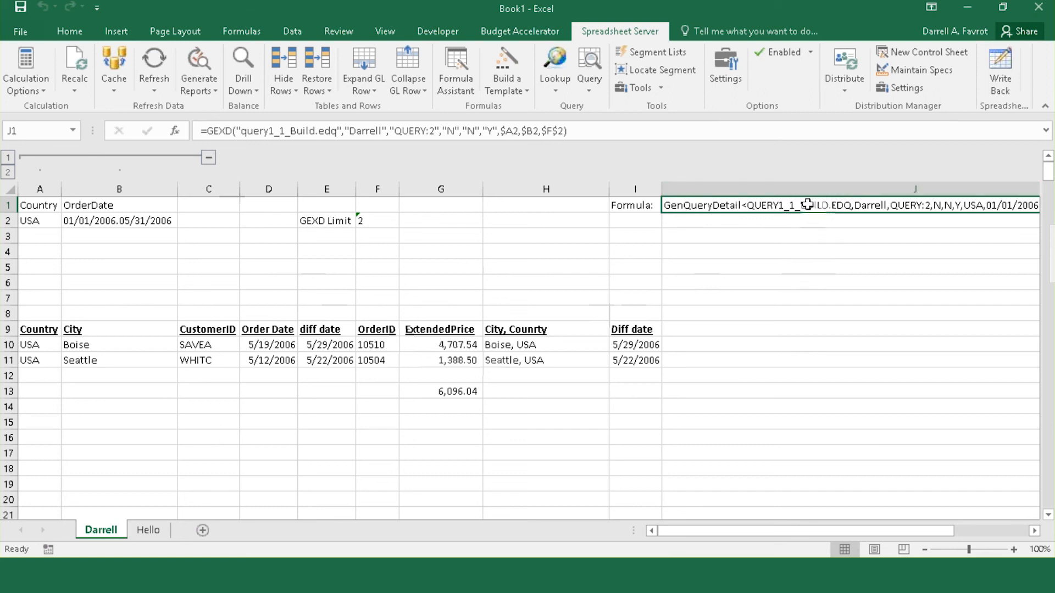
{"action": "left_click", "coordinate": [243, 60]}
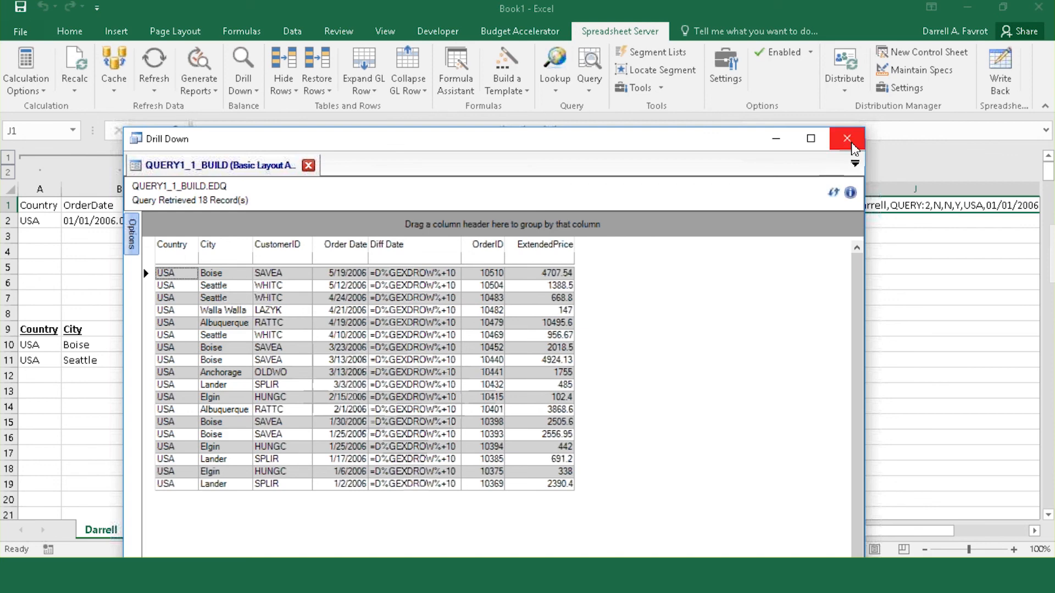
{"action": "left_click", "coordinate": [846, 138]}
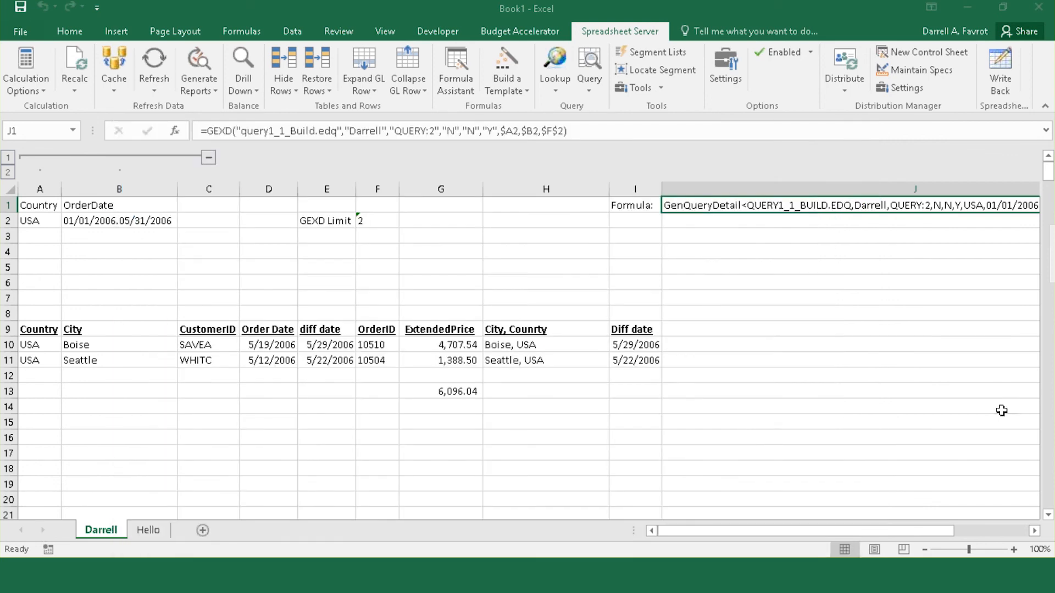
{"action": "right_click", "coordinate": [777, 212]}
{"action": "mouse_move", "coordinate": [873, 532]}
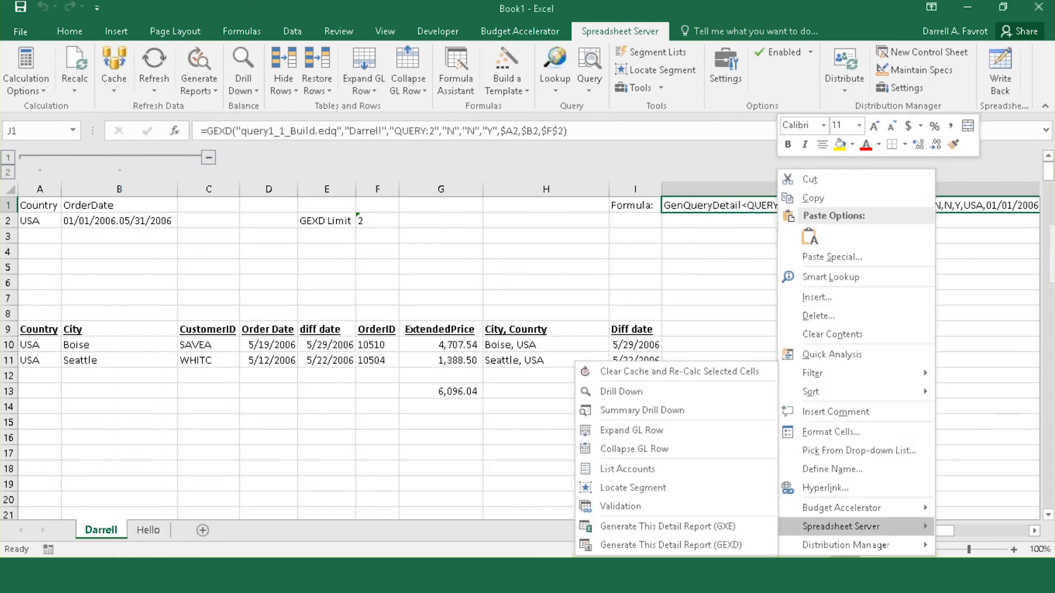
{"action": "left_click", "coordinate": [710, 398]}
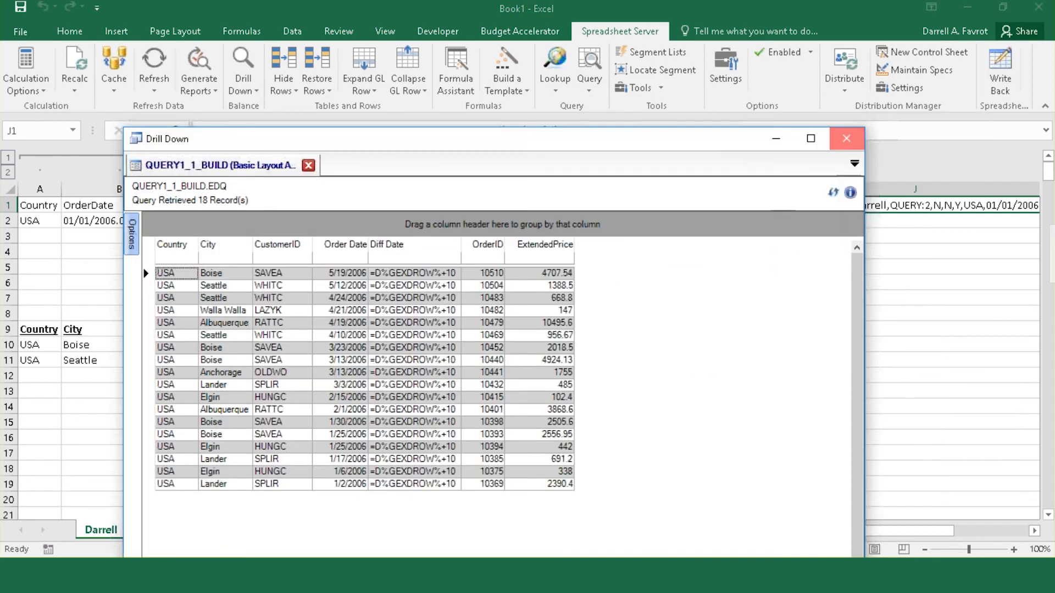
{"action": "left_click", "coordinate": [855, 138]}
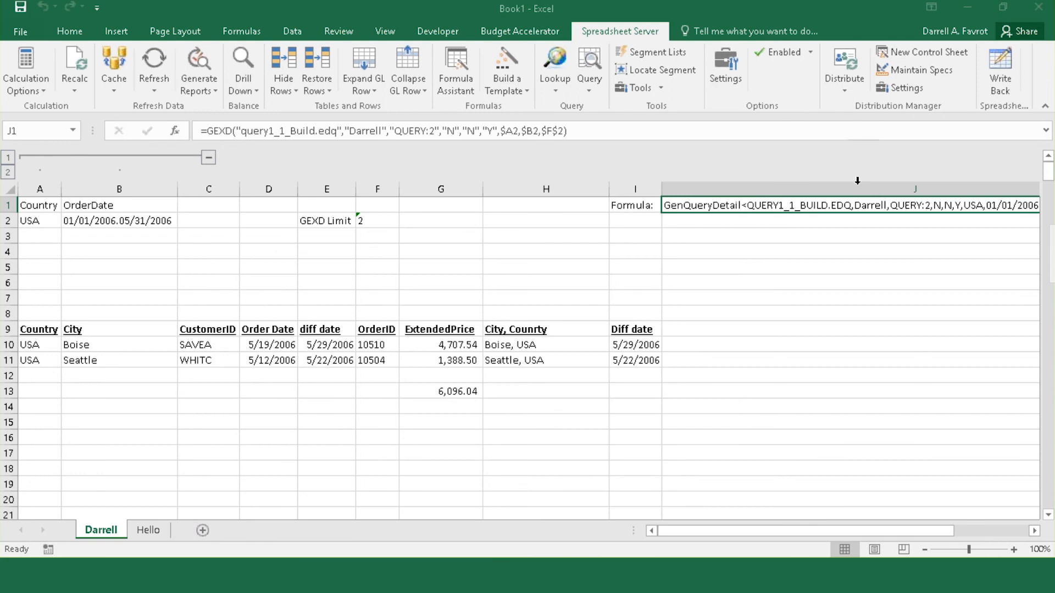
Output the drill-down of the GEXD formula in J1 to a separate worksheet
{"action": "left_click", "coordinate": [249, 88]}
{"action": "mouse_move", "coordinate": [280, 107]}
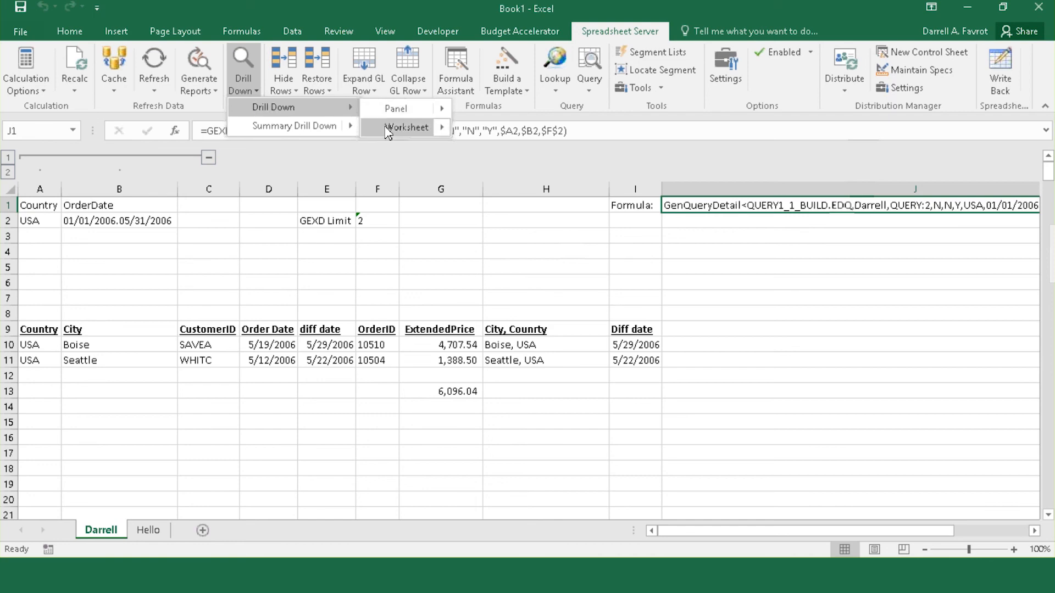
{"action": "mouse_move", "coordinate": [442, 127]}
{"action": "left_click", "coordinate": [490, 129]}
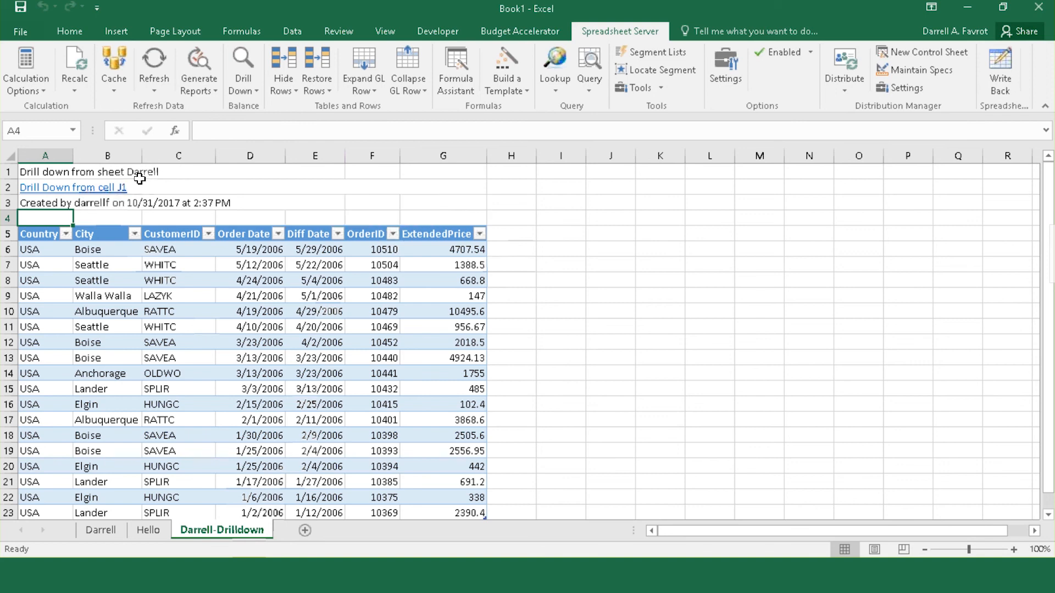
Follow the drill-down worksheet's link to its source cell J1, return, and inspect several Diff Date formulas in column E
{"action": "left_click", "coordinate": [110, 189]}
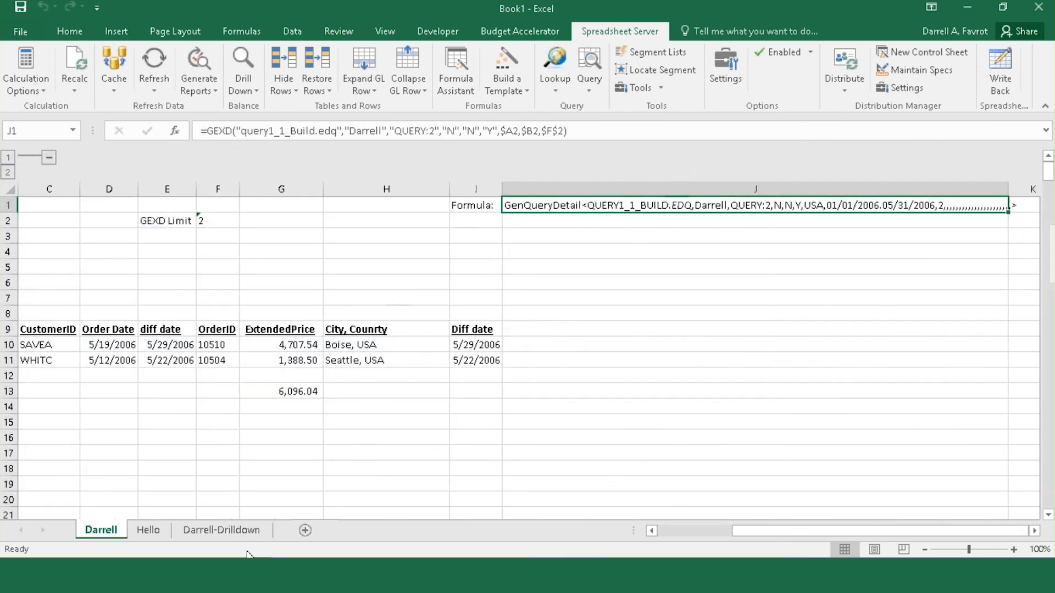
{"action": "left_click", "coordinate": [225, 531]}
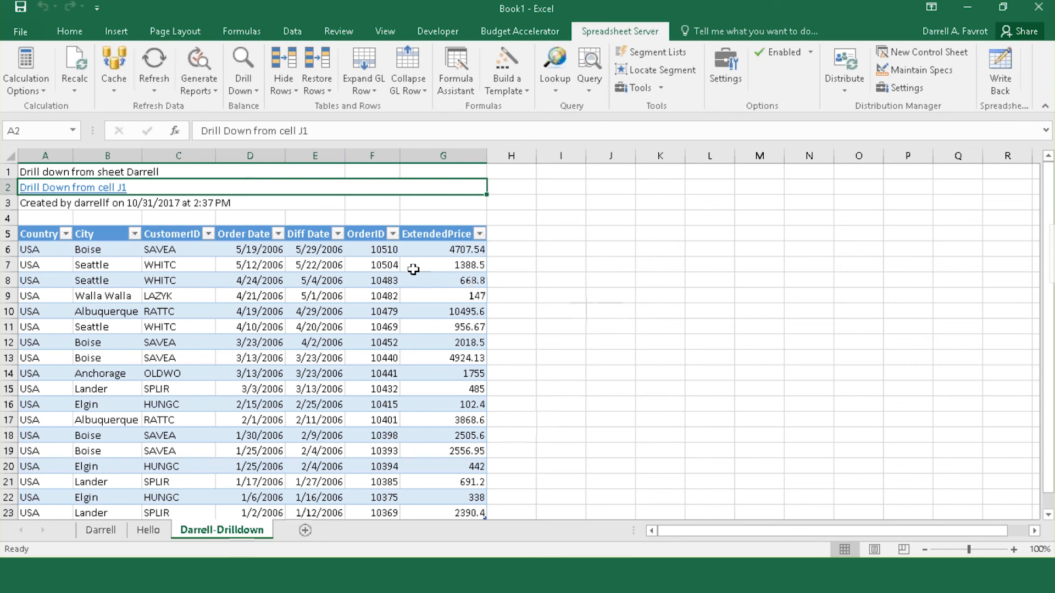
{"action": "left_click", "coordinate": [314, 252]}
{"action": "left_click", "coordinate": [320, 358]}
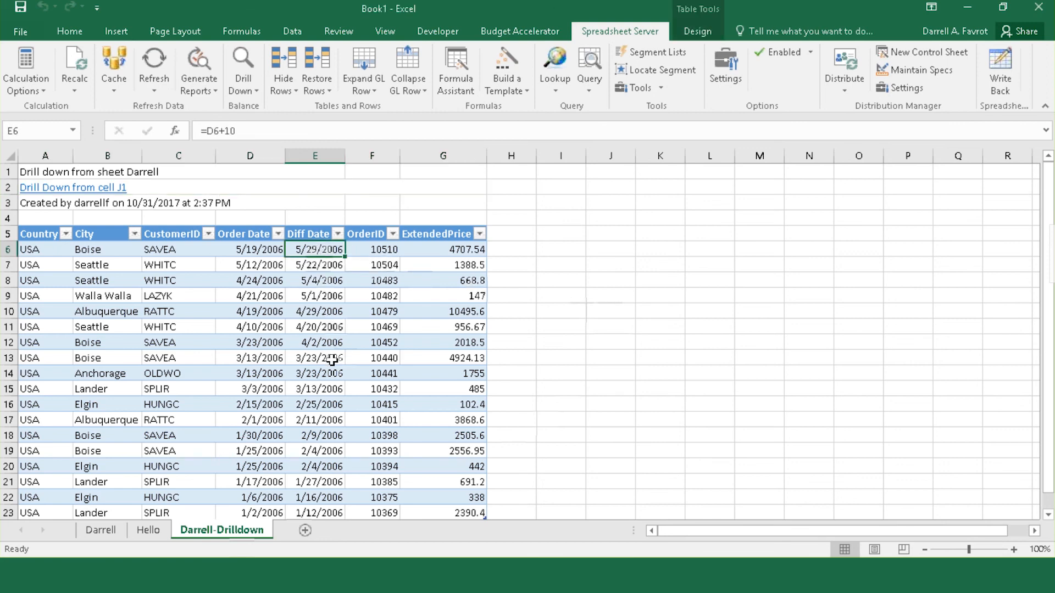
{"action": "left_click", "coordinate": [324, 434]}
{"action": "left_click", "coordinate": [316, 279]}
{"action": "left_click", "coordinate": [318, 266]}
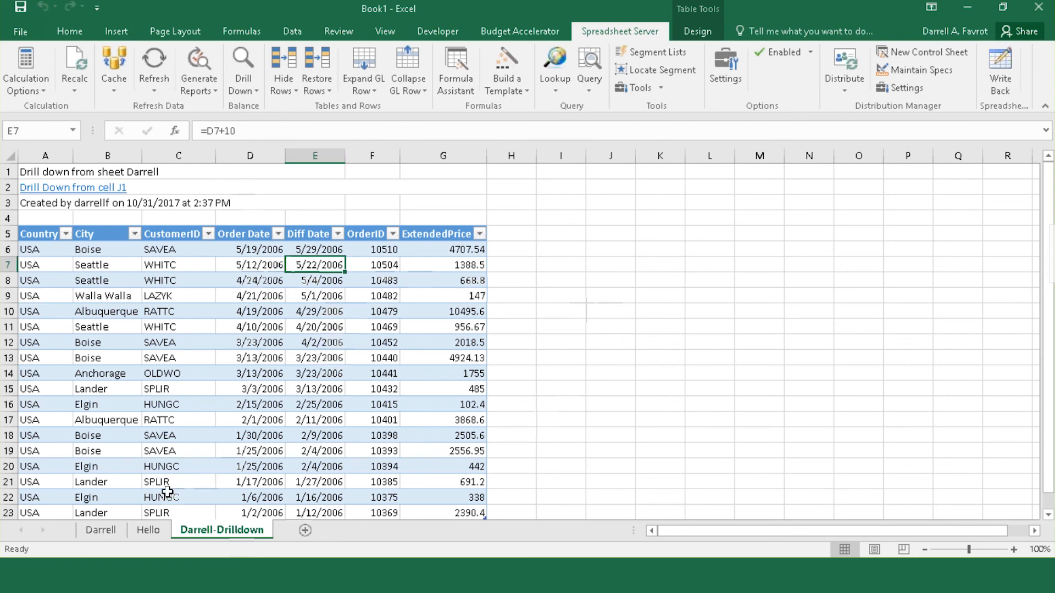
Review the Panel and Worksheet drill-down options for the GEXD formula in J1 on the first sheet without running one
{"action": "left_click", "coordinate": [101, 529]}
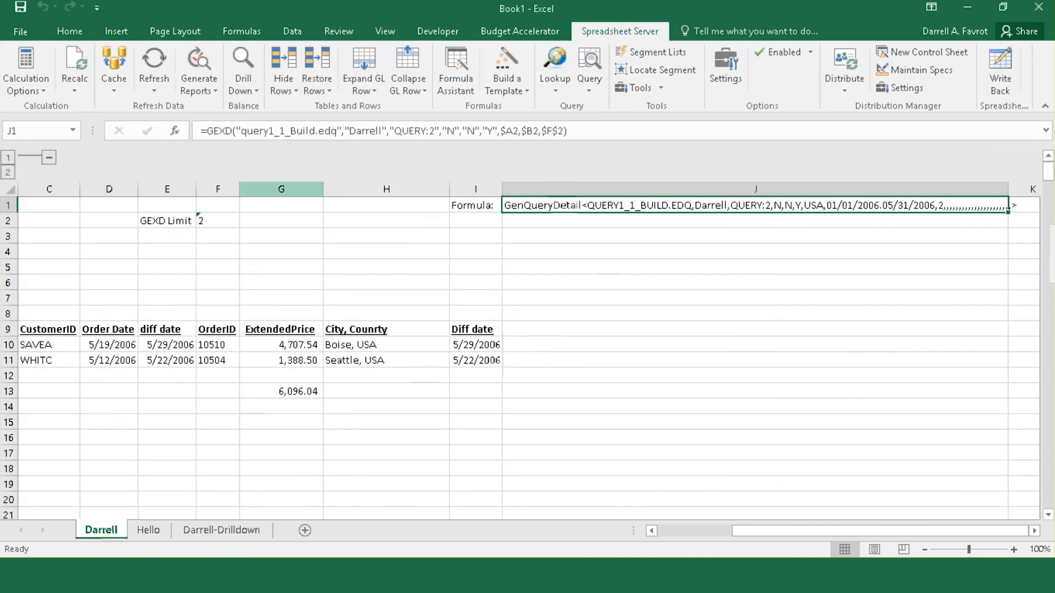
{"action": "left_click", "coordinate": [240, 95]}
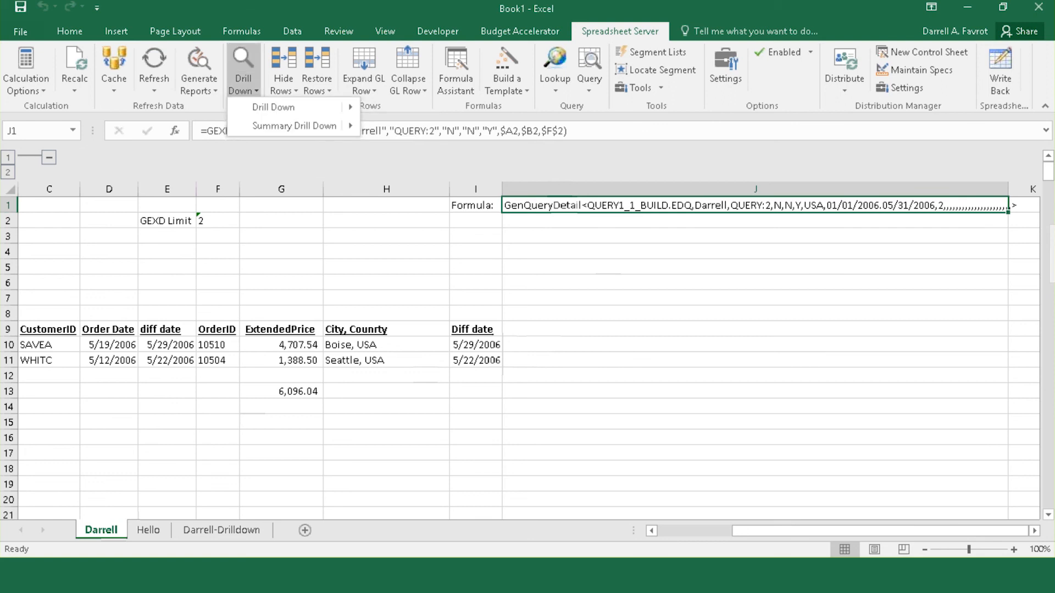
{"action": "mouse_move", "coordinate": [329, 107]}
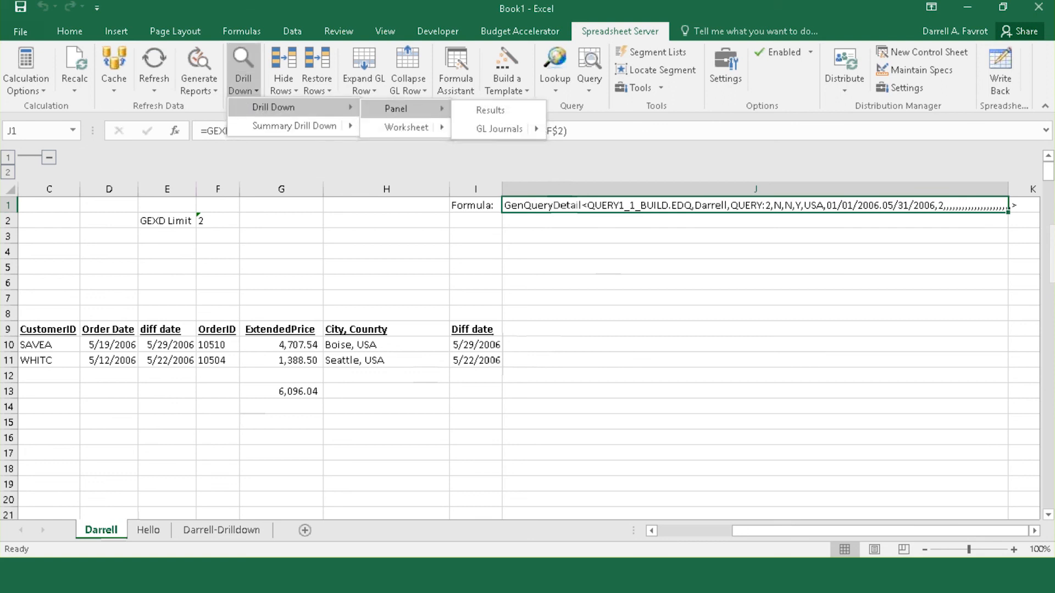
{"action": "mouse_move", "coordinate": [406, 127]}
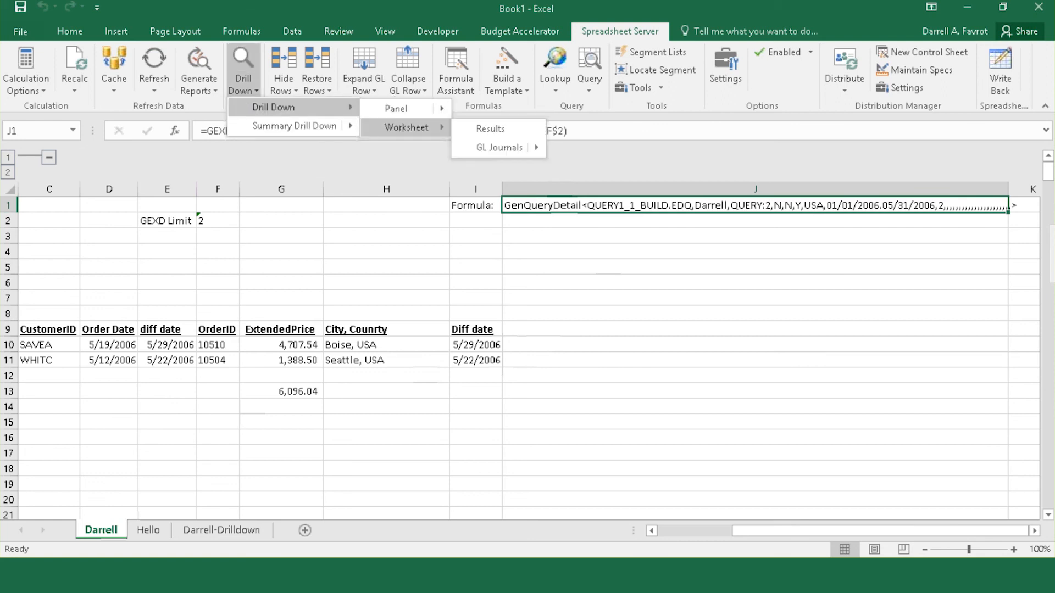
{"action": "left_click", "coordinate": [636, 292]}
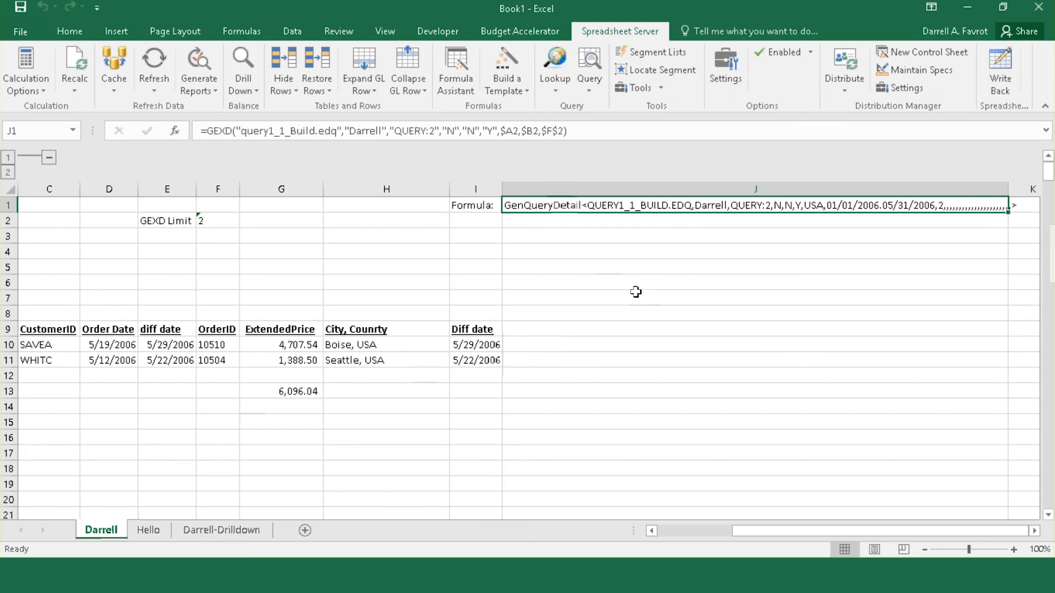
Compare the GEXD formula in K1 of the Hello sheet with the first sheet's E10 date formula and J1 GEXD formula
{"action": "left_click", "coordinate": [150, 531]}
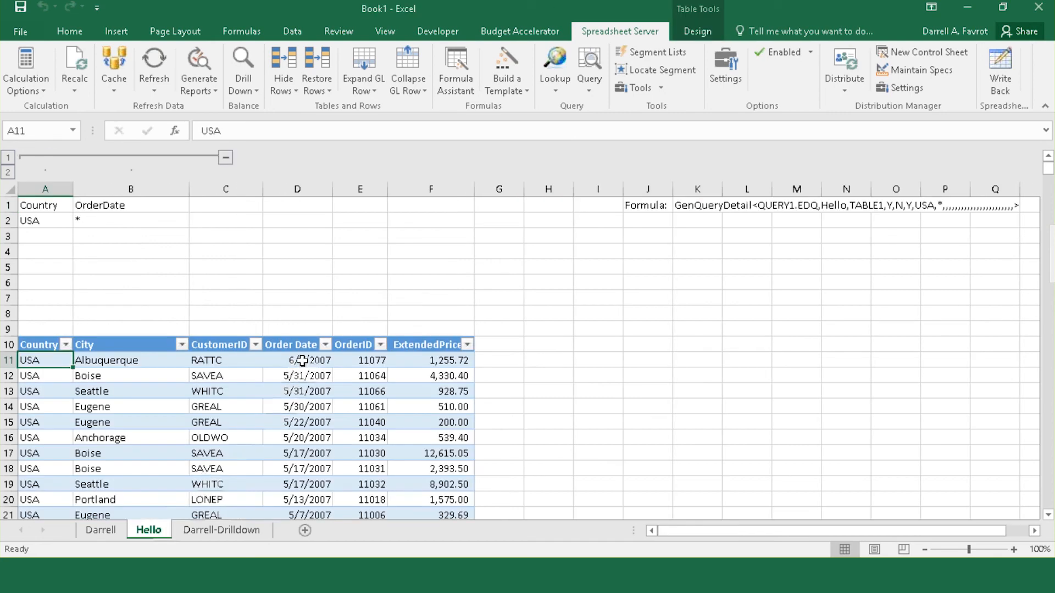
{"action": "left_click", "coordinate": [697, 205]}
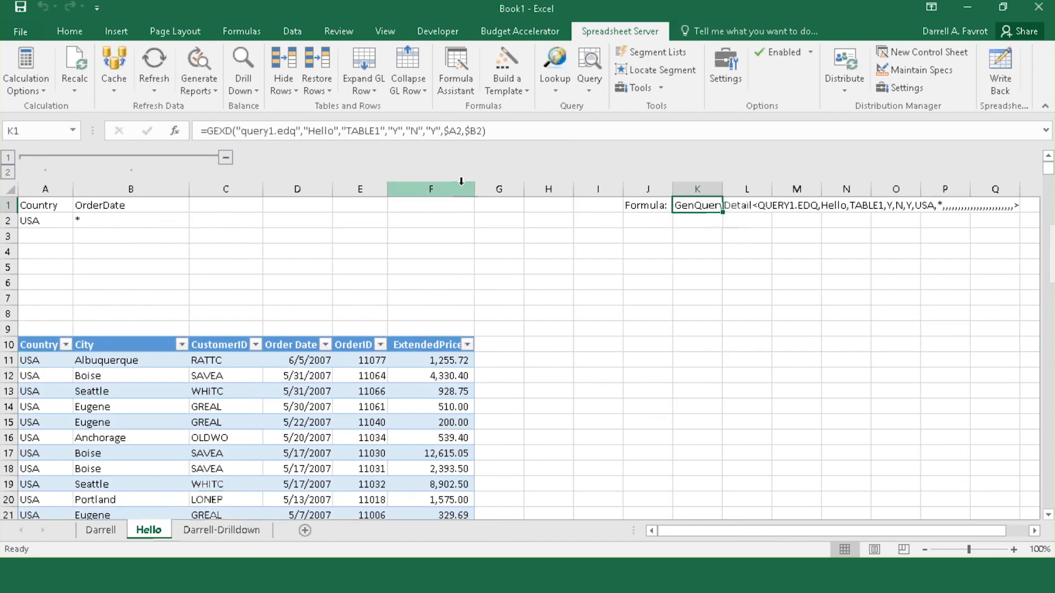
{"action": "left_click", "coordinate": [102, 529]}
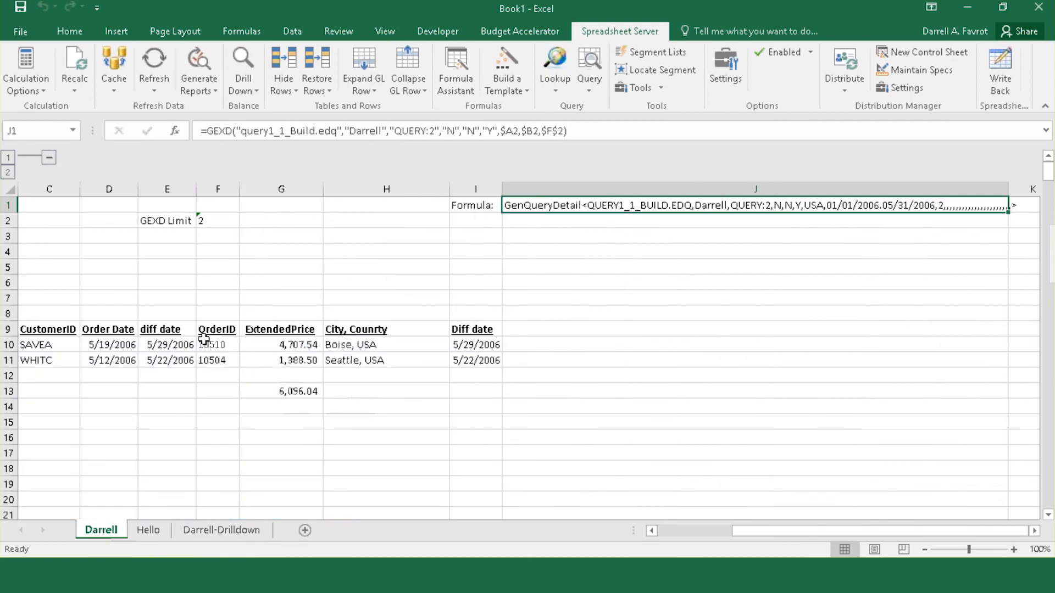
{"action": "left_click", "coordinate": [165, 347]}
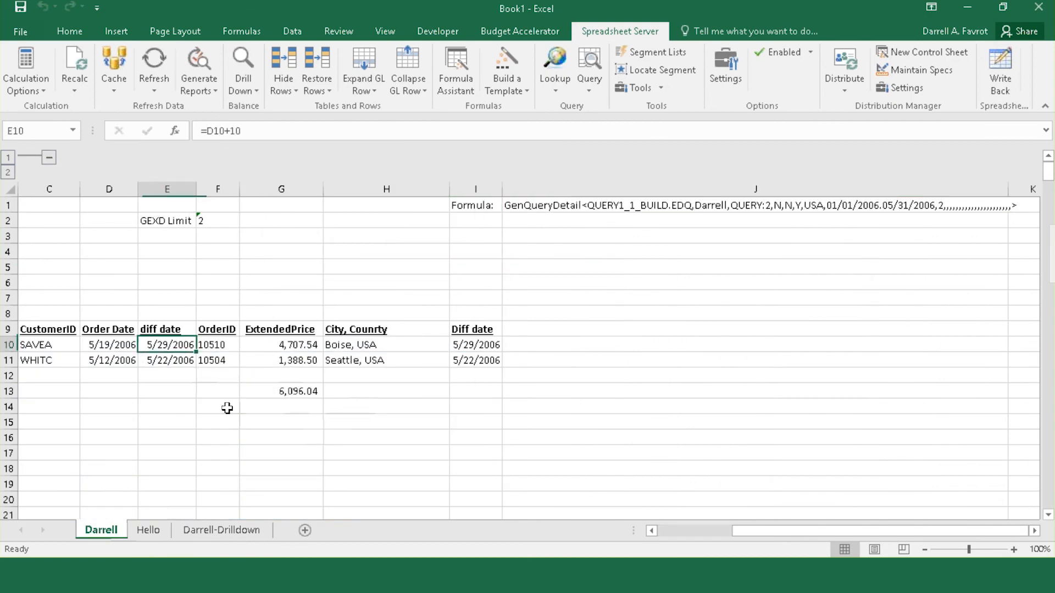
{"action": "left_click", "coordinate": [552, 208]}
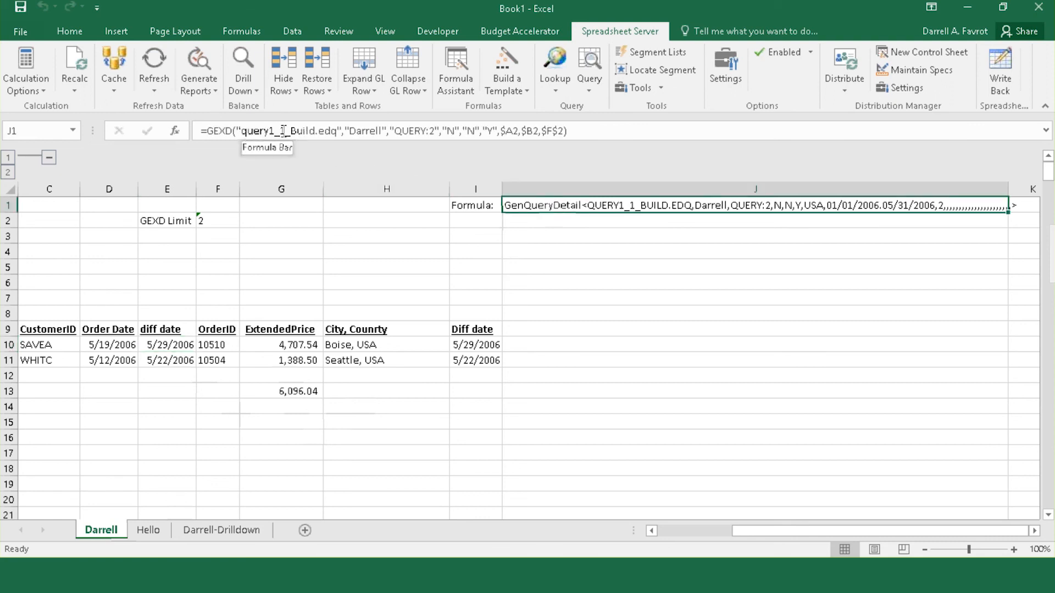
Change the query name in the Hello sheet's K1 GEXD formula to query1_1_Build.edq
{"action": "left_click", "coordinate": [149, 531]}
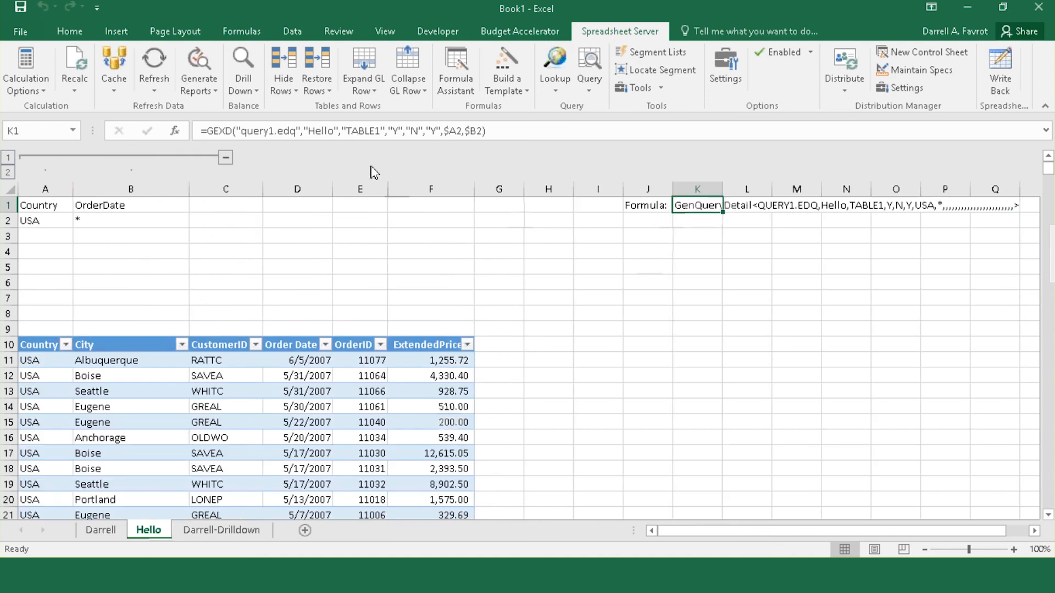
{"action": "left_click", "coordinate": [285, 131]}
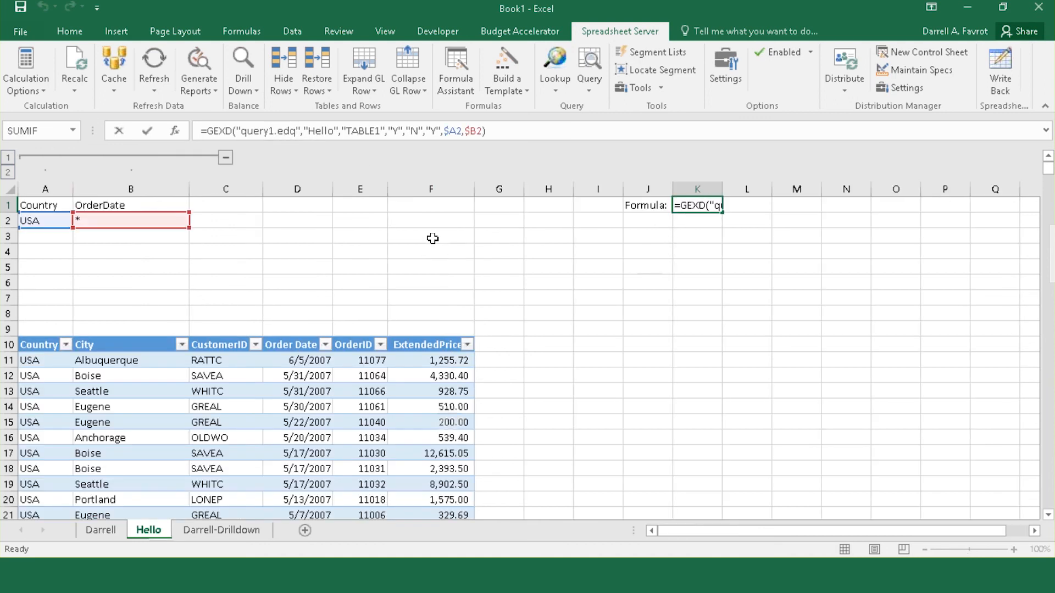
{"action": "type", "text": "_1_Bui"}
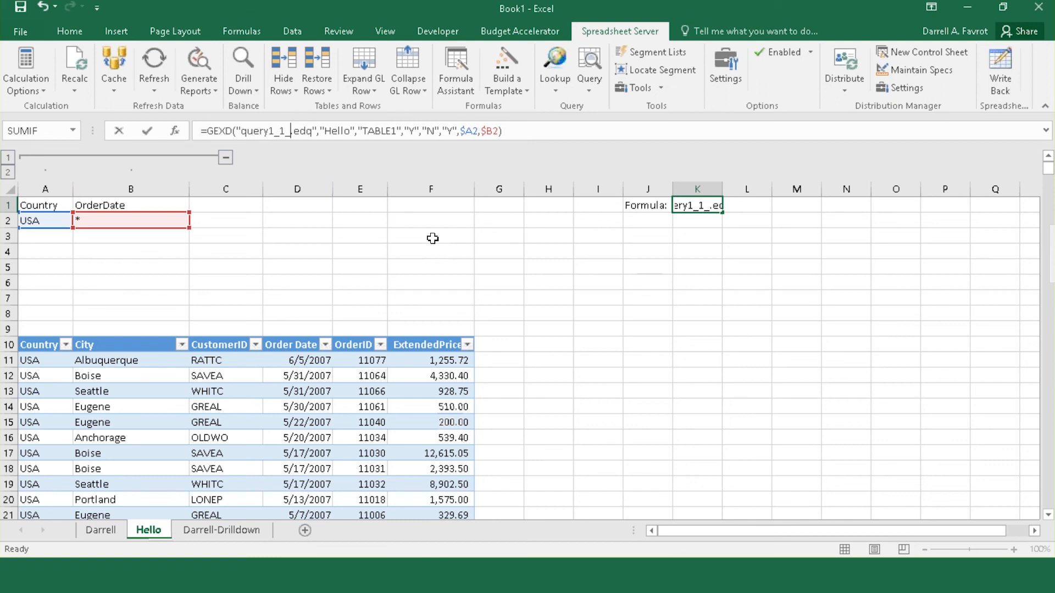
{"action": "type", "text": "ld"}
{"action": "key", "text": "Return"}
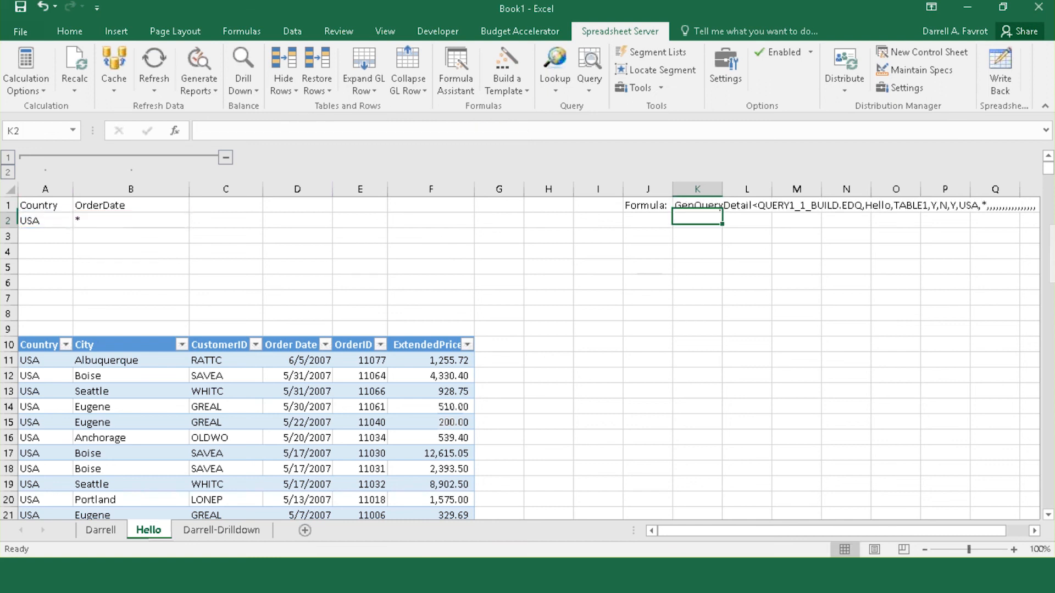
Generate the detail reports from the Hello sheet and check the GEXD formula in K1
{"action": "left_click", "coordinate": [739, 208]}
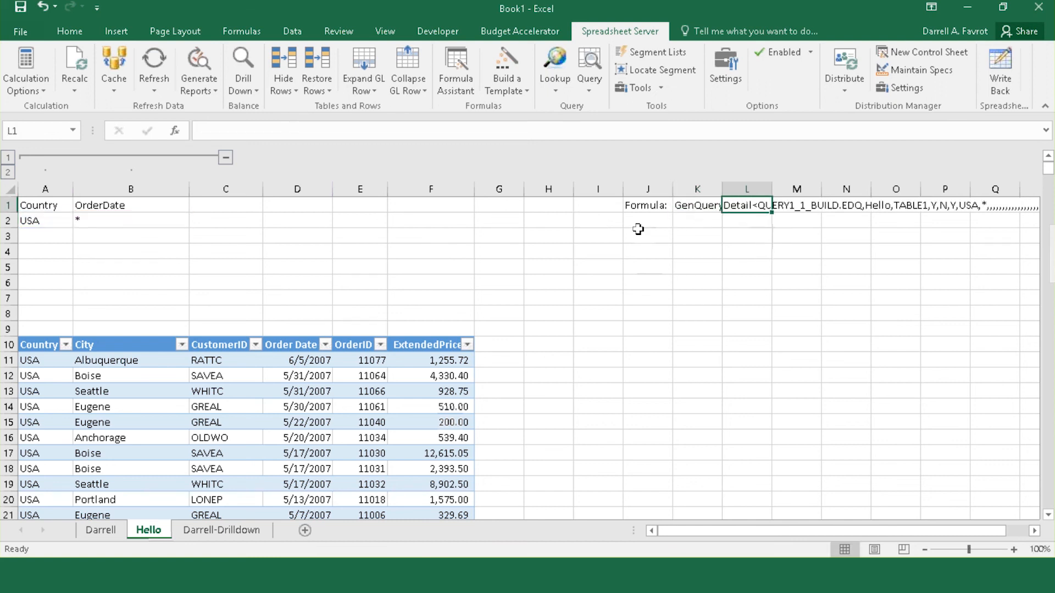
{"action": "left_click", "coordinate": [192, 65]}
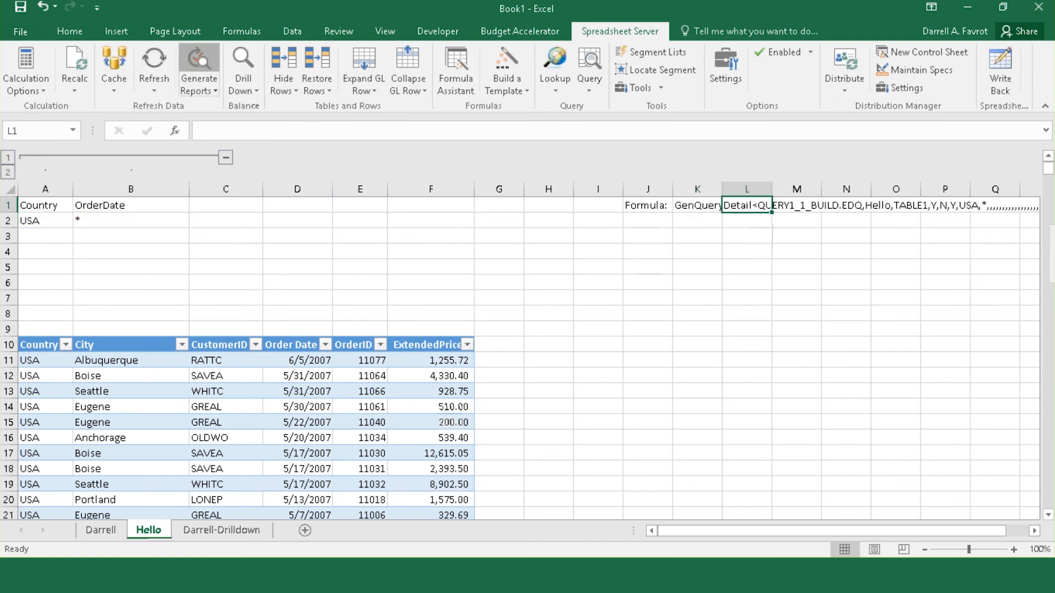
{"action": "left_click", "coordinate": [337, 302]}
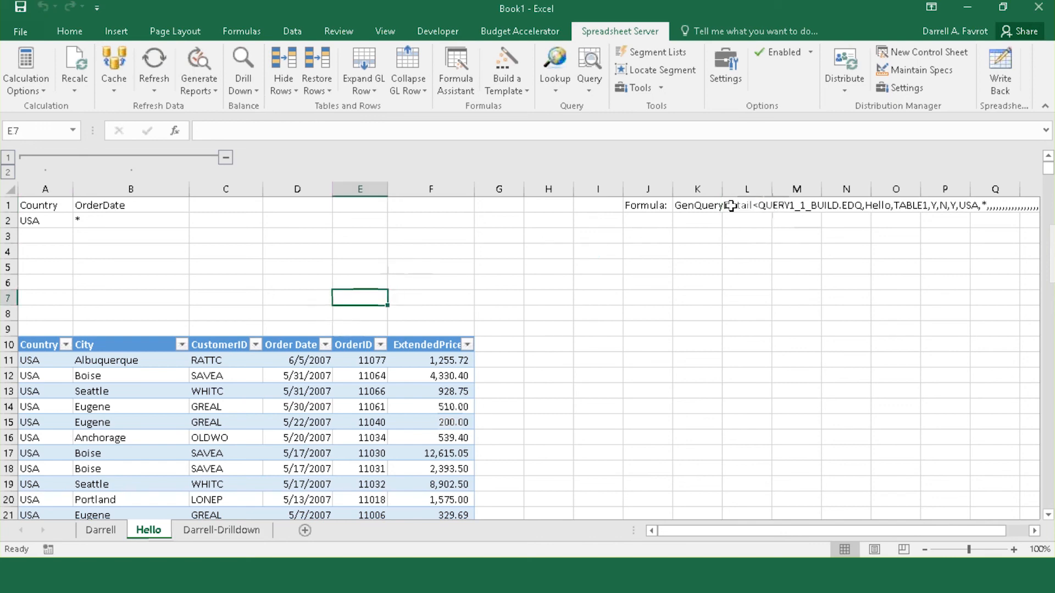
{"action": "left_click", "coordinate": [706, 206]}
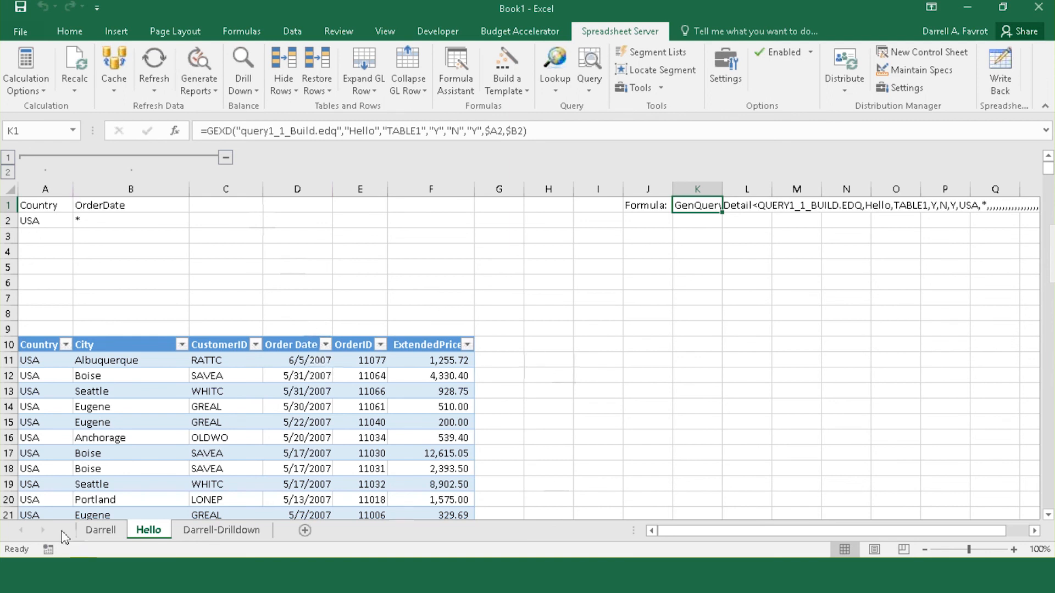
Compare the first sheet's GEXD formula in J1 and its report columns with the table report on the Hello sheet
{"action": "left_click", "coordinate": [102, 533]}
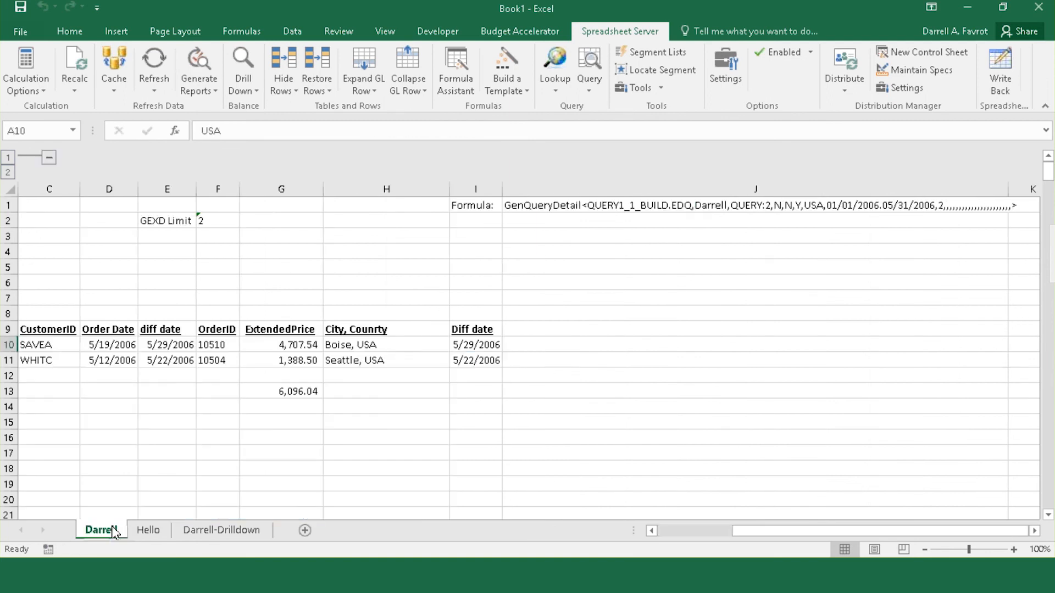
{"action": "left_click", "coordinate": [184, 345]}
{"action": "left_click", "coordinate": [674, 207]}
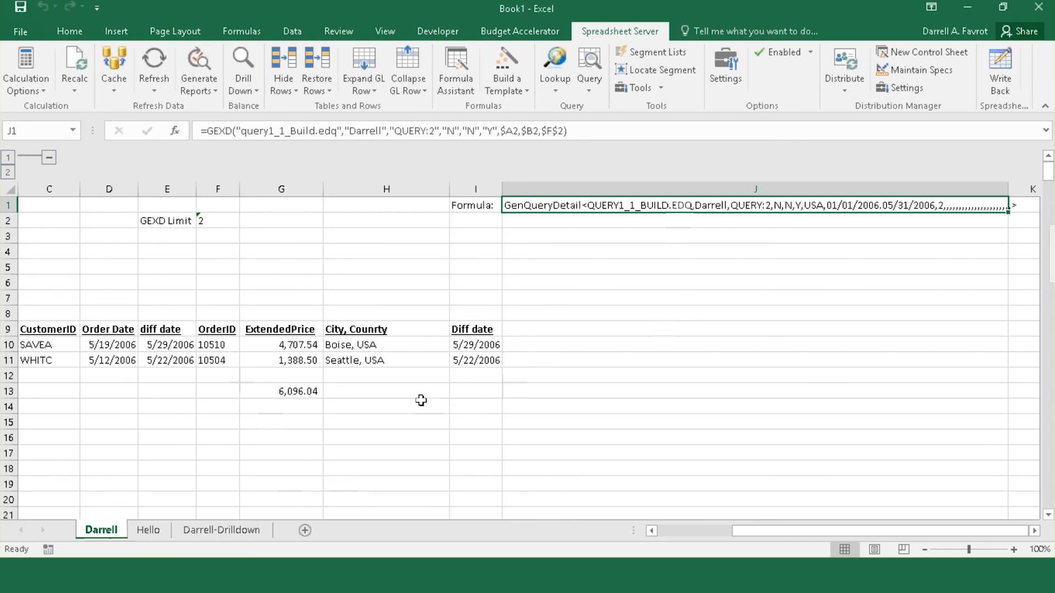
{"action": "left_click", "coordinate": [149, 531]}
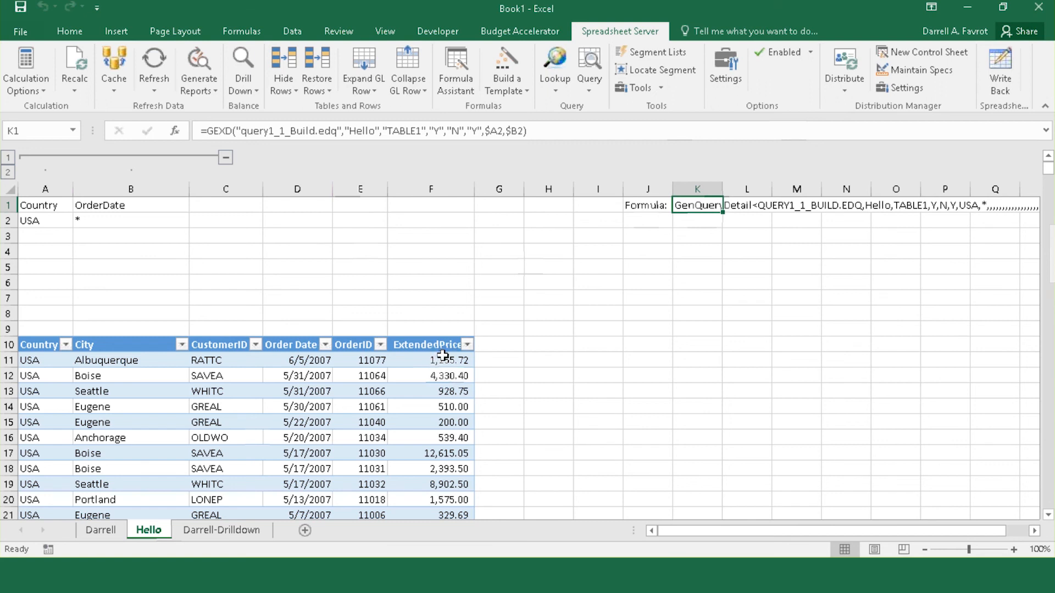
{"action": "left_click", "coordinate": [101, 530]}
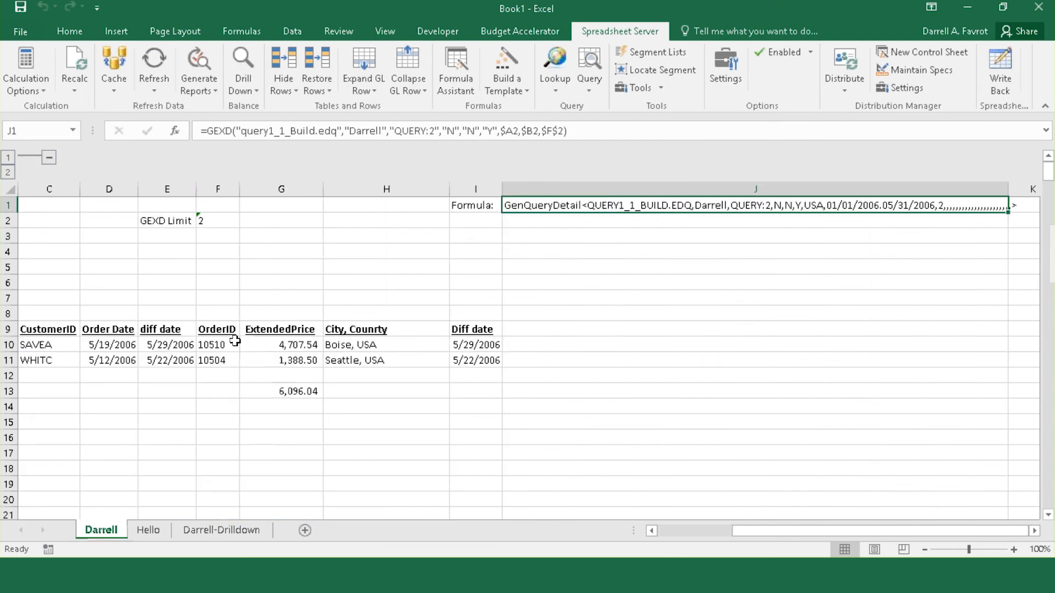
Inspect the date formulas in E10 and I10 and the GEXD formula in J1, and highlight report rows 9 to 11
{"action": "left_click", "coordinate": [170, 344]}
{"action": "left_click", "coordinate": [483, 346]}
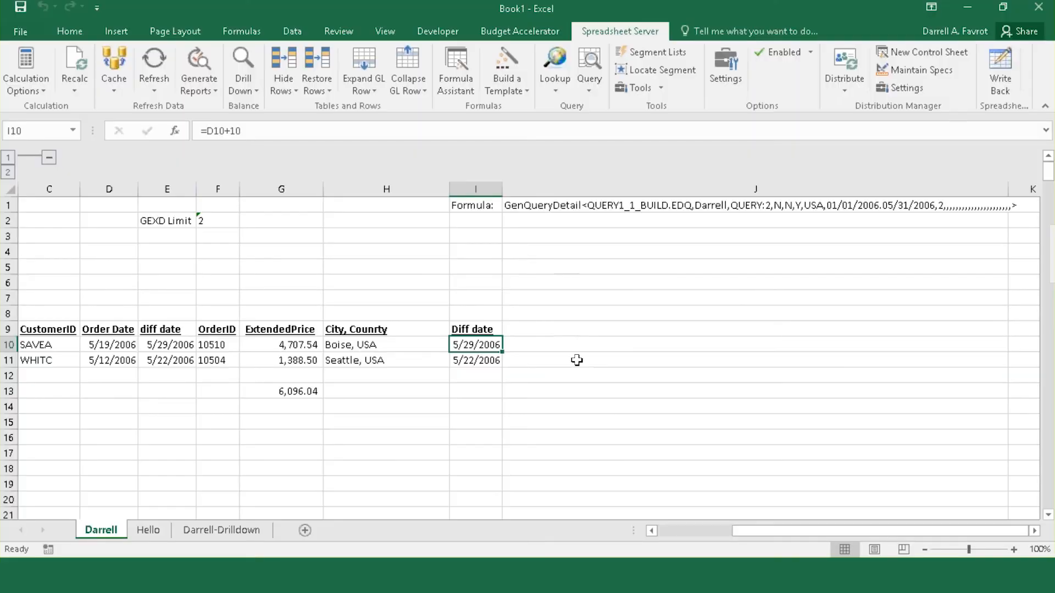
{"action": "left_click", "coordinate": [566, 204]}
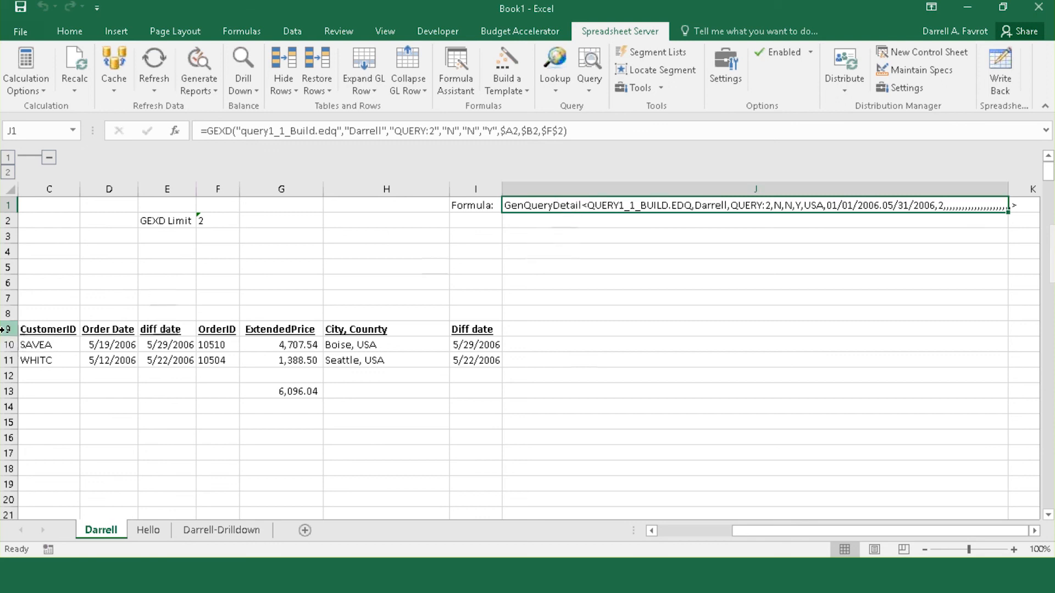
{"action": "left_click_drag", "start_coordinate": [8, 329], "coordinate": [8, 362]}
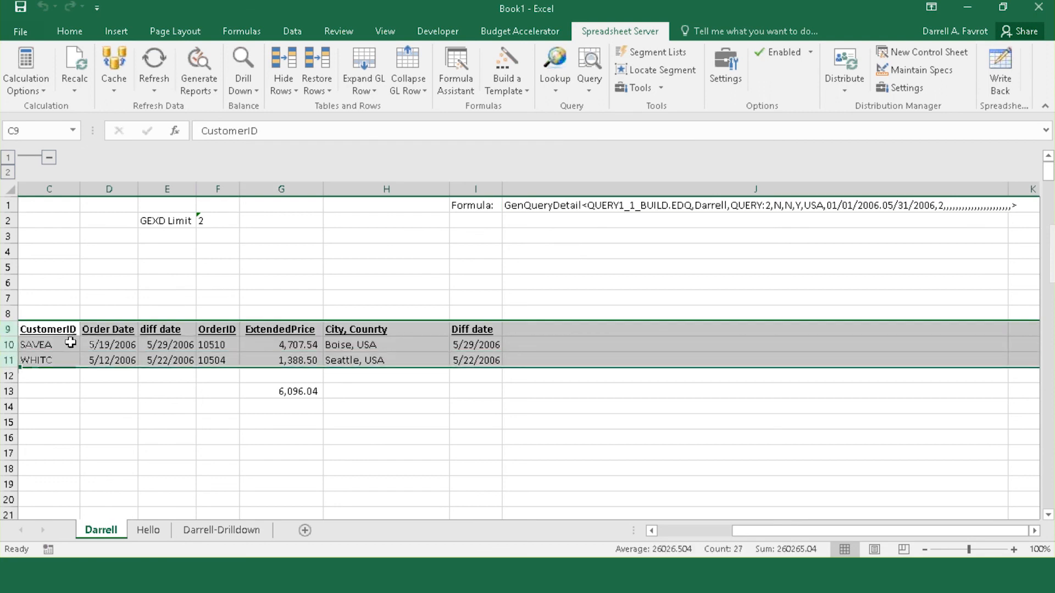
Check the number formats of the ExtendedPrice column and Order Date cell D13 on the drill-down worksheet, and return to the first sheet
{"action": "left_click", "coordinate": [219, 531]}
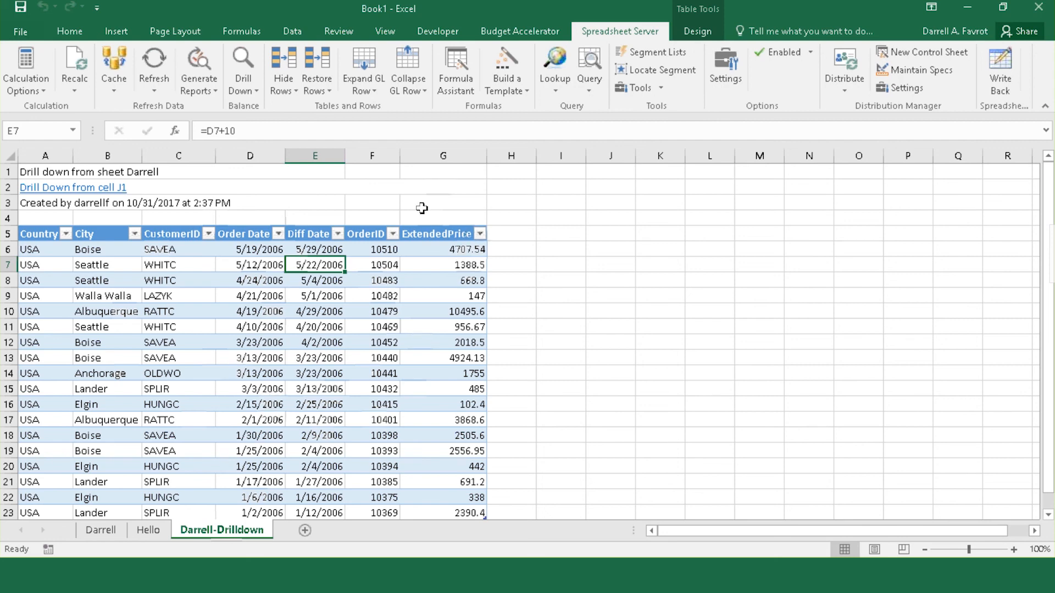
{"action": "left_click", "coordinate": [443, 155]}
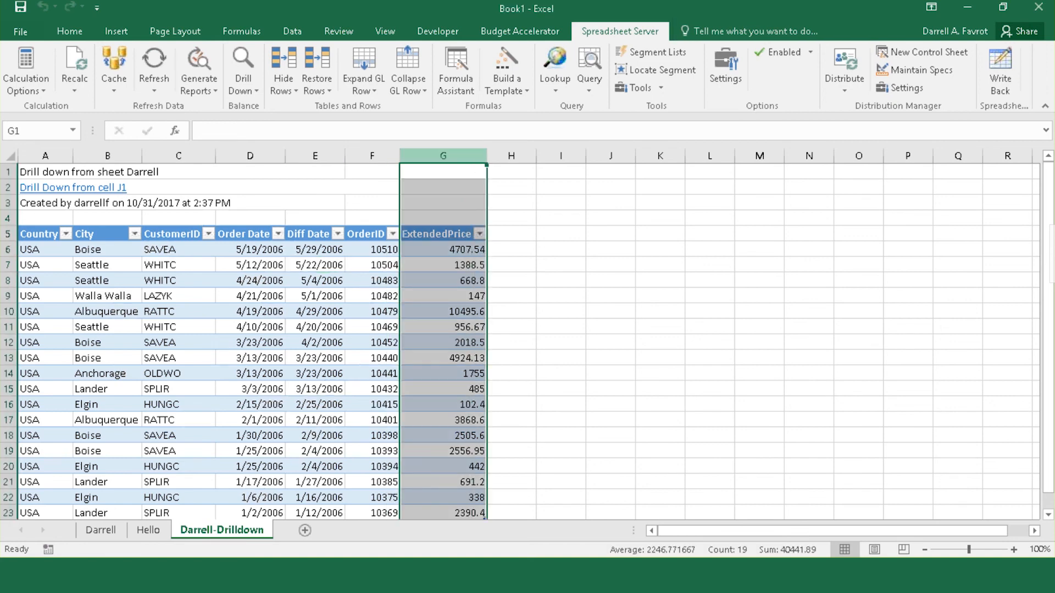
{"action": "left_click", "coordinate": [71, 32]}
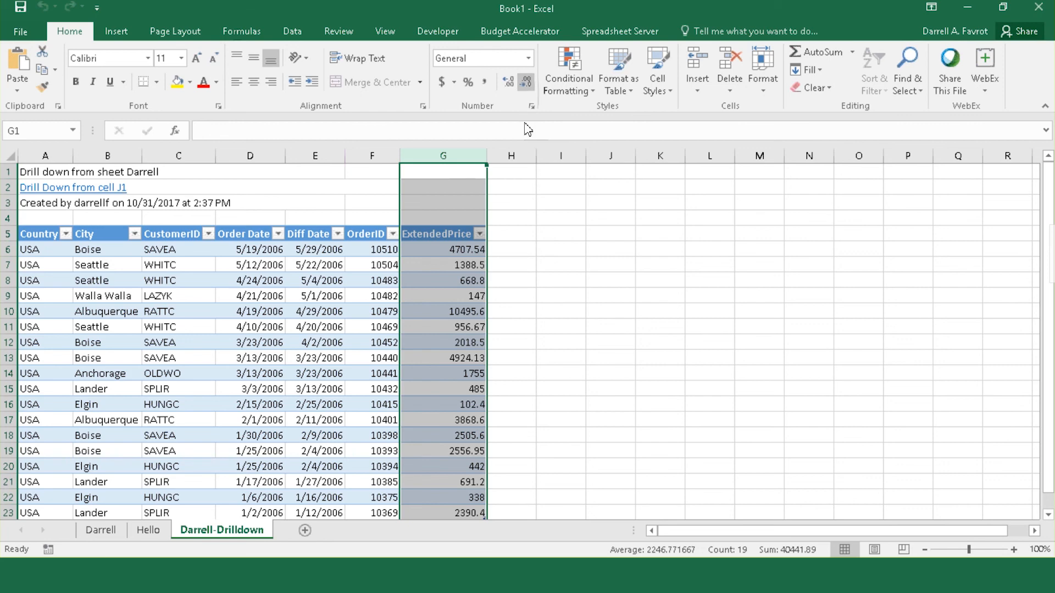
{"action": "left_click", "coordinate": [566, 328]}
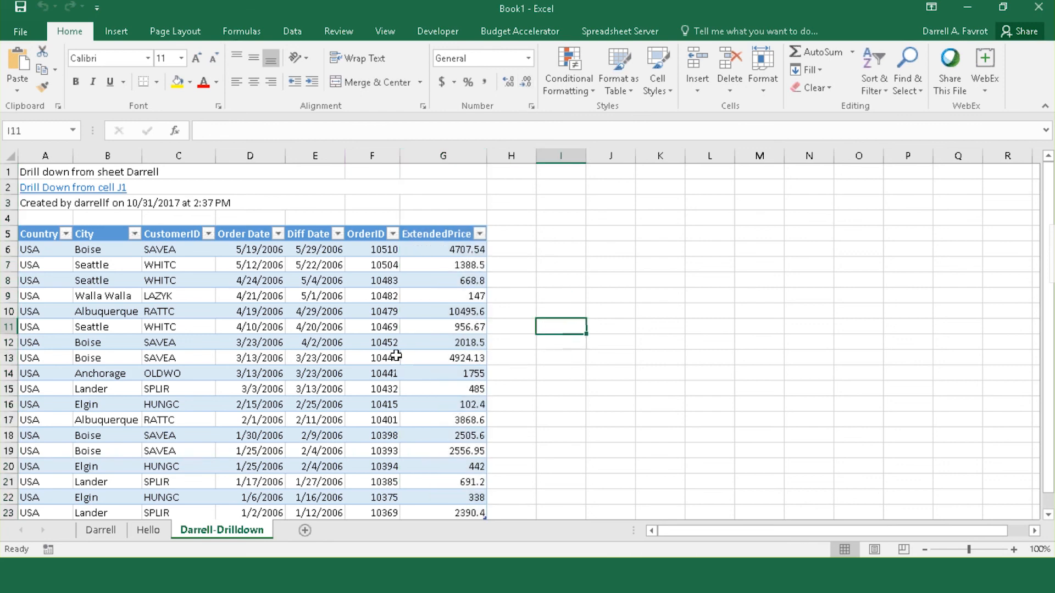
{"action": "left_click", "coordinate": [283, 357]}
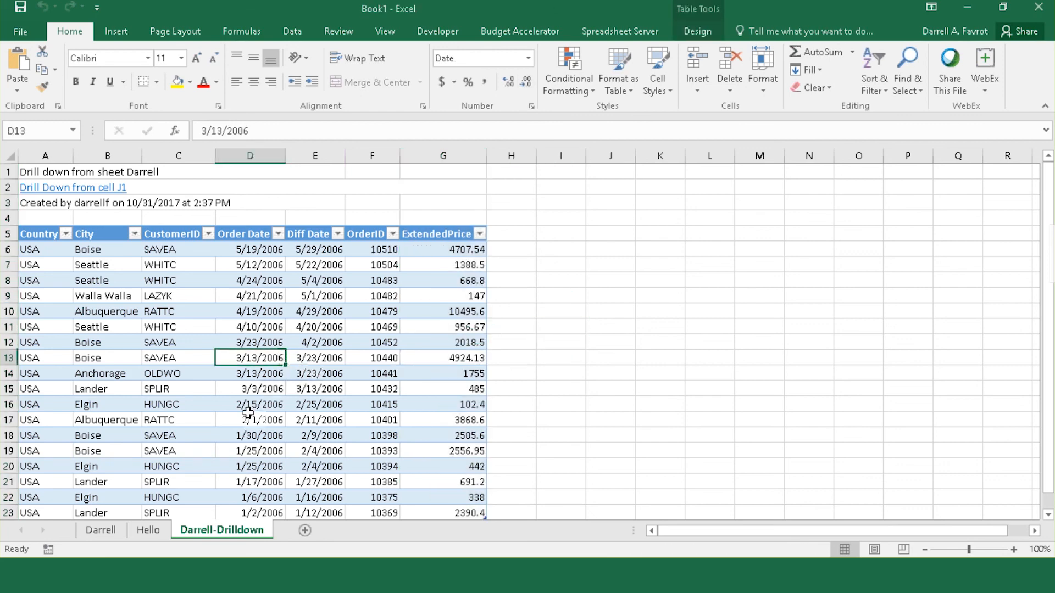
{"action": "left_click", "coordinate": [104, 530]}
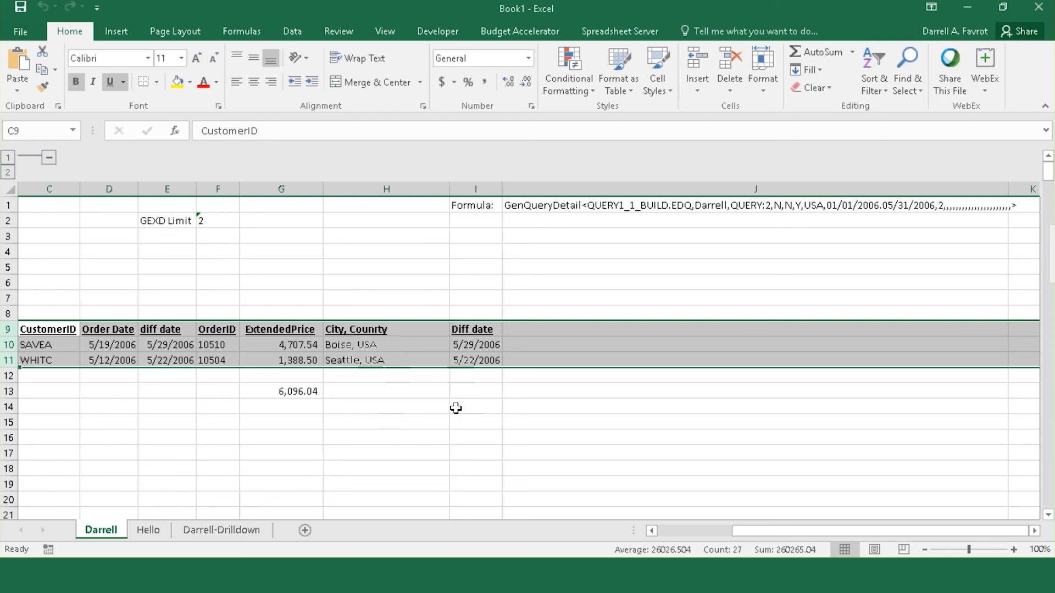
Set the GEXD limit in F2 to 0.100000, generate the detail reports and look through the returned rows
{"action": "left_click", "coordinate": [231, 221]}
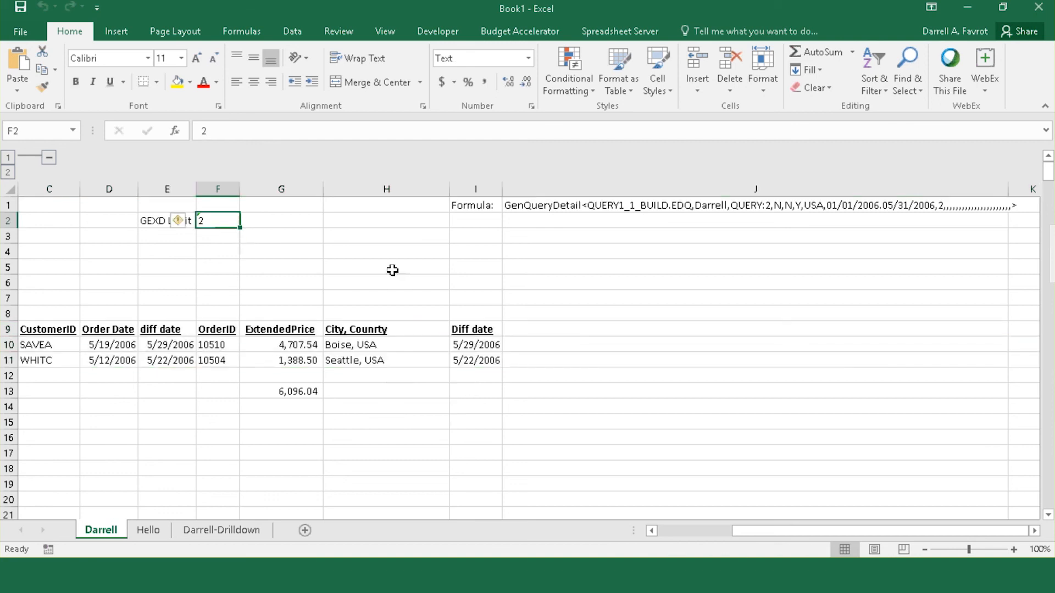
{"action": "type", "text": "0"}
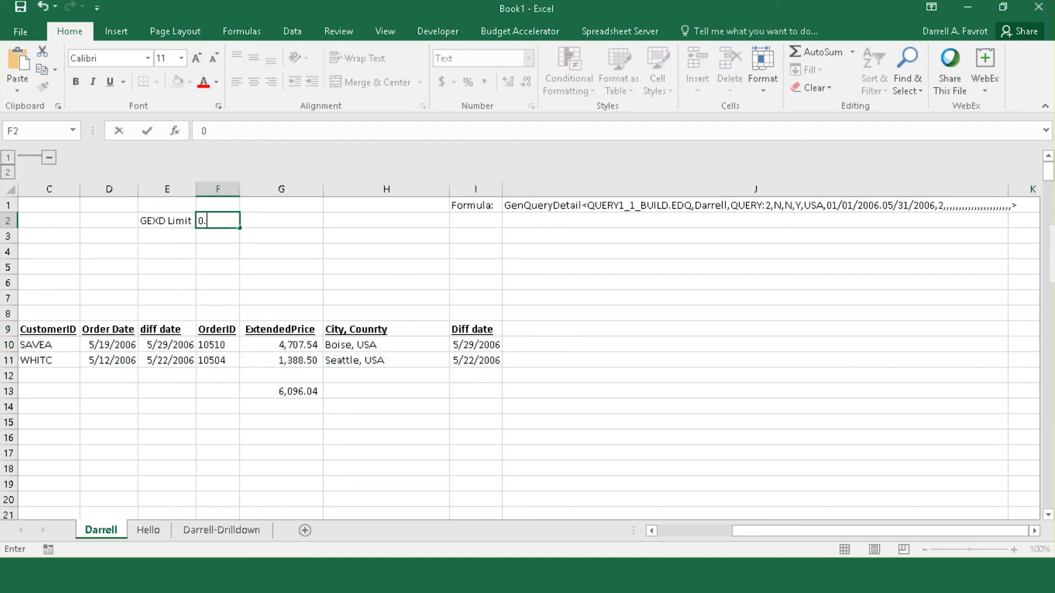
{"action": "type", "text": ".100000"}
{"action": "key", "text": "Return"}
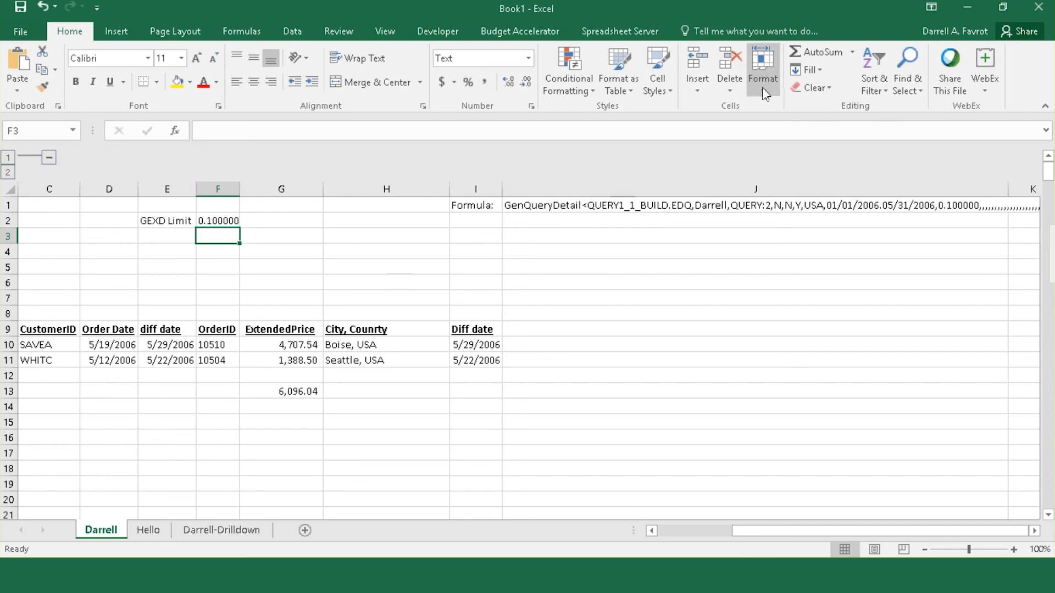
{"action": "left_click", "coordinate": [620, 31]}
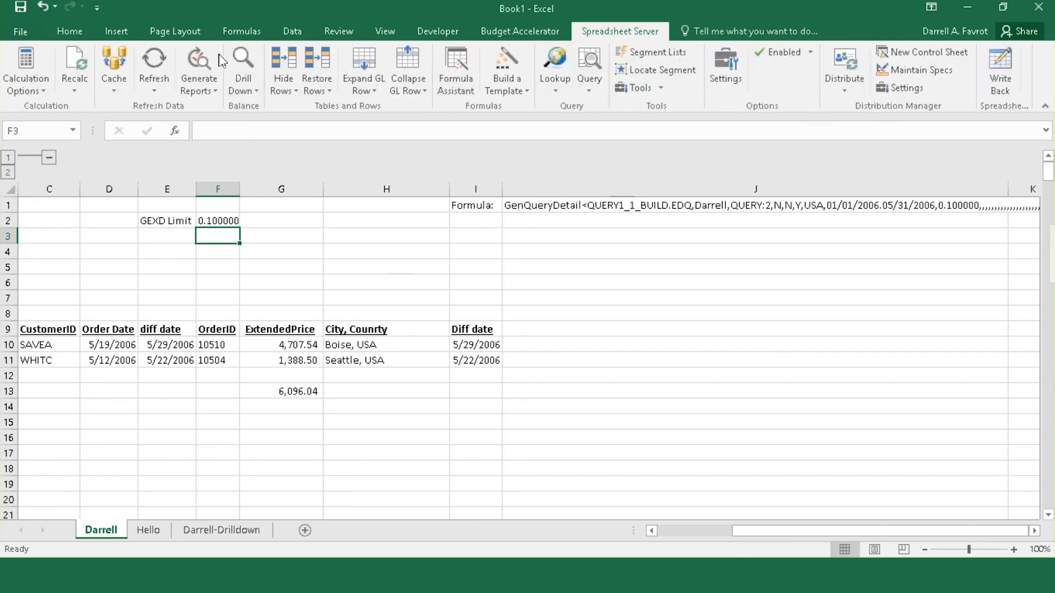
{"action": "left_click", "coordinate": [199, 66]}
{"action": "scroll", "coordinate": [509, 381], "scroll_direction": "down", "scroll_amount": 12}
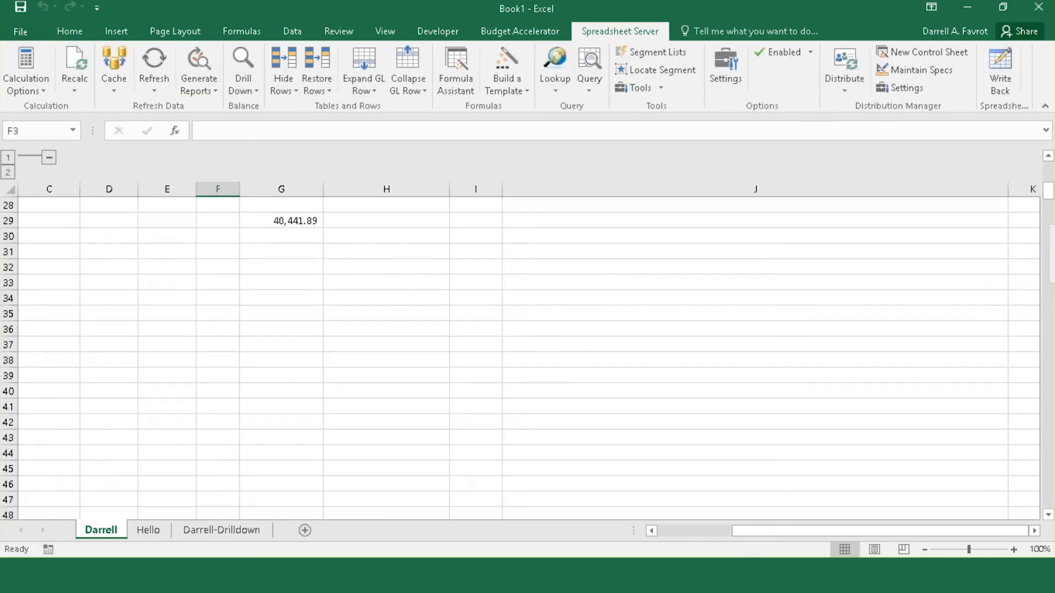
{"action": "scroll", "coordinate": [509, 381], "scroll_direction": "up", "scroll_amount": 11}
{"action": "scroll", "coordinate": [508, 381], "scroll_direction": "up", "scroll_amount": 1}
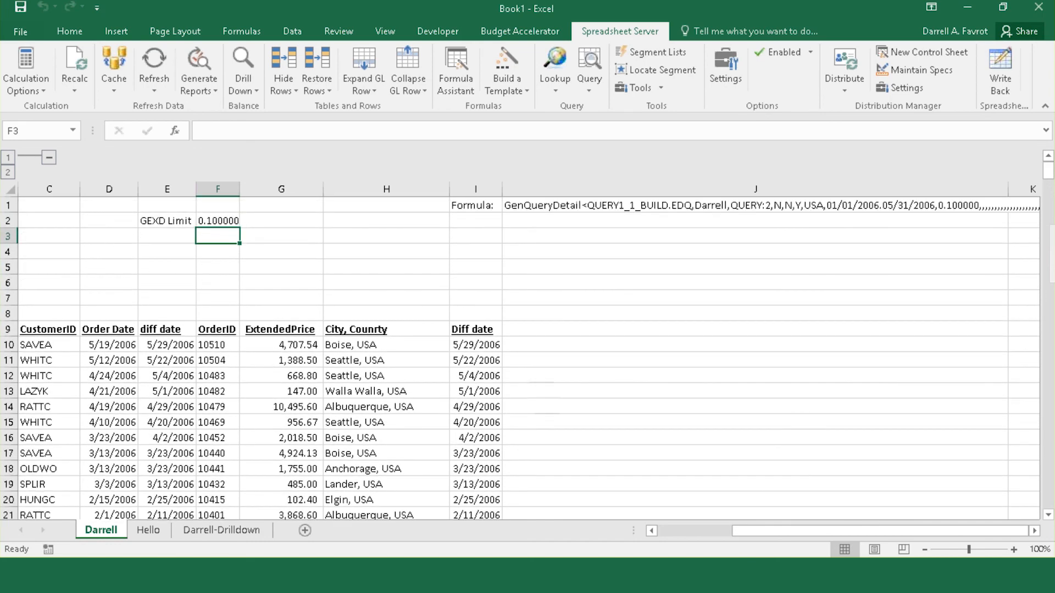
Clear the OrderDate criterion in B2 of the first worksheet
{"action": "left_click_drag", "start_coordinate": [782, 532], "coordinate": [614, 532]}
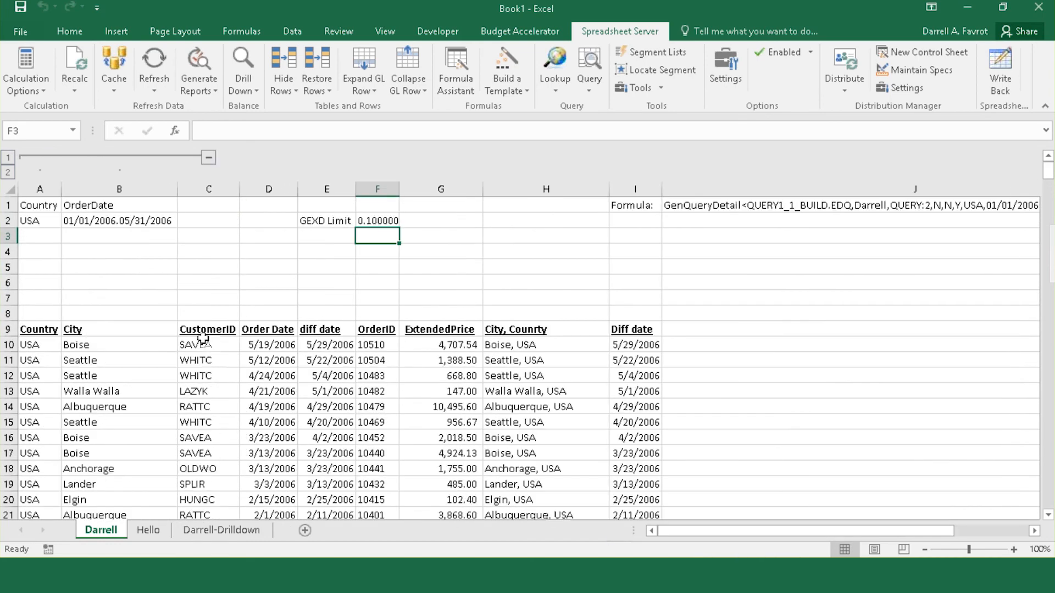
{"action": "left_click", "coordinate": [80, 222]}
{"action": "key", "text": "Left"}
{"action": "key", "text": "Right"}
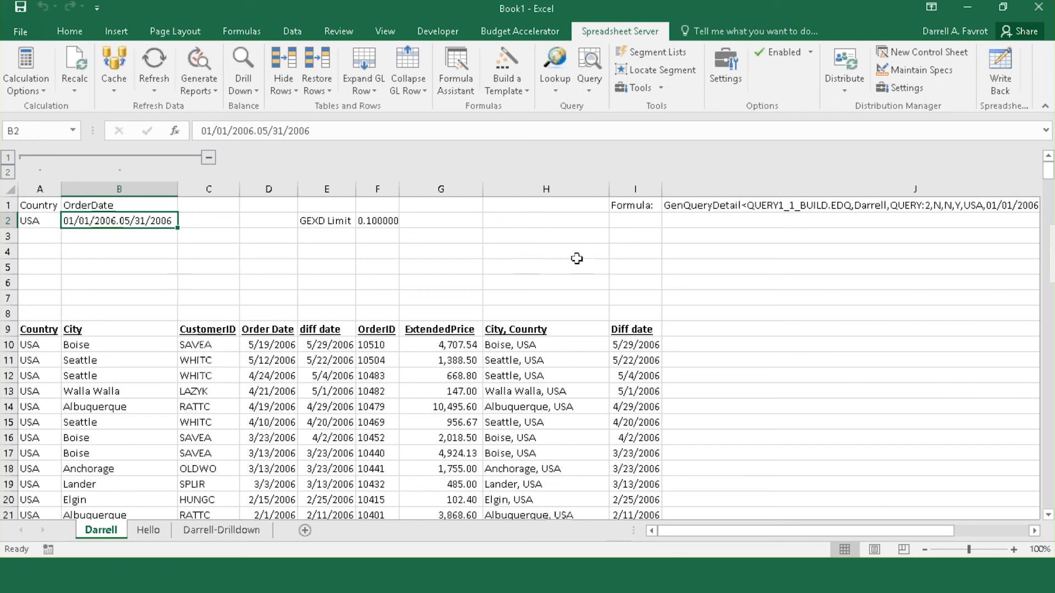
{"action": "key", "text": "Delete"}
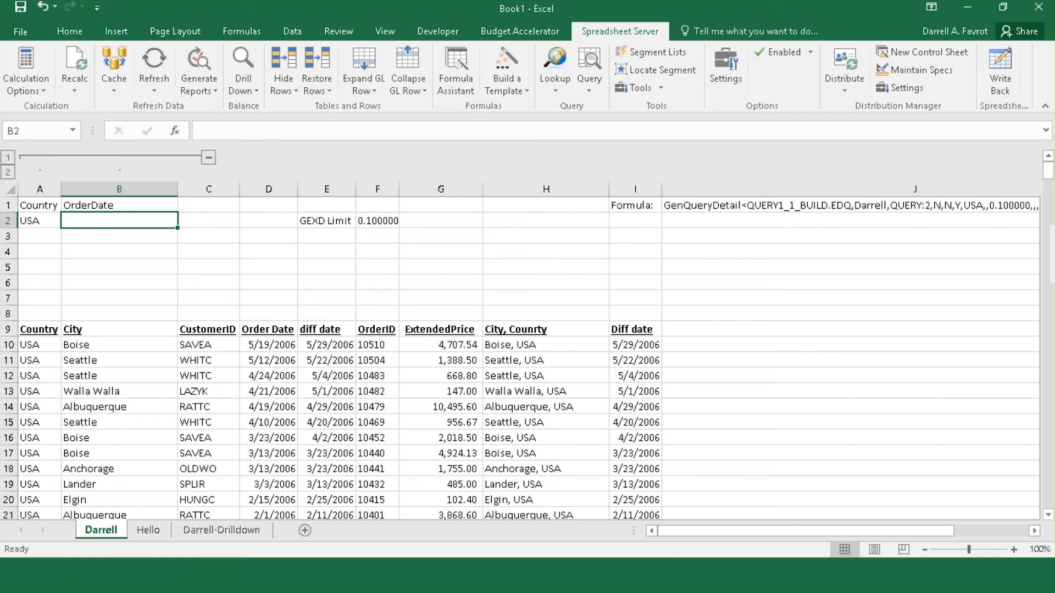
Set the GEXD limit in F2 to 100, generate the detail reports and look through the returned rows
{"action": "left_click", "coordinate": [375, 220]}
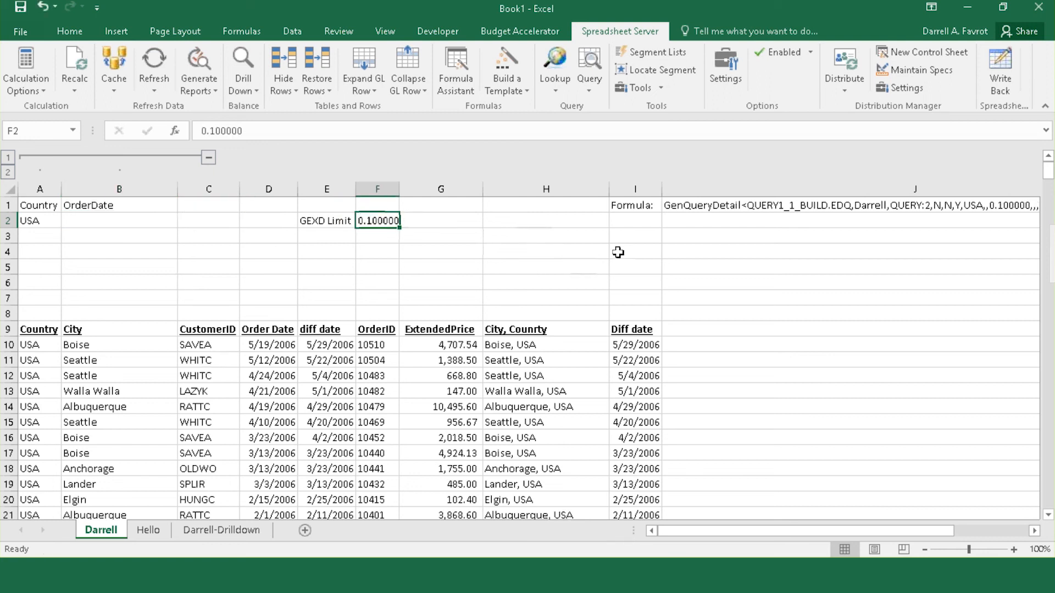
{"action": "type", "text": "100"}
{"action": "key", "text": "Return"}
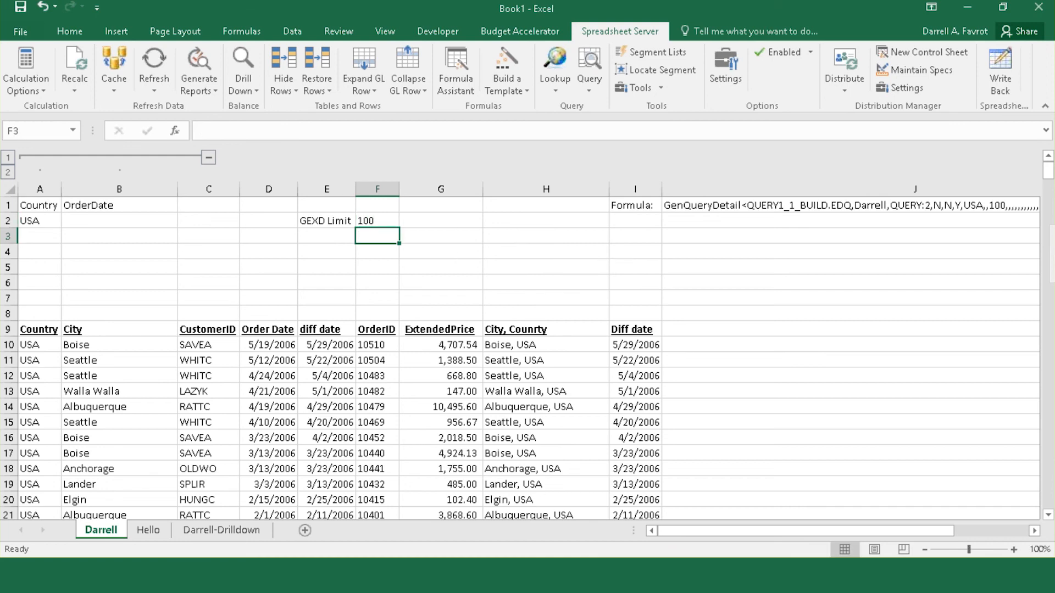
{"action": "left_click", "coordinate": [110, 221]}
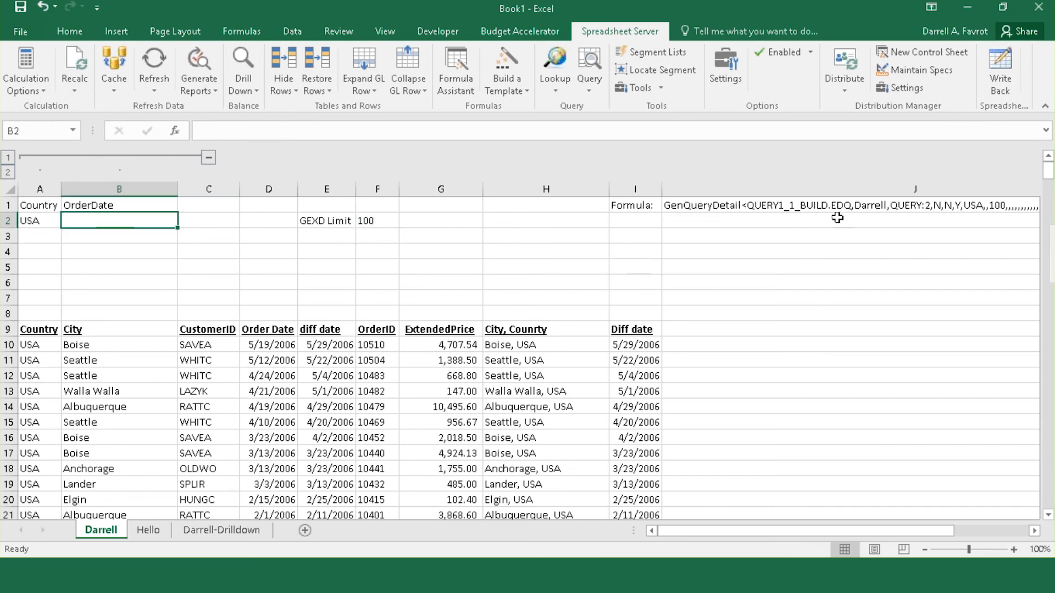
{"action": "left_click", "coordinate": [198, 62]}
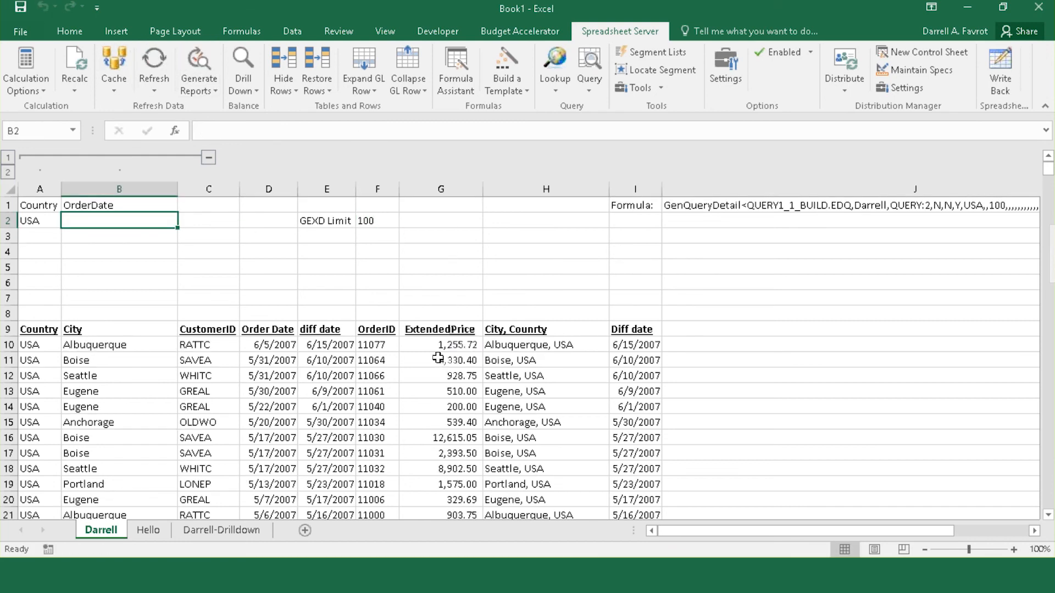
{"action": "scroll", "coordinate": [345, 392], "scroll_direction": "down", "scroll_amount": 20}
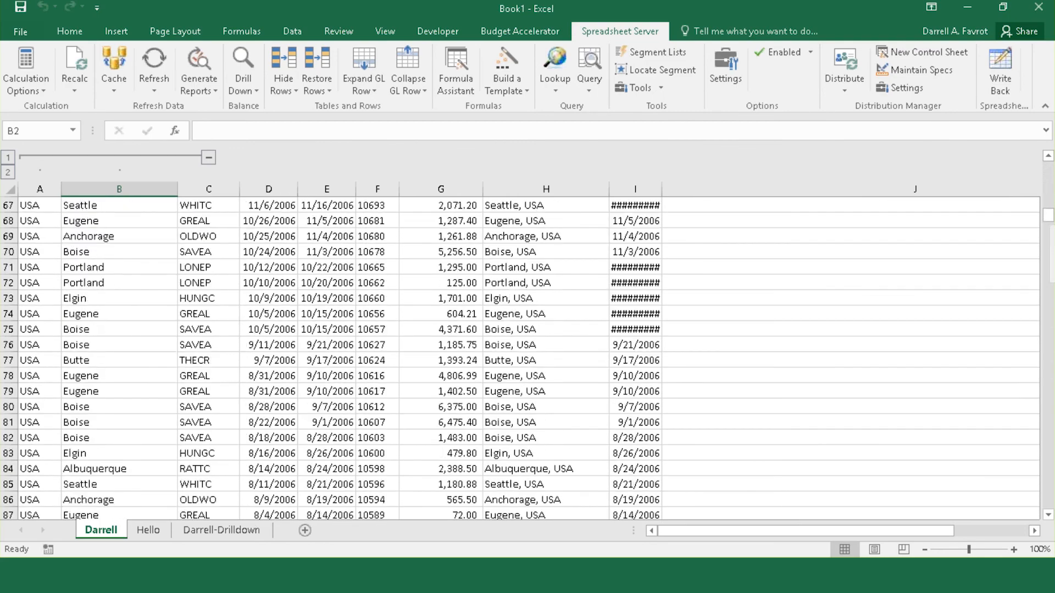
{"action": "scroll", "coordinate": [142, 222], "scroll_direction": "up", "scroll_amount": 20}
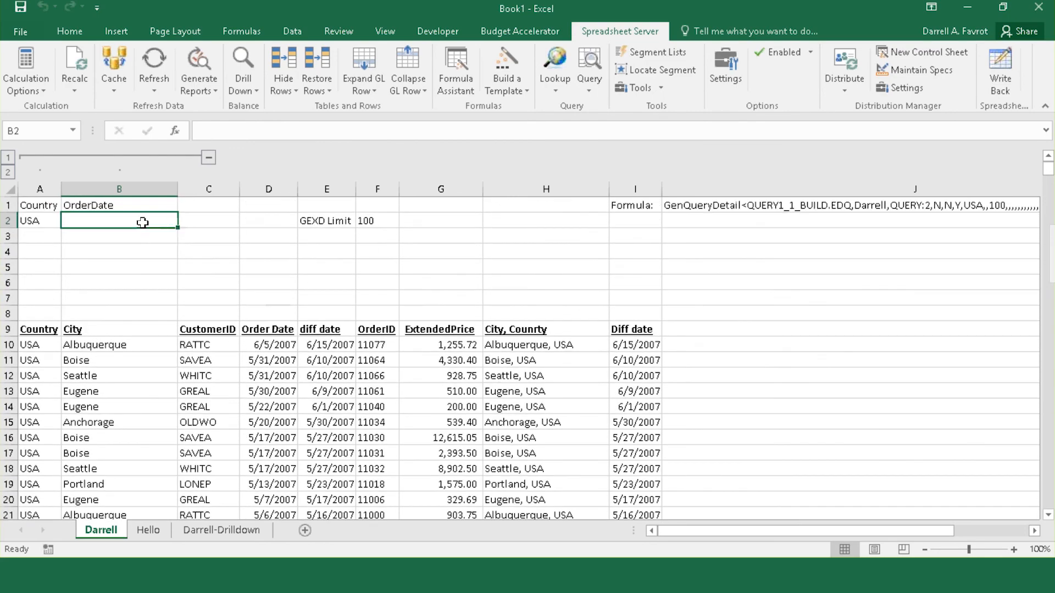
Enter the wildcard * as the OrderDate criterion in B2 and regenerate the detail reports
{"action": "type", "text": "*"}
{"action": "key", "text": "Return"}
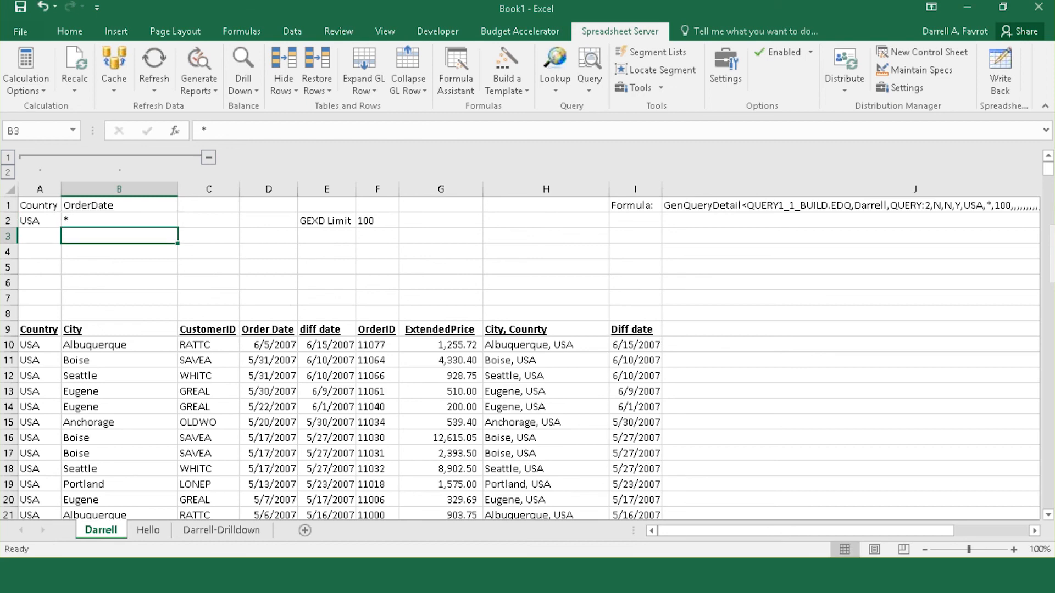
{"action": "left_click", "coordinate": [194, 57]}
Review the table report on the Hello sheet from its header down to the Total row
{"action": "left_click", "coordinate": [148, 530]}
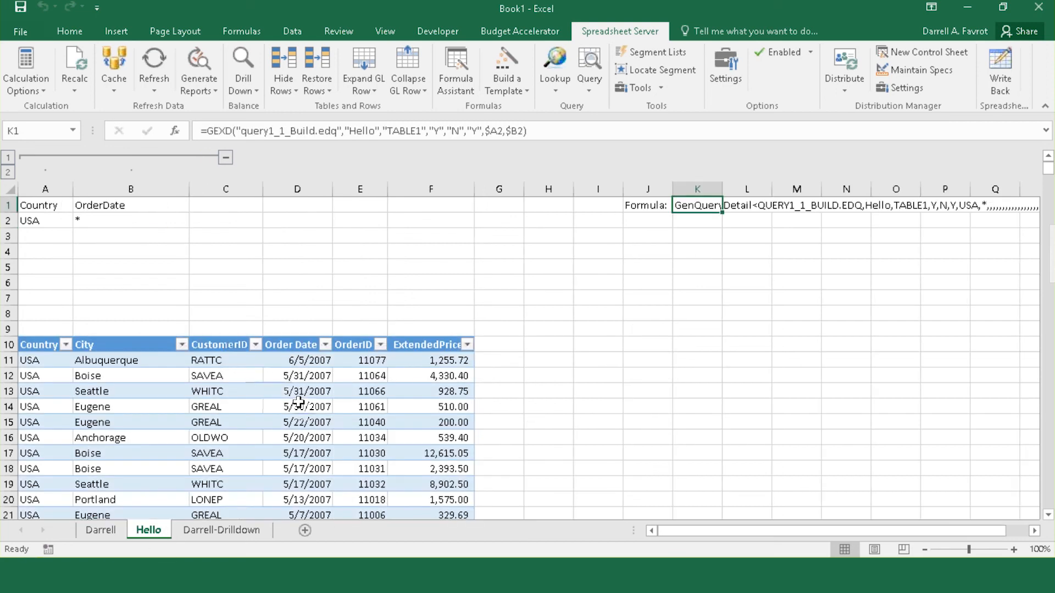
{"action": "scroll", "coordinate": [386, 398], "scroll_direction": "down", "scroll_amount": 2}
{"action": "scroll", "coordinate": [386, 398], "scroll_direction": "down", "scroll_amount": 20}
{"action": "scroll", "coordinate": [378, 388], "scroll_direction": "up", "scroll_amount": 20}
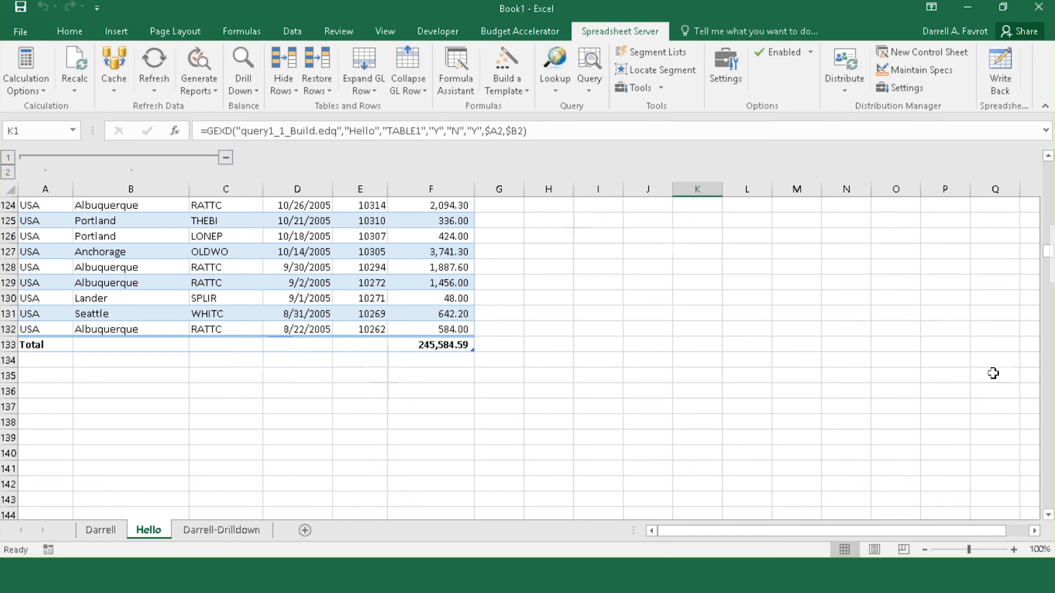
{"action": "left_click", "coordinate": [654, 420]}
{"action": "scroll", "coordinate": [654, 420], "scroll_direction": "up", "scroll_amount": 7}
{"action": "scroll", "coordinate": [654, 420], "scroll_direction": "up", "scroll_amount": 20}
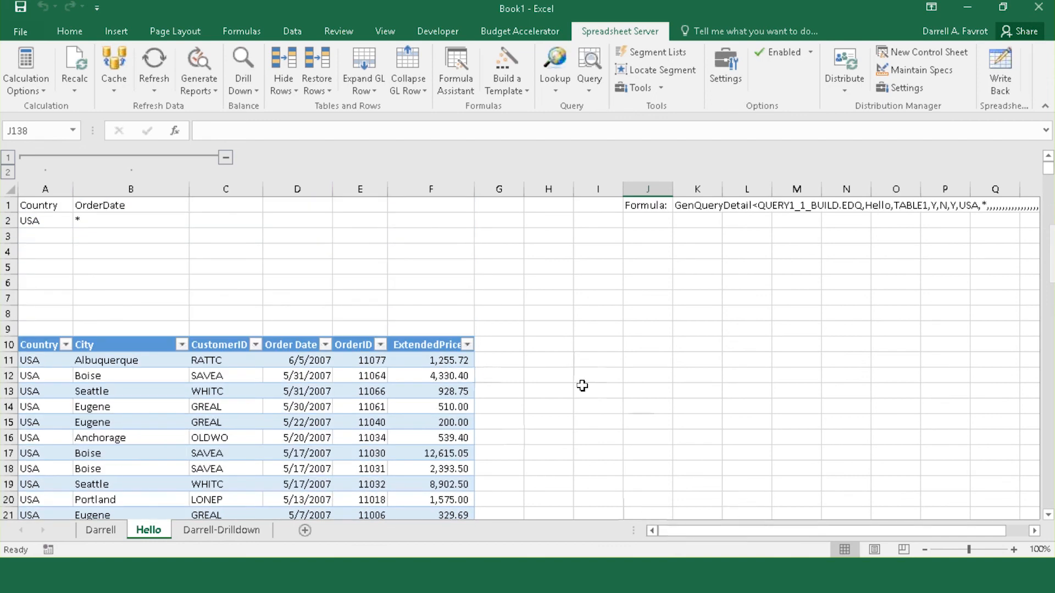
{"action": "left_click", "coordinate": [337, 254]}
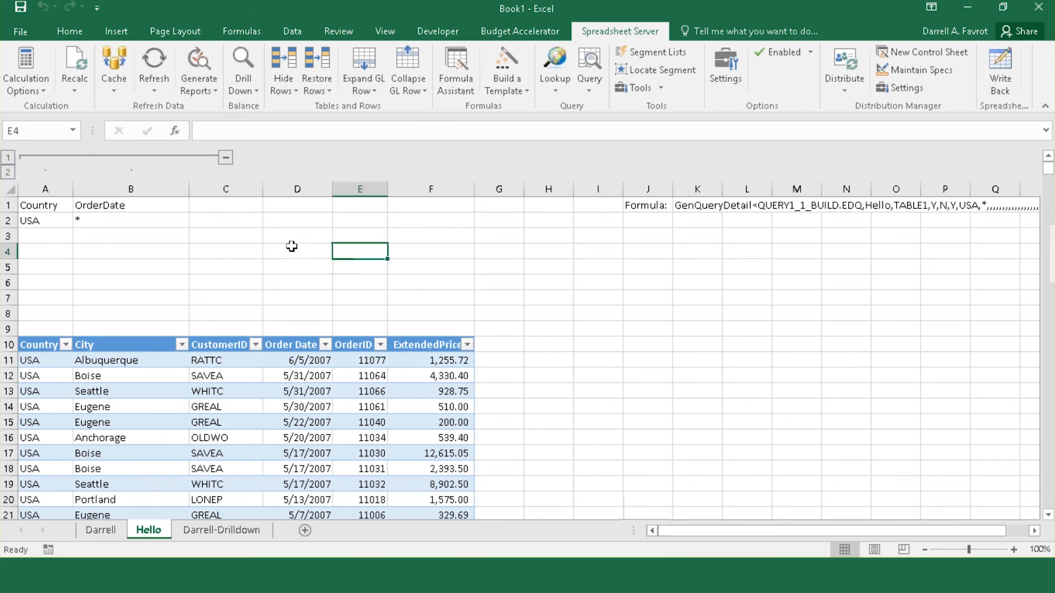
{"action": "left_click", "coordinate": [293, 233]}
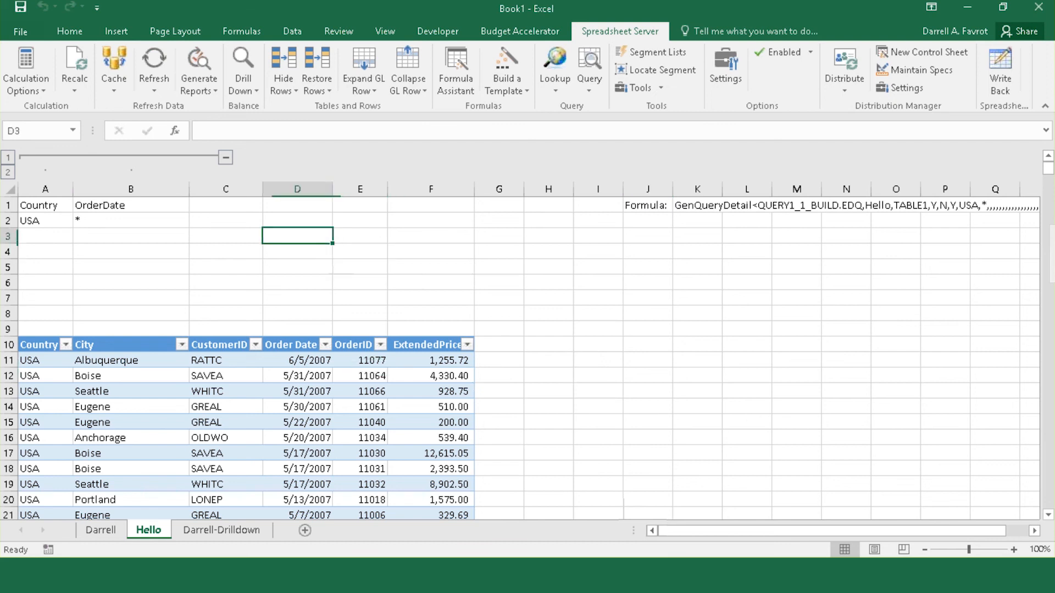
{"action": "left_click", "coordinate": [297, 204]}
{"action": "left_click", "coordinate": [295, 217]}
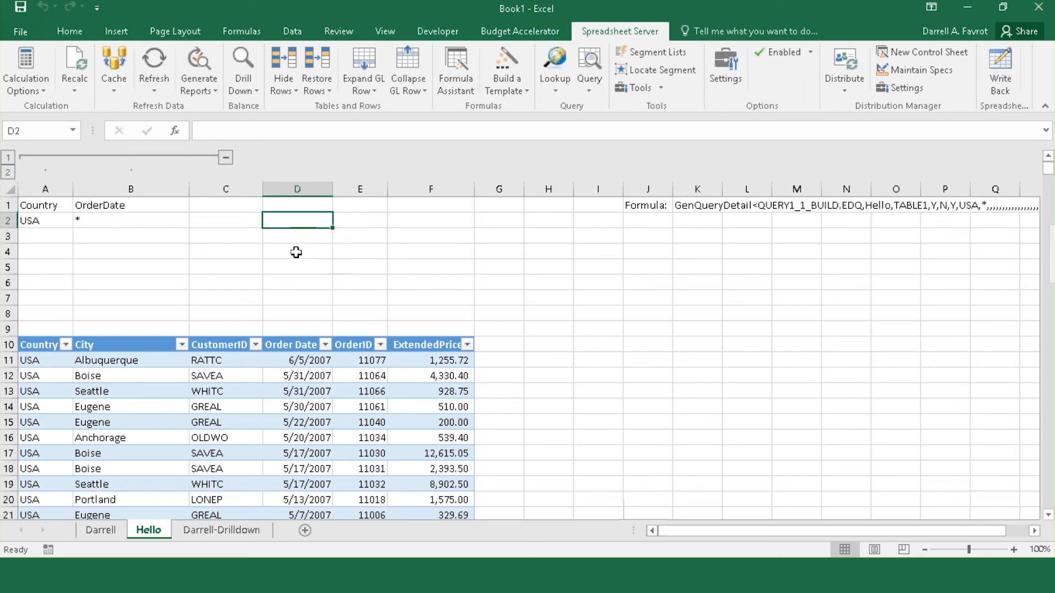
{"action": "left_click", "coordinate": [295, 251]}
{"action": "left_click", "coordinate": [361, 270]}
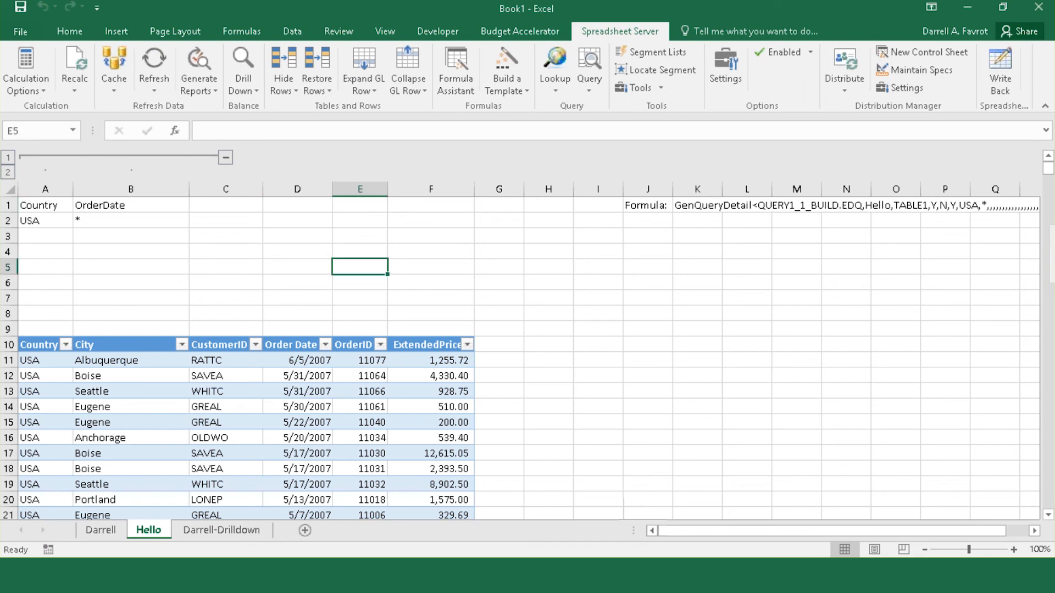
{"action": "left_click", "coordinate": [405, 277]}
{"action": "left_click", "coordinate": [378, 268]}
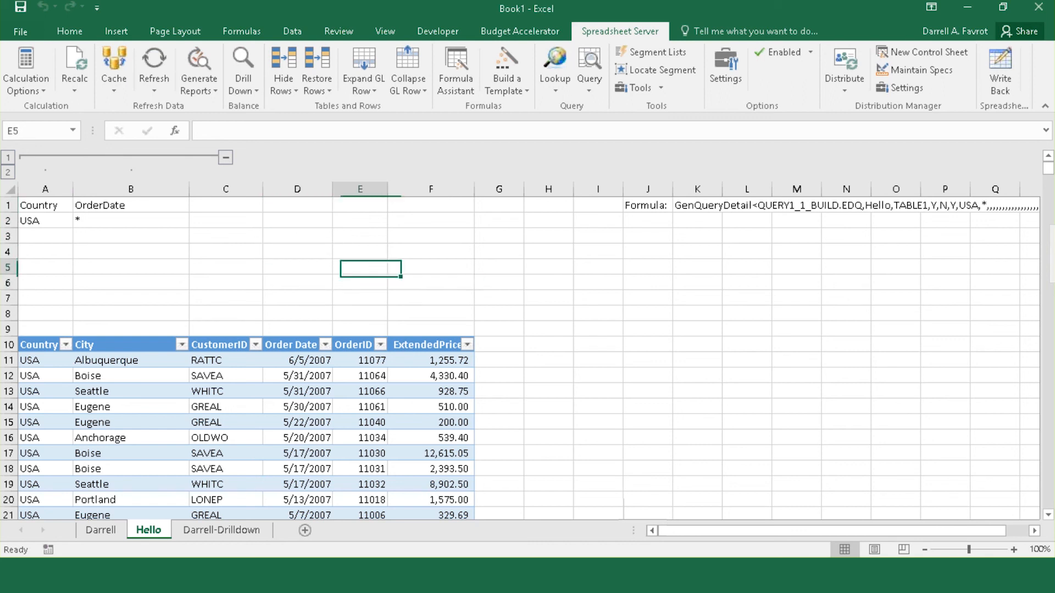
{"action": "left_click", "coordinate": [404, 279]}
{"action": "left_click", "coordinate": [373, 269]}
{"action": "left_click", "coordinate": [405, 279]}
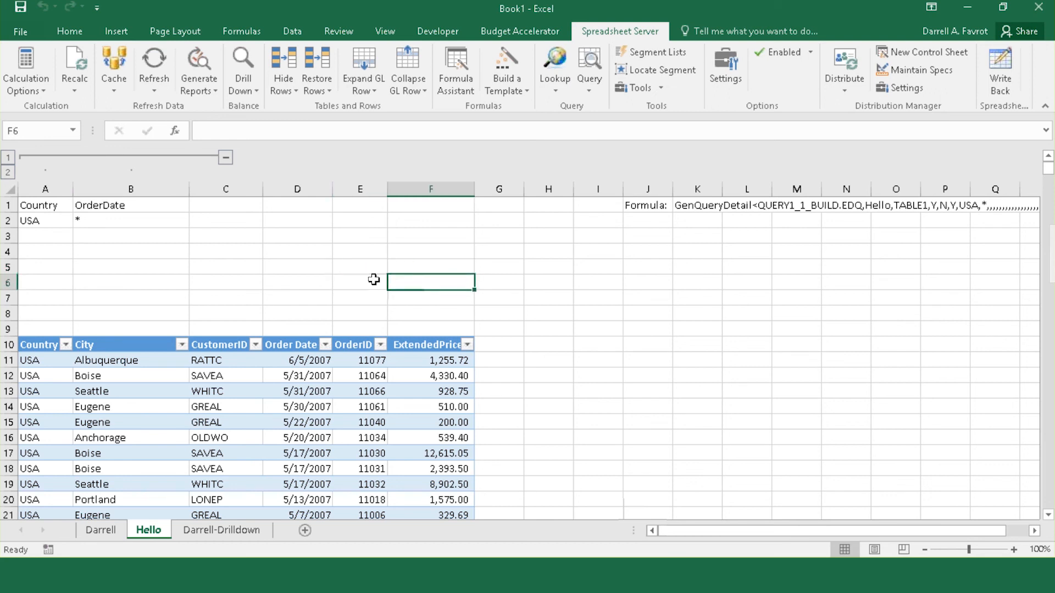
{"action": "left_click", "coordinate": [372, 267]}
{"action": "left_click", "coordinate": [420, 282]}
Add a new worksheet, try the Generate GEXDs option in the Maintain Specifications dialog and close the dialog
{"action": "left_click", "coordinate": [305, 531]}
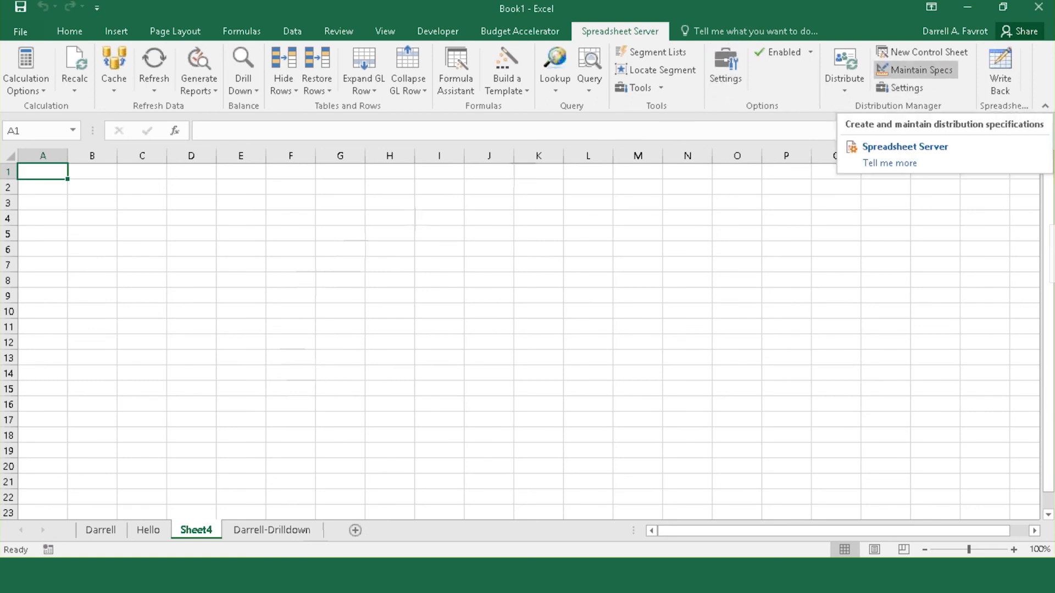
{"action": "left_click", "coordinate": [915, 70]}
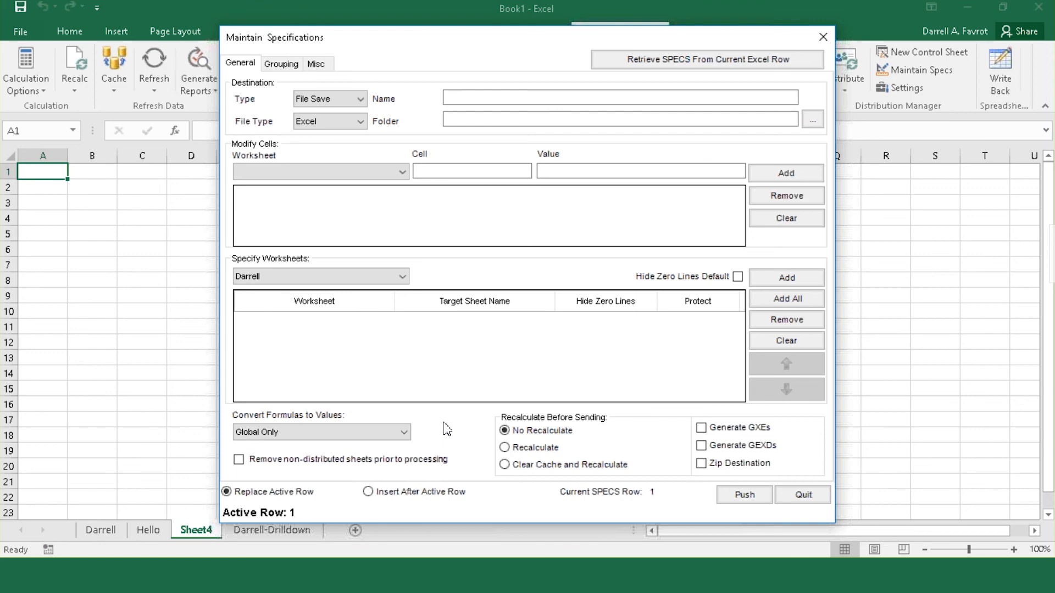
{"action": "left_click", "coordinate": [702, 446]}
{"action": "left_click", "coordinate": [823, 37]}
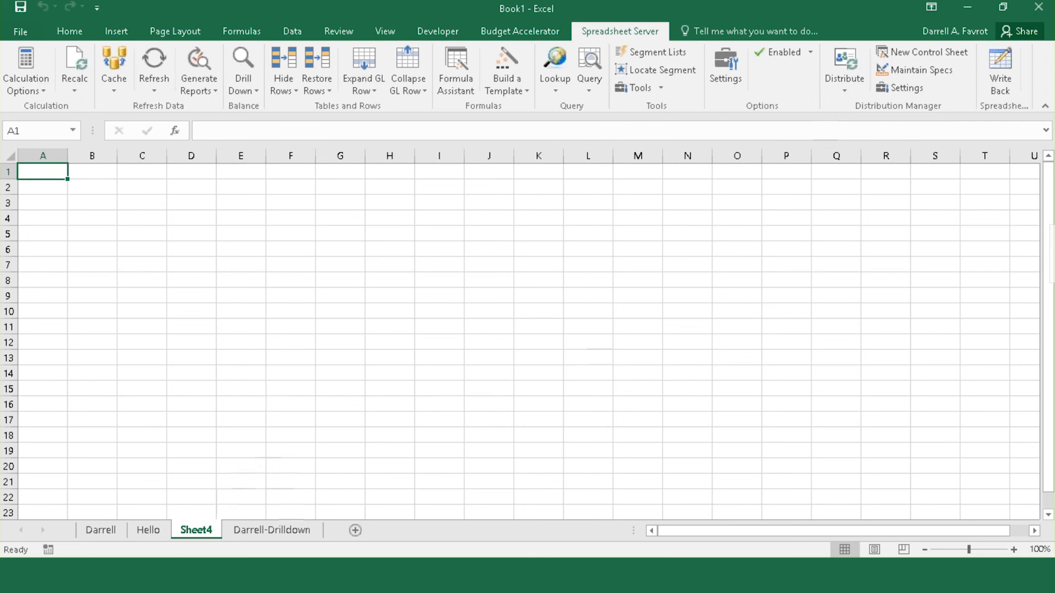
Check the sheet argument of the GEXD formula in J1 on the first worksheet and rename that sheet BYE
{"action": "left_click", "coordinate": [106, 538]}
{"action": "left_click", "coordinate": [808, 205]}
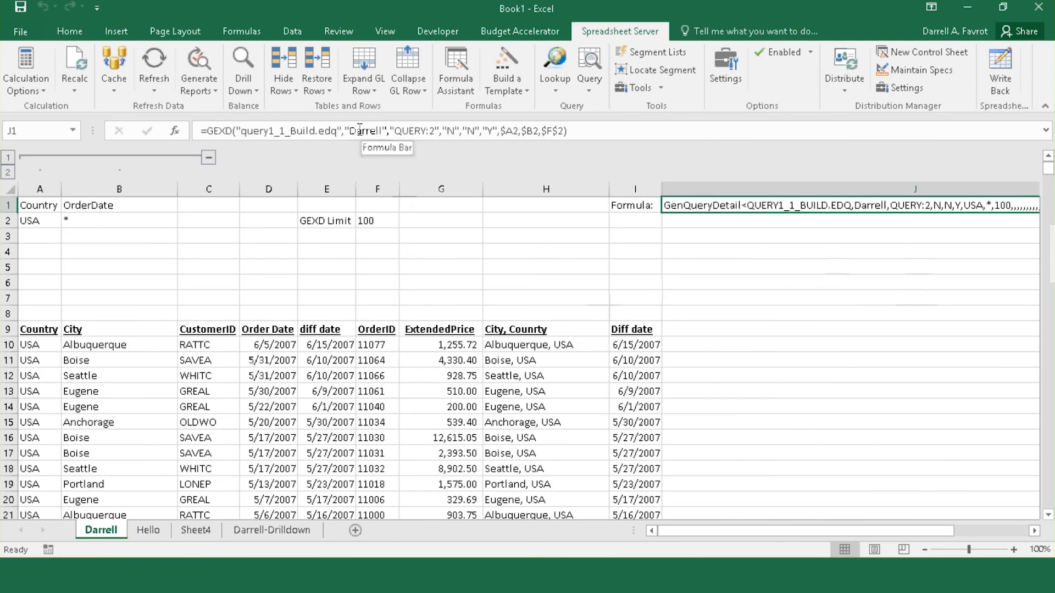
{"action": "double_click", "coordinate": [101, 531]}
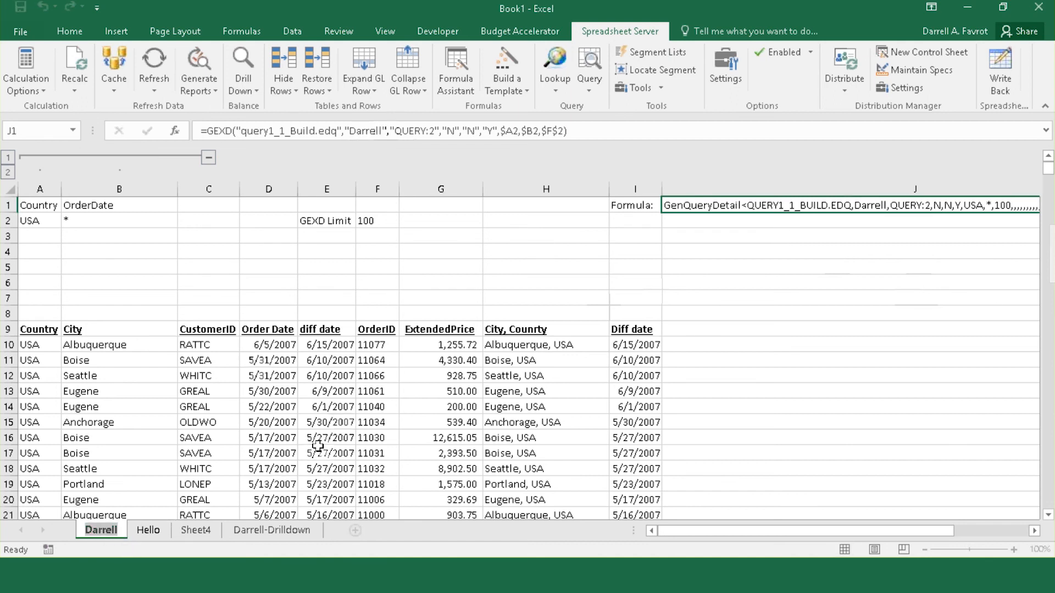
{"action": "type", "text": "BYE"}
{"action": "key", "text": "Return"}
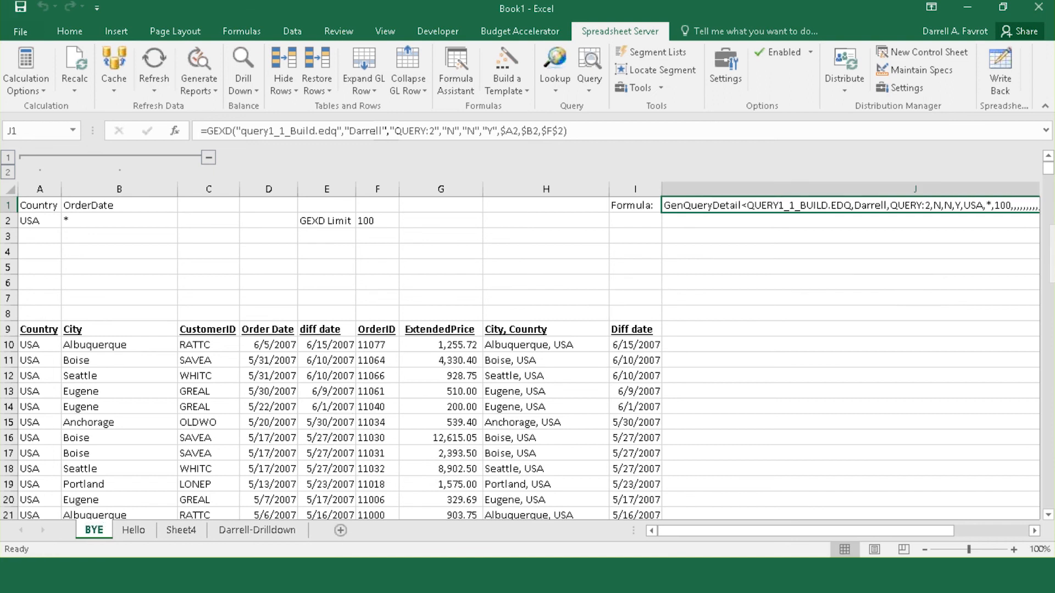
Generate only the GEXD detail report for J1 on the BYE sheet and recheck the formula's sheet argument
{"action": "right_click", "coordinate": [712, 207]}
{"action": "mouse_move", "coordinate": [780, 527]}
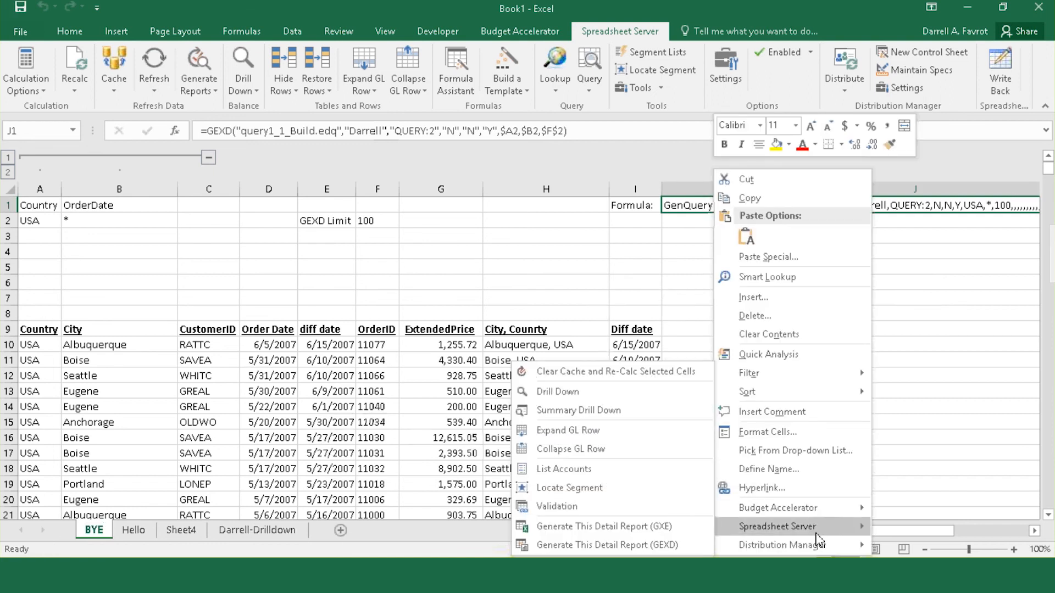
{"action": "left_click", "coordinate": [678, 545]}
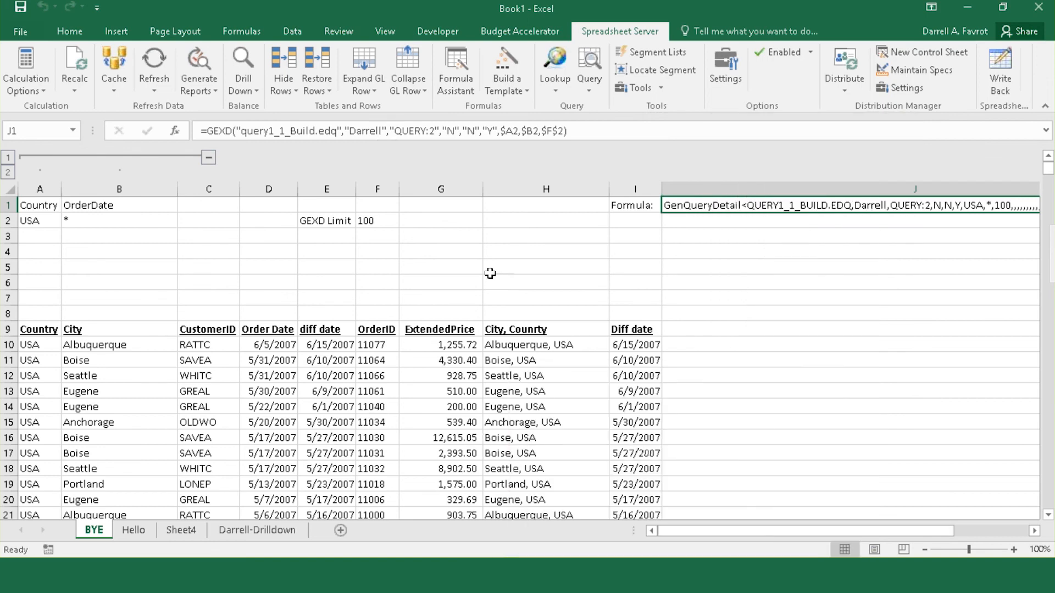
{"action": "left_click", "coordinate": [490, 273]}
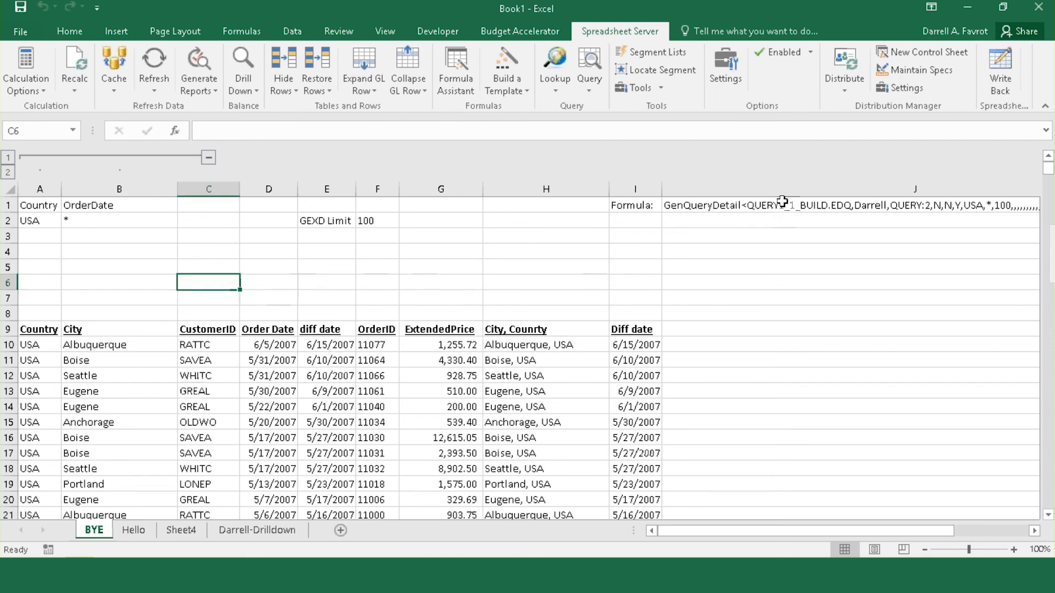
{"action": "left_click", "coordinate": [709, 207]}
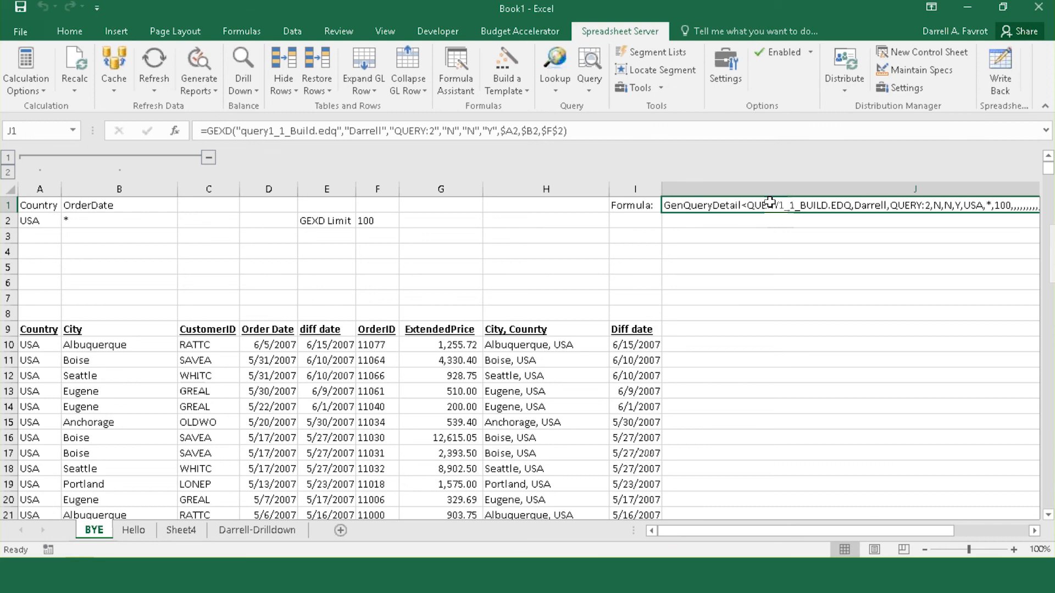
Generate the reports from the BYE sheet and set the Country criterion in A2 of the Hello sheet to France
{"action": "left_click", "coordinate": [199, 62]}
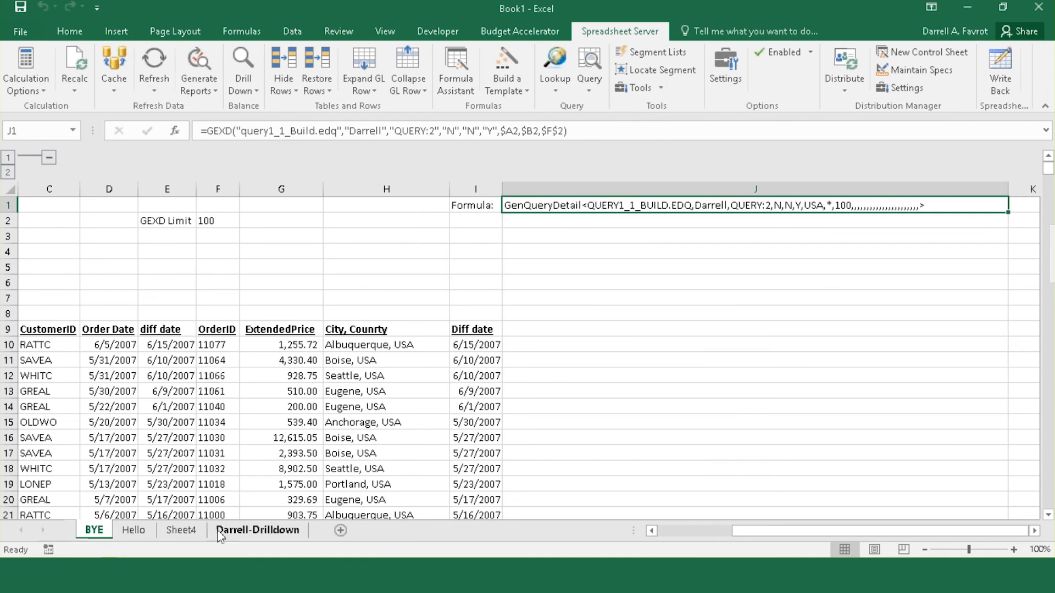
{"action": "left_click", "coordinate": [133, 531]}
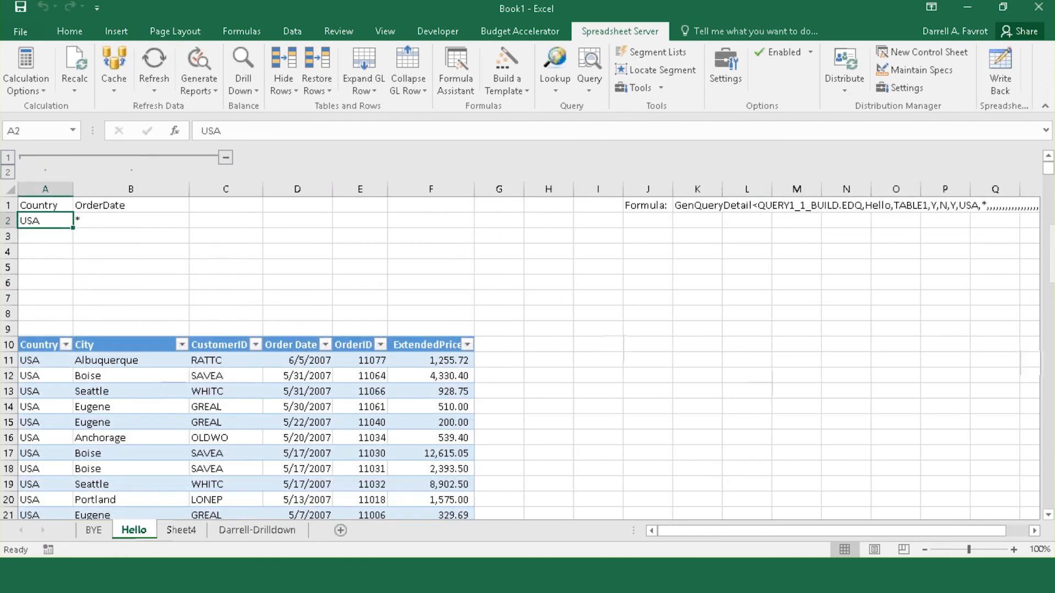
{"action": "type", "text": "France"}
{"action": "key", "text": "Return"}
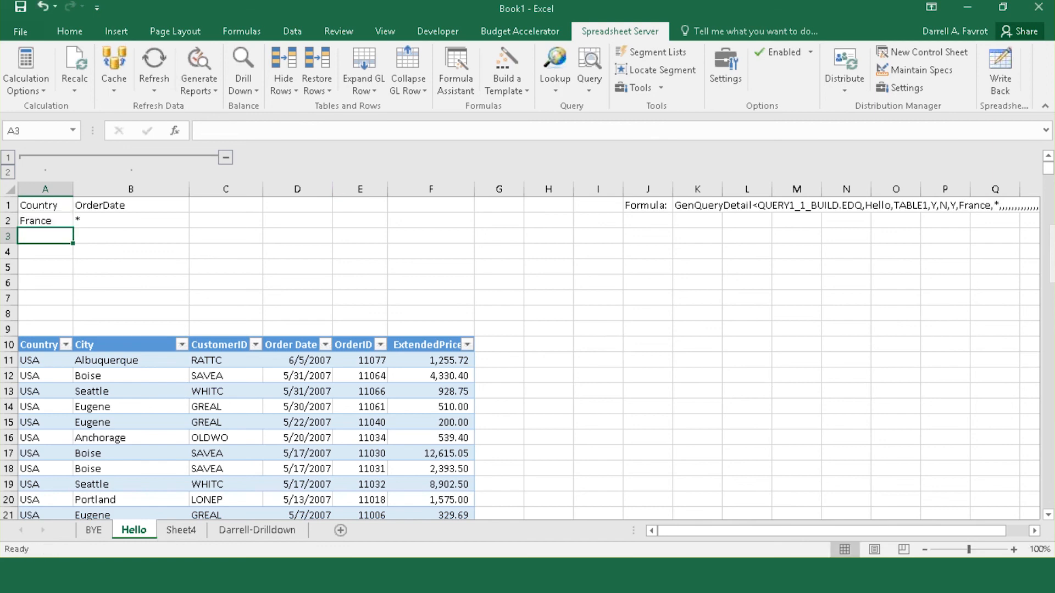
Set the Country criterion in A2 of the BYE sheet to France
{"action": "left_click", "coordinate": [181, 530]}
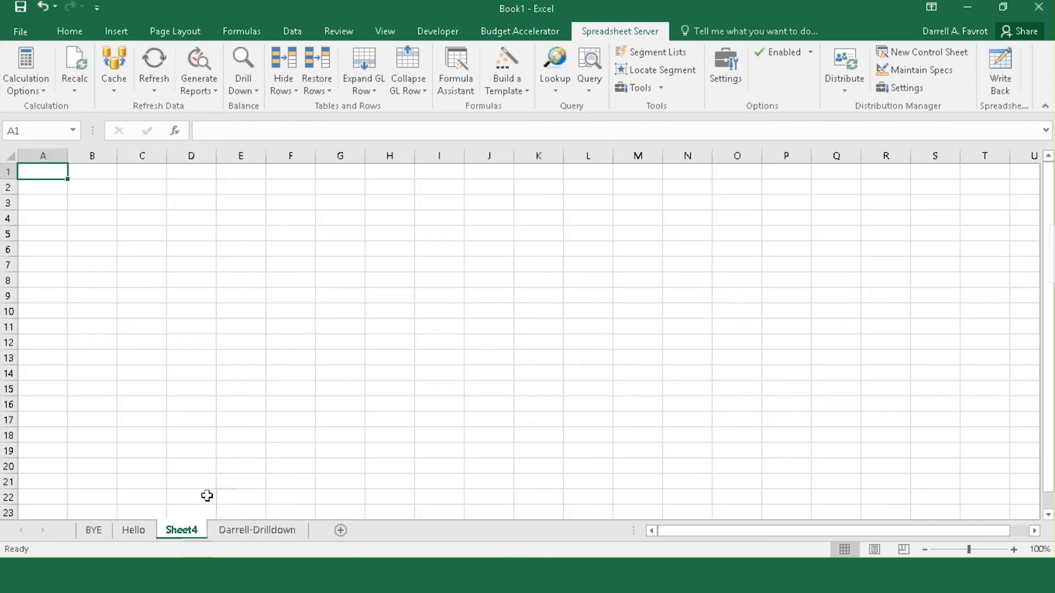
{"action": "left_click", "coordinate": [93, 530]}
{"action": "left_click_drag", "start_coordinate": [742, 532], "coordinate": [615, 533]}
{"action": "left_click", "coordinate": [34, 221]}
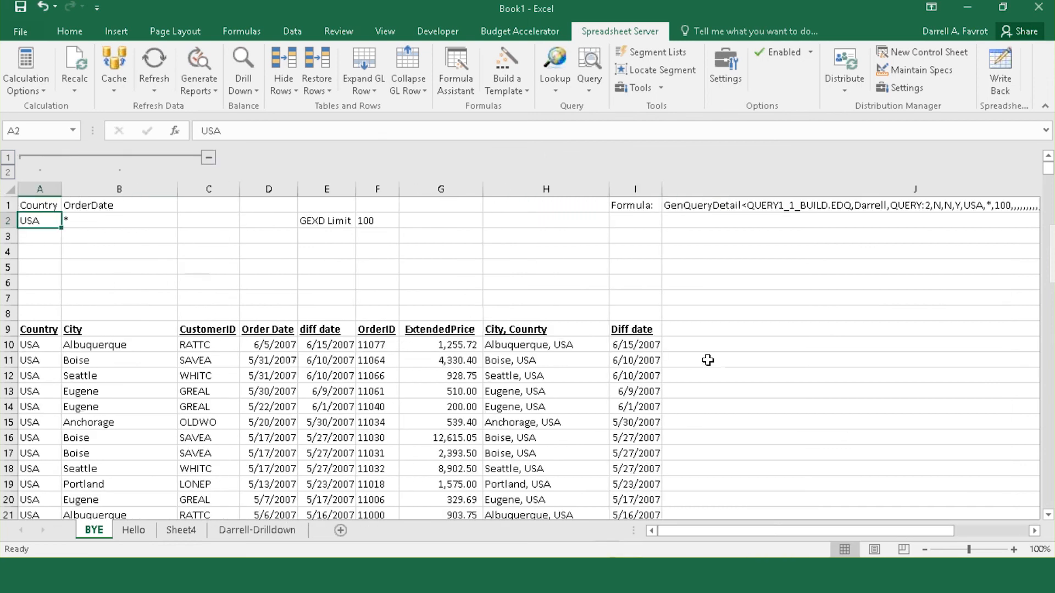
{"action": "type", "text": "France"}
{"action": "key", "text": "Return"}
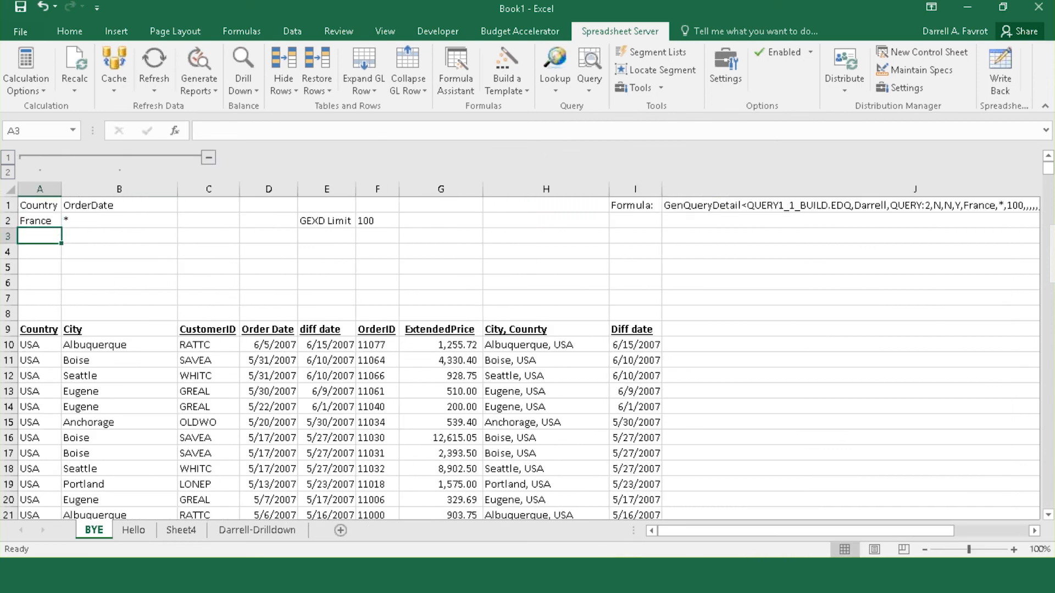
Execute all GXE and GEXD formulas in the workbook and check the Country columns on the BYE and Hello sheets
{"action": "left_click", "coordinate": [790, 208]}
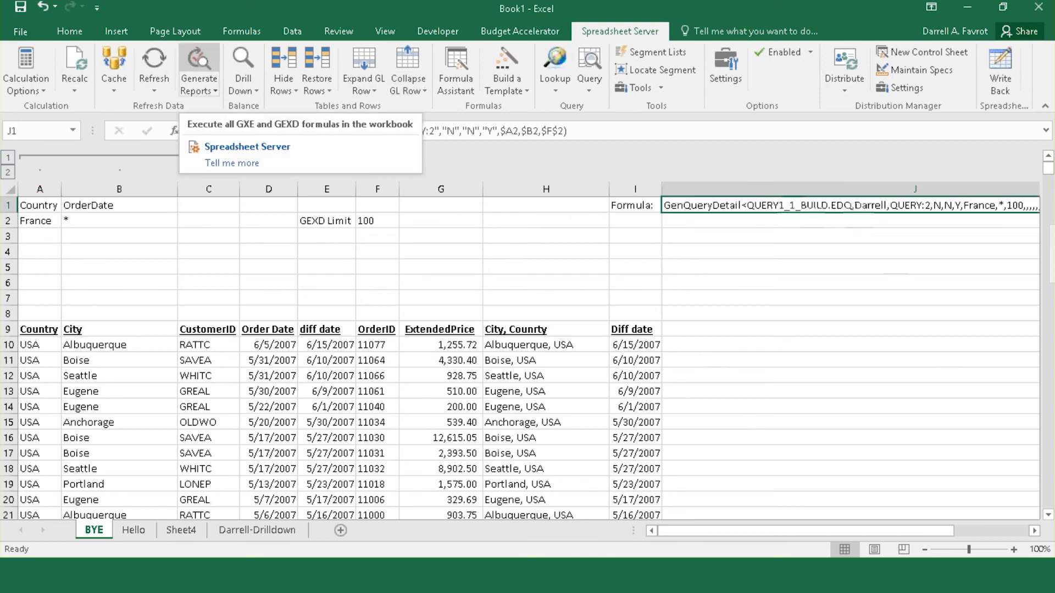
{"action": "left_click", "coordinate": [199, 64]}
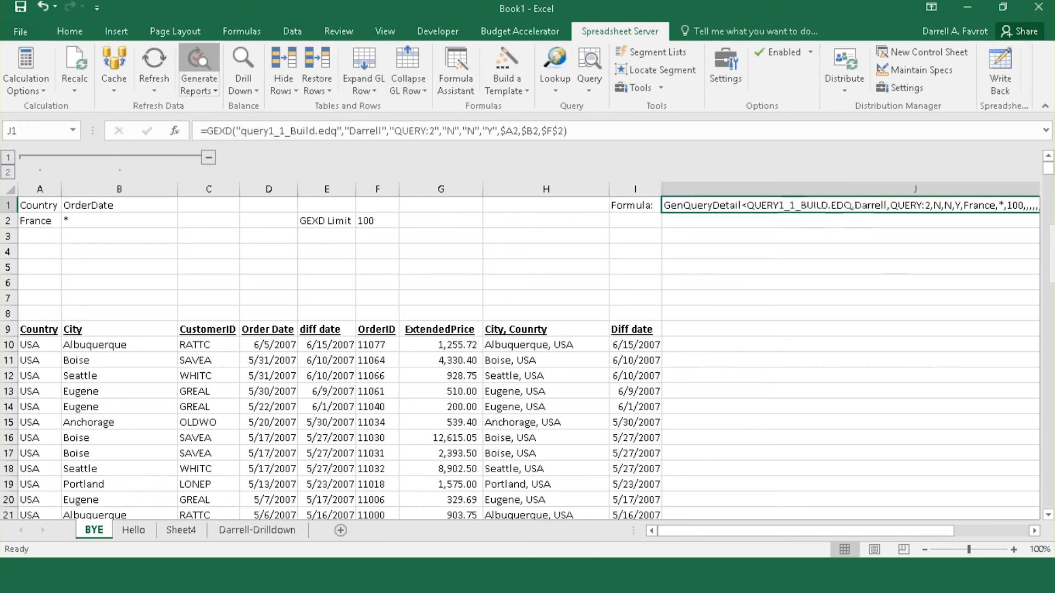
{"action": "left_click", "coordinate": [681, 536]}
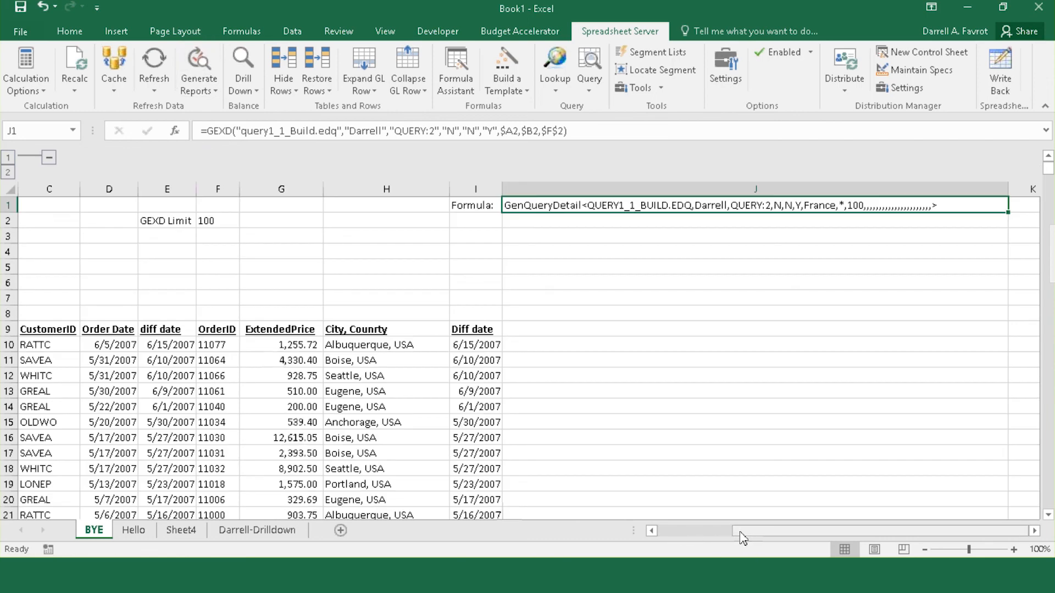
{"action": "left_click", "coordinate": [25, 346]}
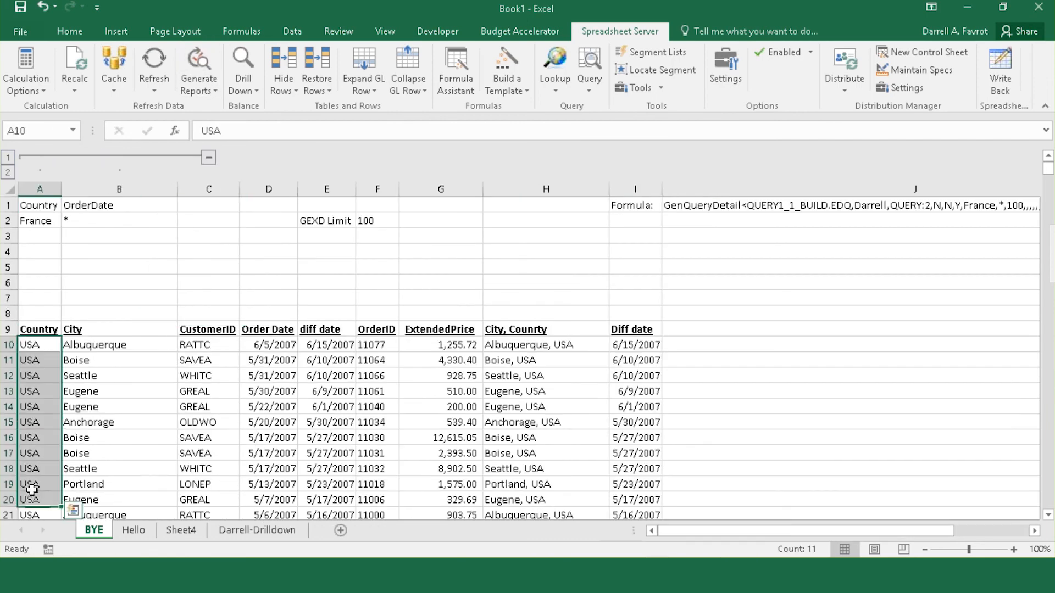
{"action": "left_click", "coordinate": [126, 530]}
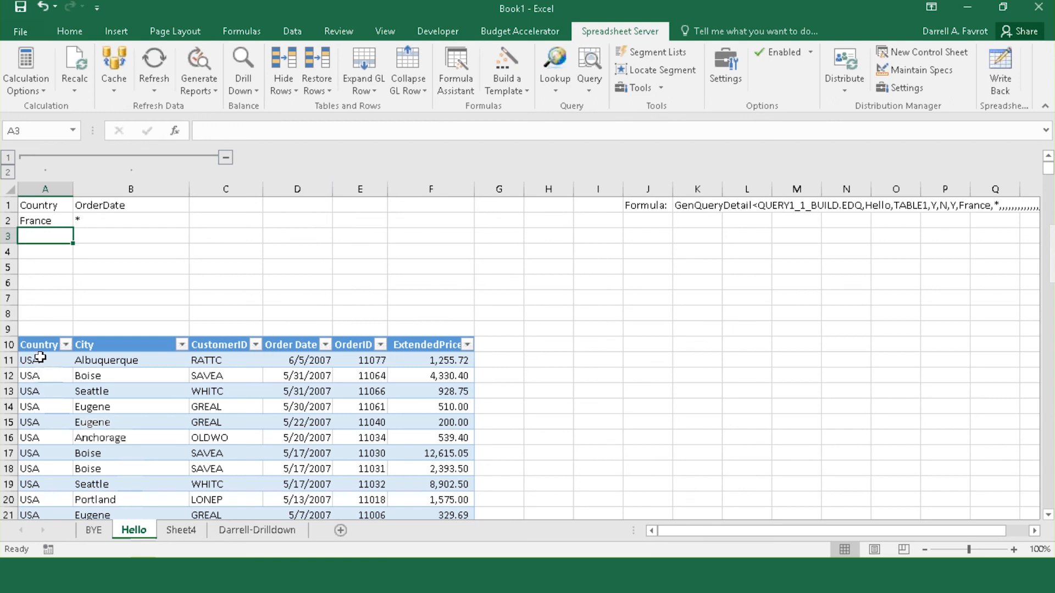
Change the query name in the GEXD formula in K1 of the Hello sheet to query1.edq
{"action": "left_click", "coordinate": [801, 295]}
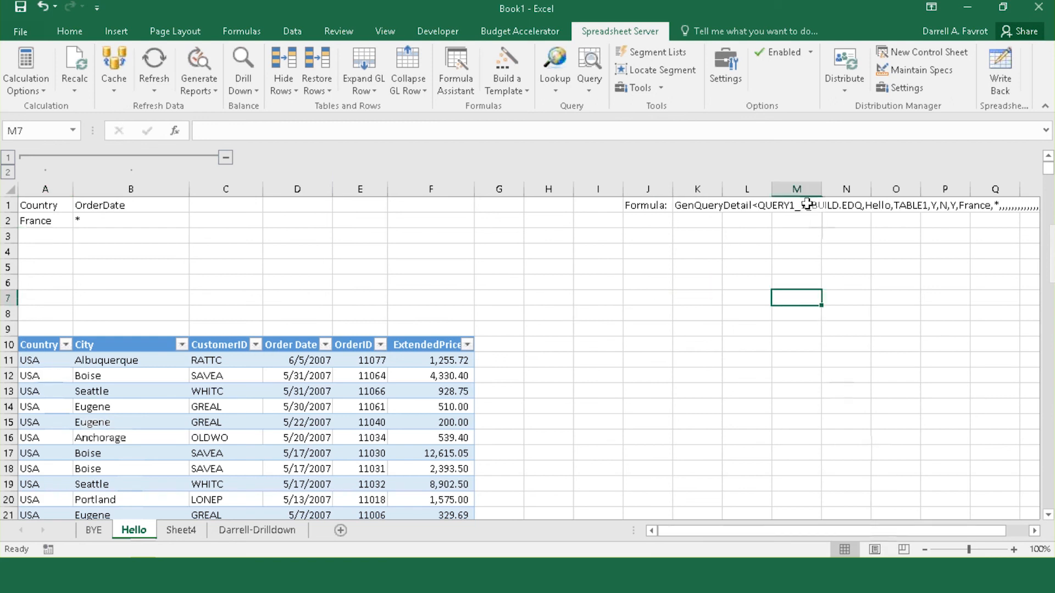
{"action": "left_click", "coordinate": [682, 206]}
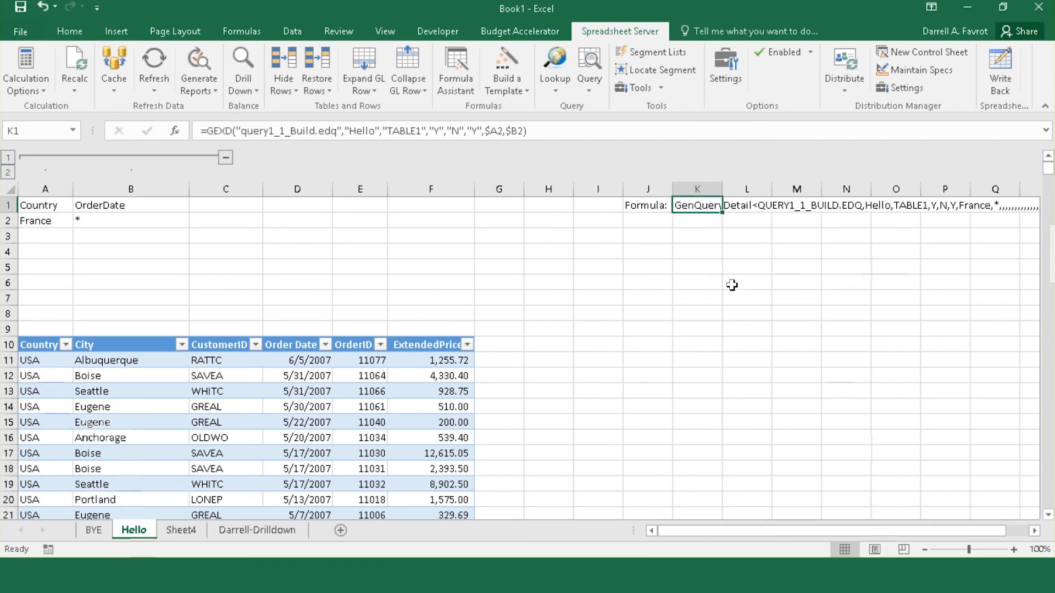
{"action": "left_click", "coordinate": [317, 131]}
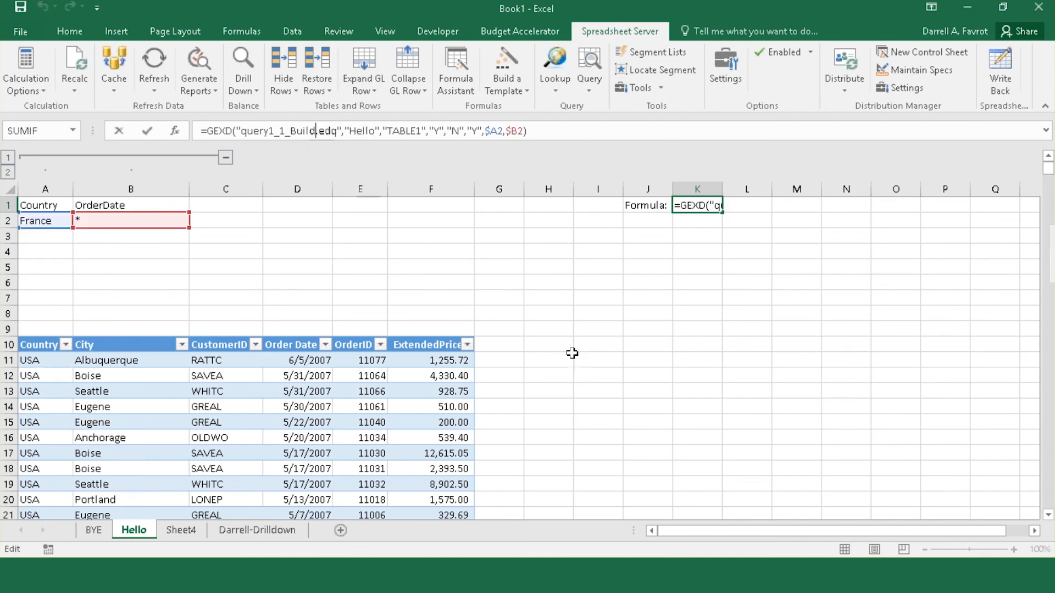
{"action": "key", "text": "shift+Left"}
{"action": "key", "text": "shift+Left"}
{"action": "key", "text": "shift+Left"}
{"action": "key", "text": "shift+Left"}
{"action": "key", "text": "shift+Left"}
{"action": "key", "text": "shift+Left"}
{"action": "key", "text": "shift+Left"}
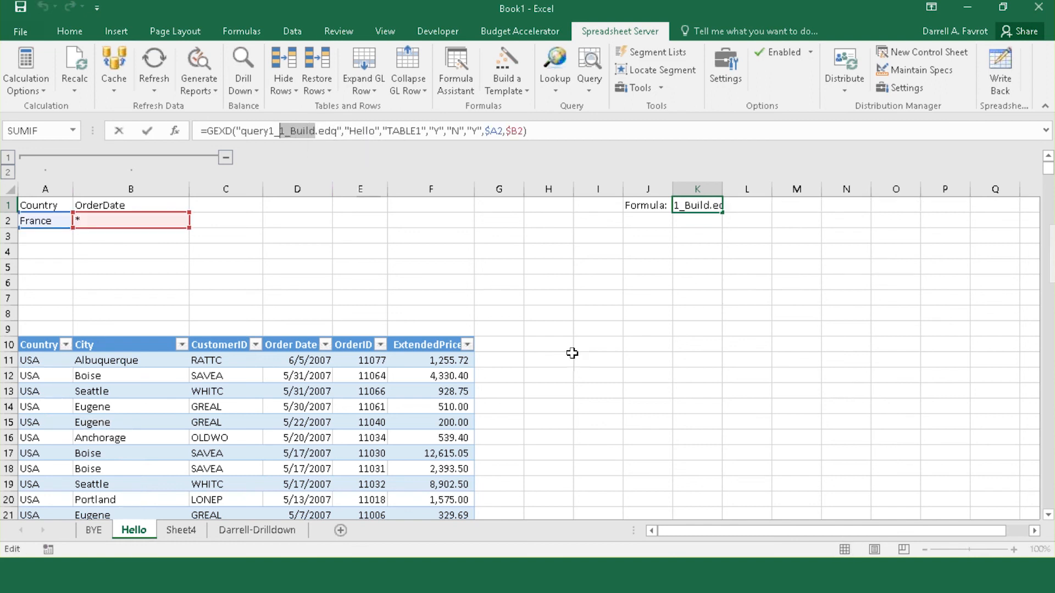
{"action": "key", "text": "BackSpace"}
{"action": "key", "text": "Return"}
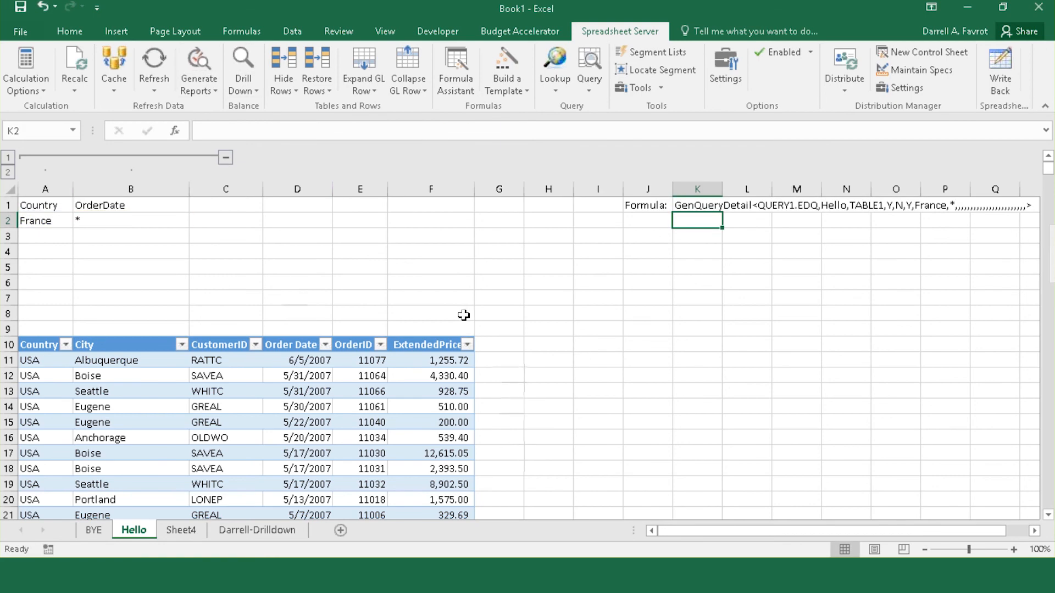
Try to generate the report for K1 and reinsert its GEXD formula through the Formula Assistant
{"action": "left_click", "coordinate": [713, 208]}
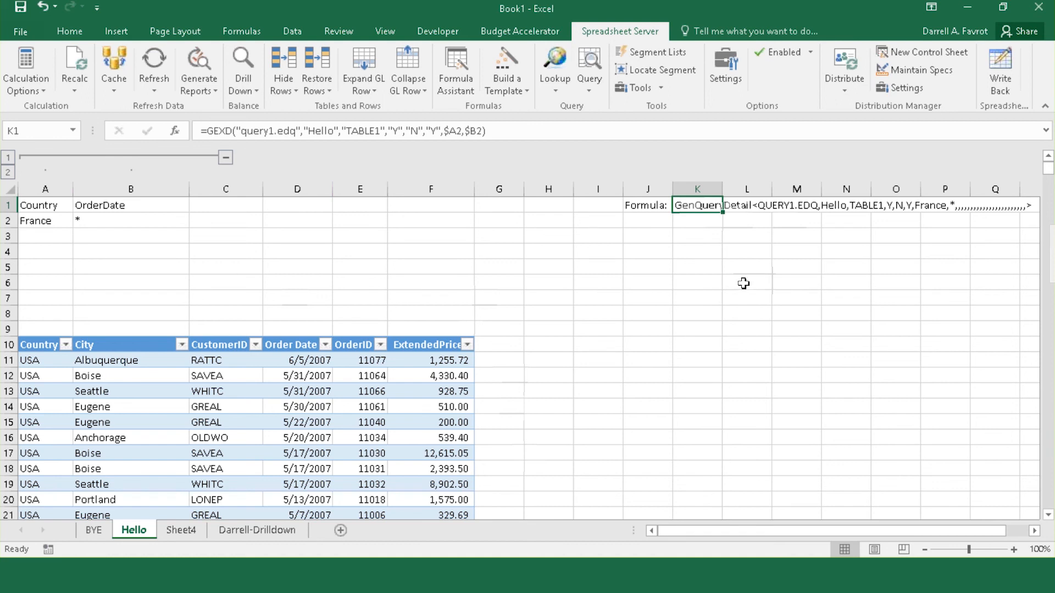
{"action": "left_click", "coordinate": [199, 86]}
{"action": "left_click", "coordinate": [215, 108]}
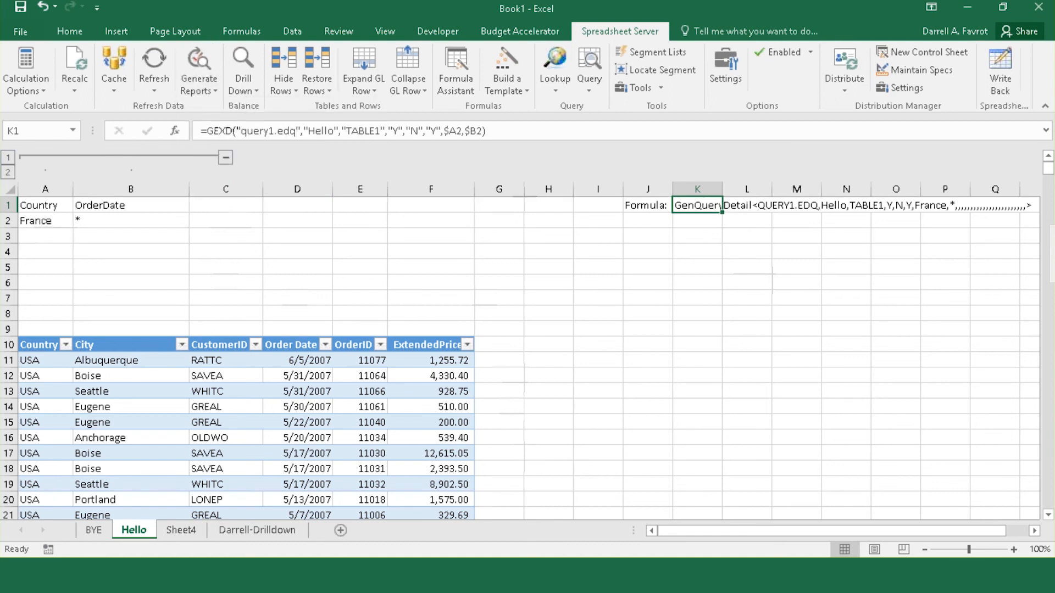
{"action": "left_click", "coordinate": [464, 78]}
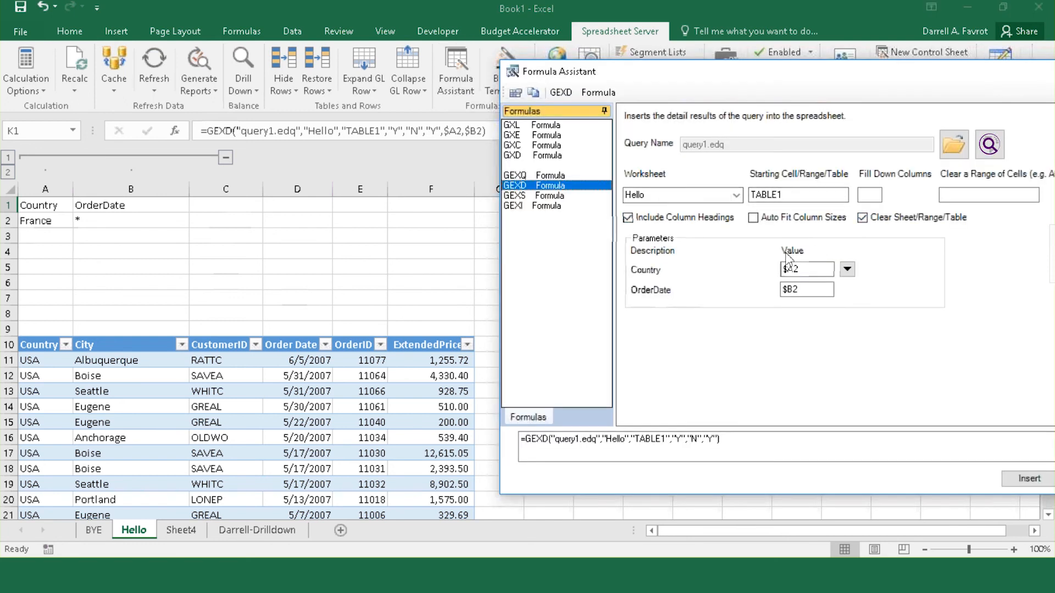
{"action": "left_click", "coordinate": [1029, 479]}
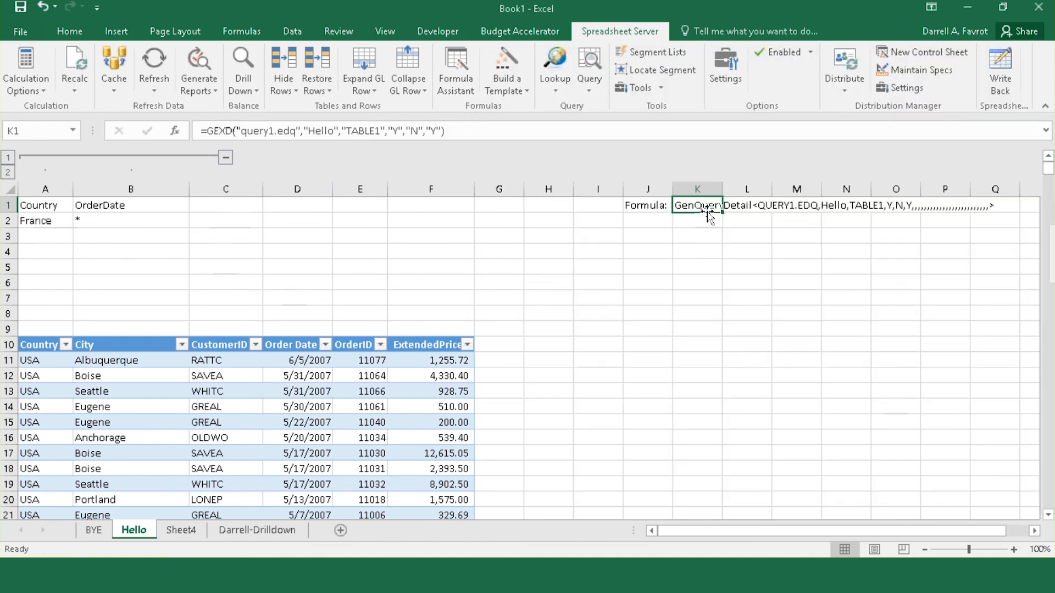
{"action": "right_click", "coordinate": [709, 214]}
{"action": "left_click", "coordinate": [642, 273]}
Set the K1 formula's Country parameter to A2 and its OrderDate parameter to B2 in the Formula Assistant and insert it
{"action": "left_click", "coordinate": [456, 74]}
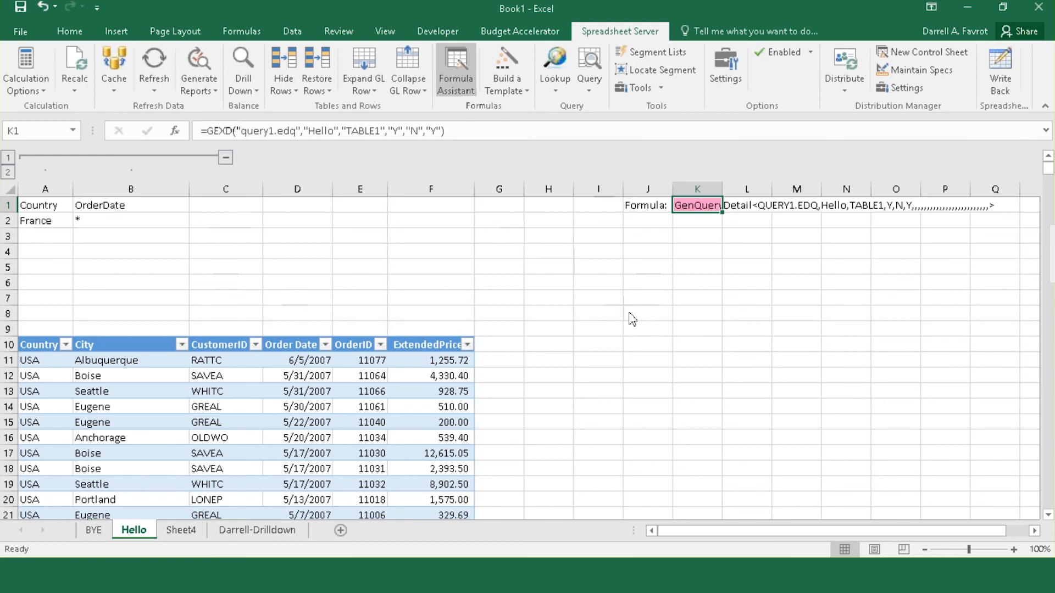
{"action": "left_click", "coordinate": [799, 269]}
{"action": "left_click", "coordinate": [58, 222]}
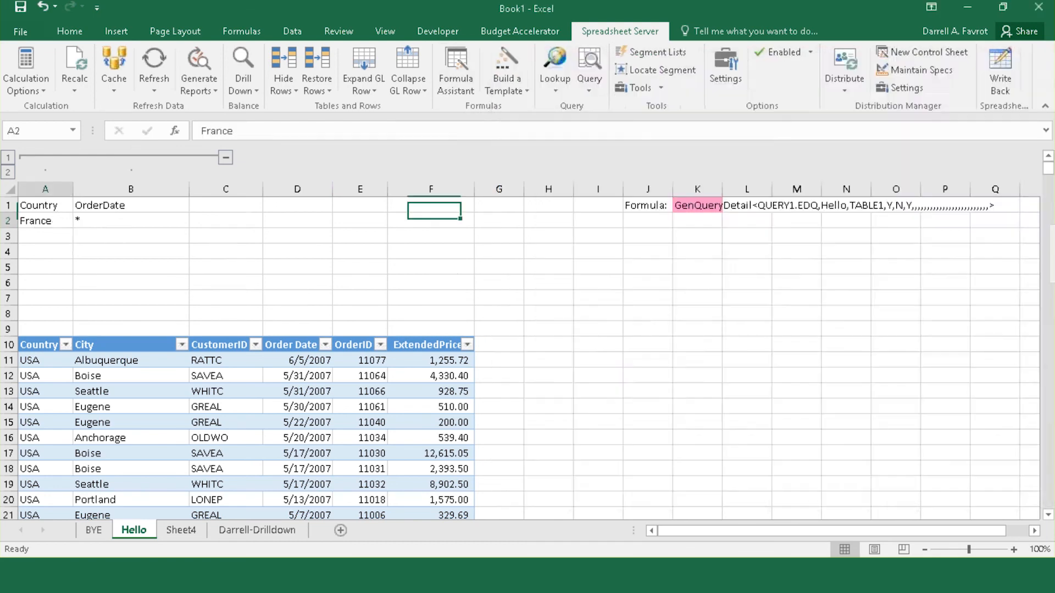
{"action": "left_click", "coordinate": [807, 289]}
{"action": "left_click", "coordinate": [127, 222]}
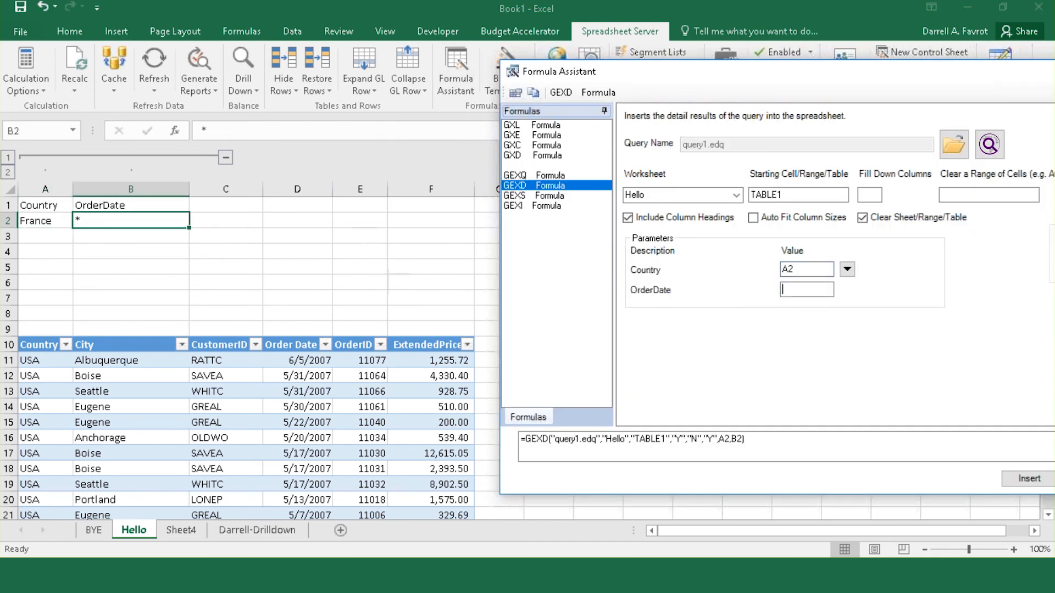
{"action": "left_click", "coordinate": [1029, 479]}
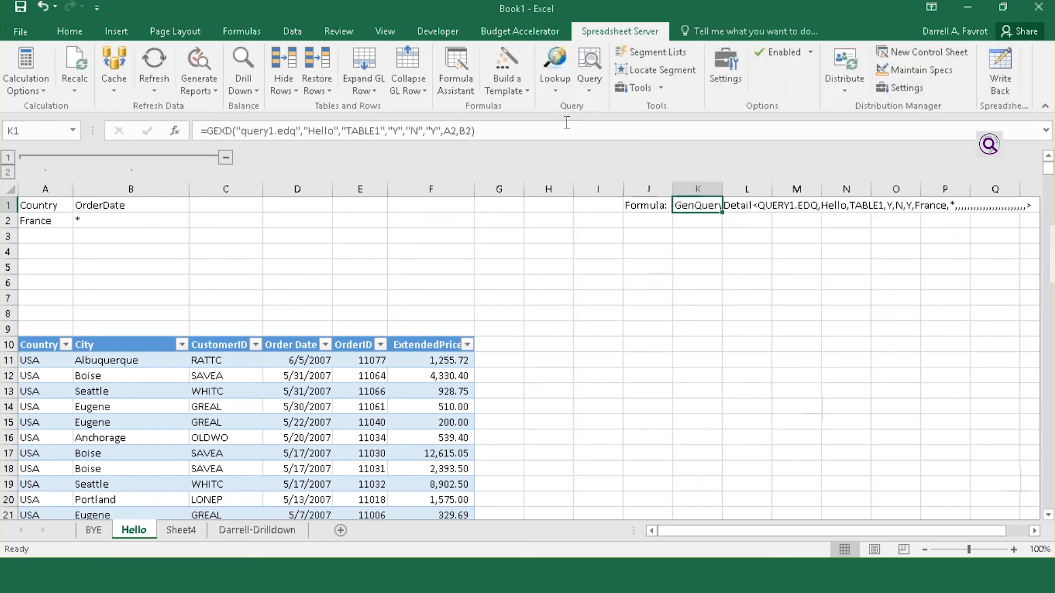
Generate only the GEXD detail report for K1 on the Hello sheet
{"action": "right_click", "coordinate": [703, 207]}
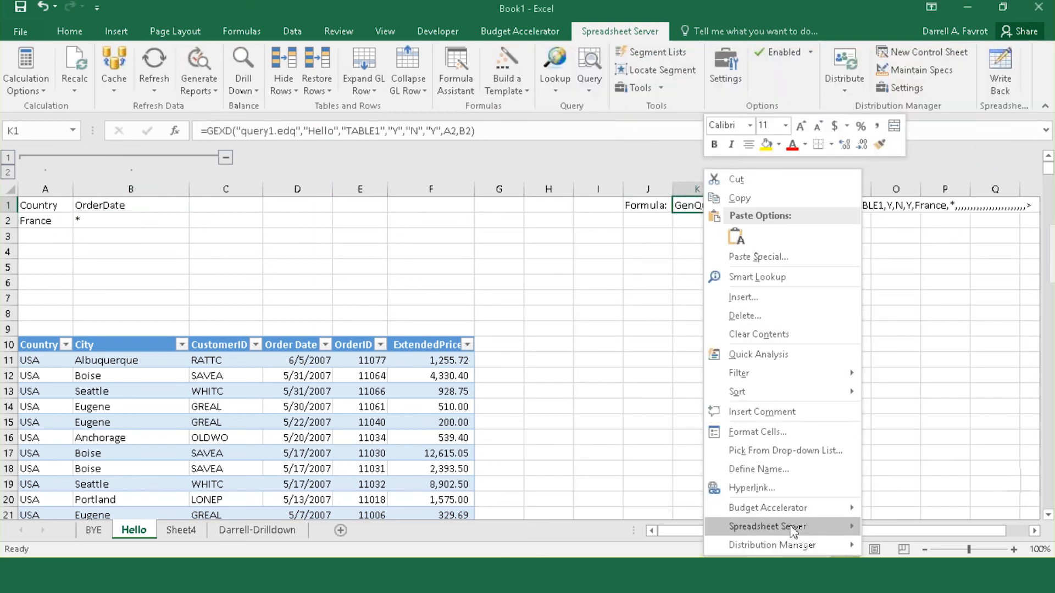
{"action": "mouse_move", "coordinate": [793, 529]}
{"action": "left_click", "coordinate": [670, 545]}
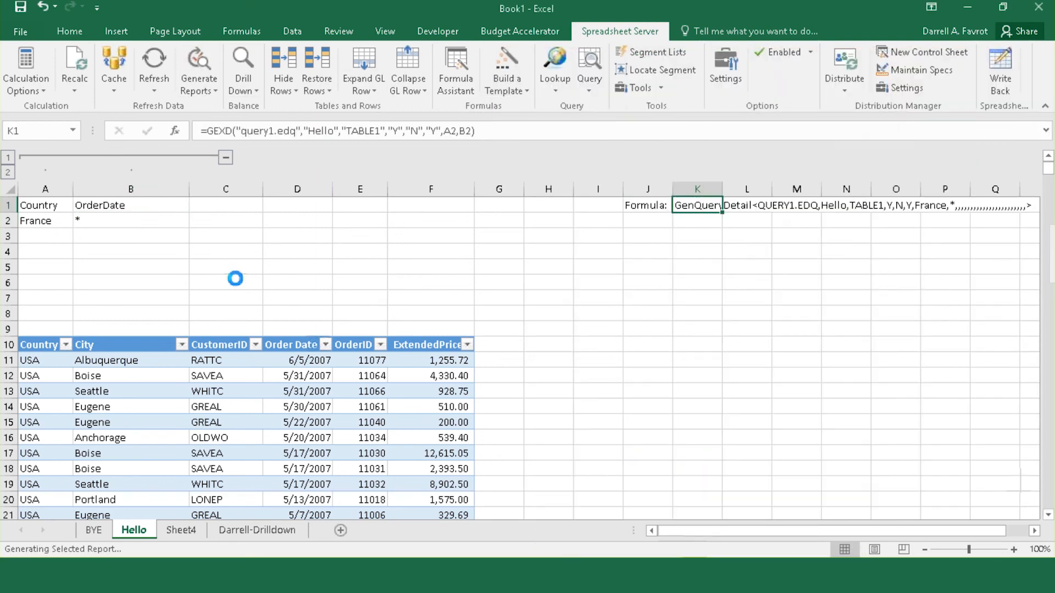
Set the Country criterion in A2 to germany on both the Hello and BYE sheets
{"action": "left_click", "coordinate": [33, 218]}
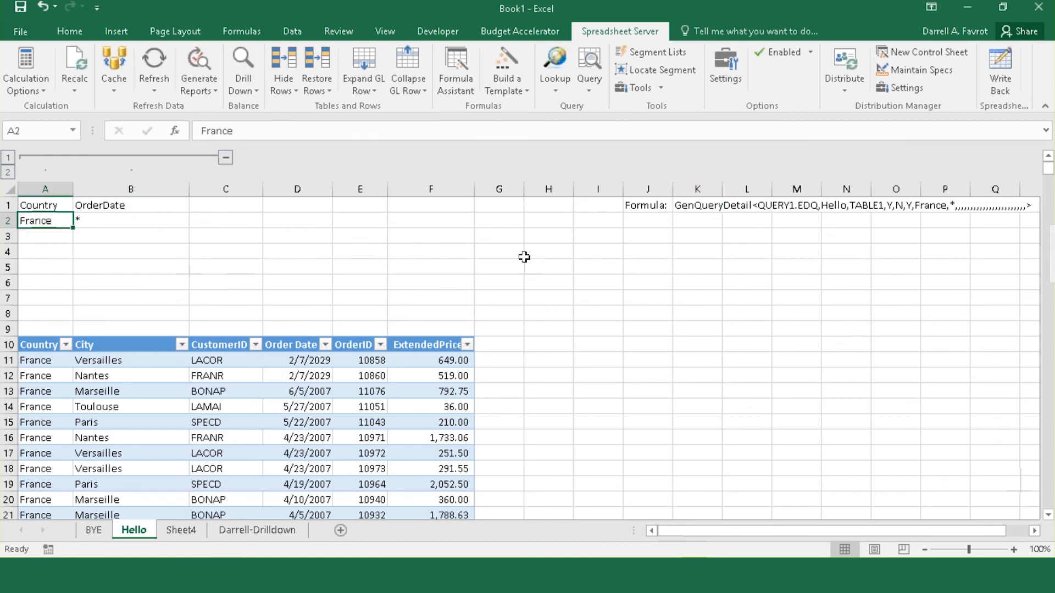
{"action": "type", "text": "germany"}
{"action": "key", "text": "Return"}
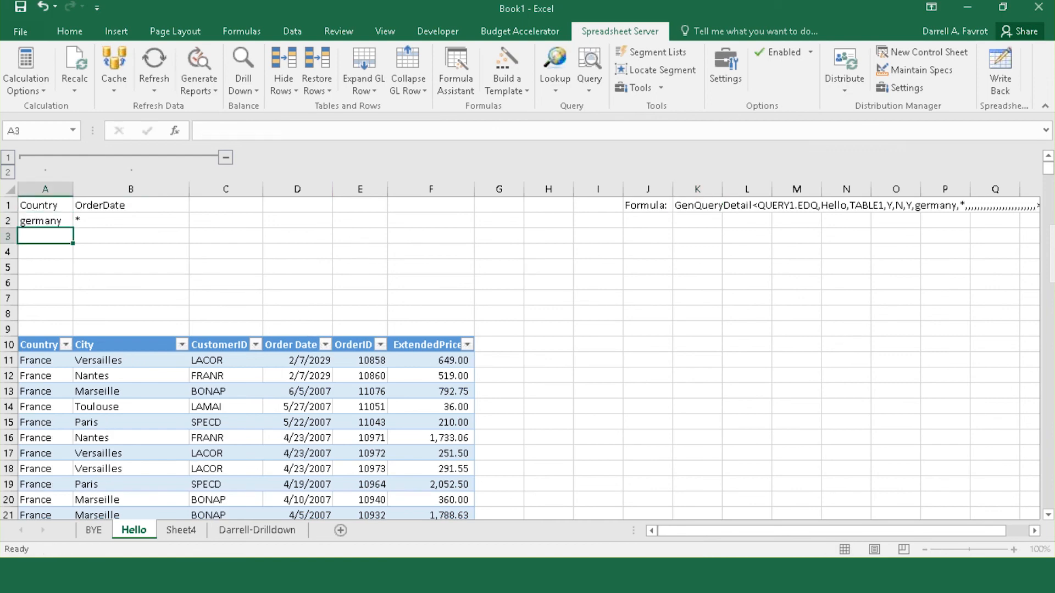
{"action": "left_click", "coordinate": [93, 530]}
{"action": "left_click", "coordinate": [47, 223]}
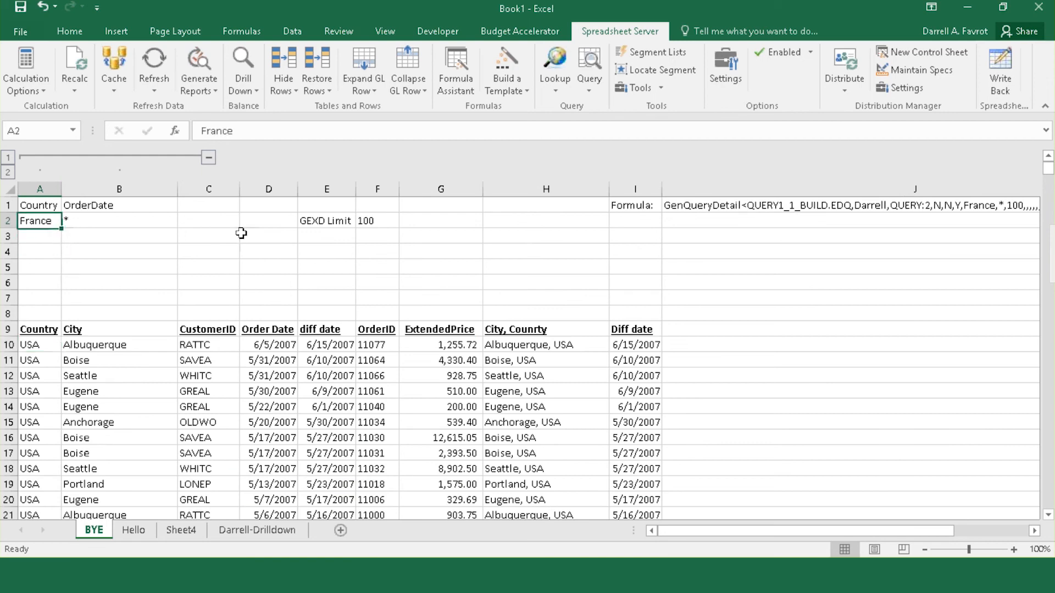
{"action": "type", "text": "germany"}
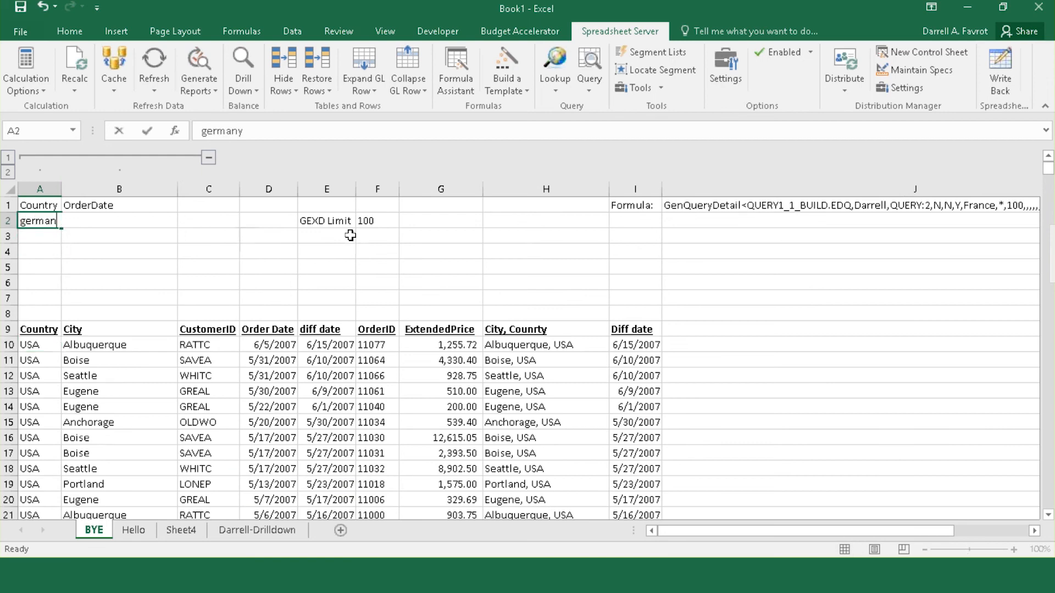
{"action": "key", "text": "Return"}
Generate all reports in the workbook, inspect the J1 formula on the BYE sheet and check the Hello table
{"action": "left_click", "coordinate": [189, 72]}
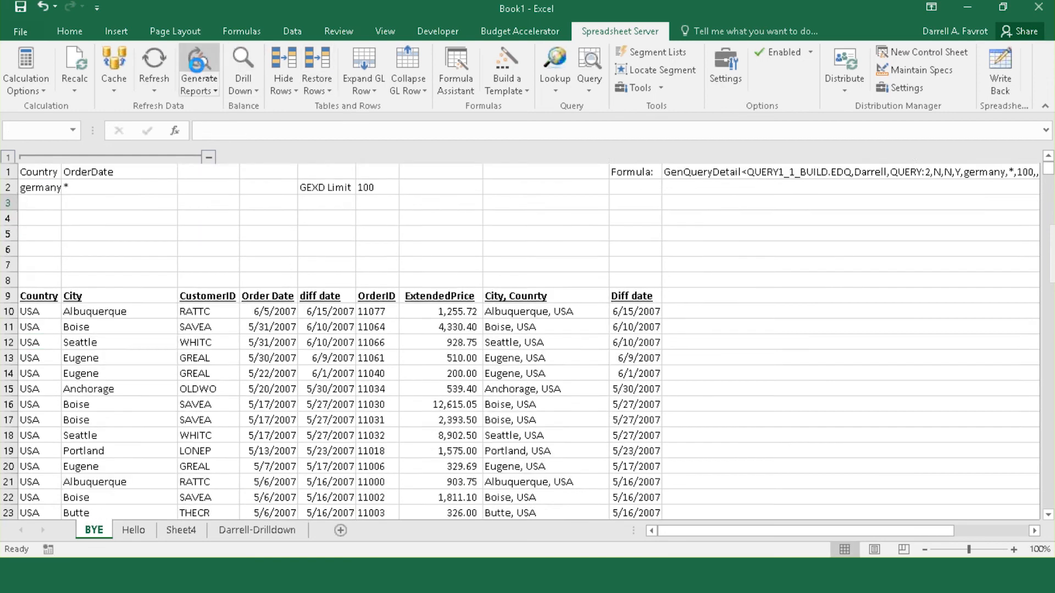
{"action": "left_click", "coordinate": [710, 205]}
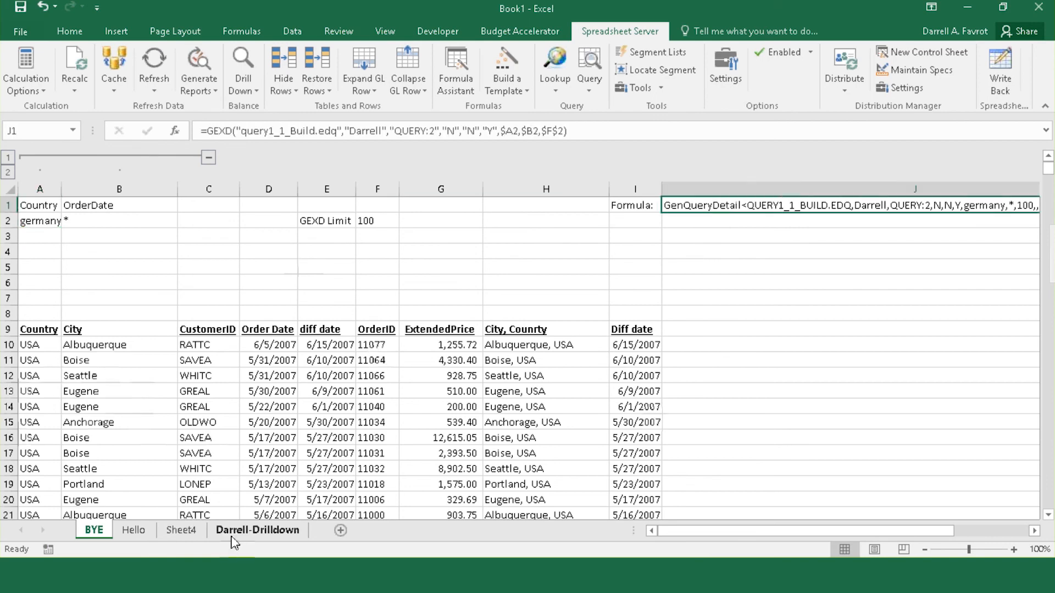
{"action": "left_click", "coordinate": [133, 530]}
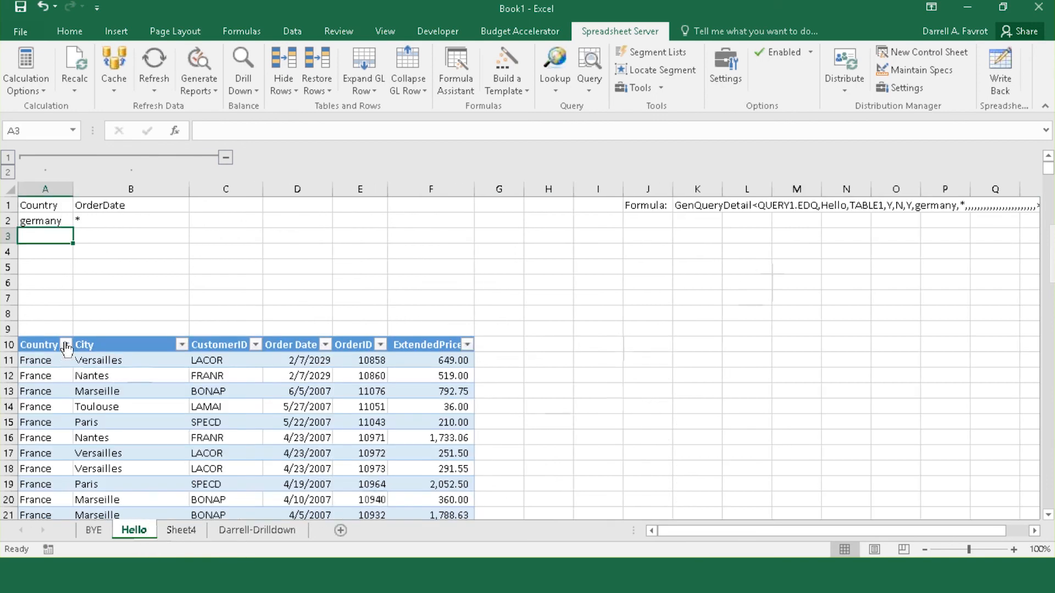
Regenerate only the GEXD detail report from the K1 formula on the Hello sheet for germany
{"action": "left_click", "coordinate": [691, 208]}
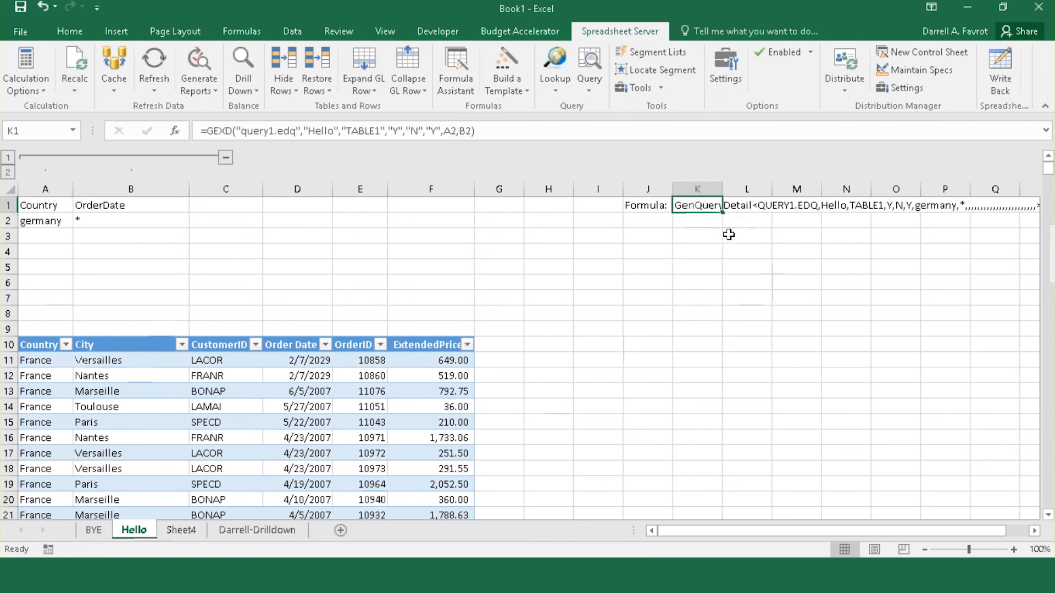
{"action": "right_click", "coordinate": [697, 205]}
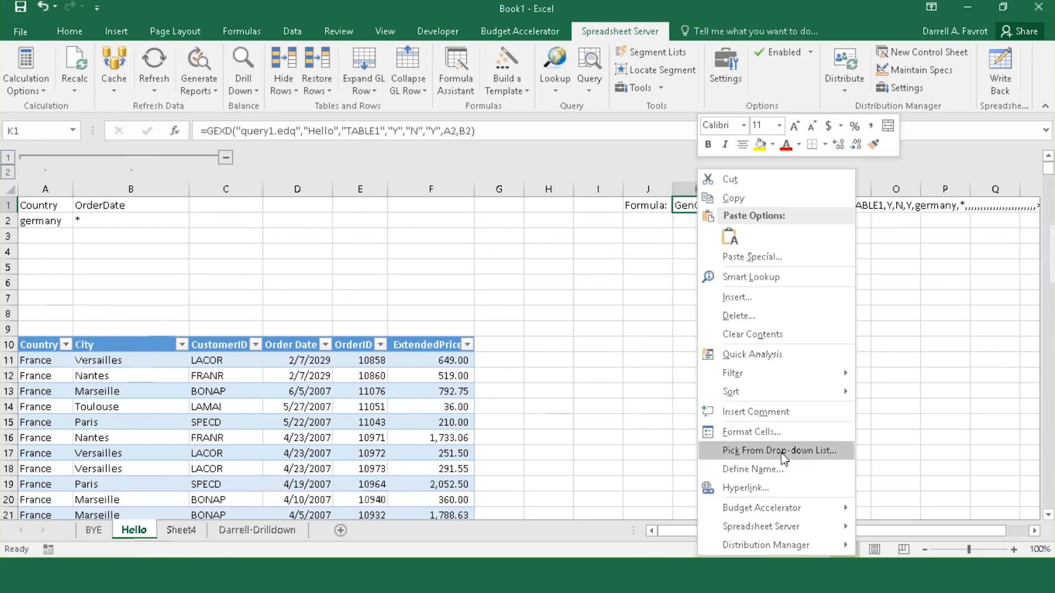
{"action": "mouse_move", "coordinate": [769, 526]}
{"action": "left_click", "coordinate": [590, 545]}
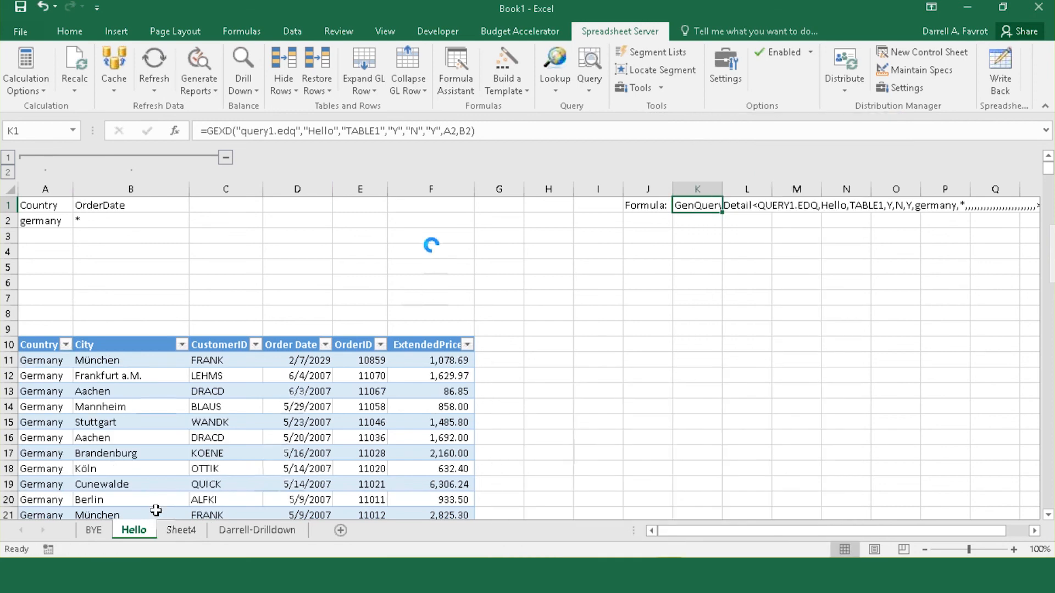
Set the target worksheet of the J1 GEXD formula on the BYE sheet to BYE in the Formula Assistant and insert it
{"action": "left_click", "coordinate": [93, 530]}
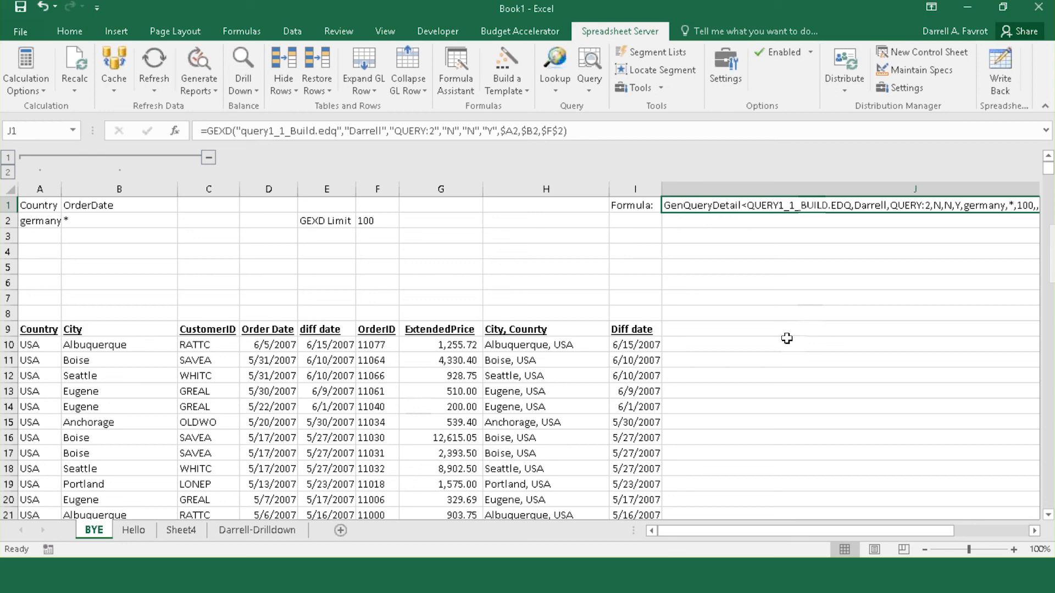
{"action": "left_click", "coordinate": [456, 77]}
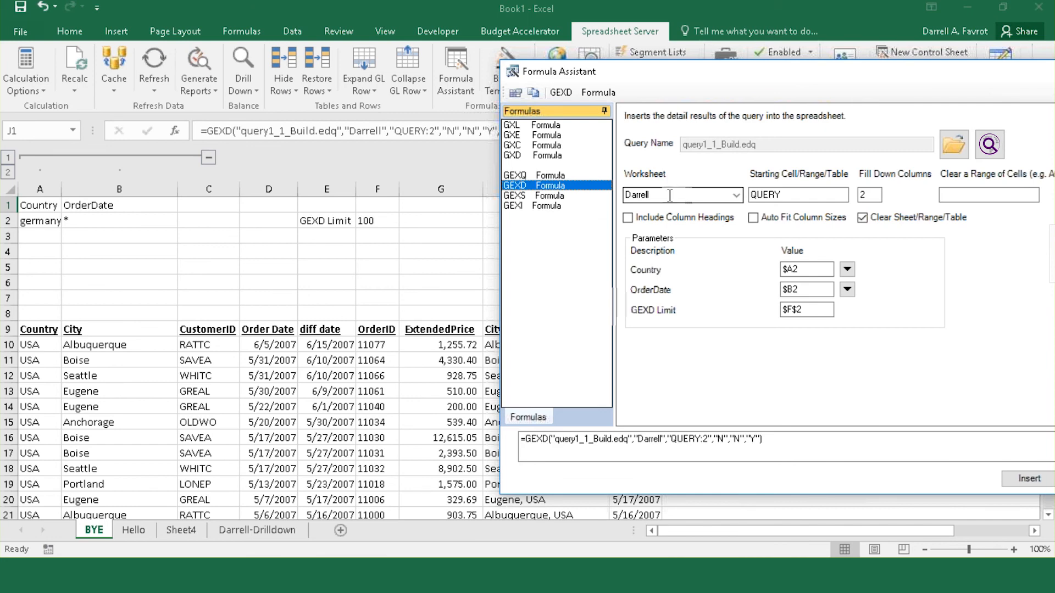
{"action": "left_click", "coordinate": [736, 195]}
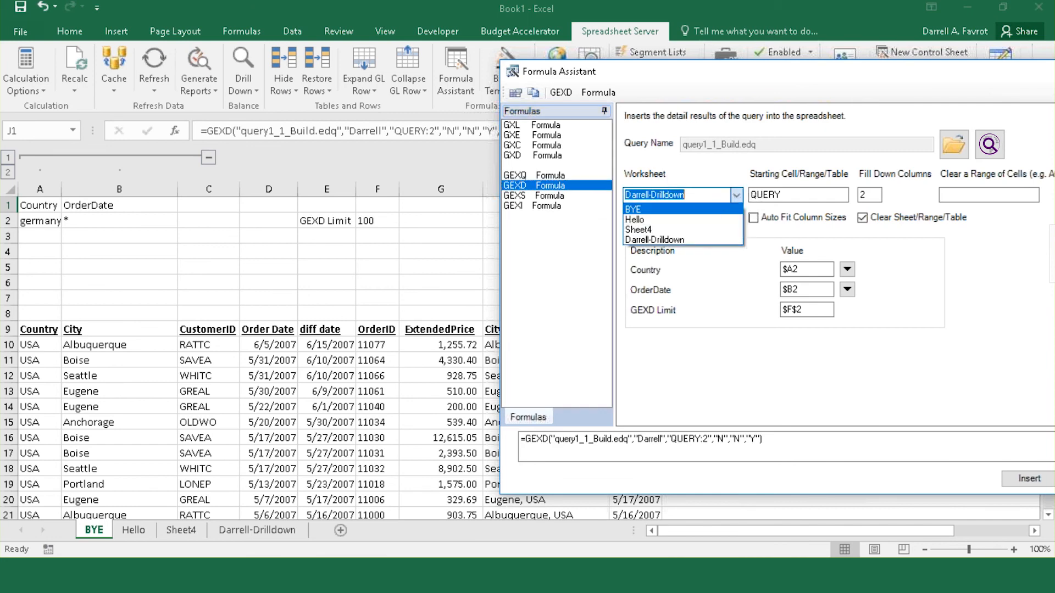
{"action": "left_click", "coordinate": [633, 209]}
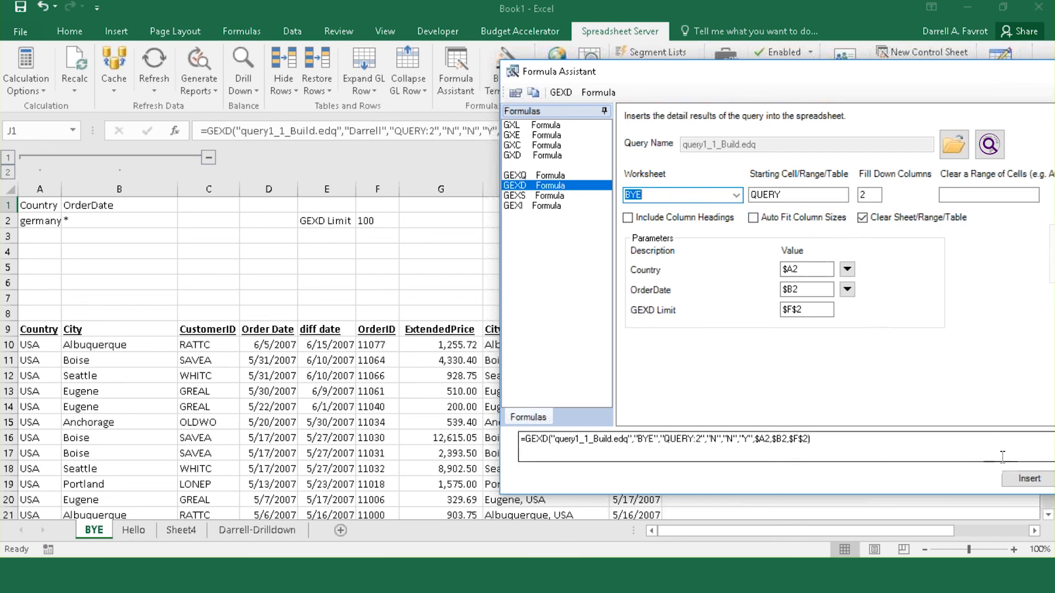
{"action": "left_click", "coordinate": [1029, 478]}
Generate only the GEXD detail report for the J1 formula on the BYE sheet
{"action": "right_click", "coordinate": [594, 206]}
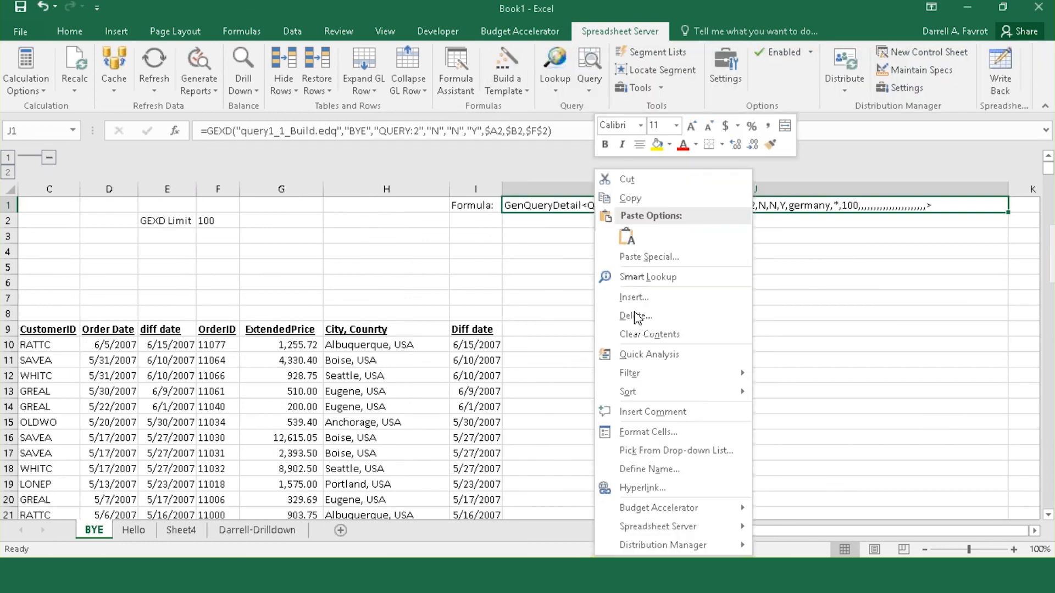
{"action": "mouse_move", "coordinate": [687, 526]}
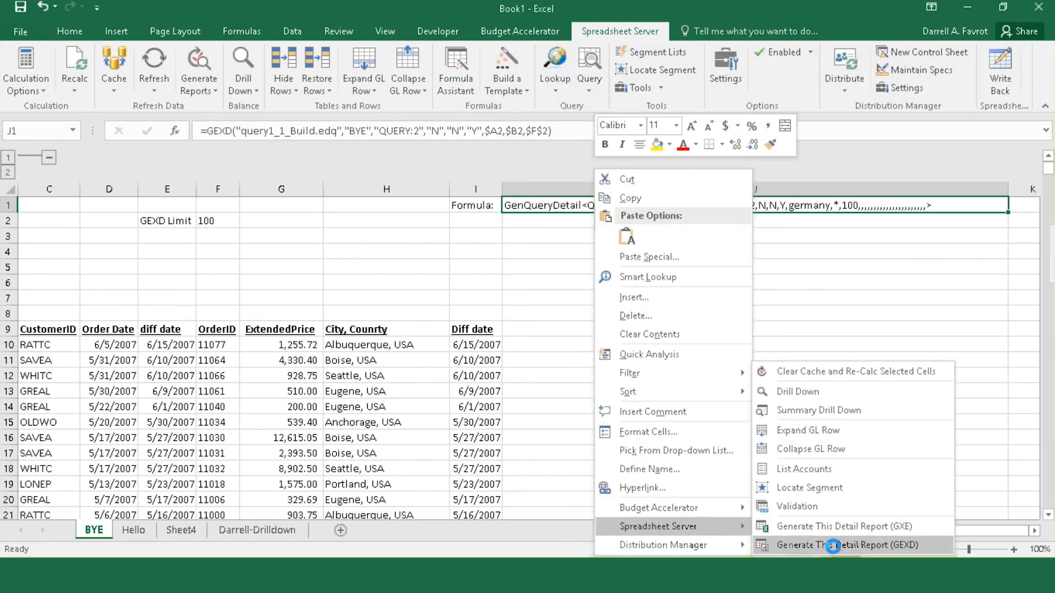
{"action": "left_click", "coordinate": [839, 546]}
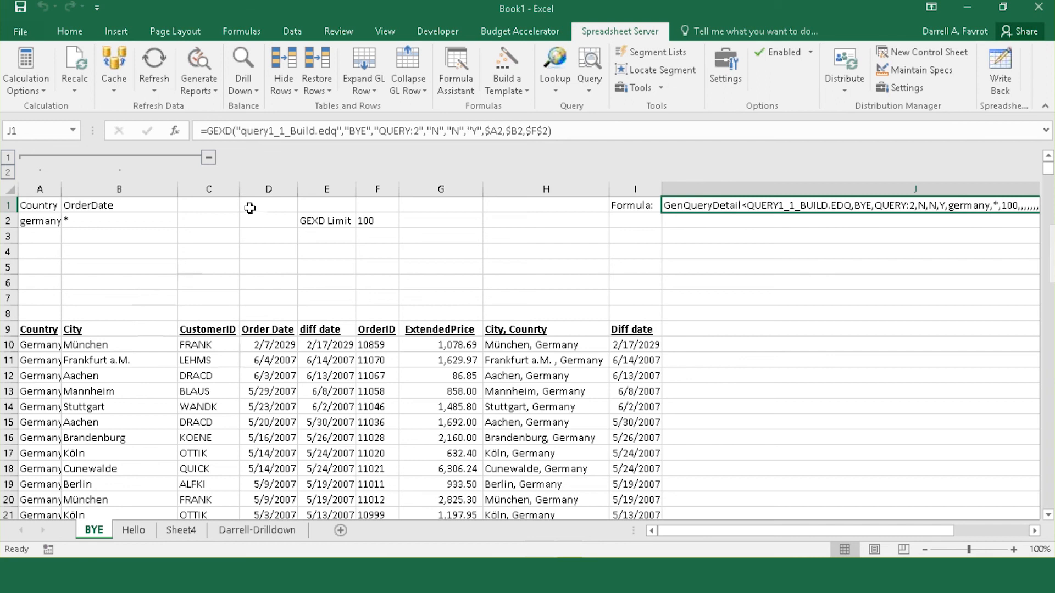
Switch to Query Designer to review the query1_1_Build query's parameters and criteria, and return to the BYE sheet in Excel
{"action": "mouse_move", "coordinate": [587, 1]}
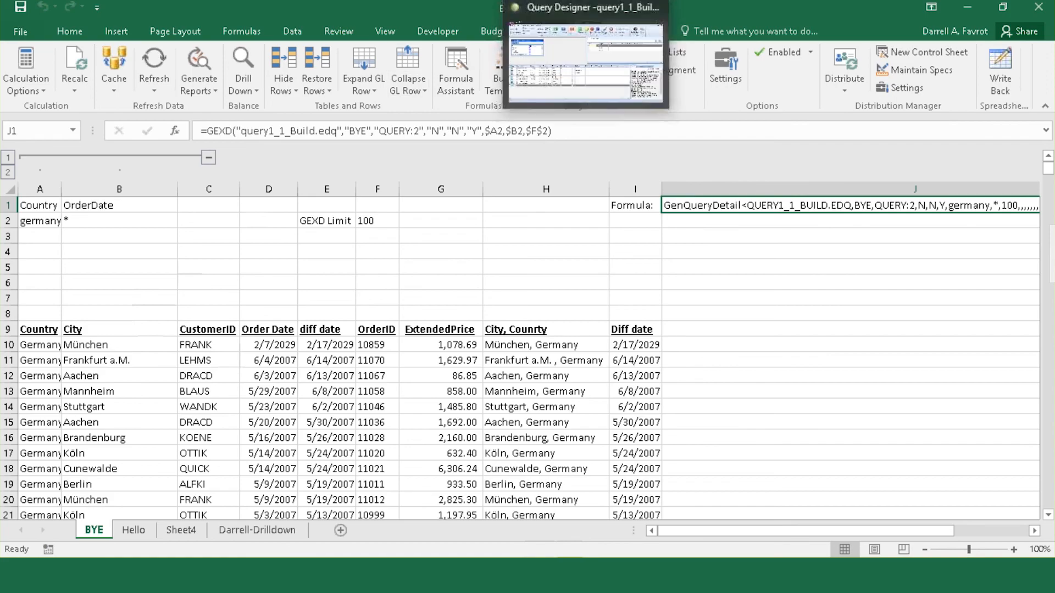
{"action": "left_click", "coordinate": [602, 60]}
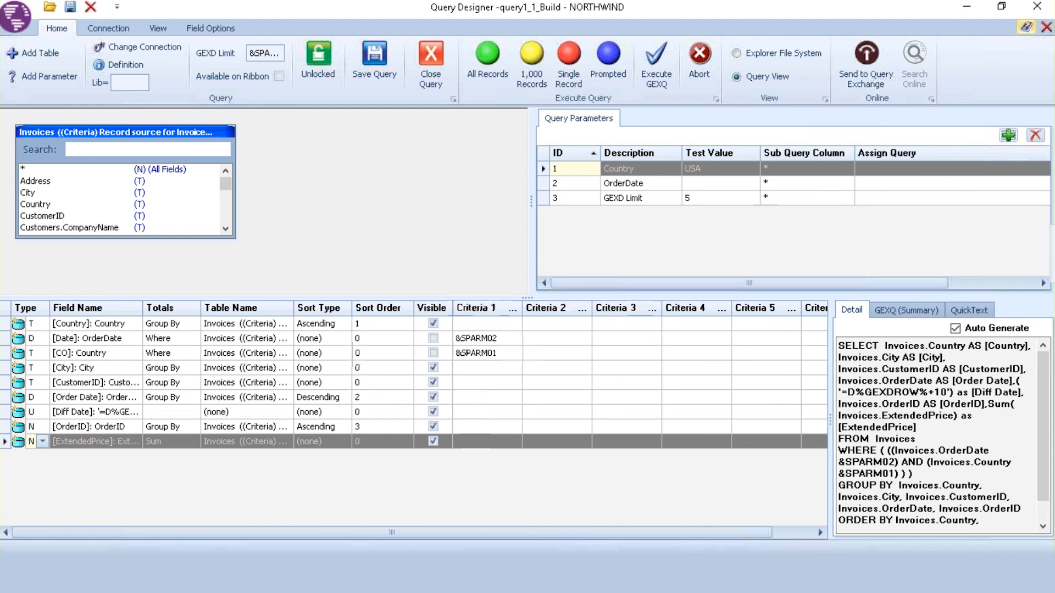
{"action": "left_click", "coordinate": [968, 8]}
{"action": "left_click", "coordinate": [477, 248]}
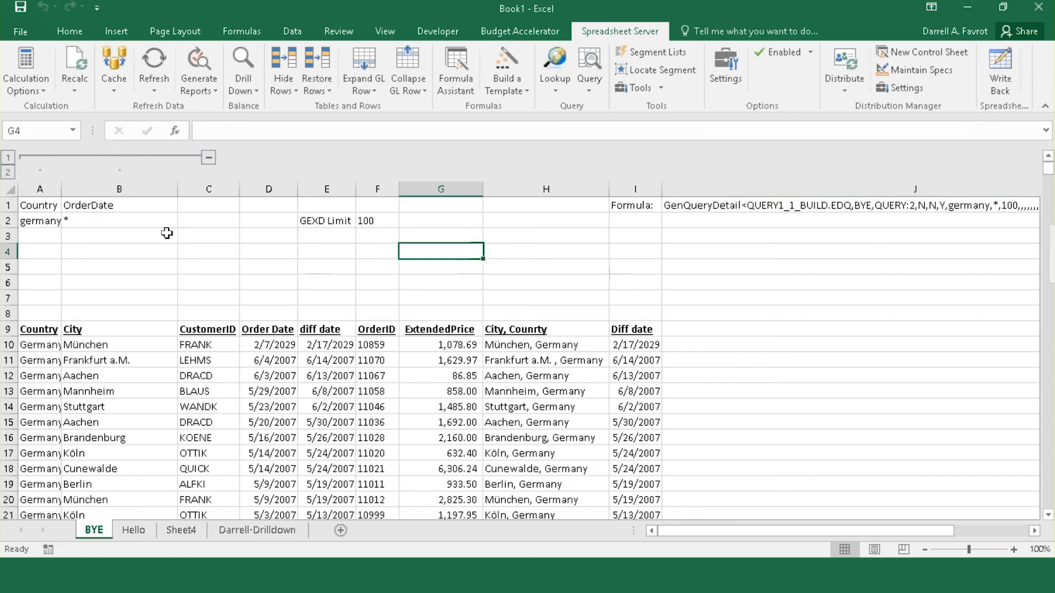
Clear the OrderDate criterion in B2 on the BYE sheet
{"action": "left_click", "coordinate": [88, 221]}
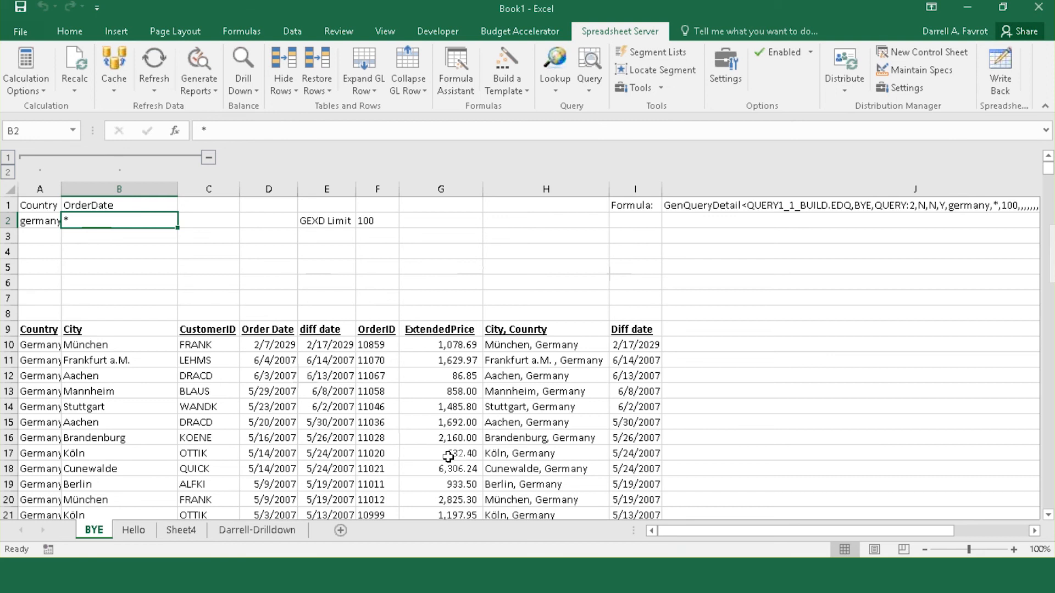
{"action": "key", "text": "Delete"}
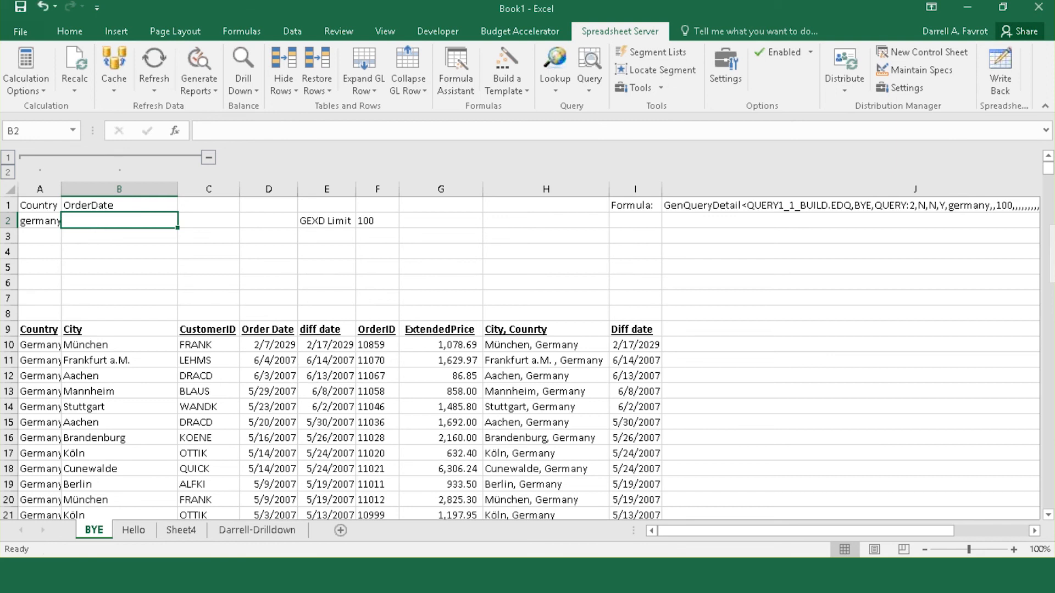
{"action": "key", "text": "alt+Tab"}
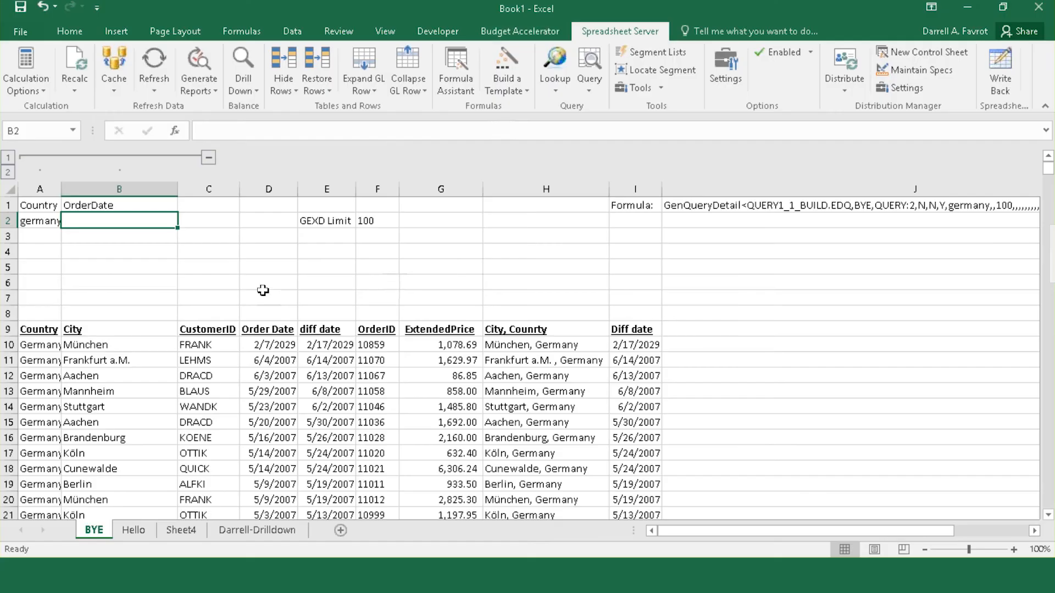
{"action": "left_click", "coordinate": [129, 236]}
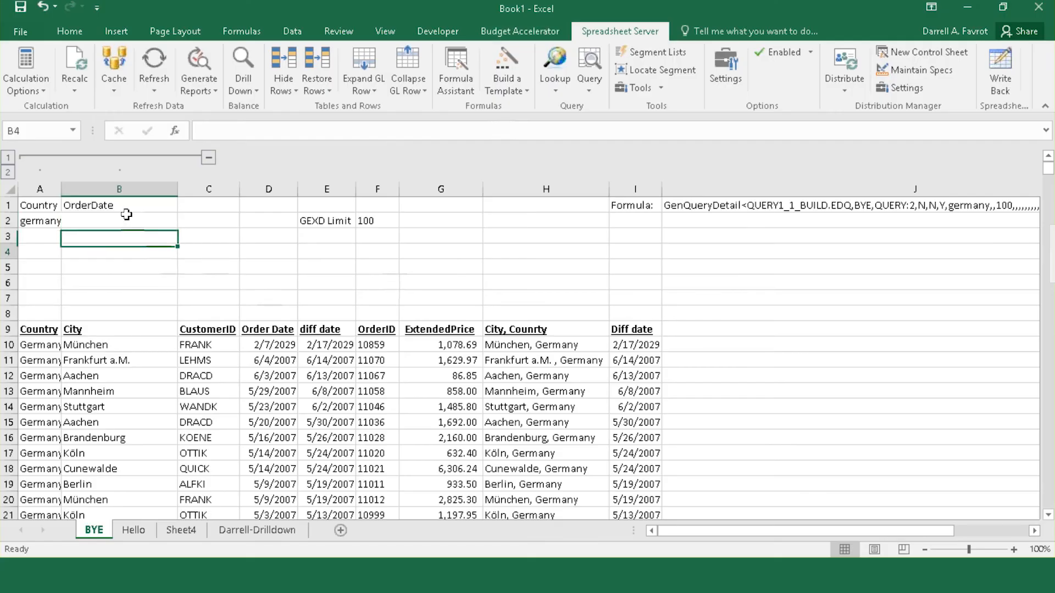
{"action": "left_click", "coordinate": [130, 214]}
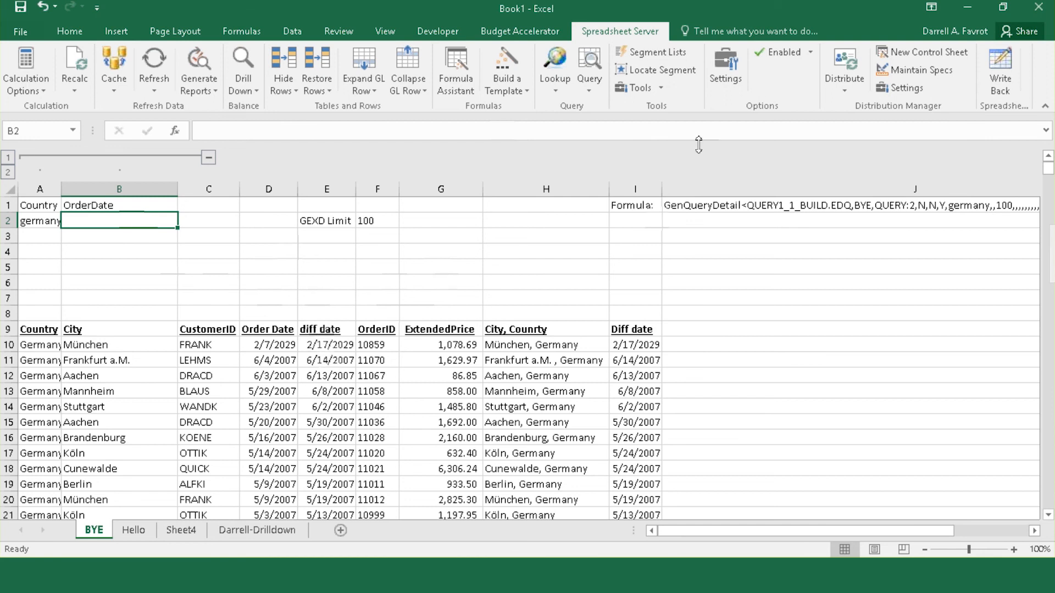
Review the System Information page of the Spreadsheet Server settings and close the settings without saving changes
{"action": "left_click", "coordinate": [725, 66]}
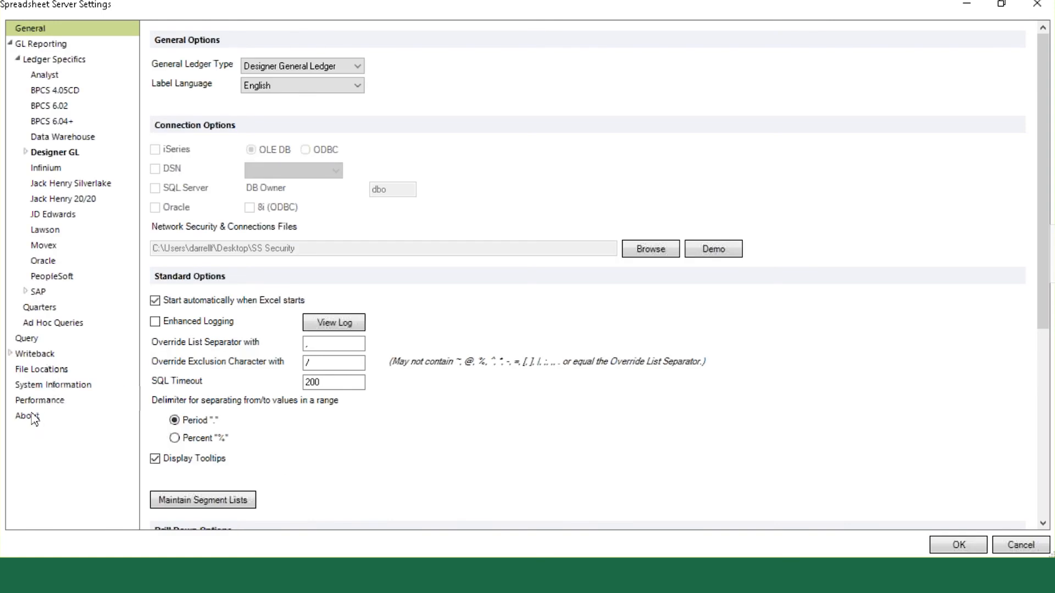
{"action": "left_click", "coordinate": [53, 386]}
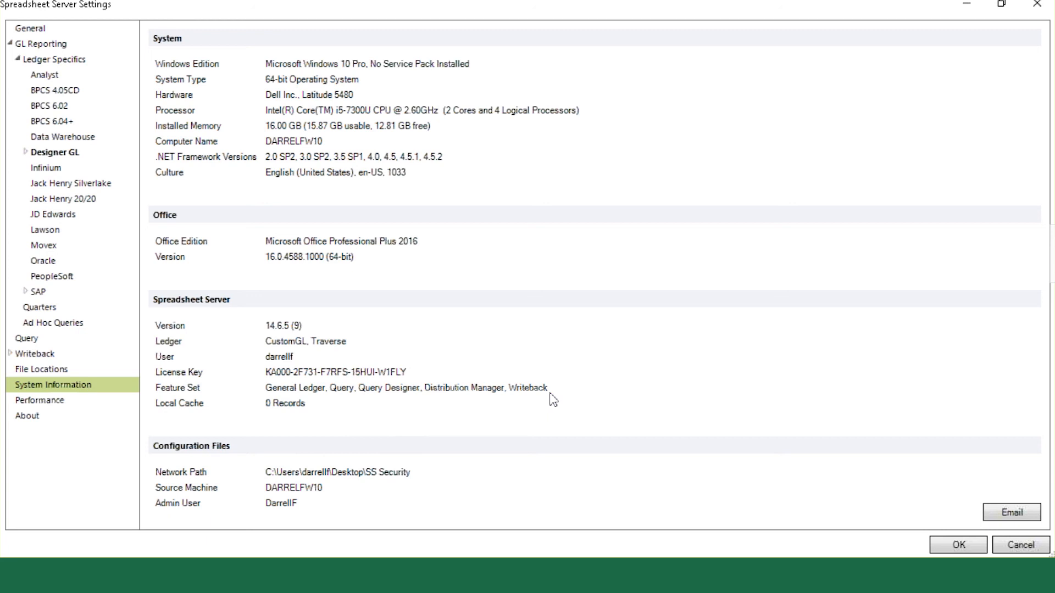
{"action": "left_click", "coordinate": [1041, 546]}
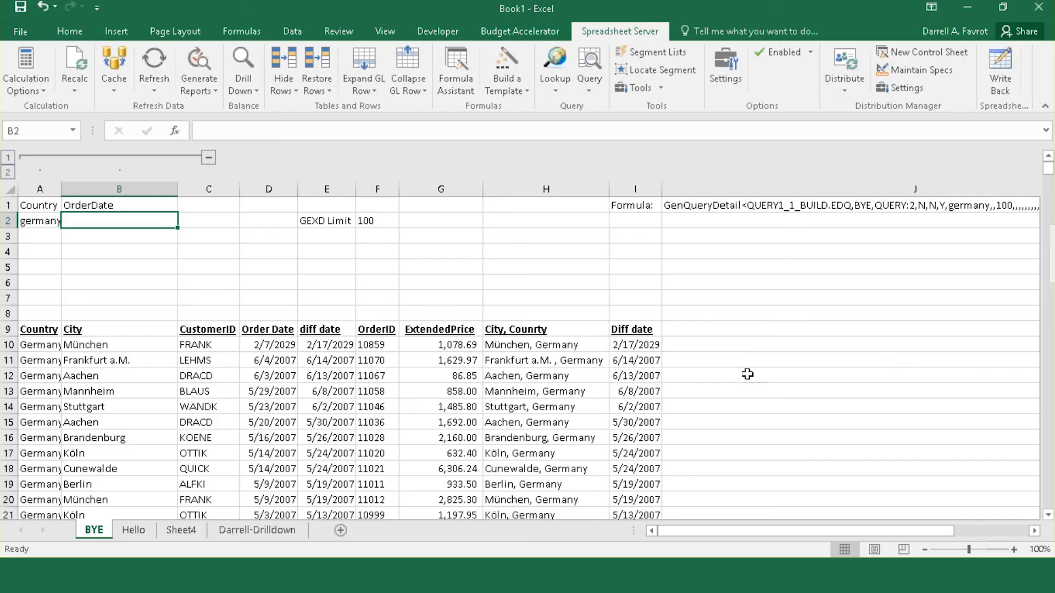